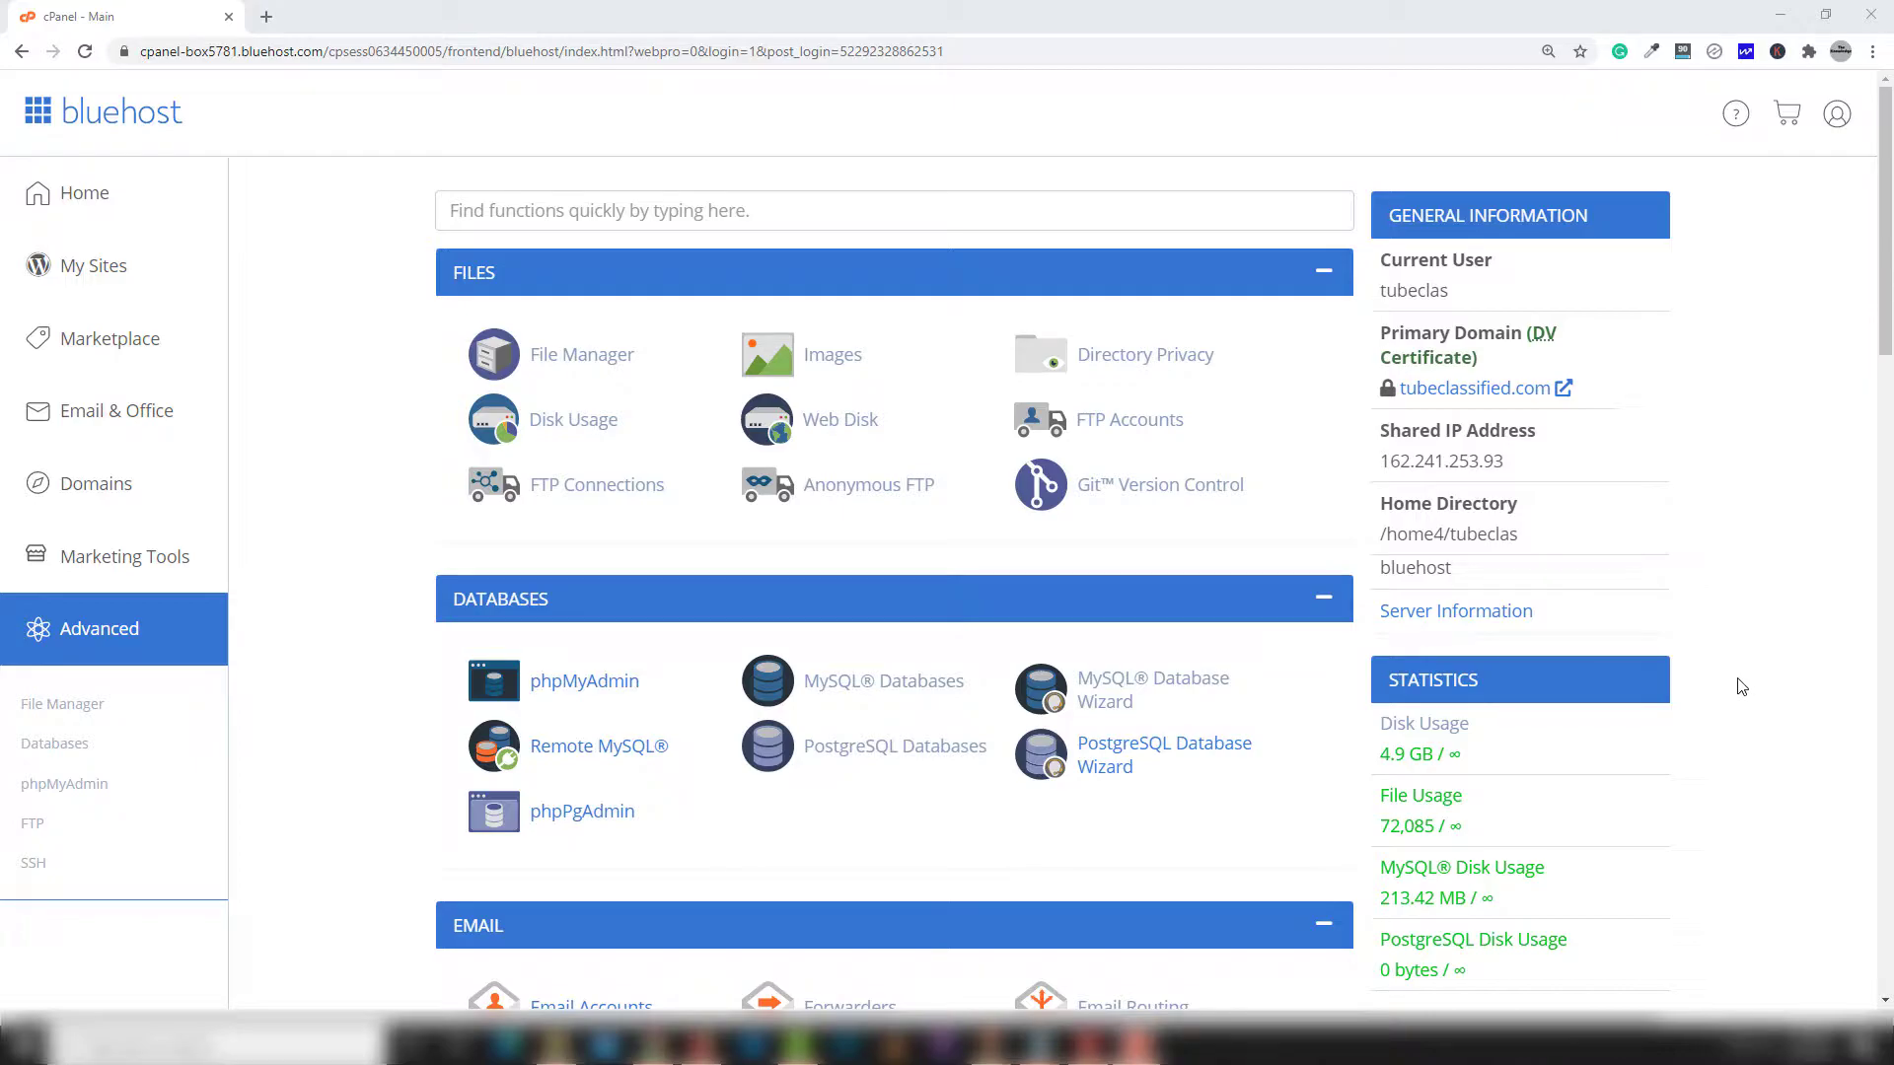
Open FTP Accounts from the cPanel Files section.
click(1130, 437)
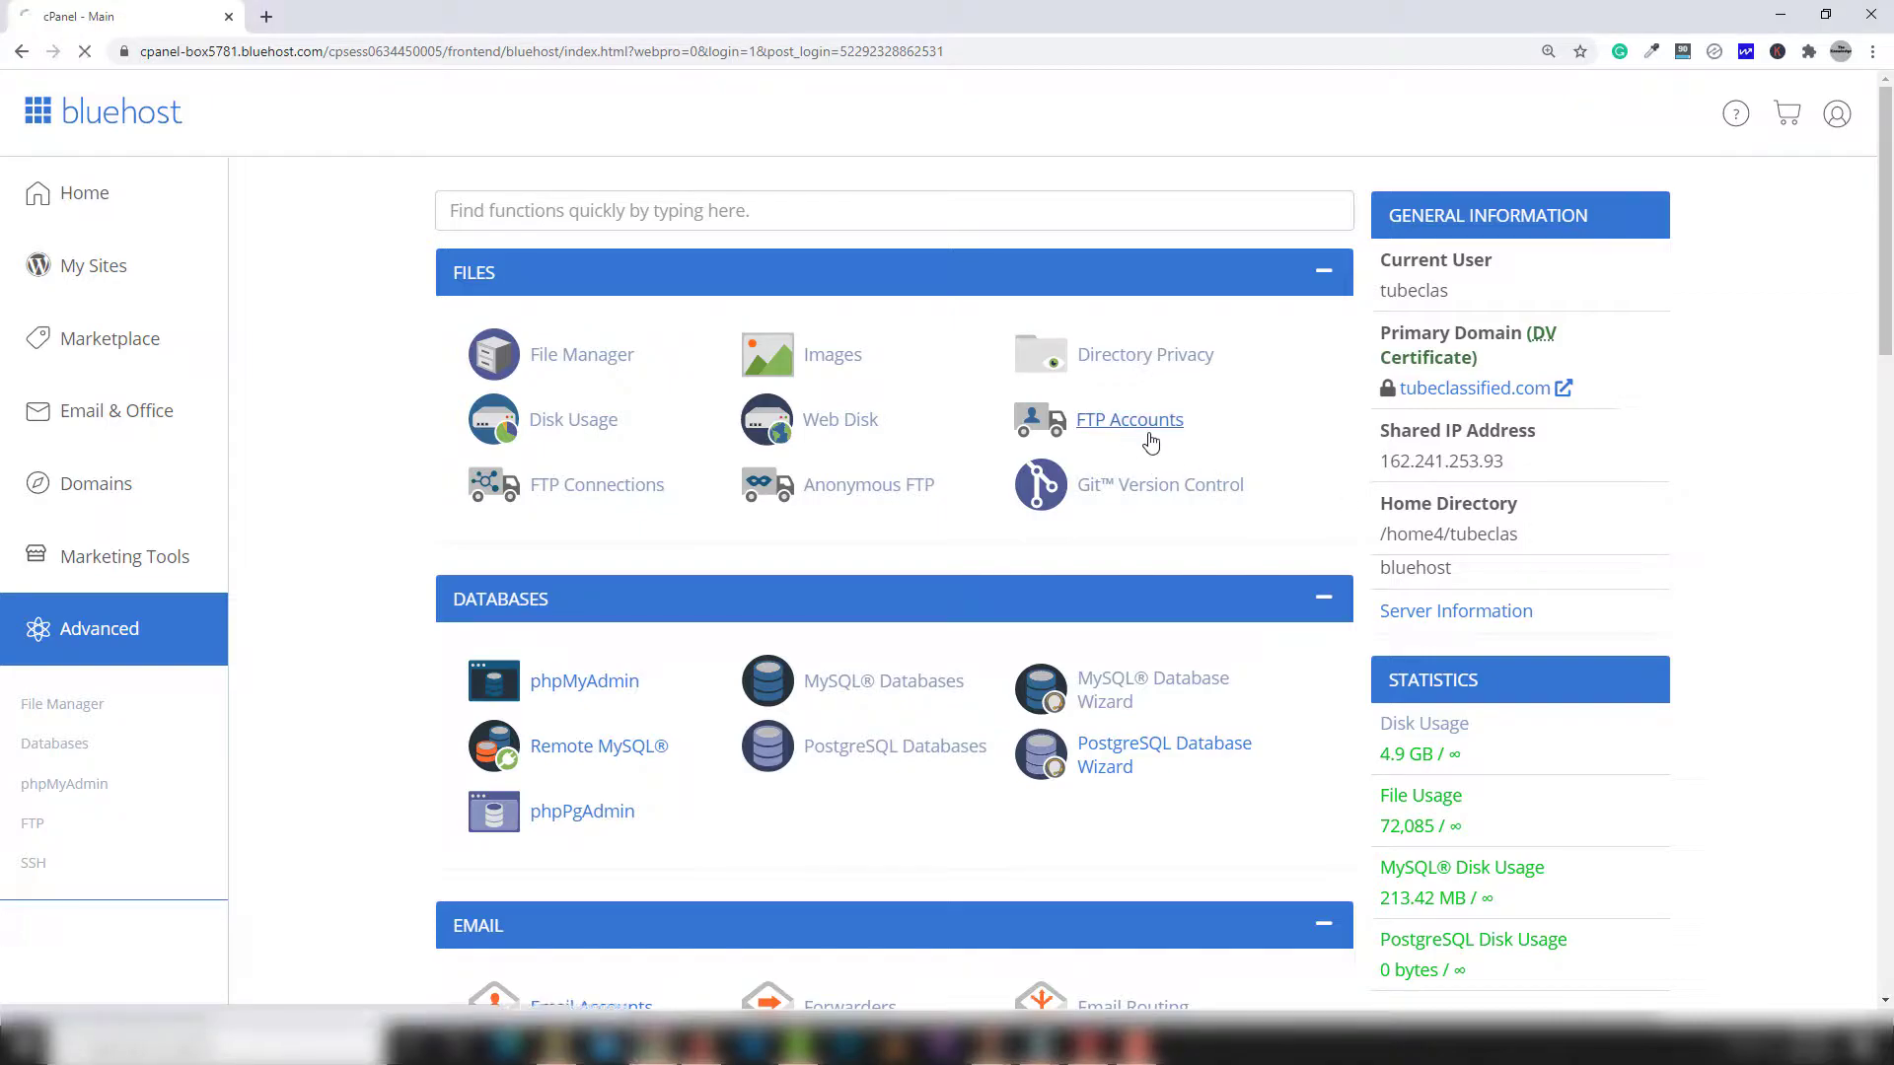
Choose tutorials.alansariumrah.com as the FTP account domain and enter a matching password.
click(1132, 432)
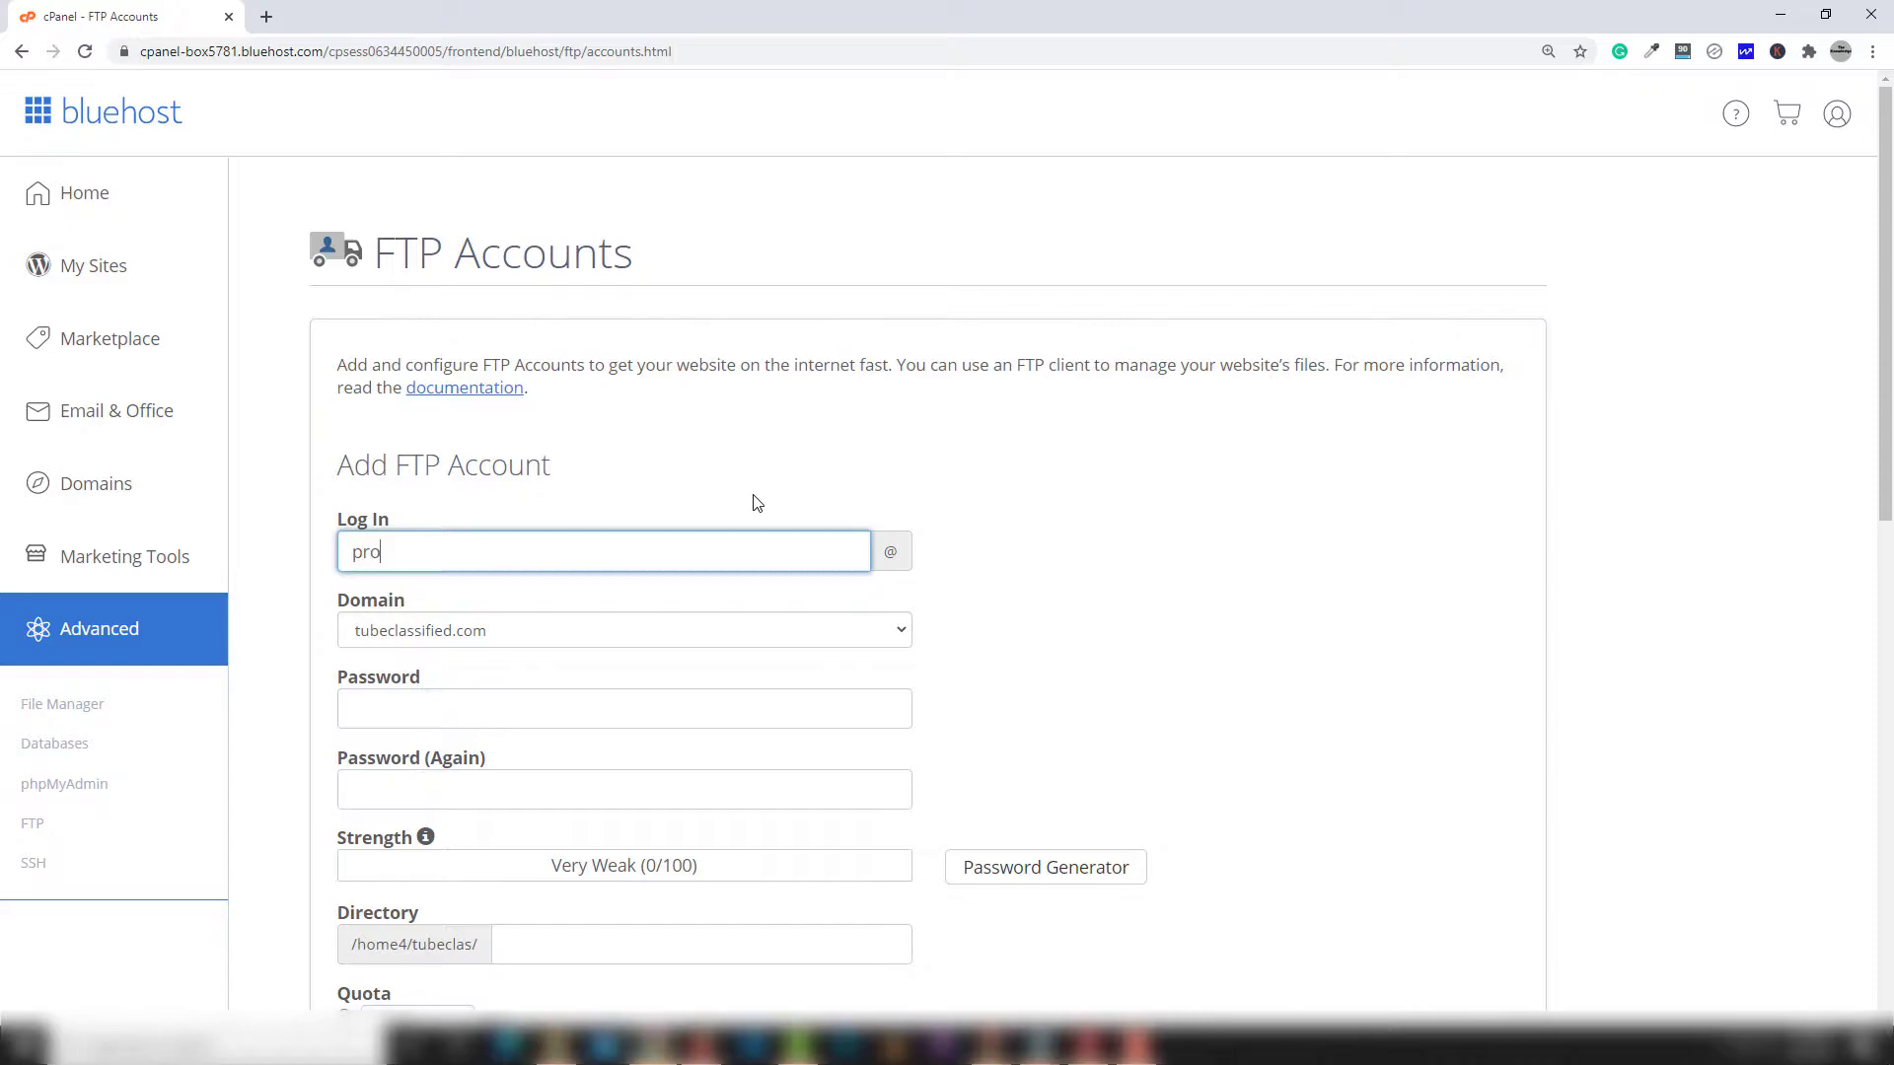
click(772, 632)
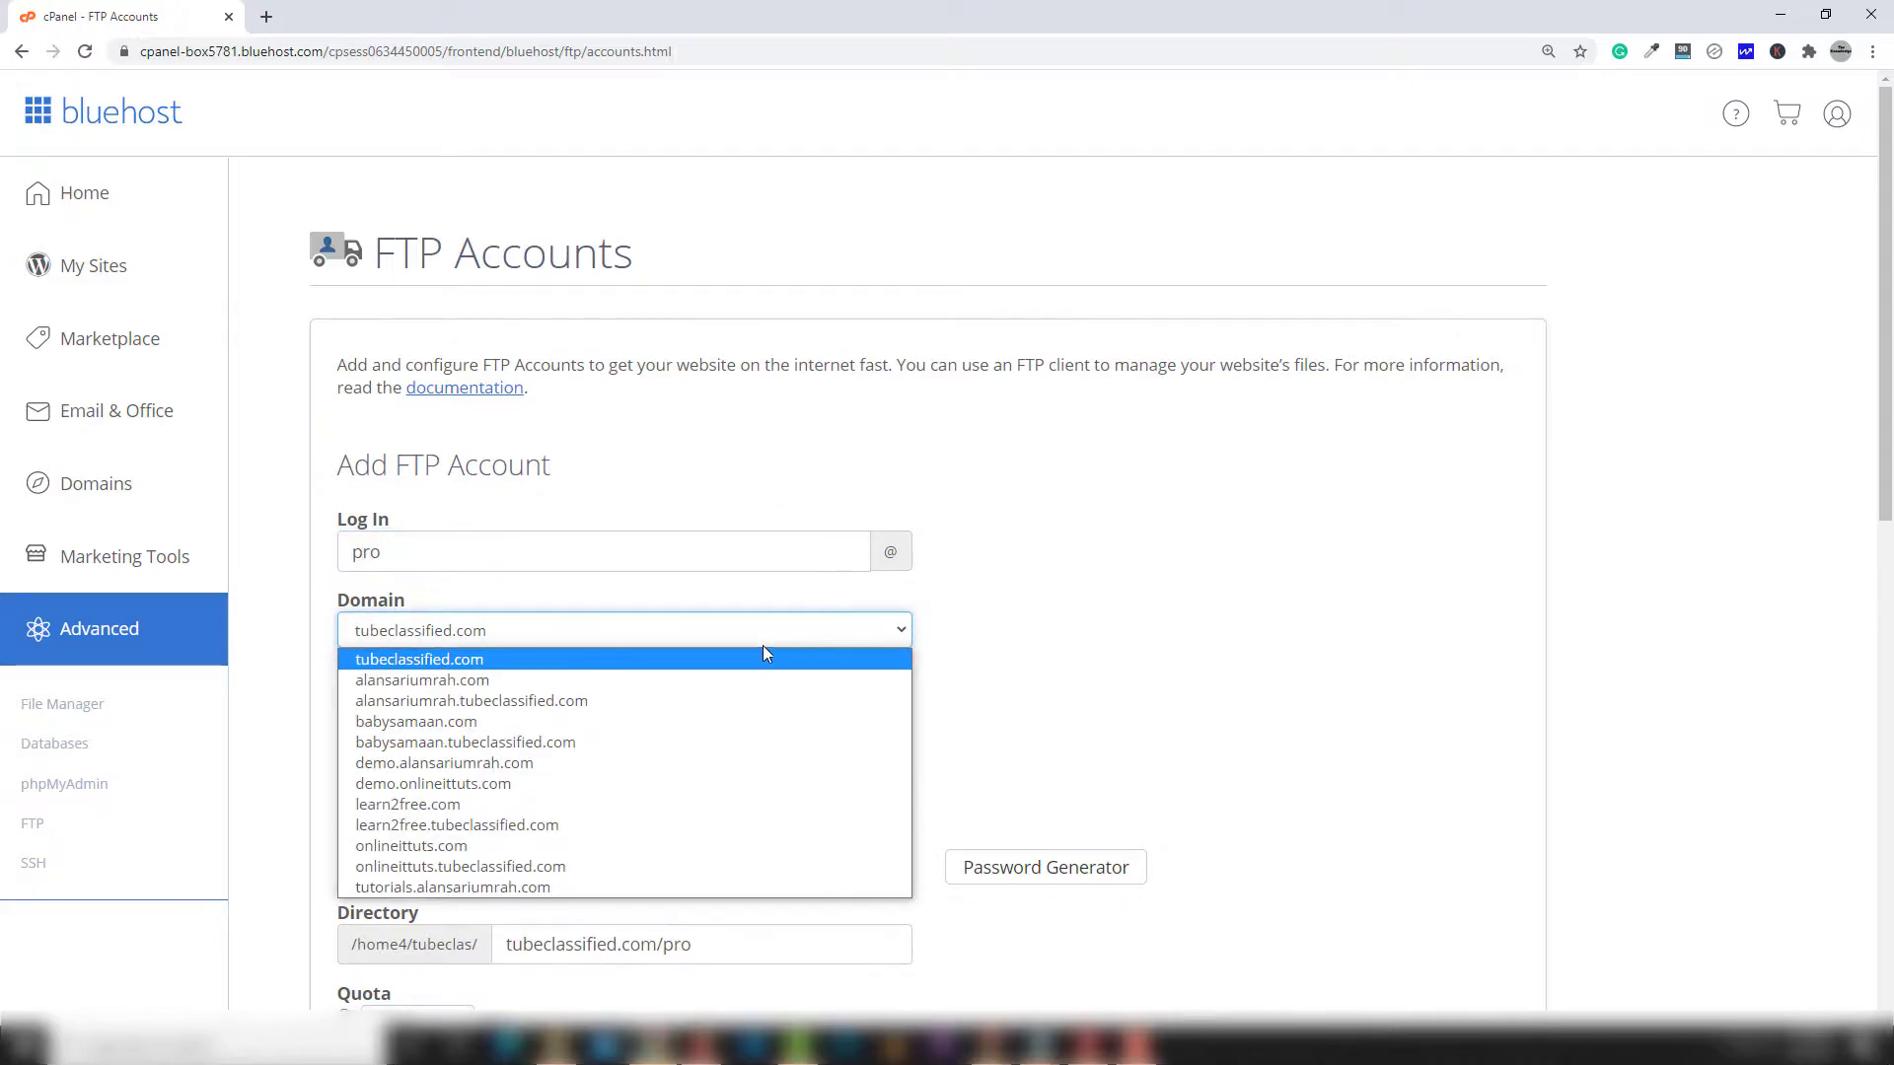
click(675, 887)
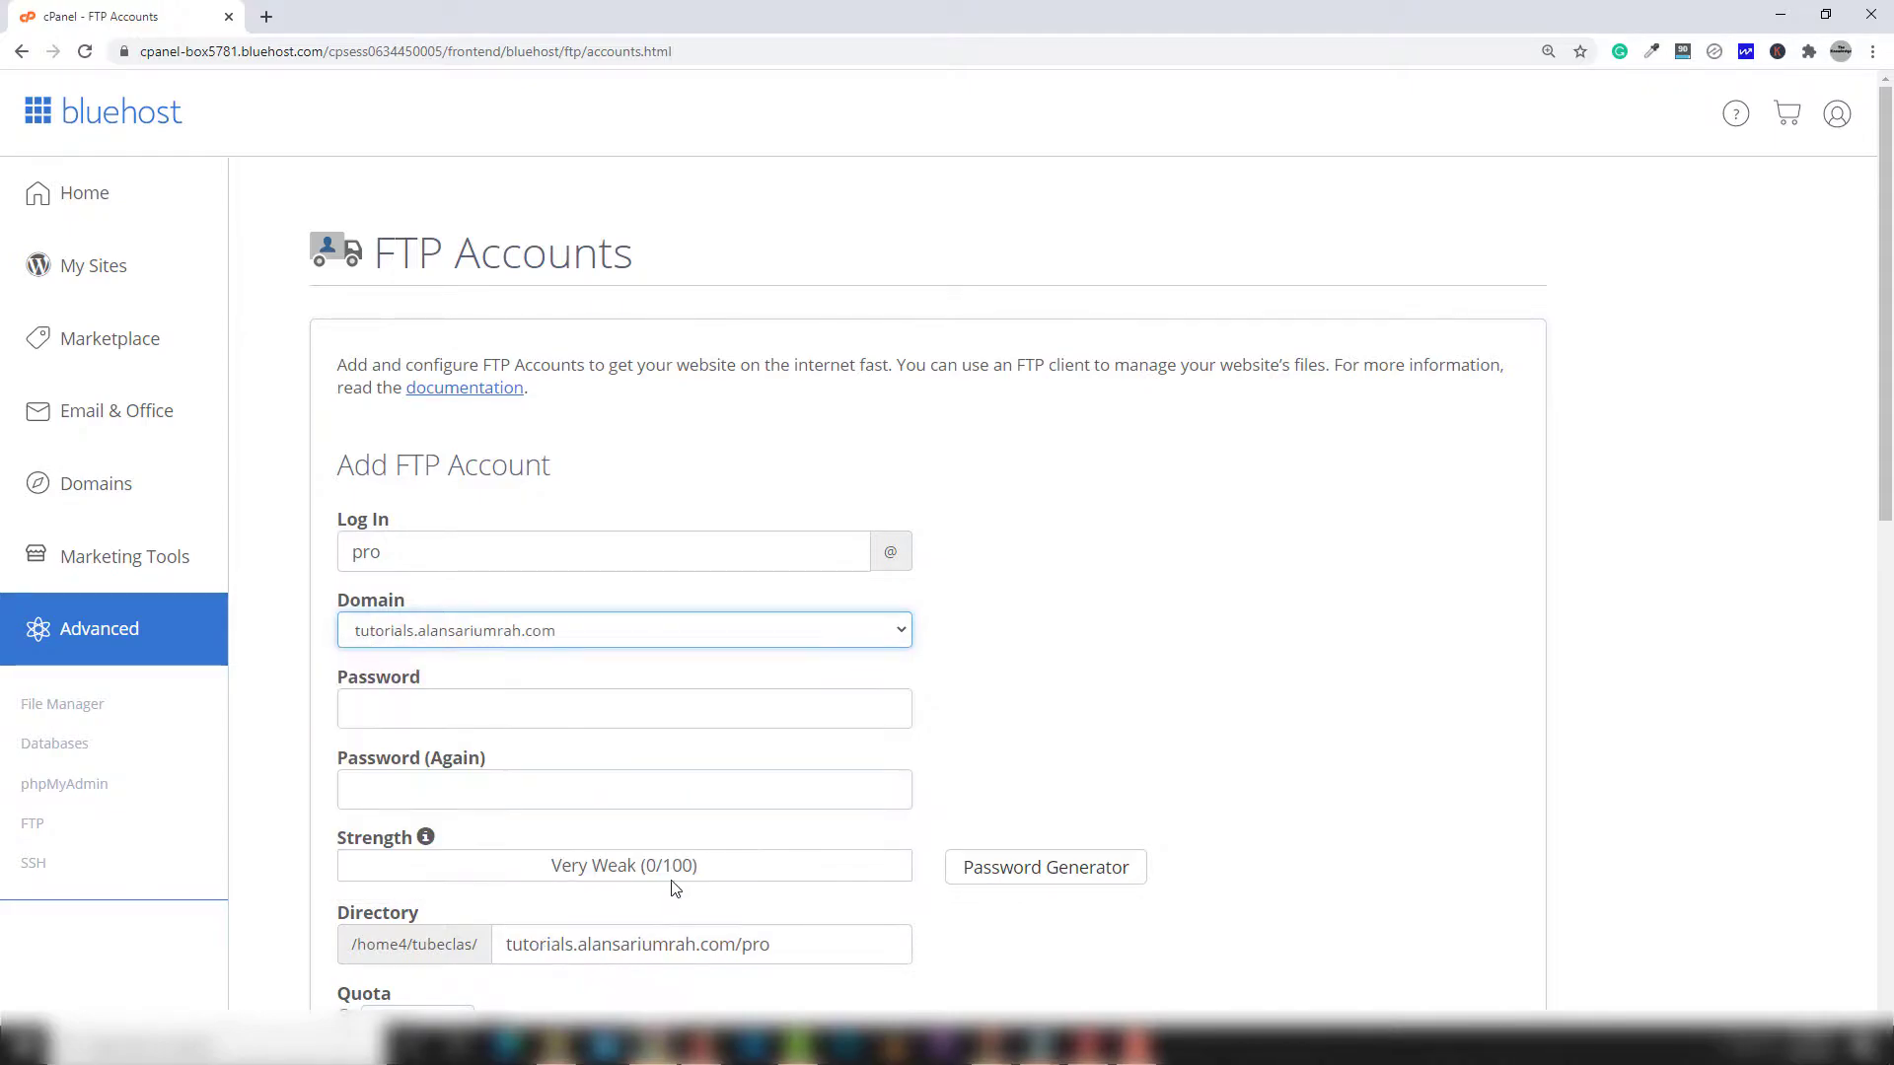
click(651, 715)
text(a)
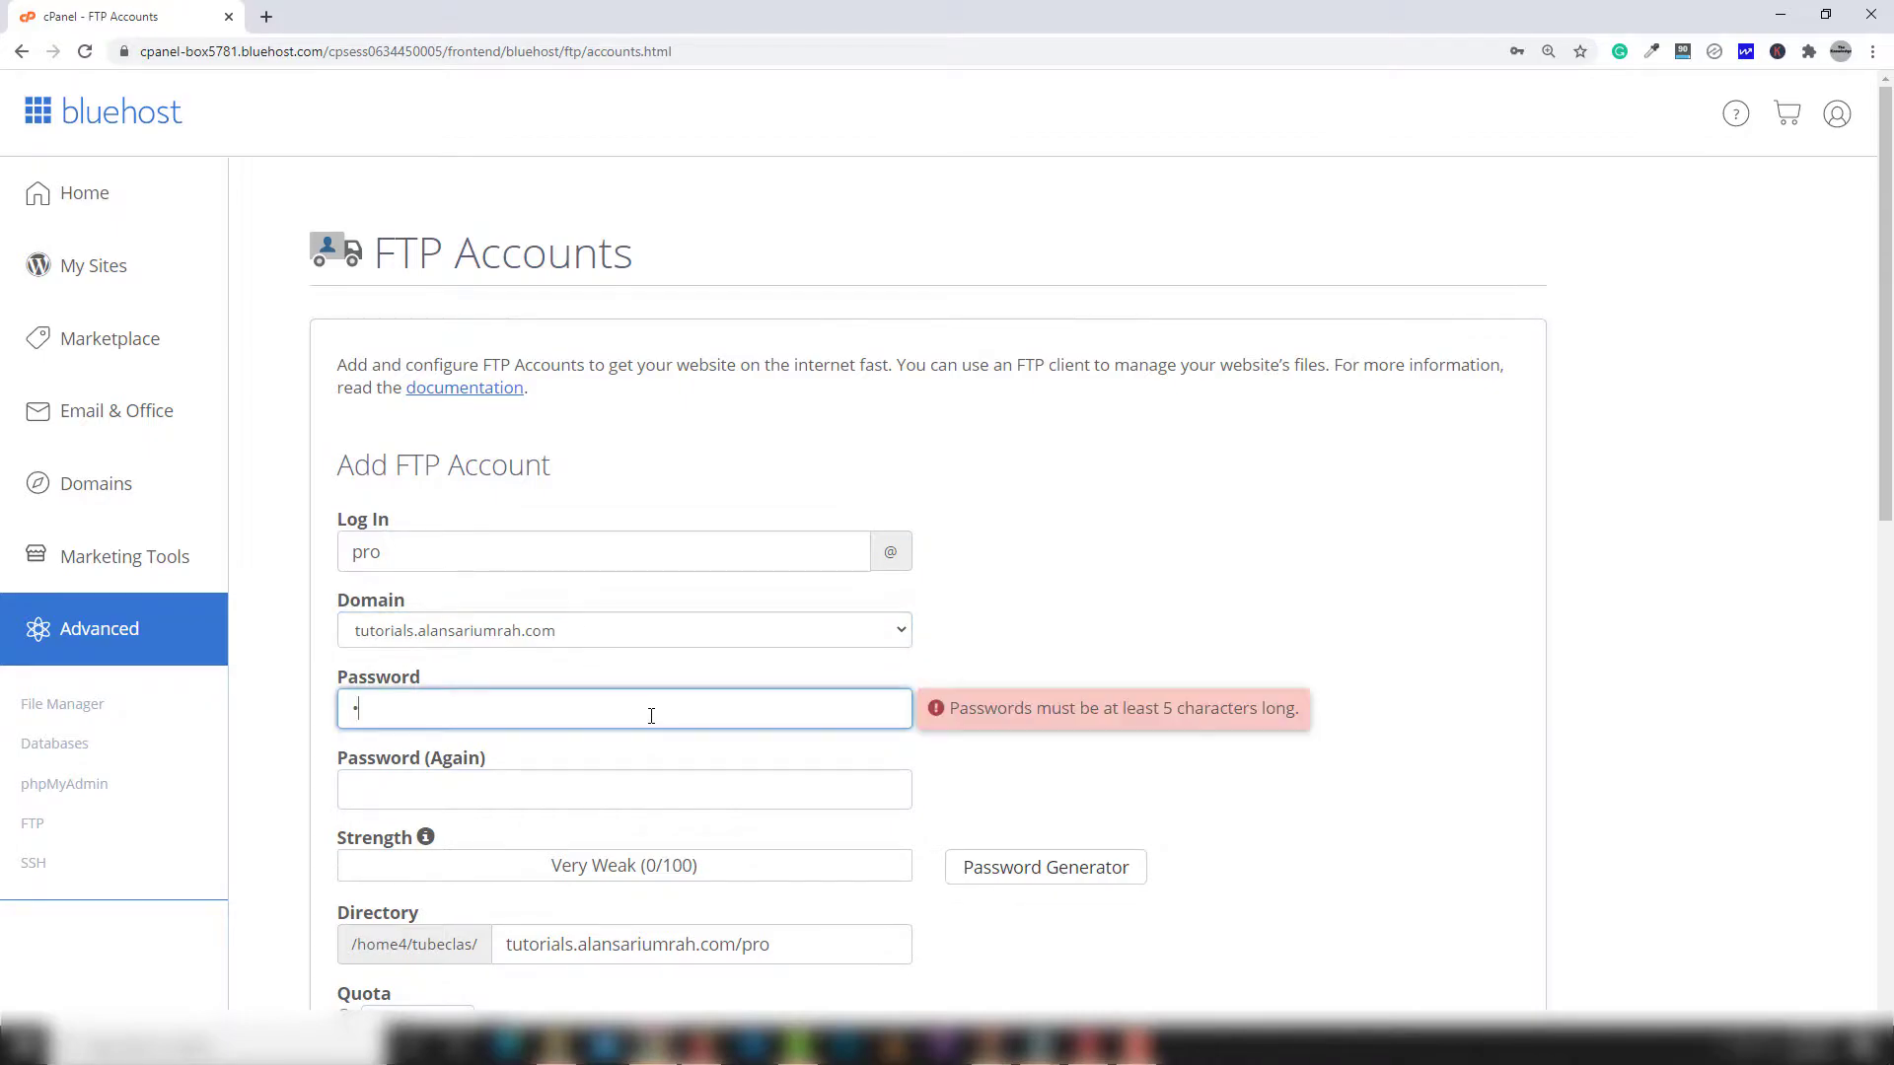
text(aaaaa)
key(Tab)
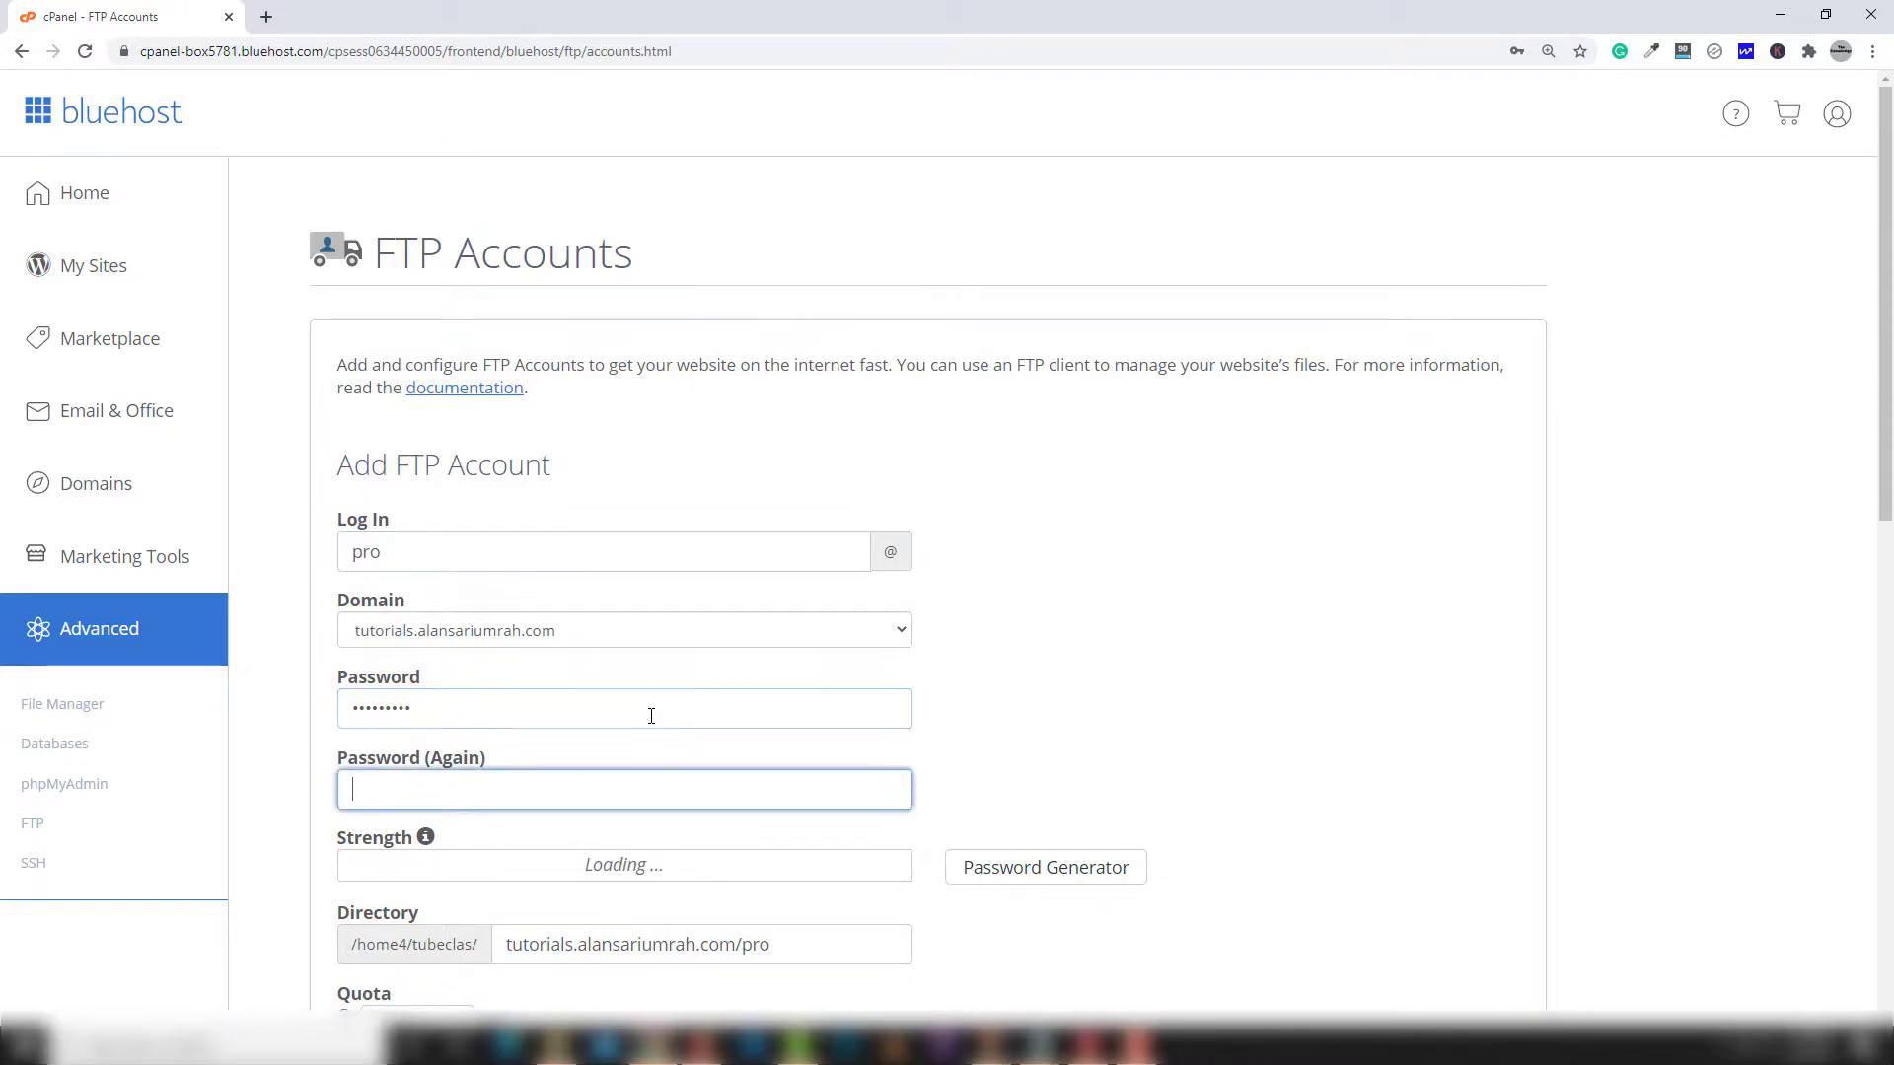
text(a)
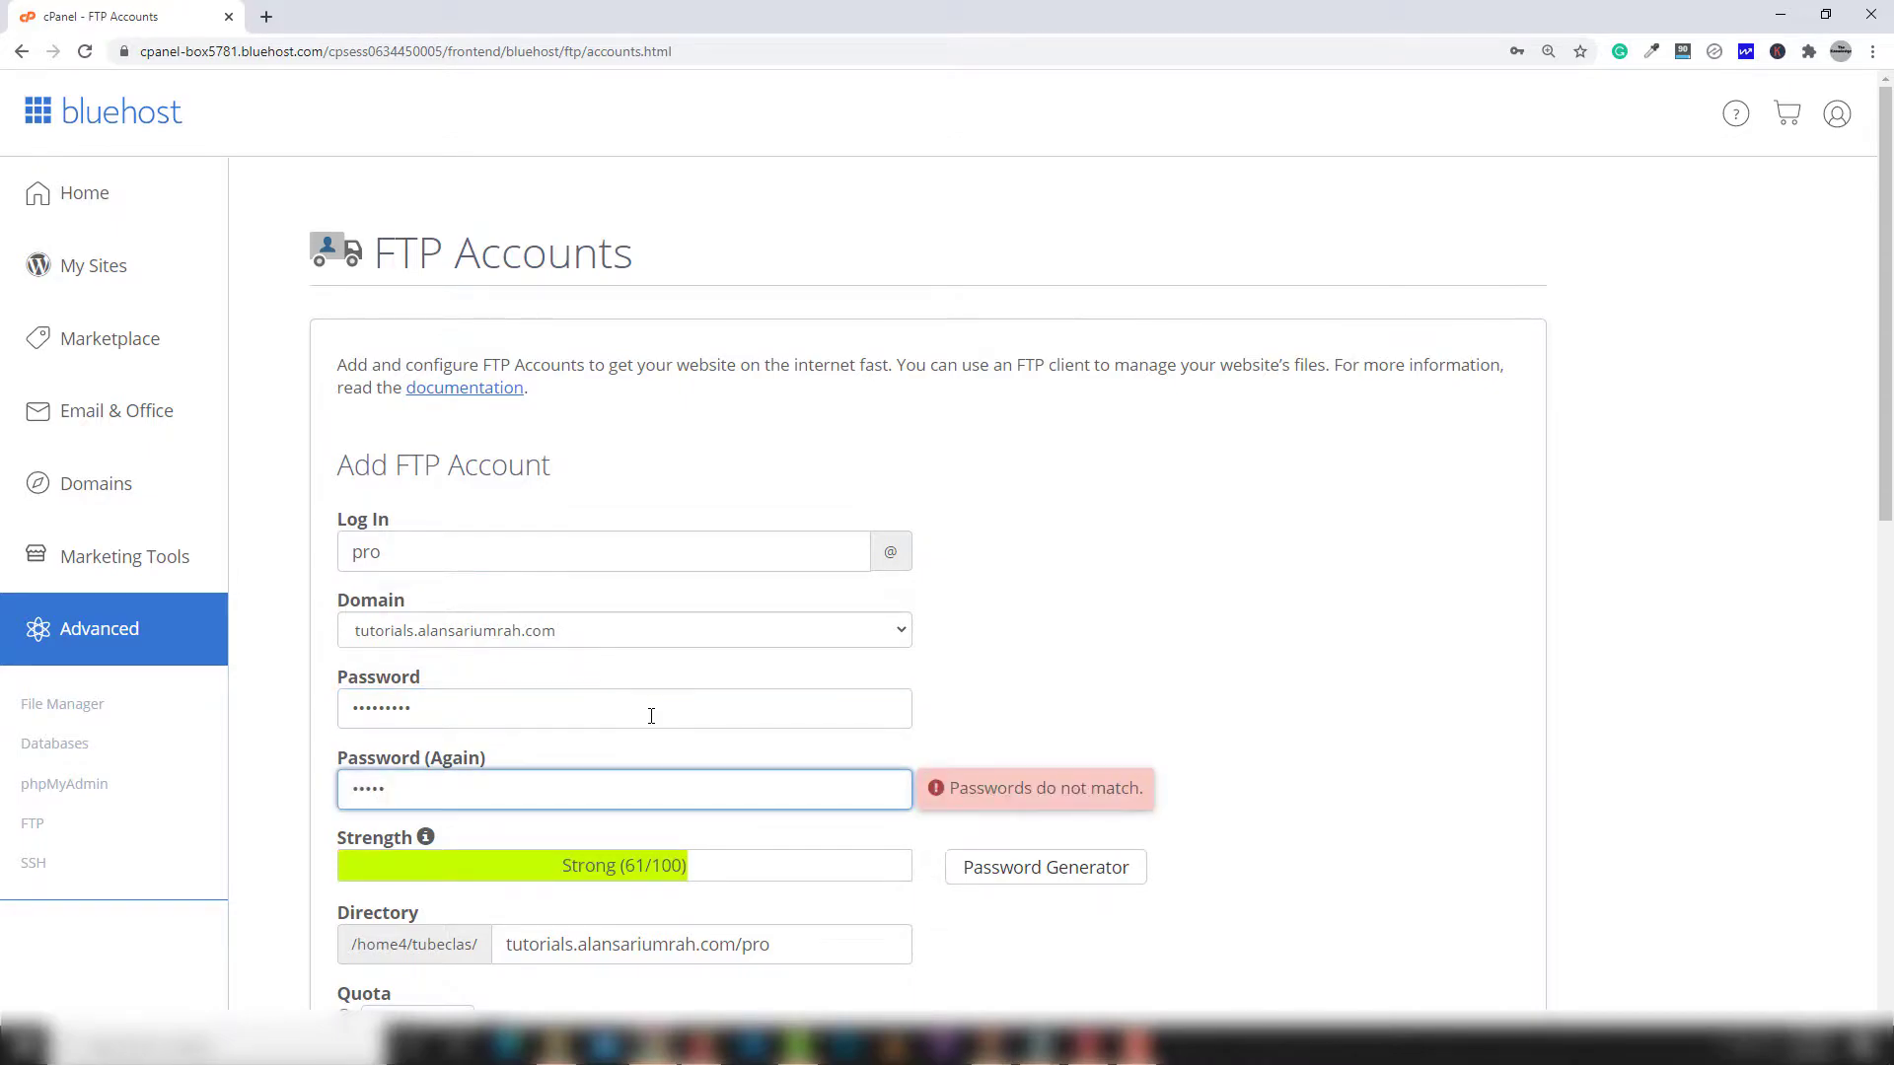
text(a)
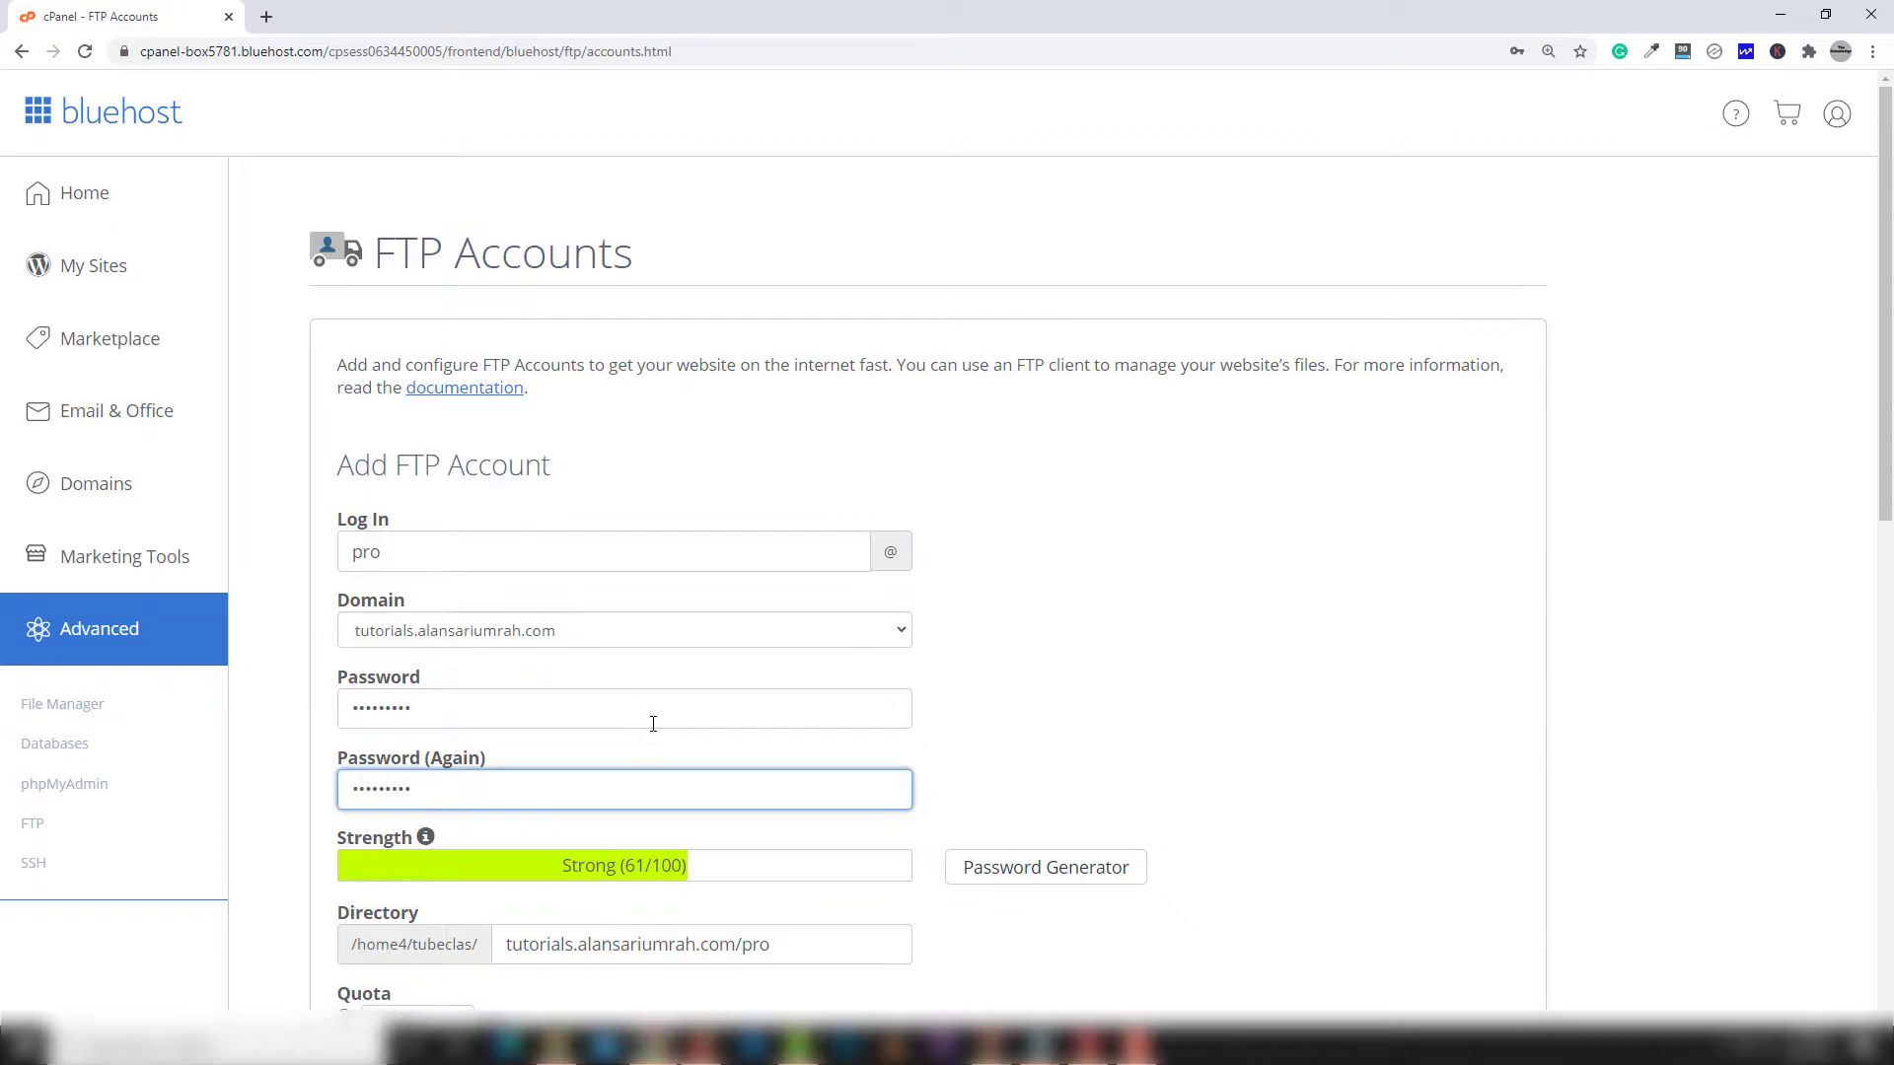
Clear the suggested account directory and open File Manager in a new tab.
scroll(653, 724, down, 1)
drag(887, 845, 508, 837)
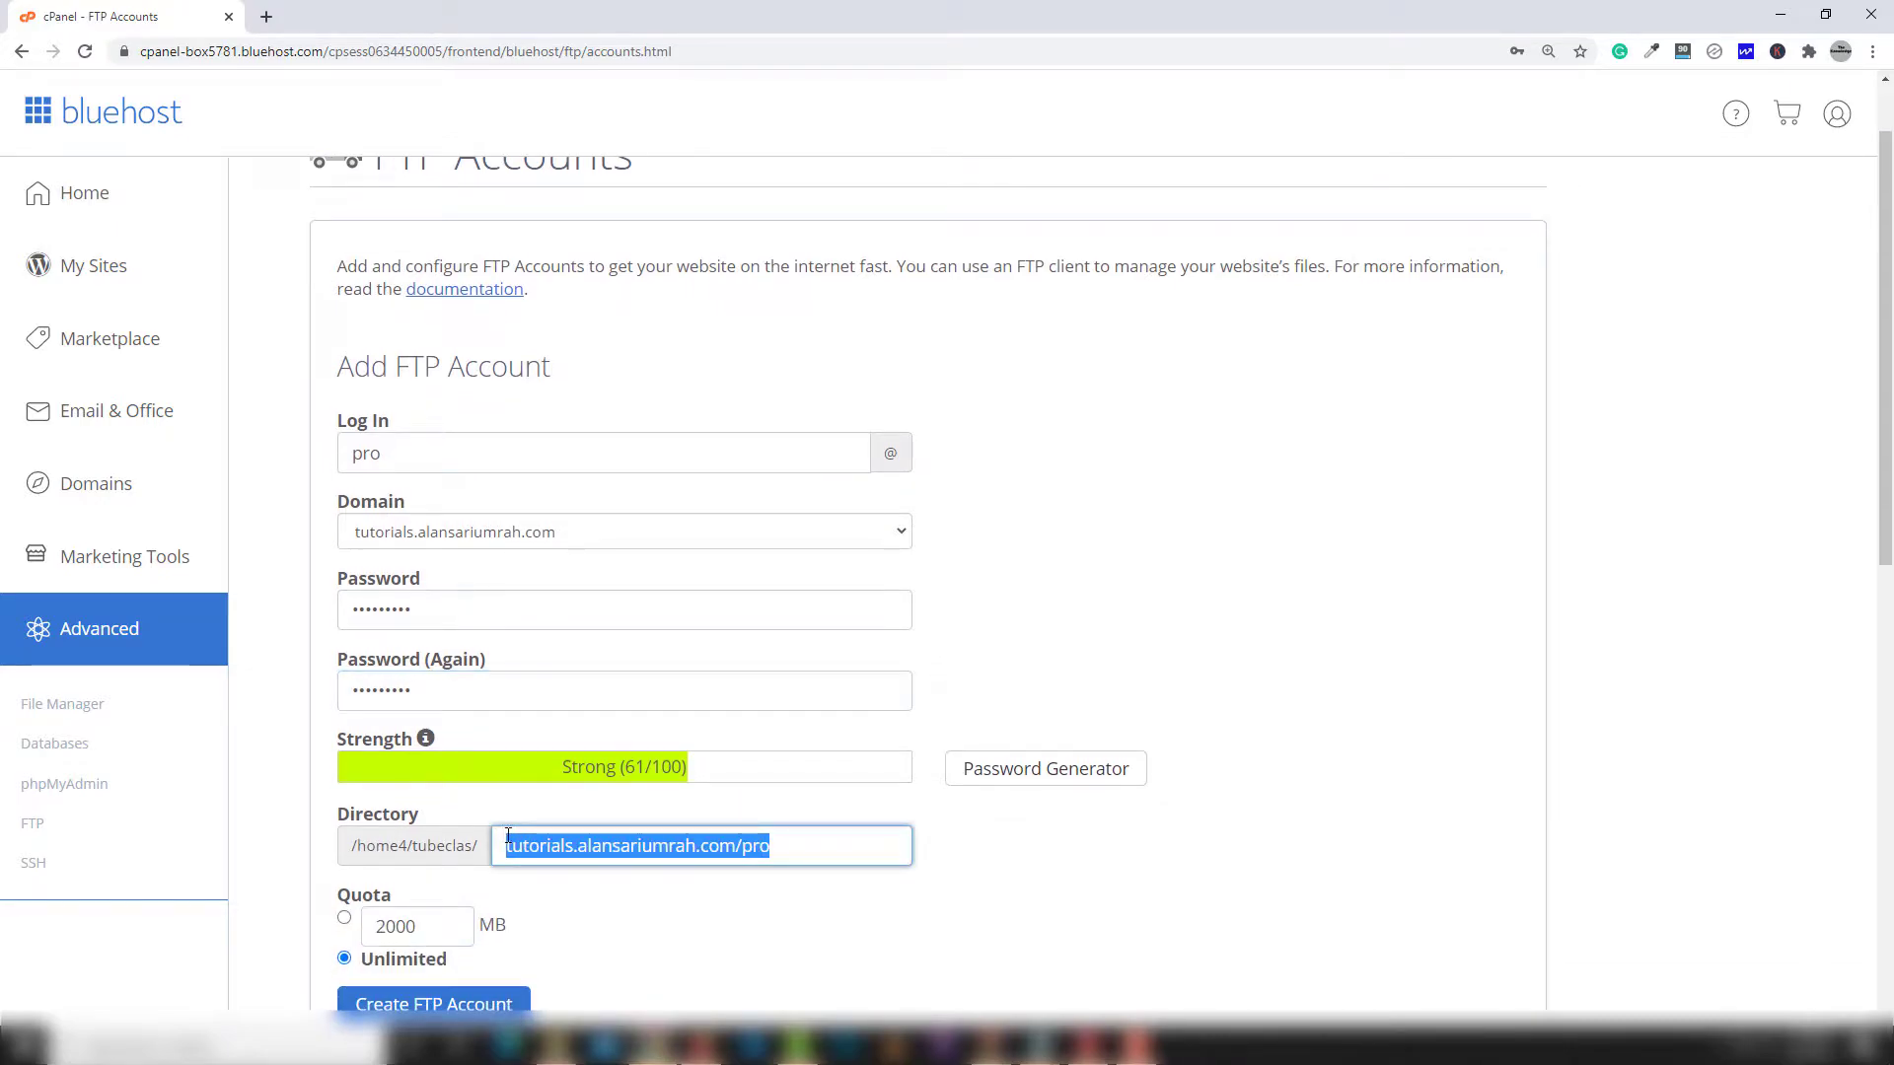
key(BackSpace)
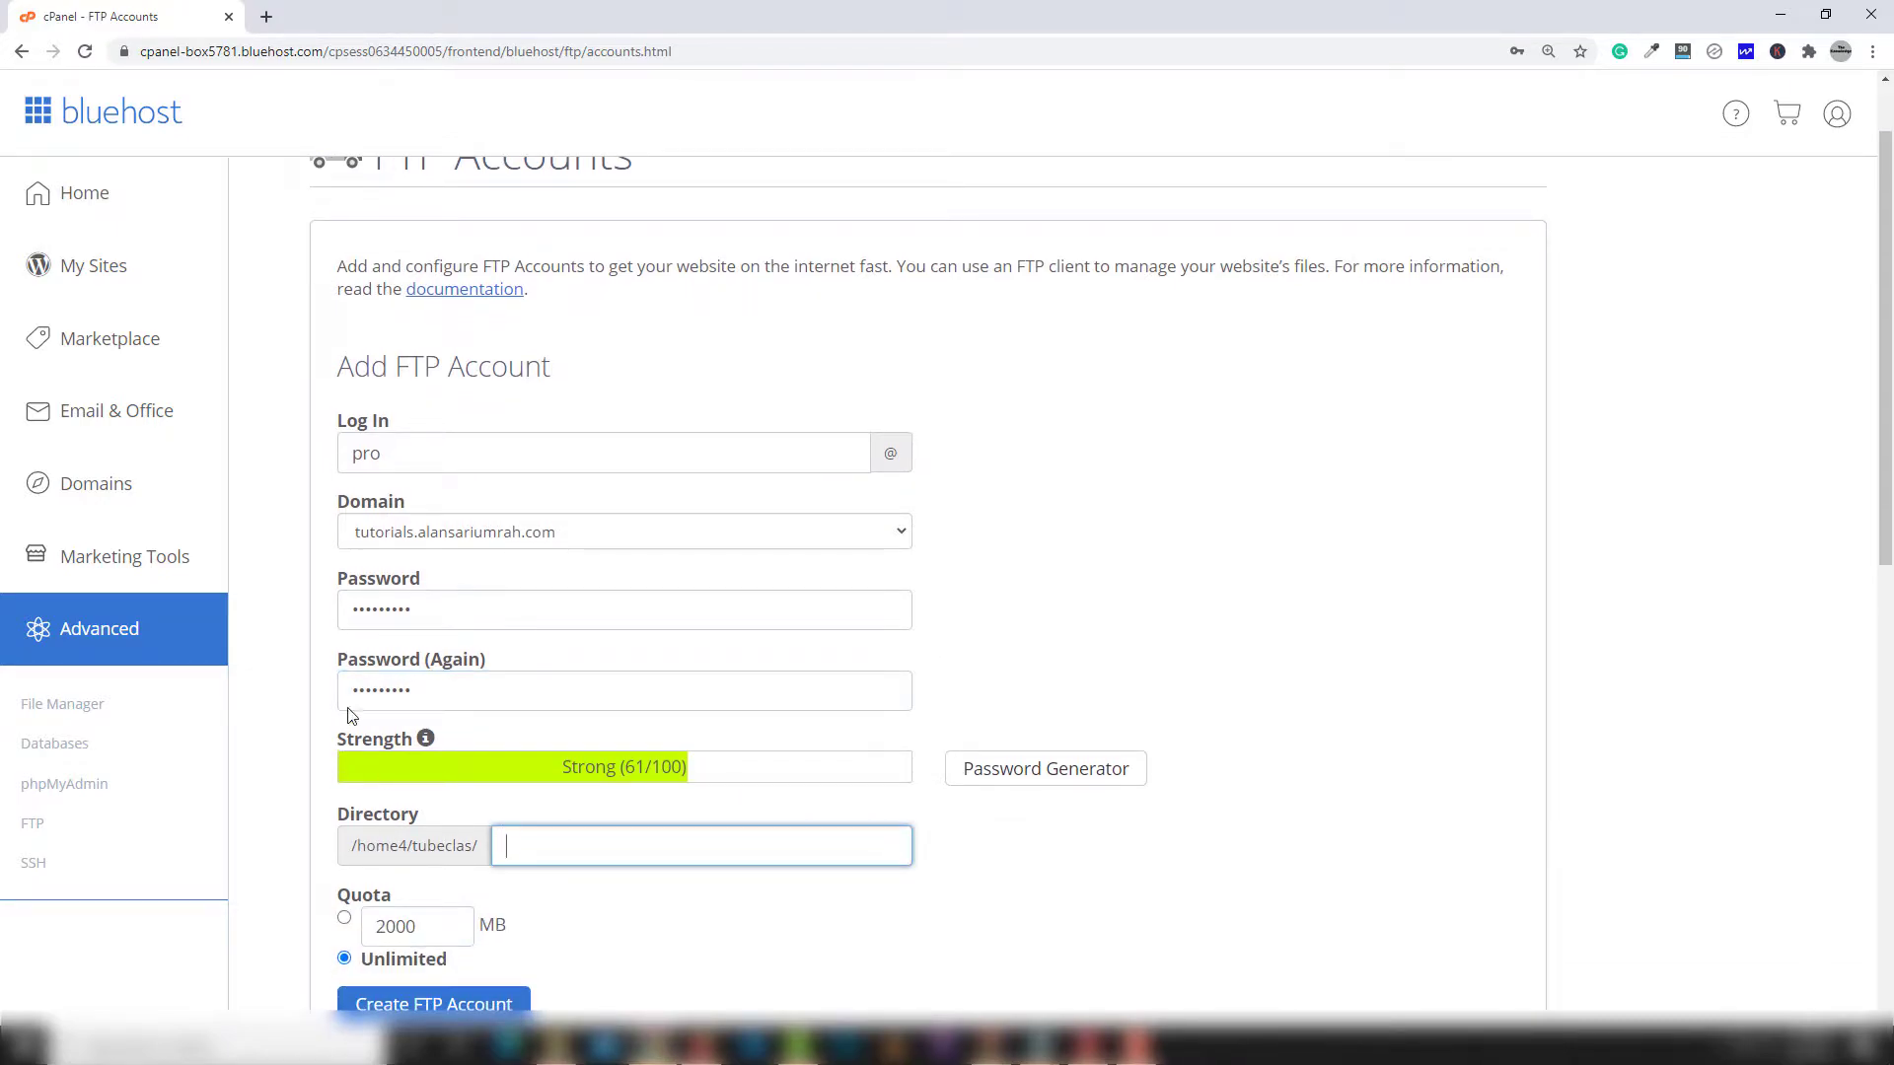
right_click(55, 706)
click(83, 719)
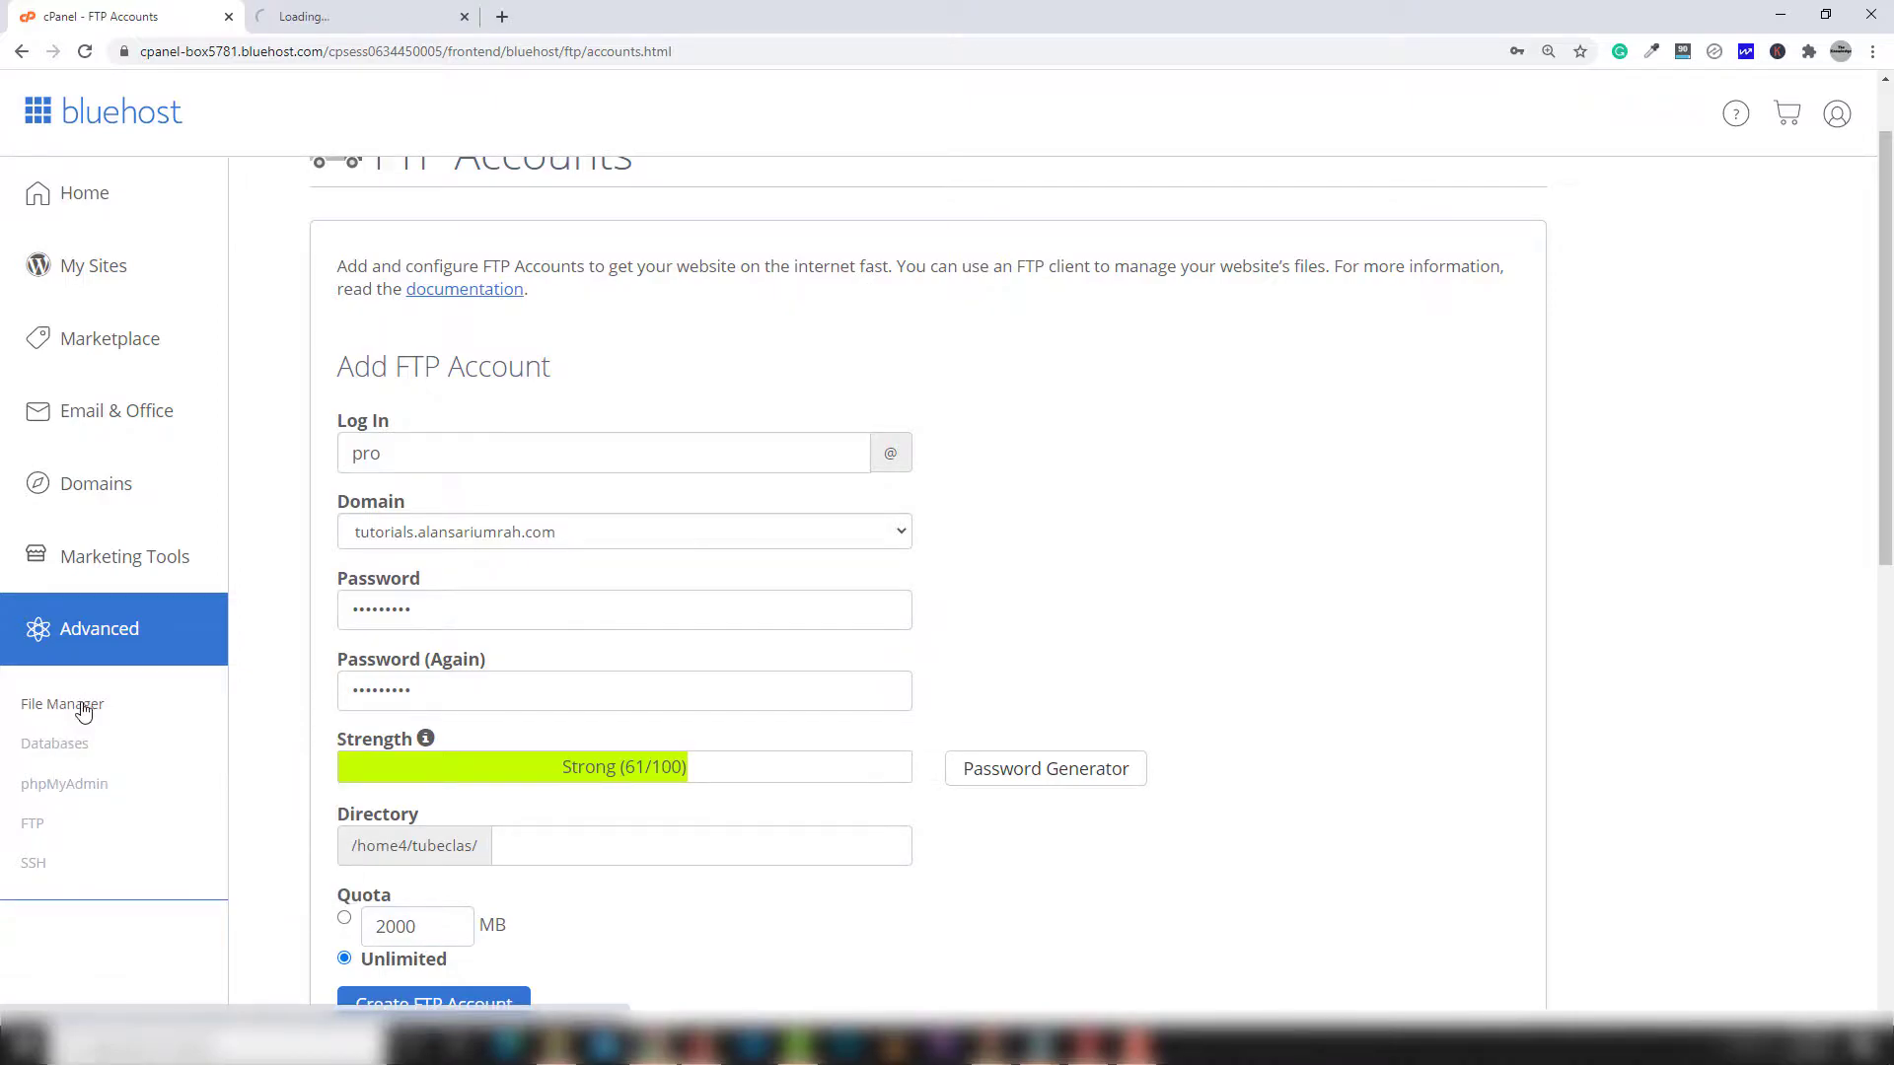
Open the public_html/tutorials folder in File Manager.
click(357, 25)
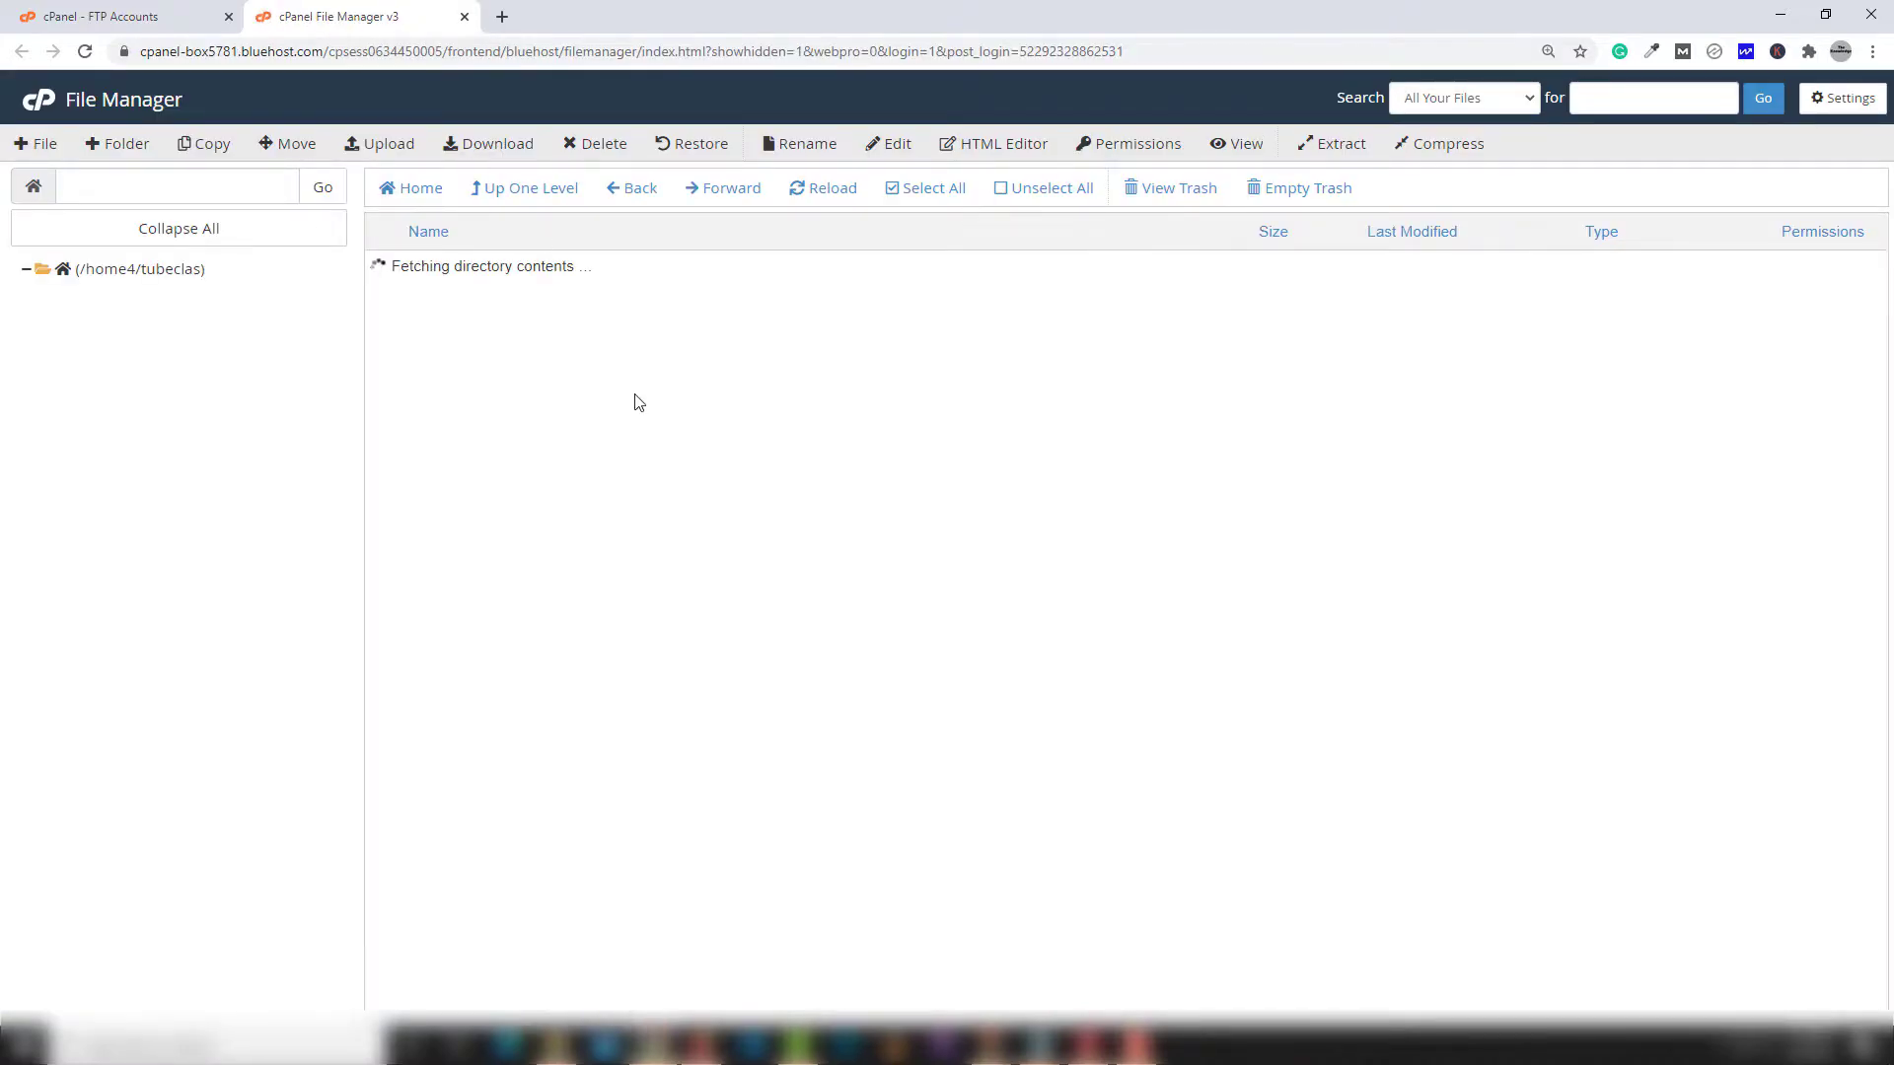
double_click(383, 434)
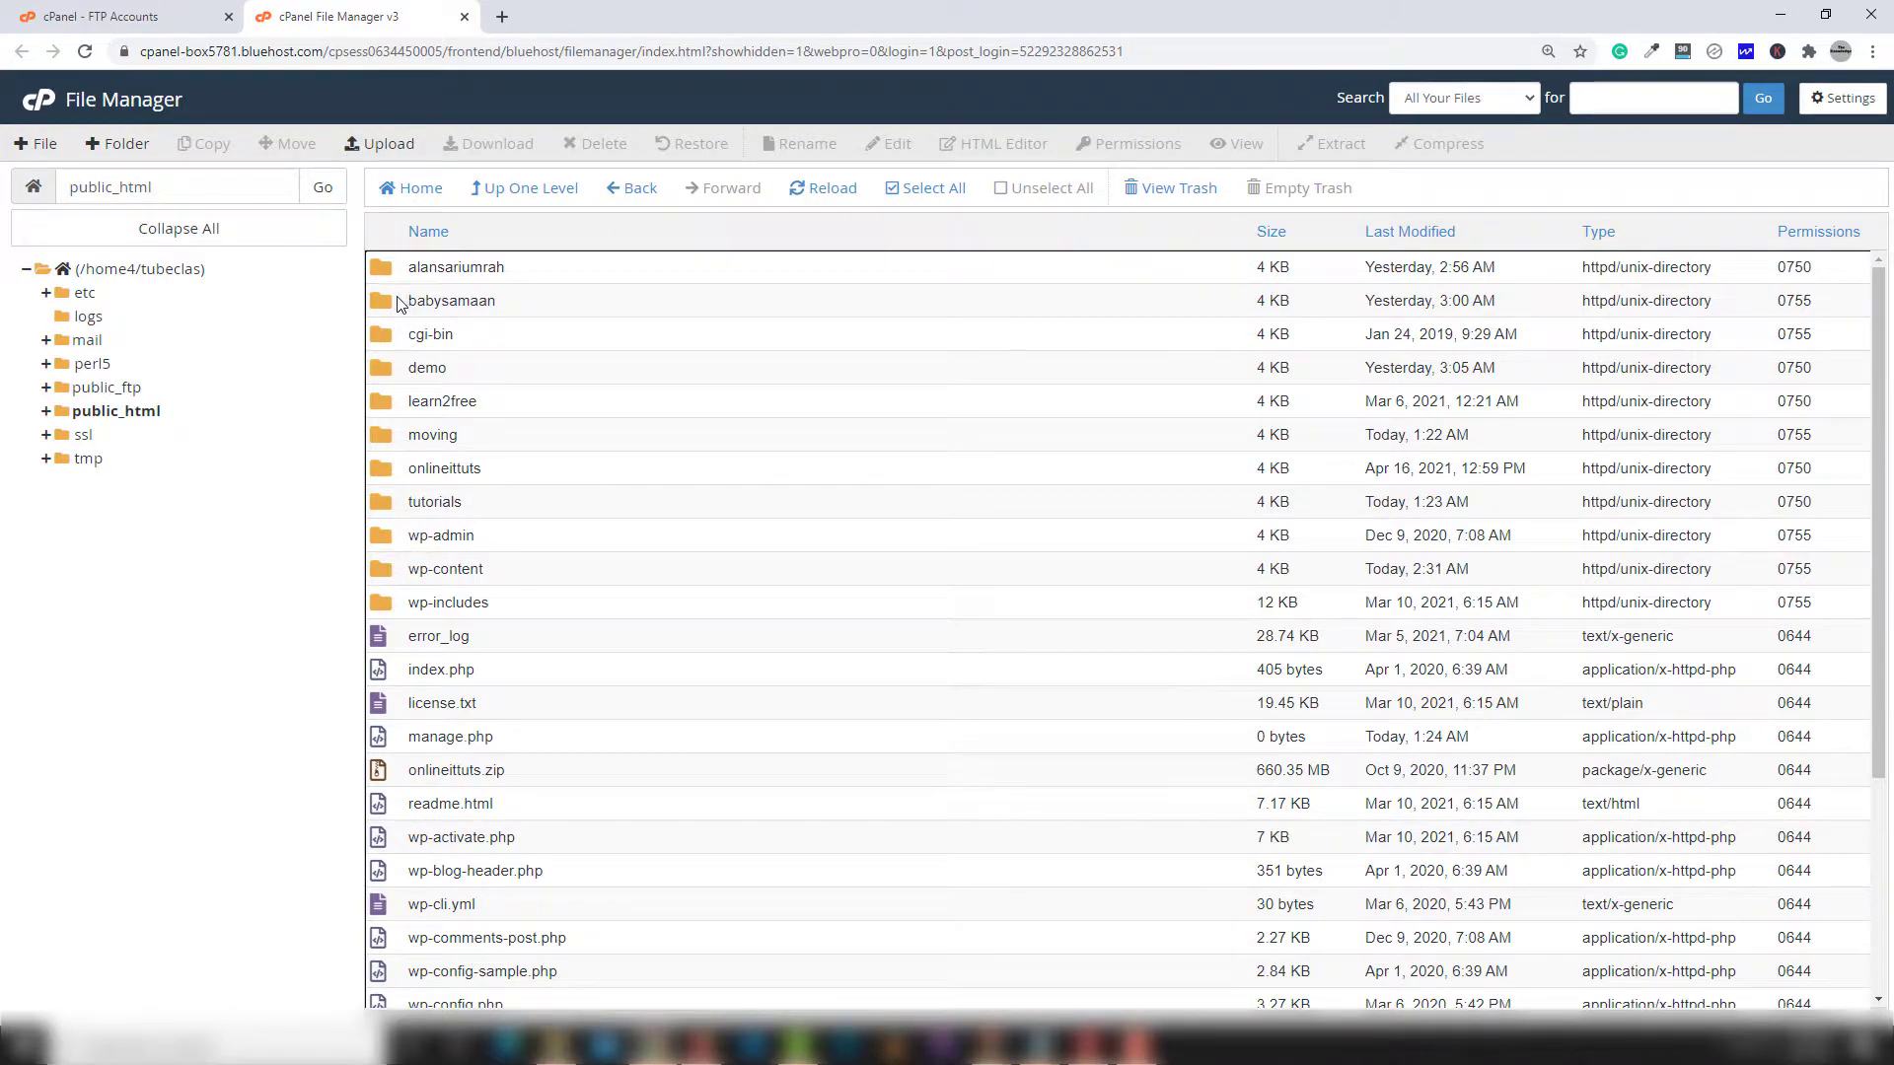
double_click(399, 505)
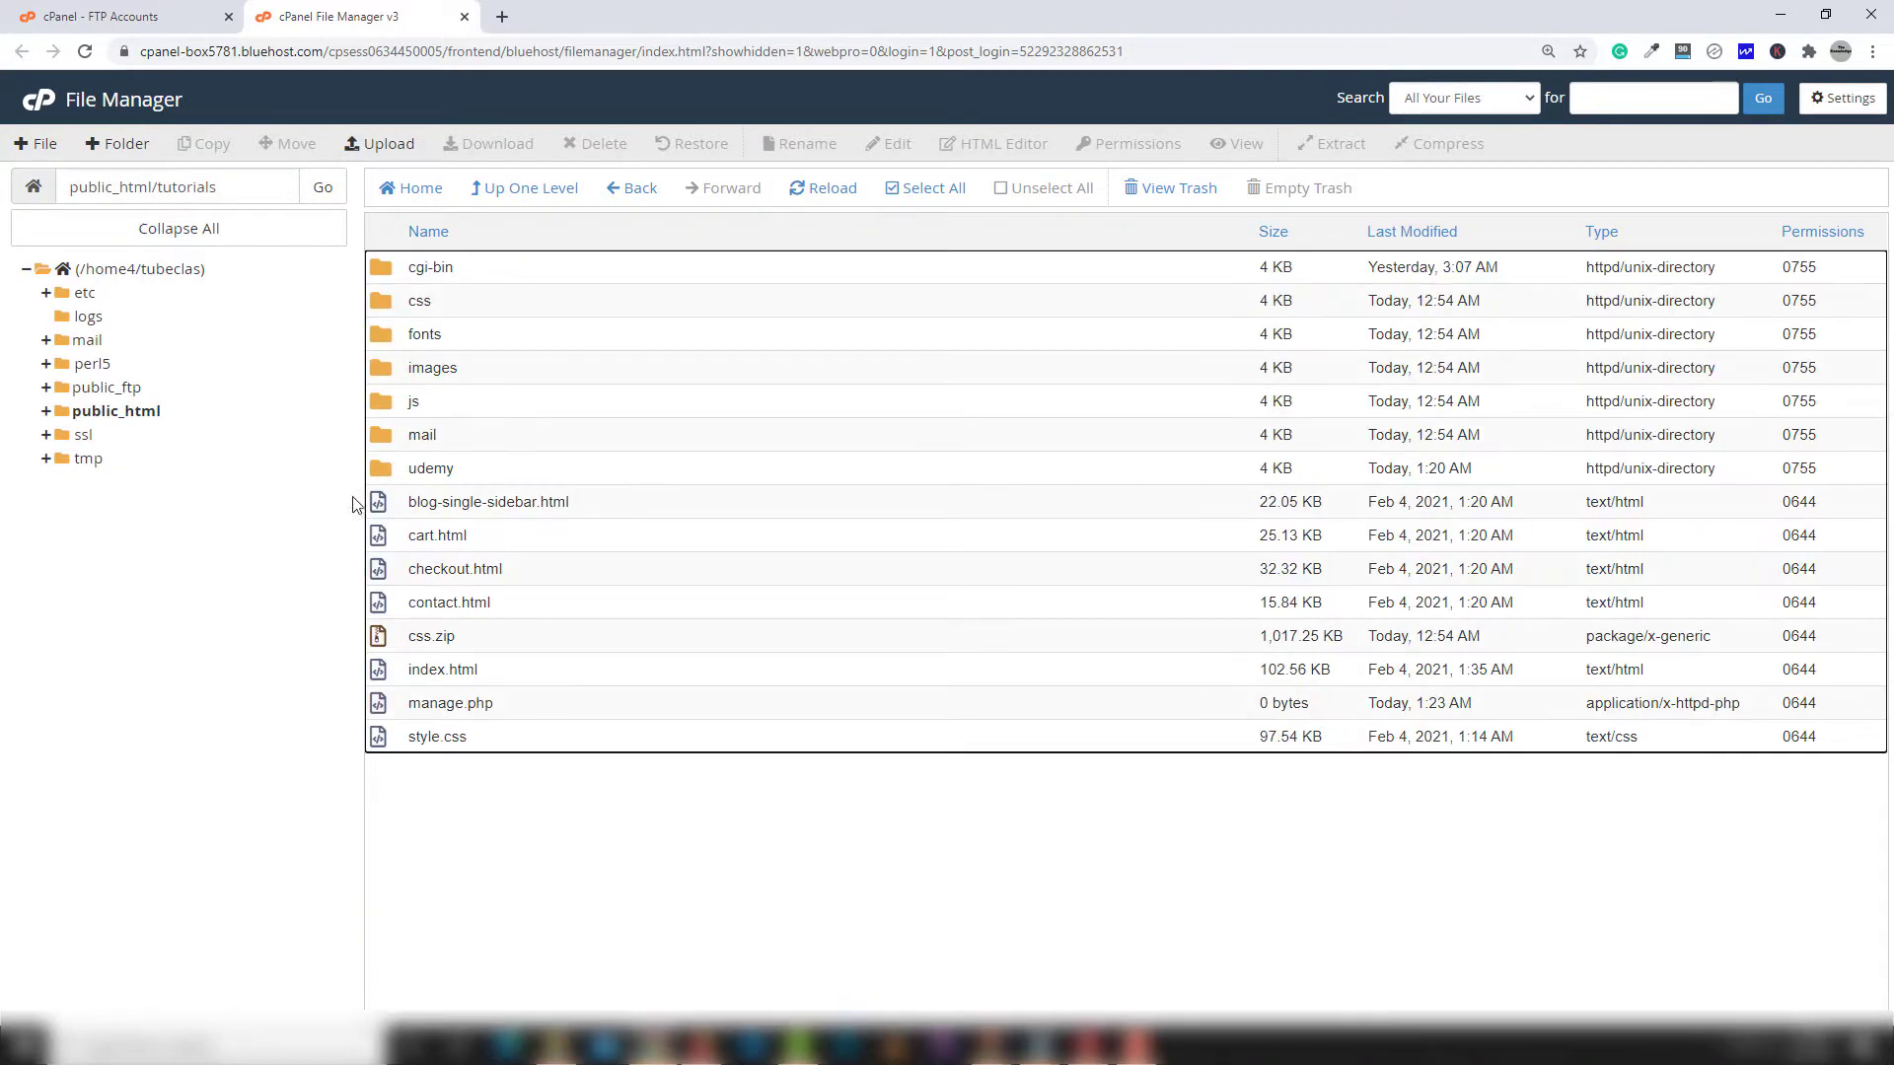
Copy the path public_html/tutorials and bring it to the FTP account's Directory field.
click(207, 187)
triple_click(207, 187)
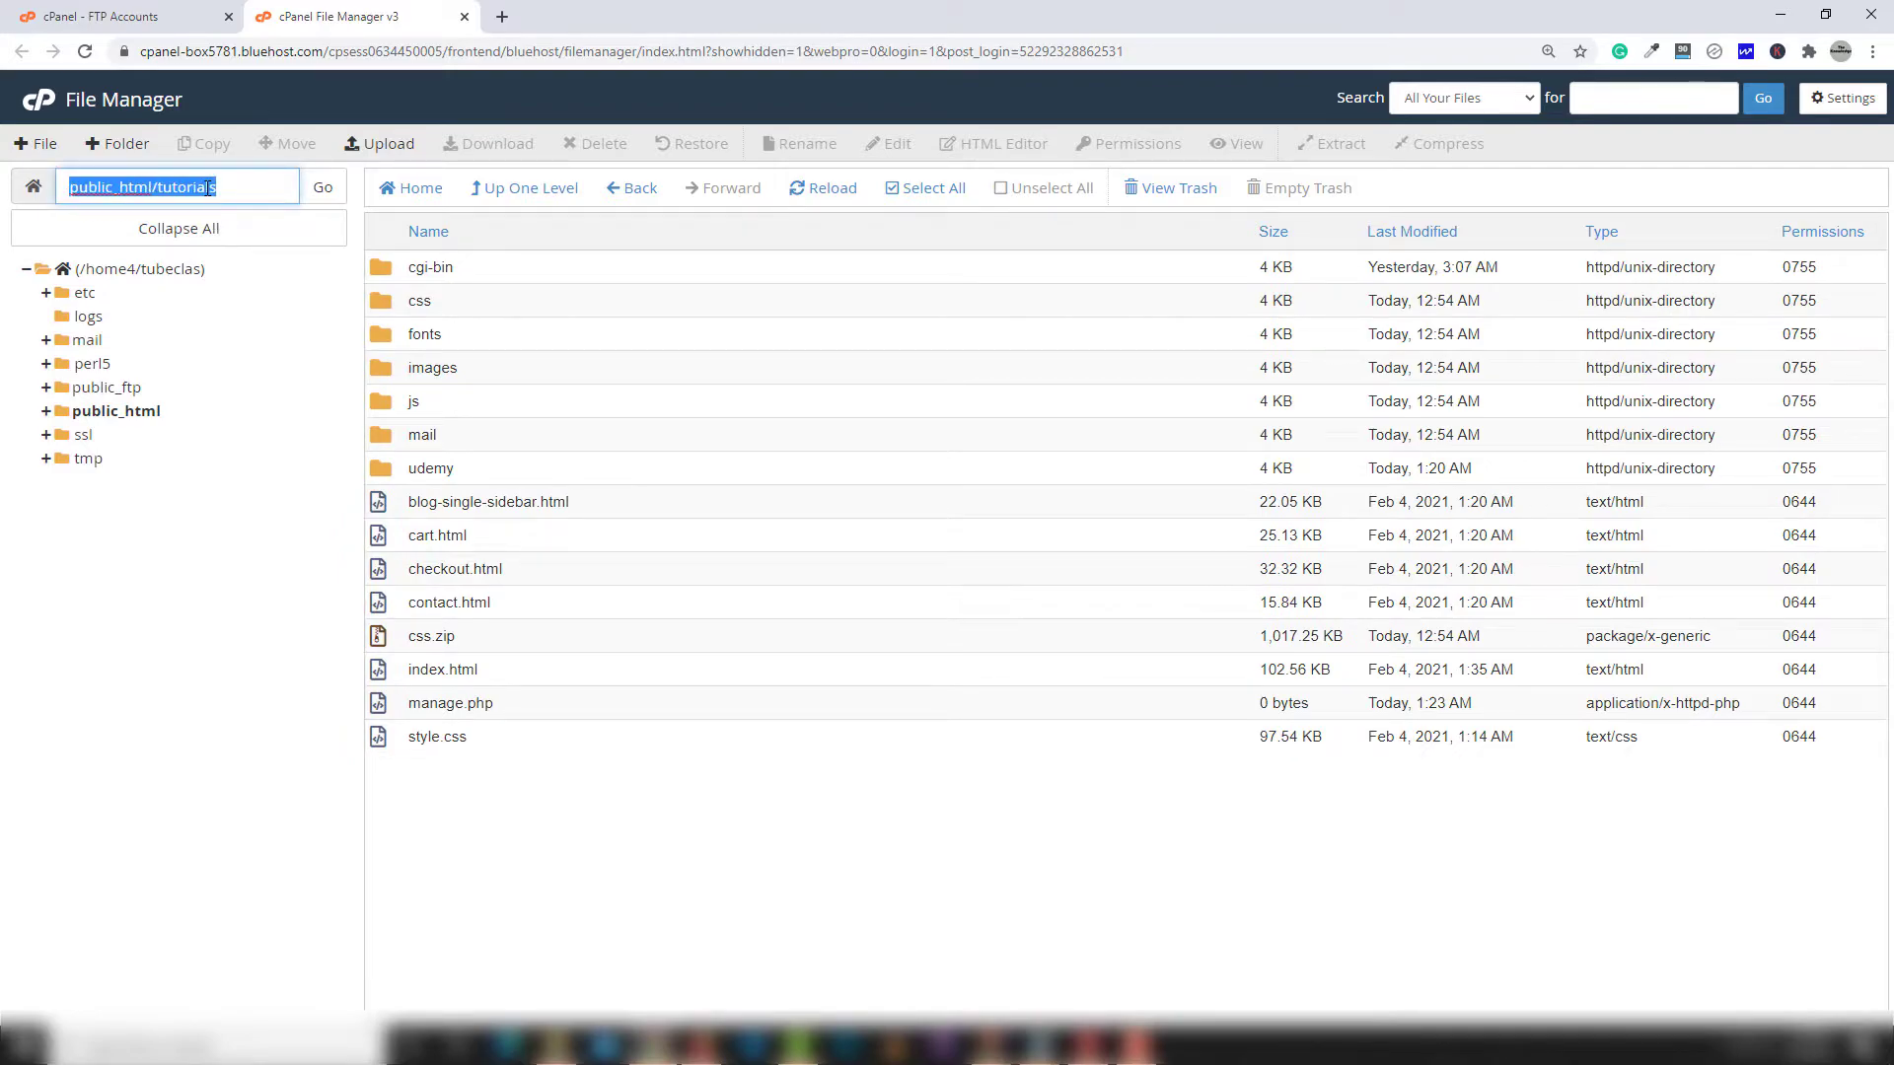
right_click(208, 189)
click(255, 260)
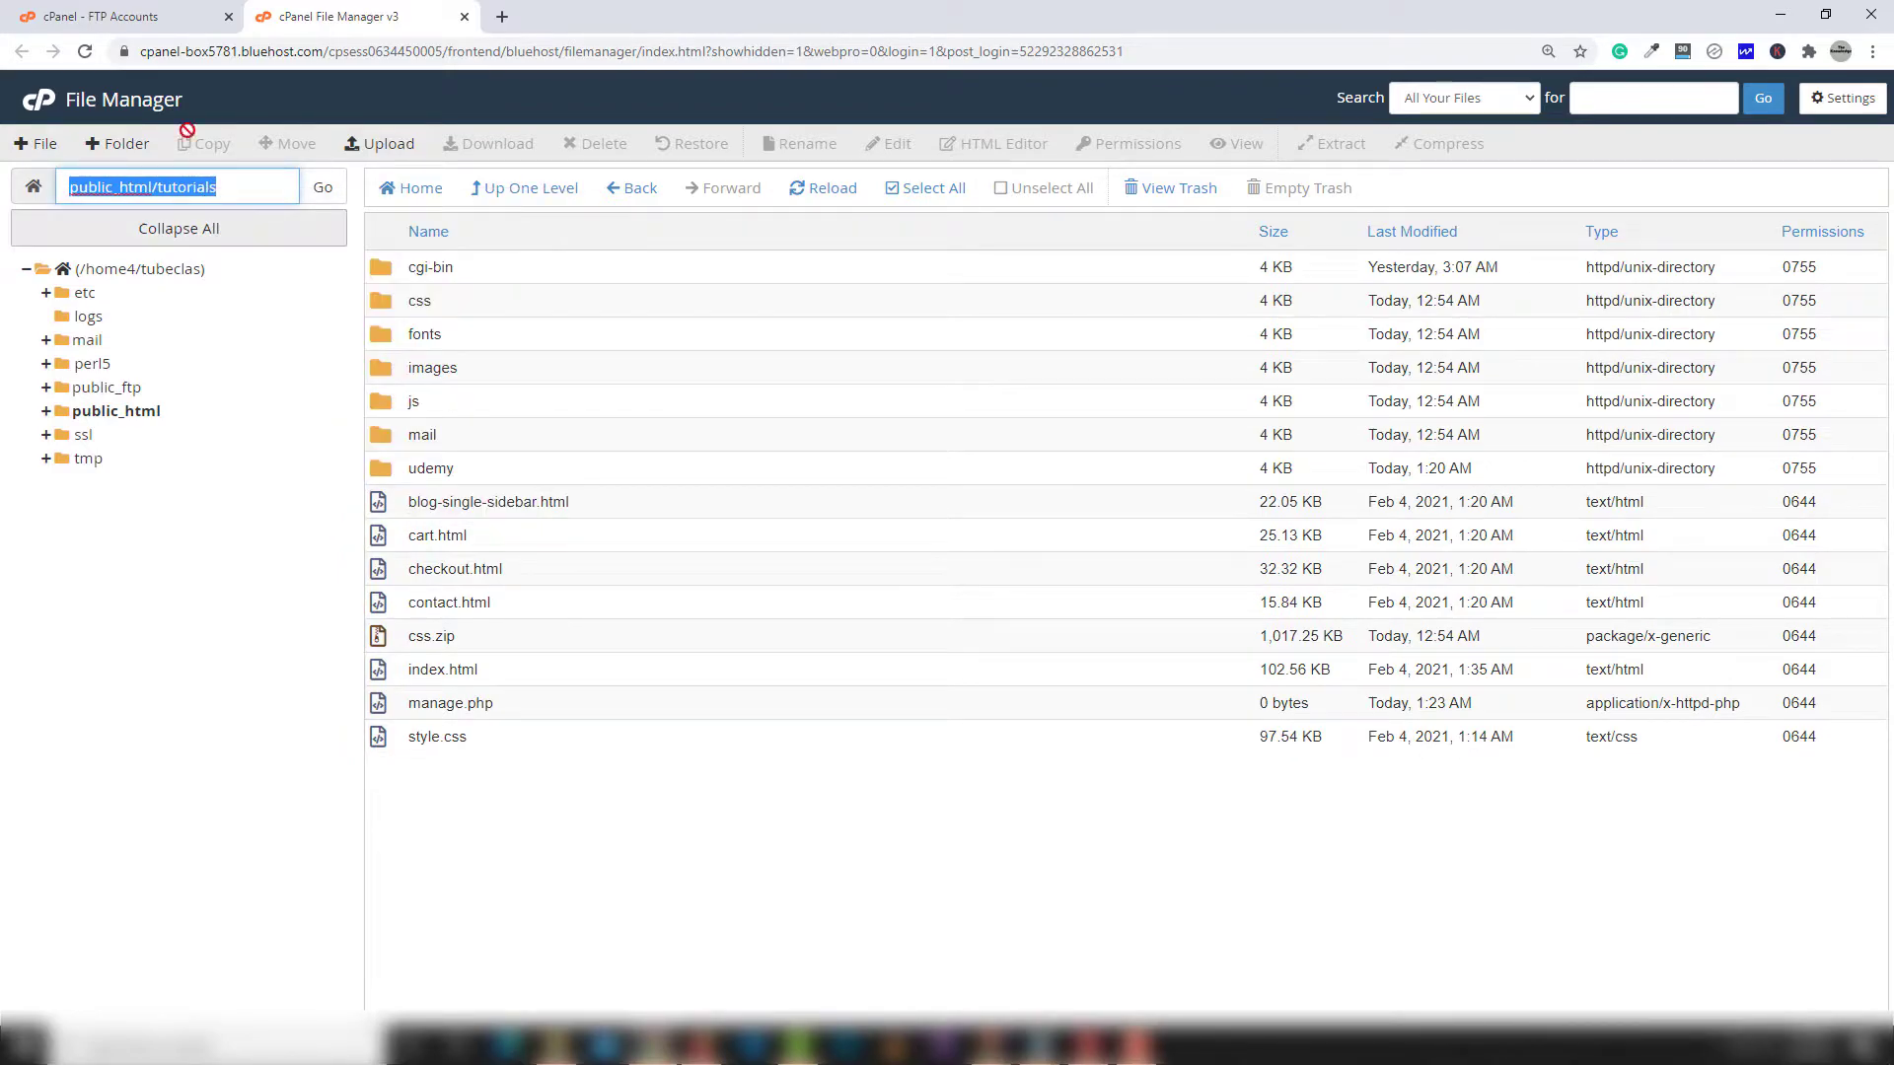
click(134, 16)
right_click(508, 848)
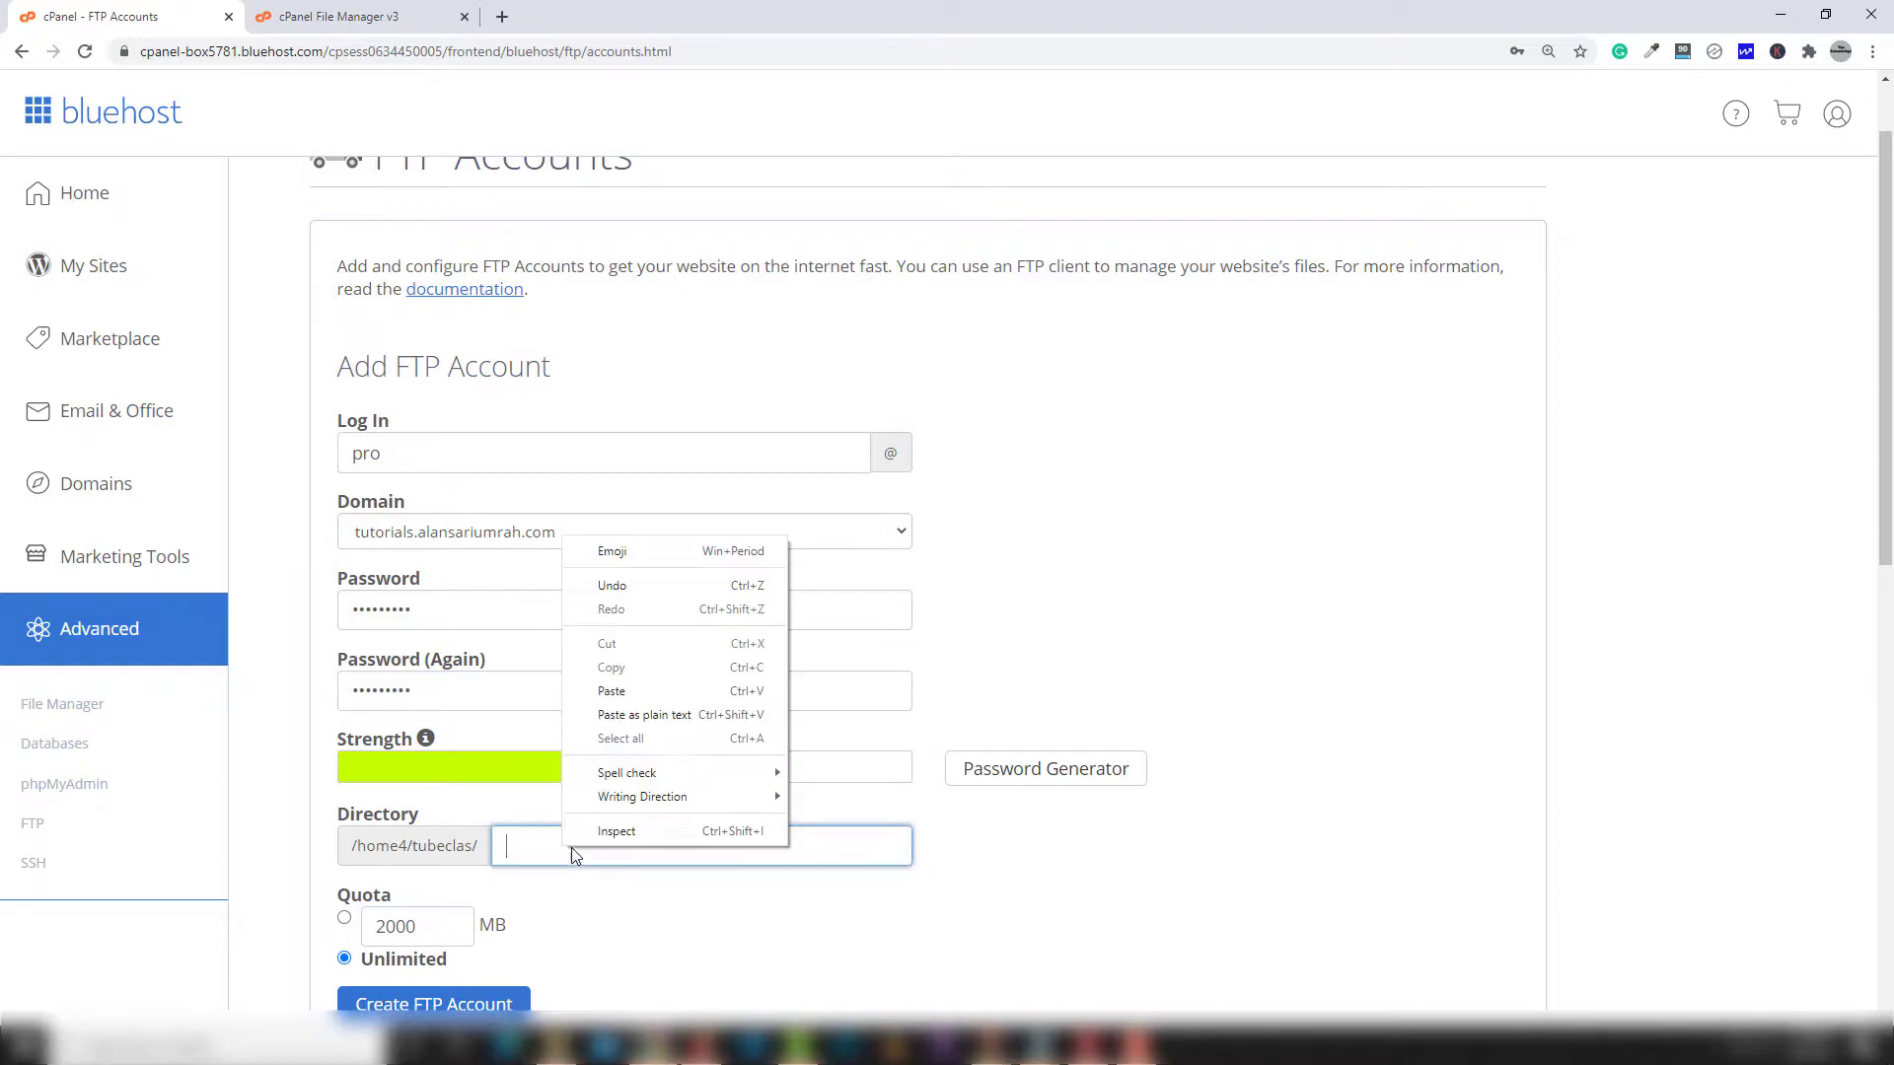
Replace the pasted directory with public_html and submit the form.
click(636, 695)
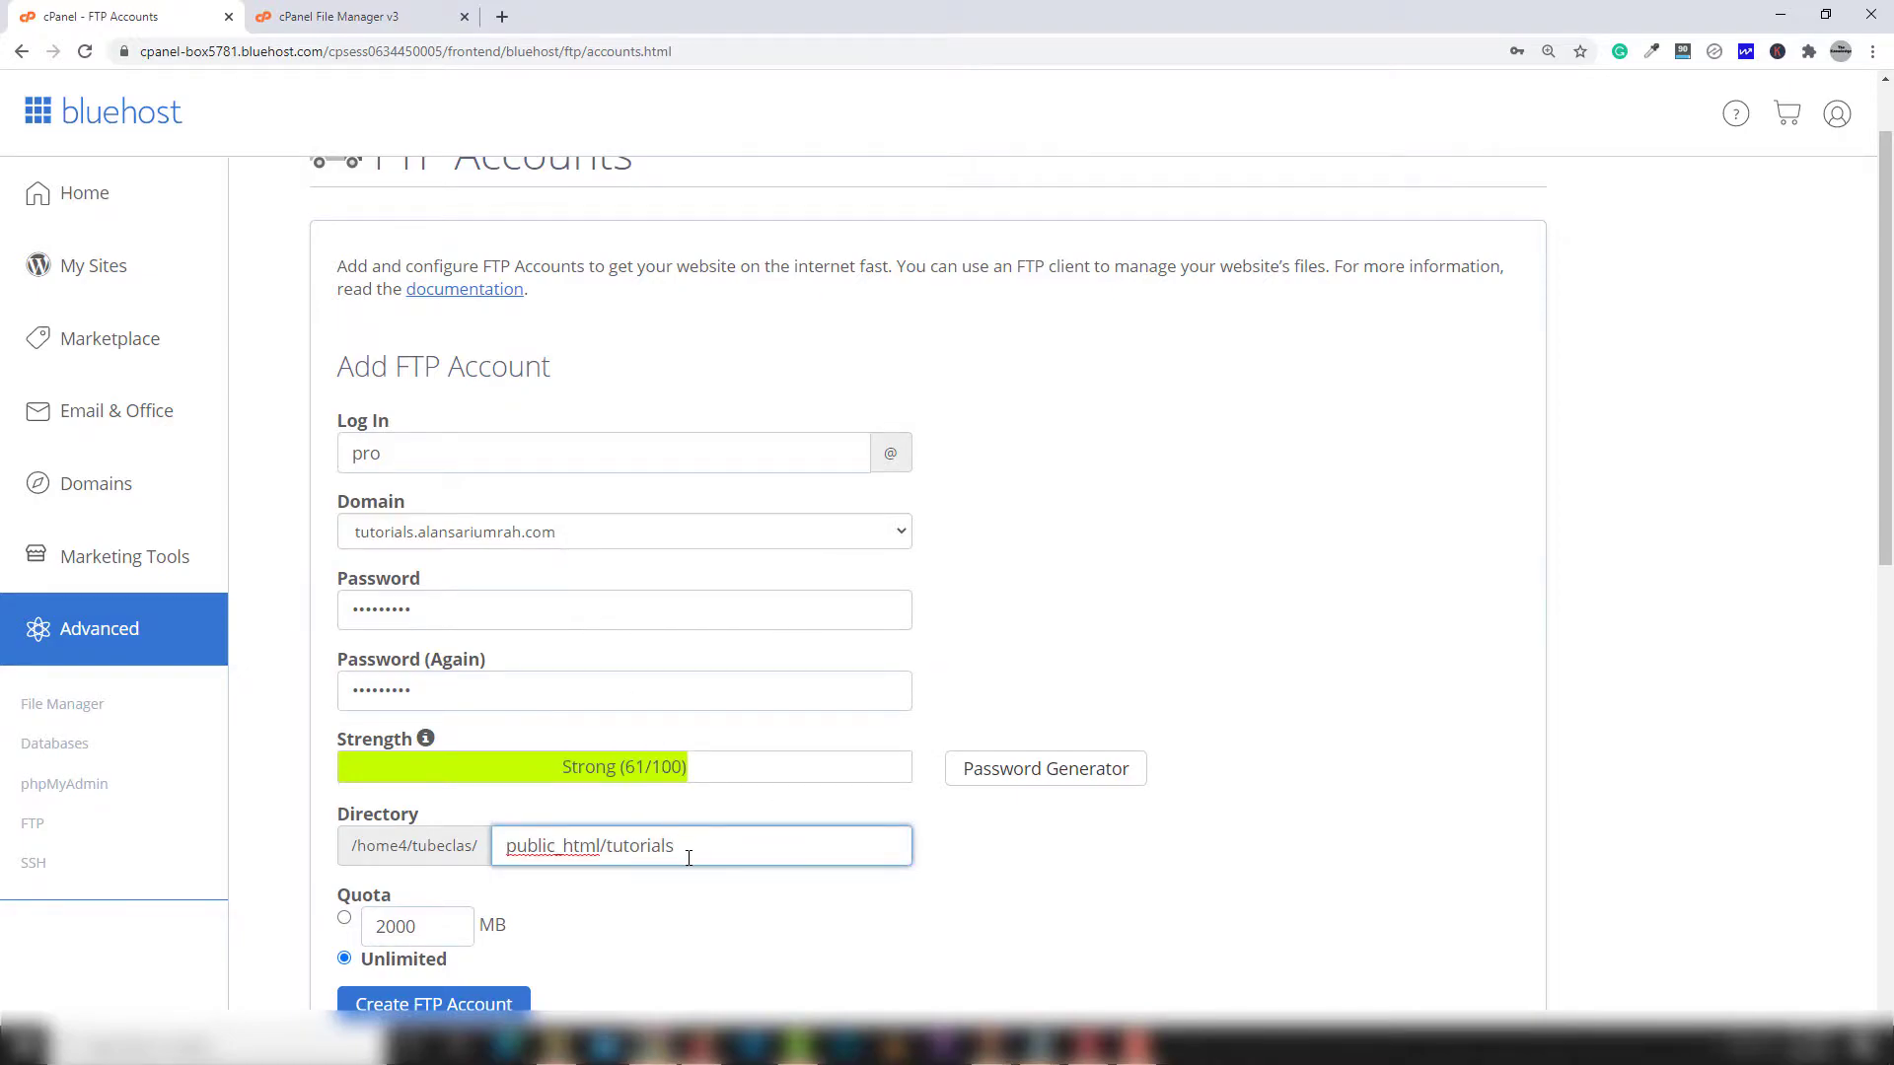
drag(689, 850, 503, 850)
key(BackSpace)
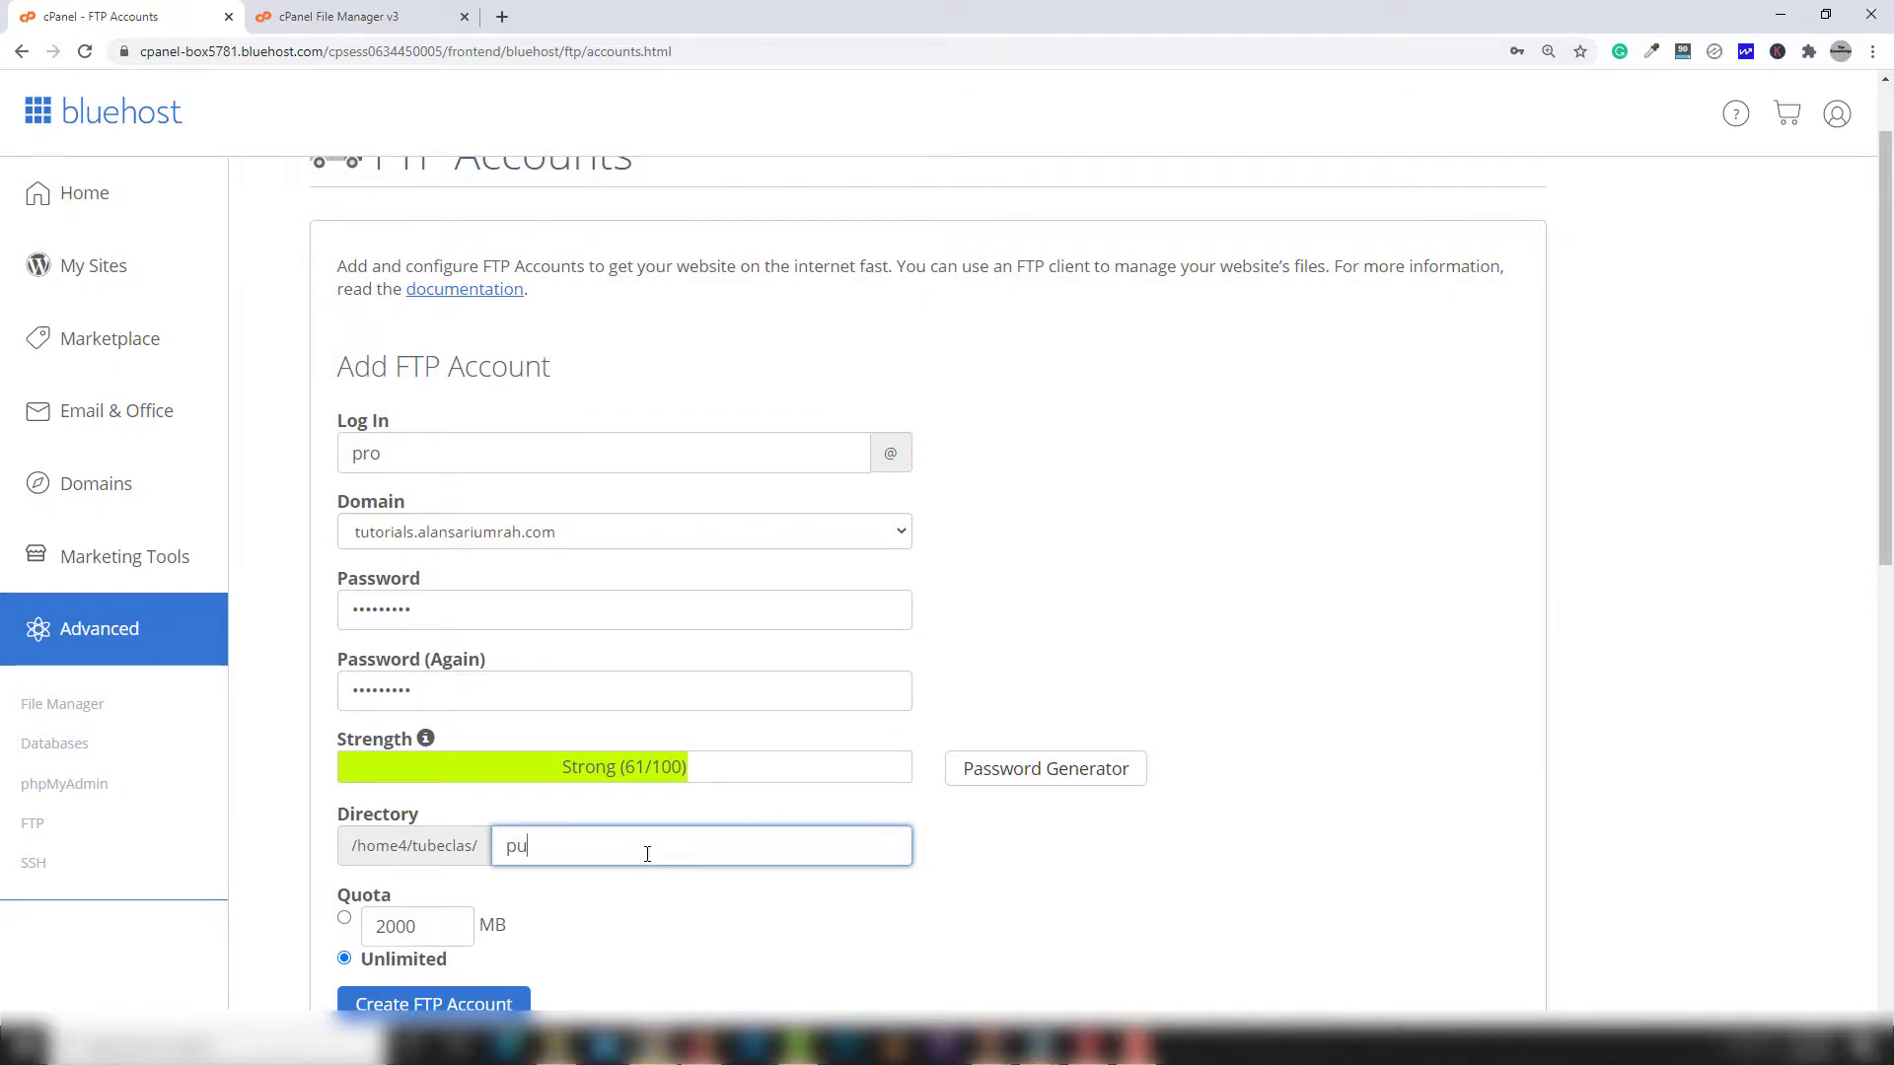
text(public_)
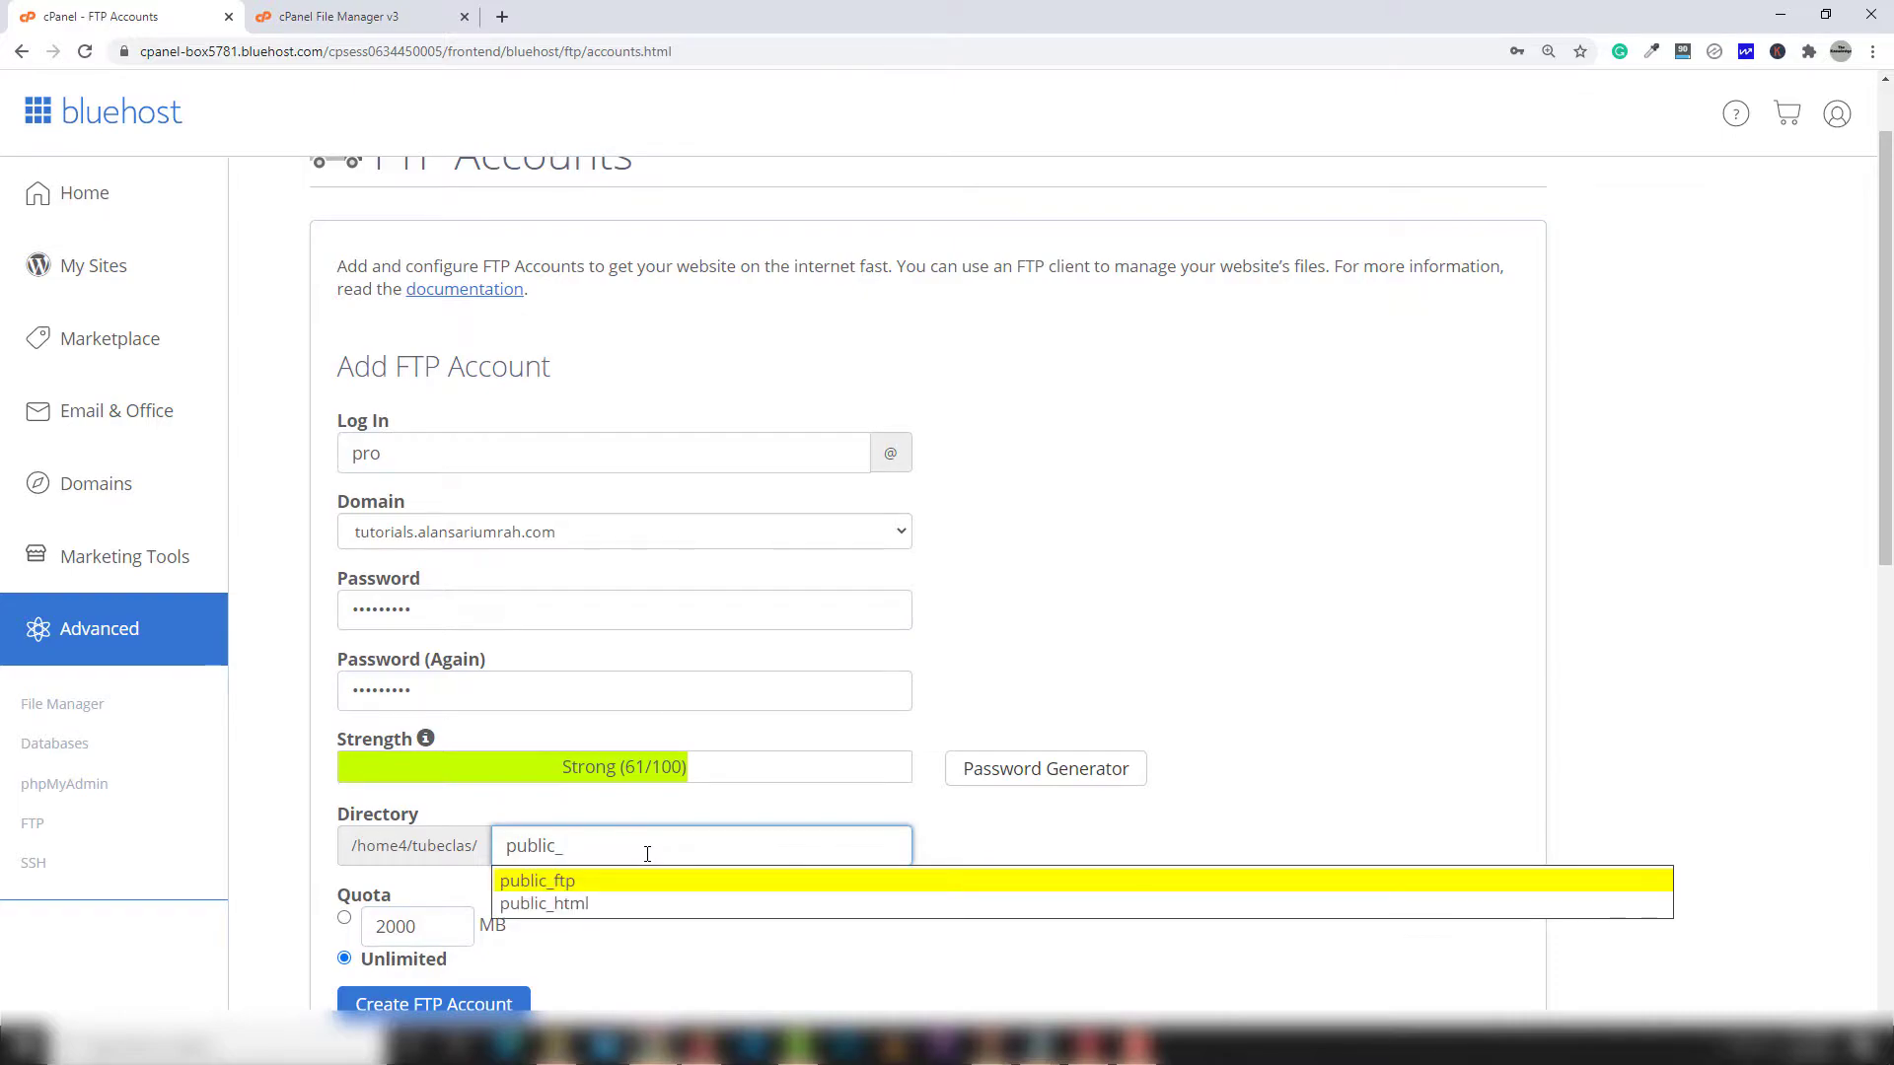
key(Down)
key(Return)
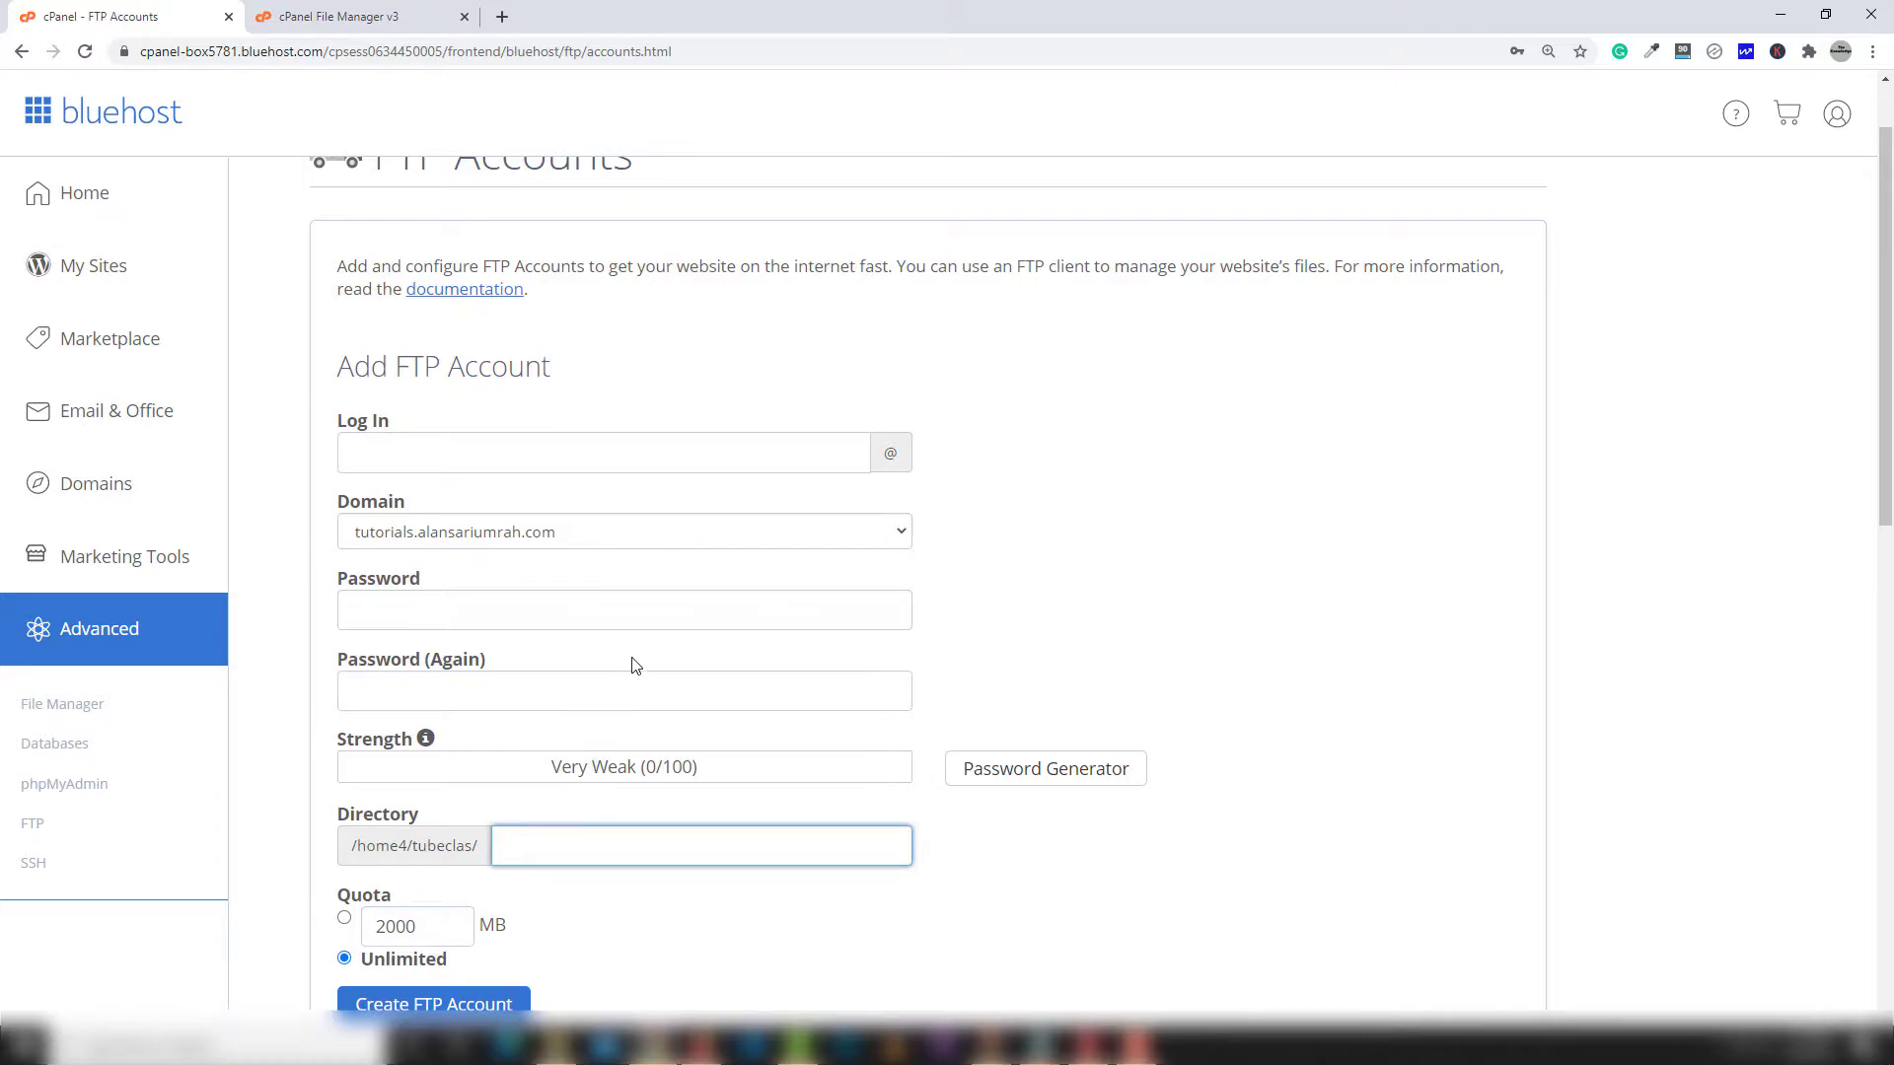
Re-enter the login 'pro' and type the password twice.
click(724, 461)
text(pr)
key(Tab)
key(Tab)
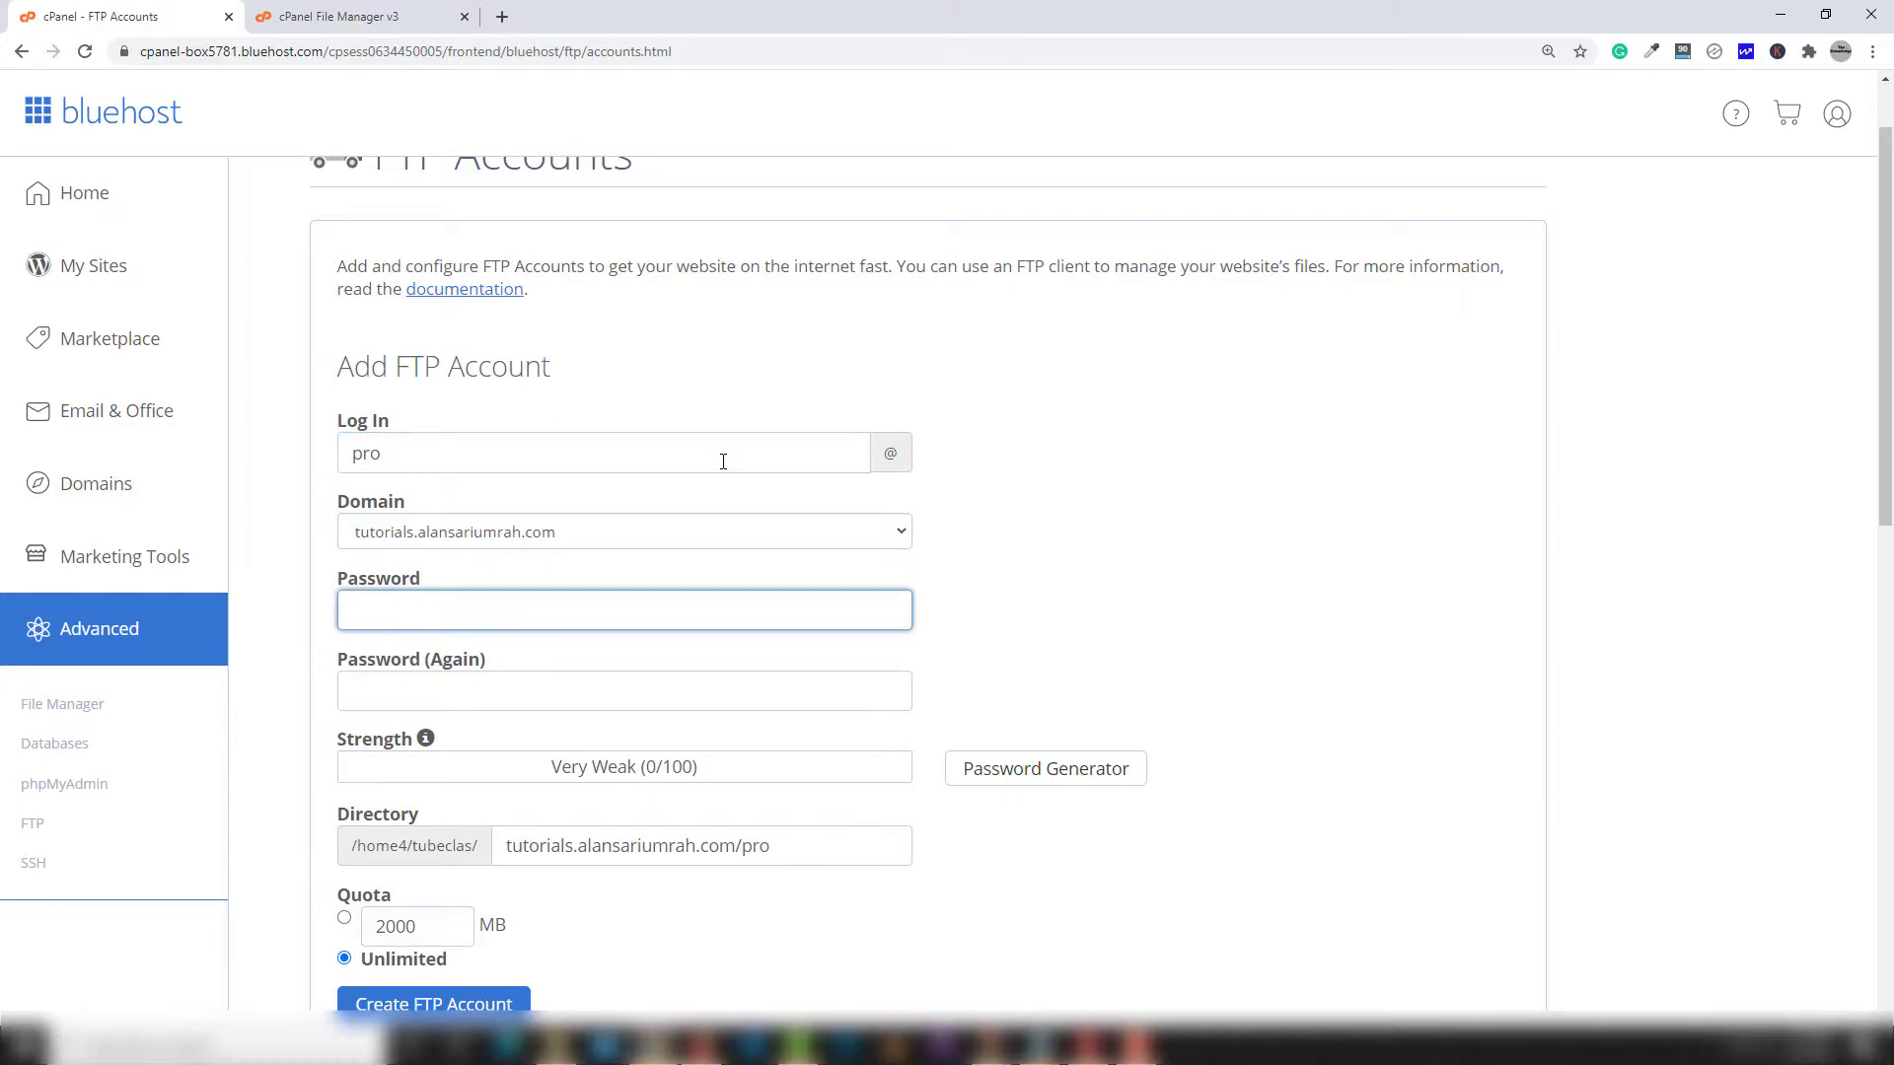
key(Tab)
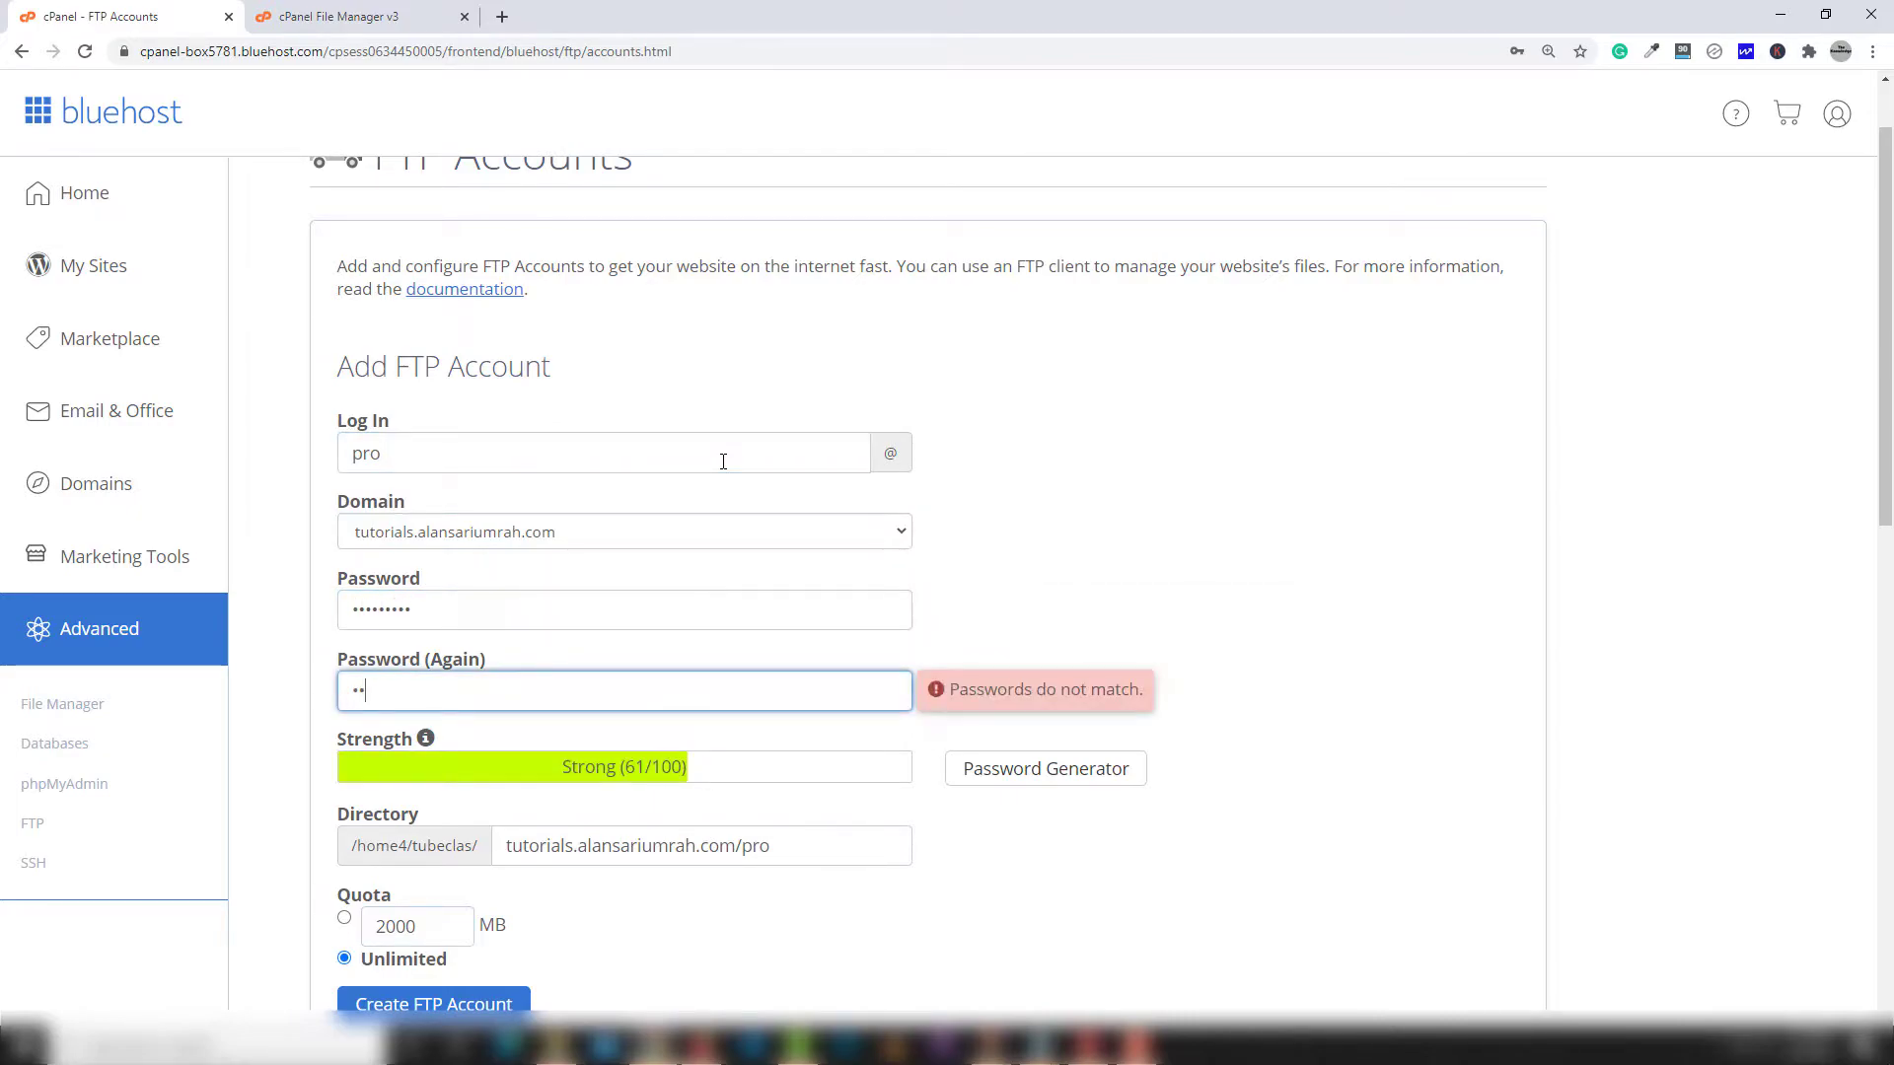
key(Tab)
Set the directory to public_html/tutorials and submit the new FTP account.
key(BackSpace)
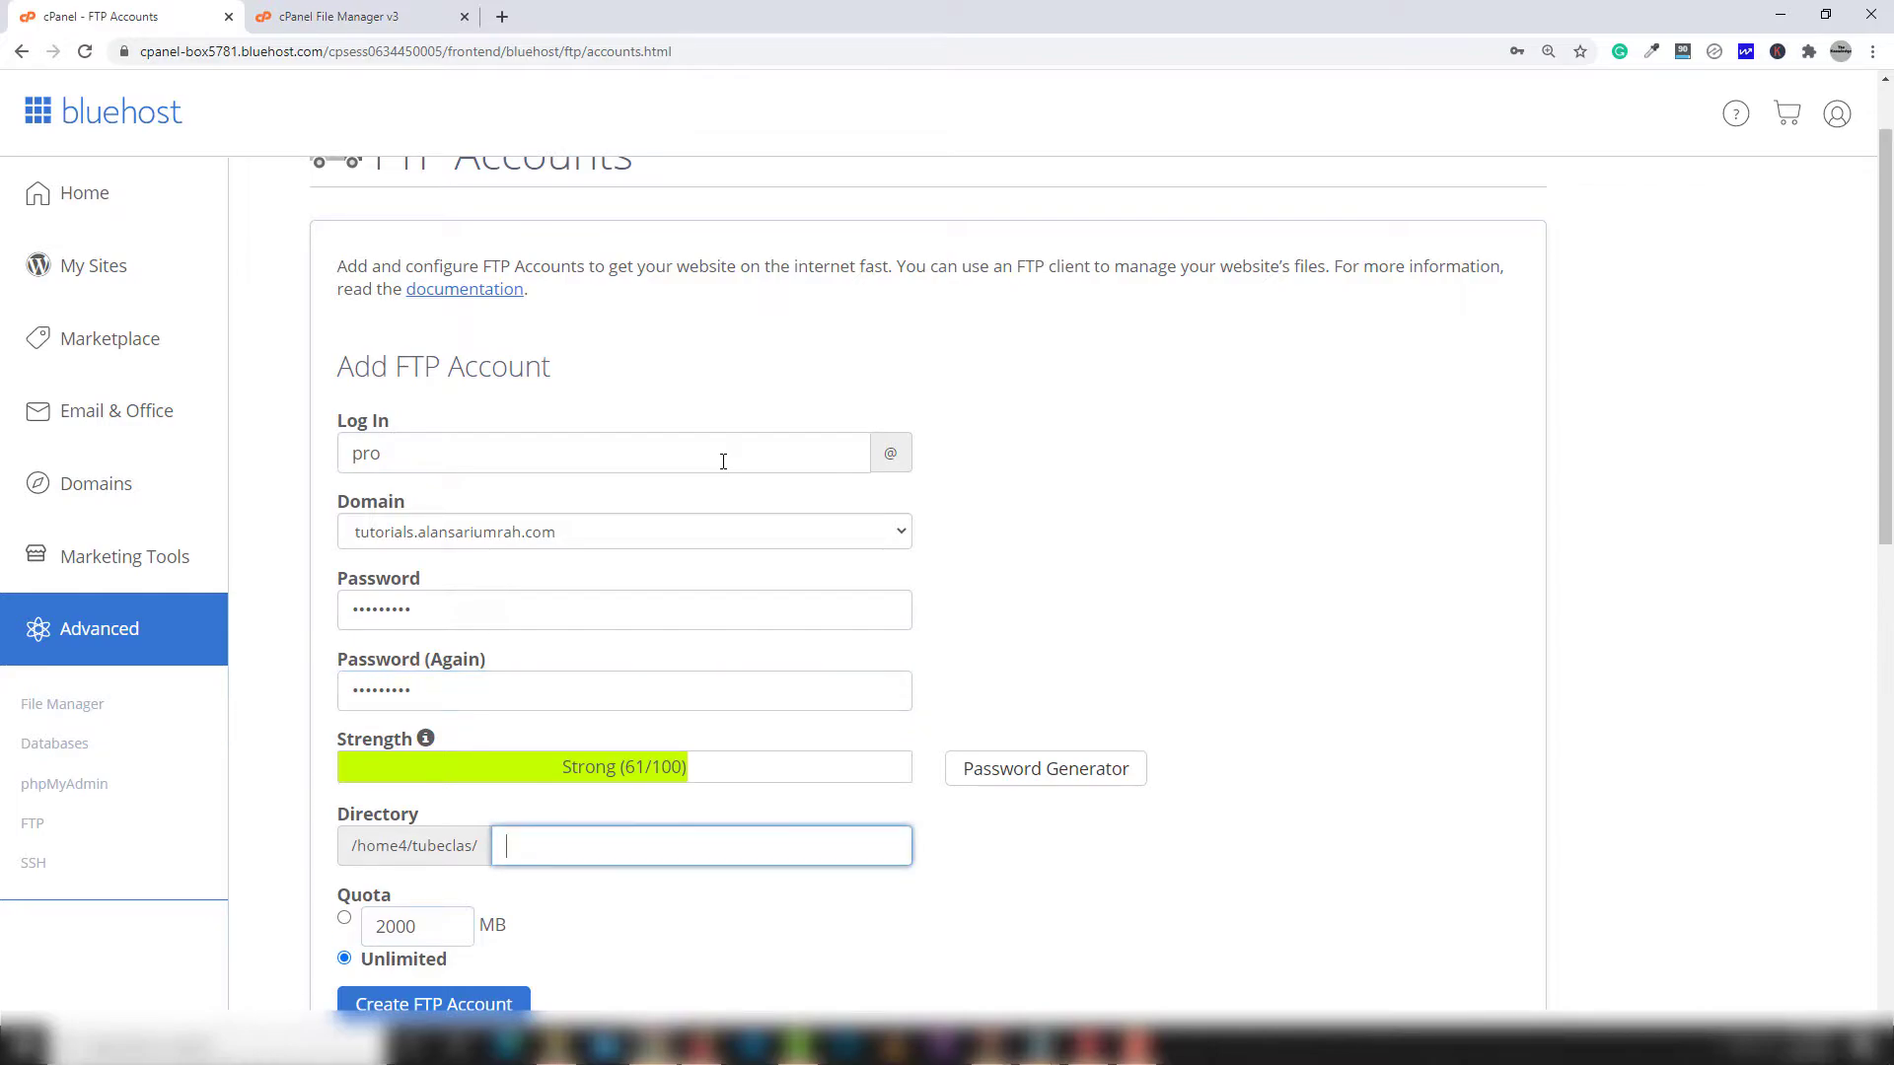
text(public_)
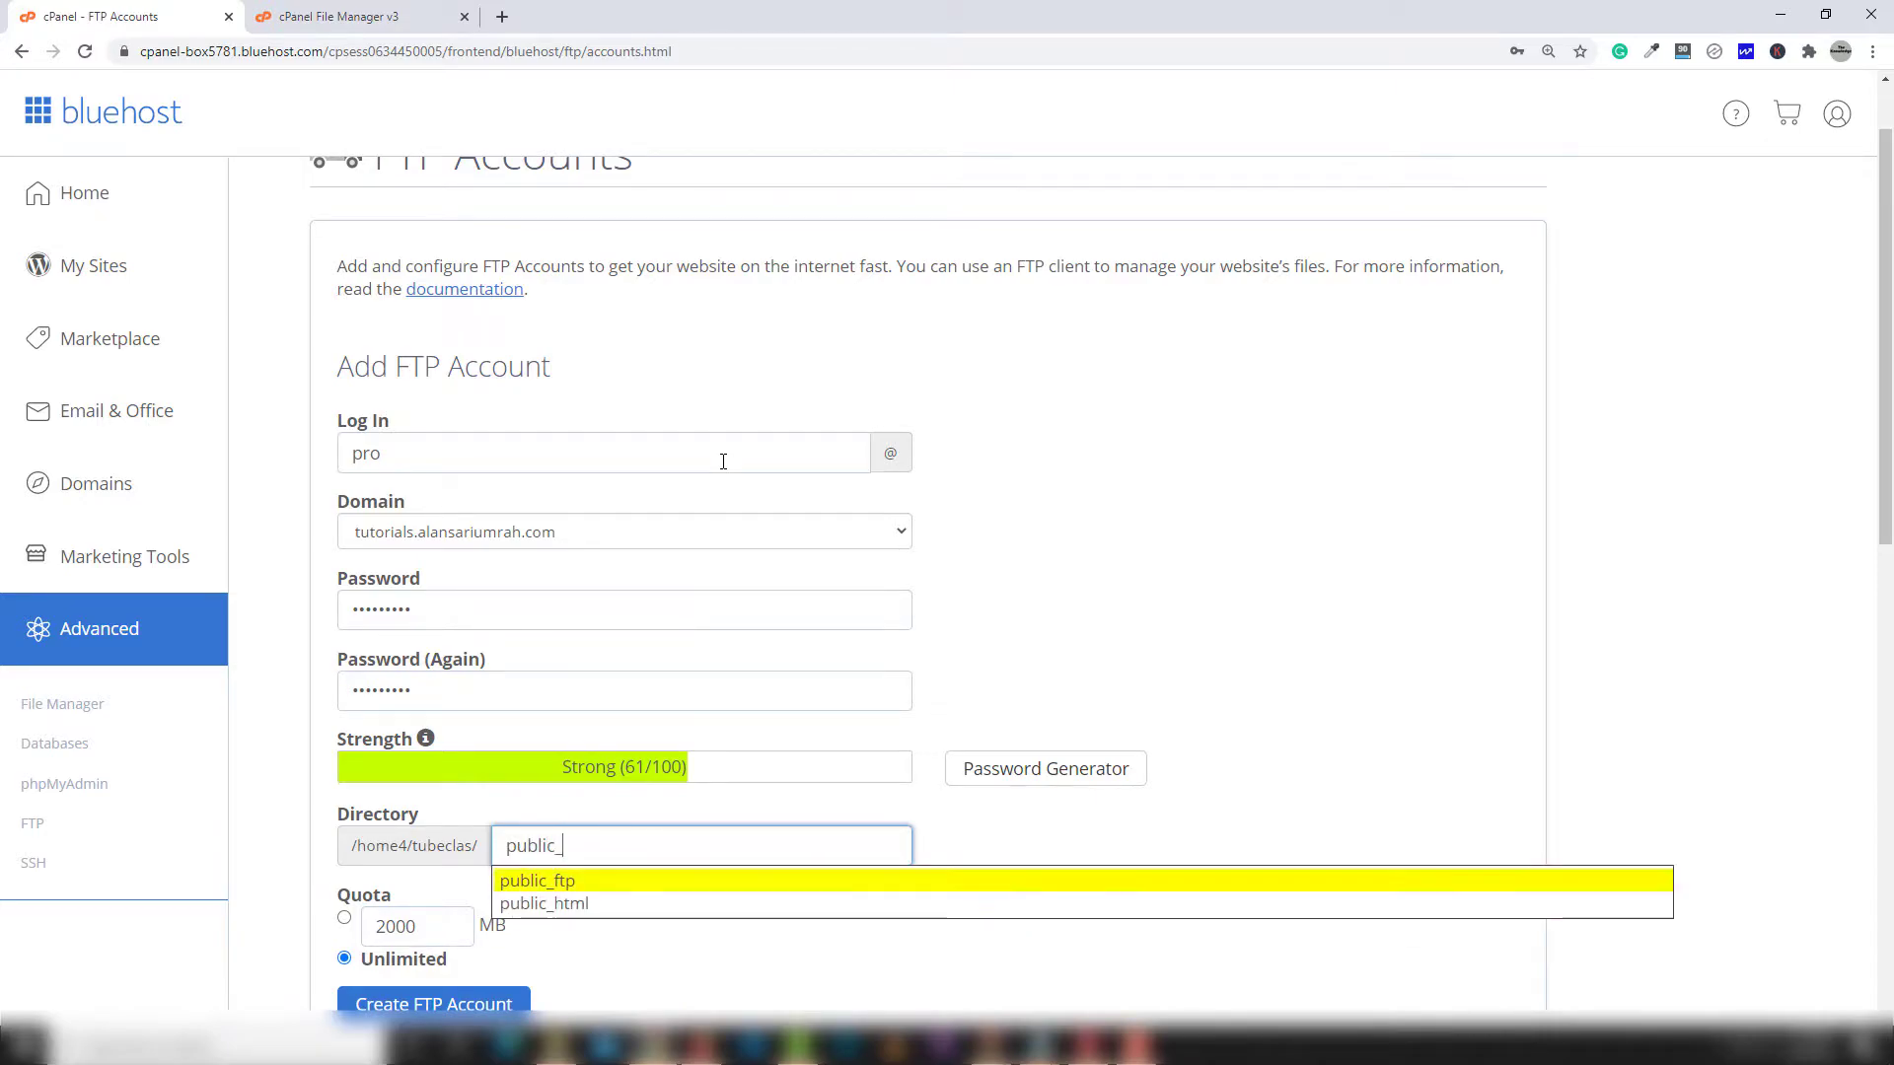
key(Down)
key(Return)
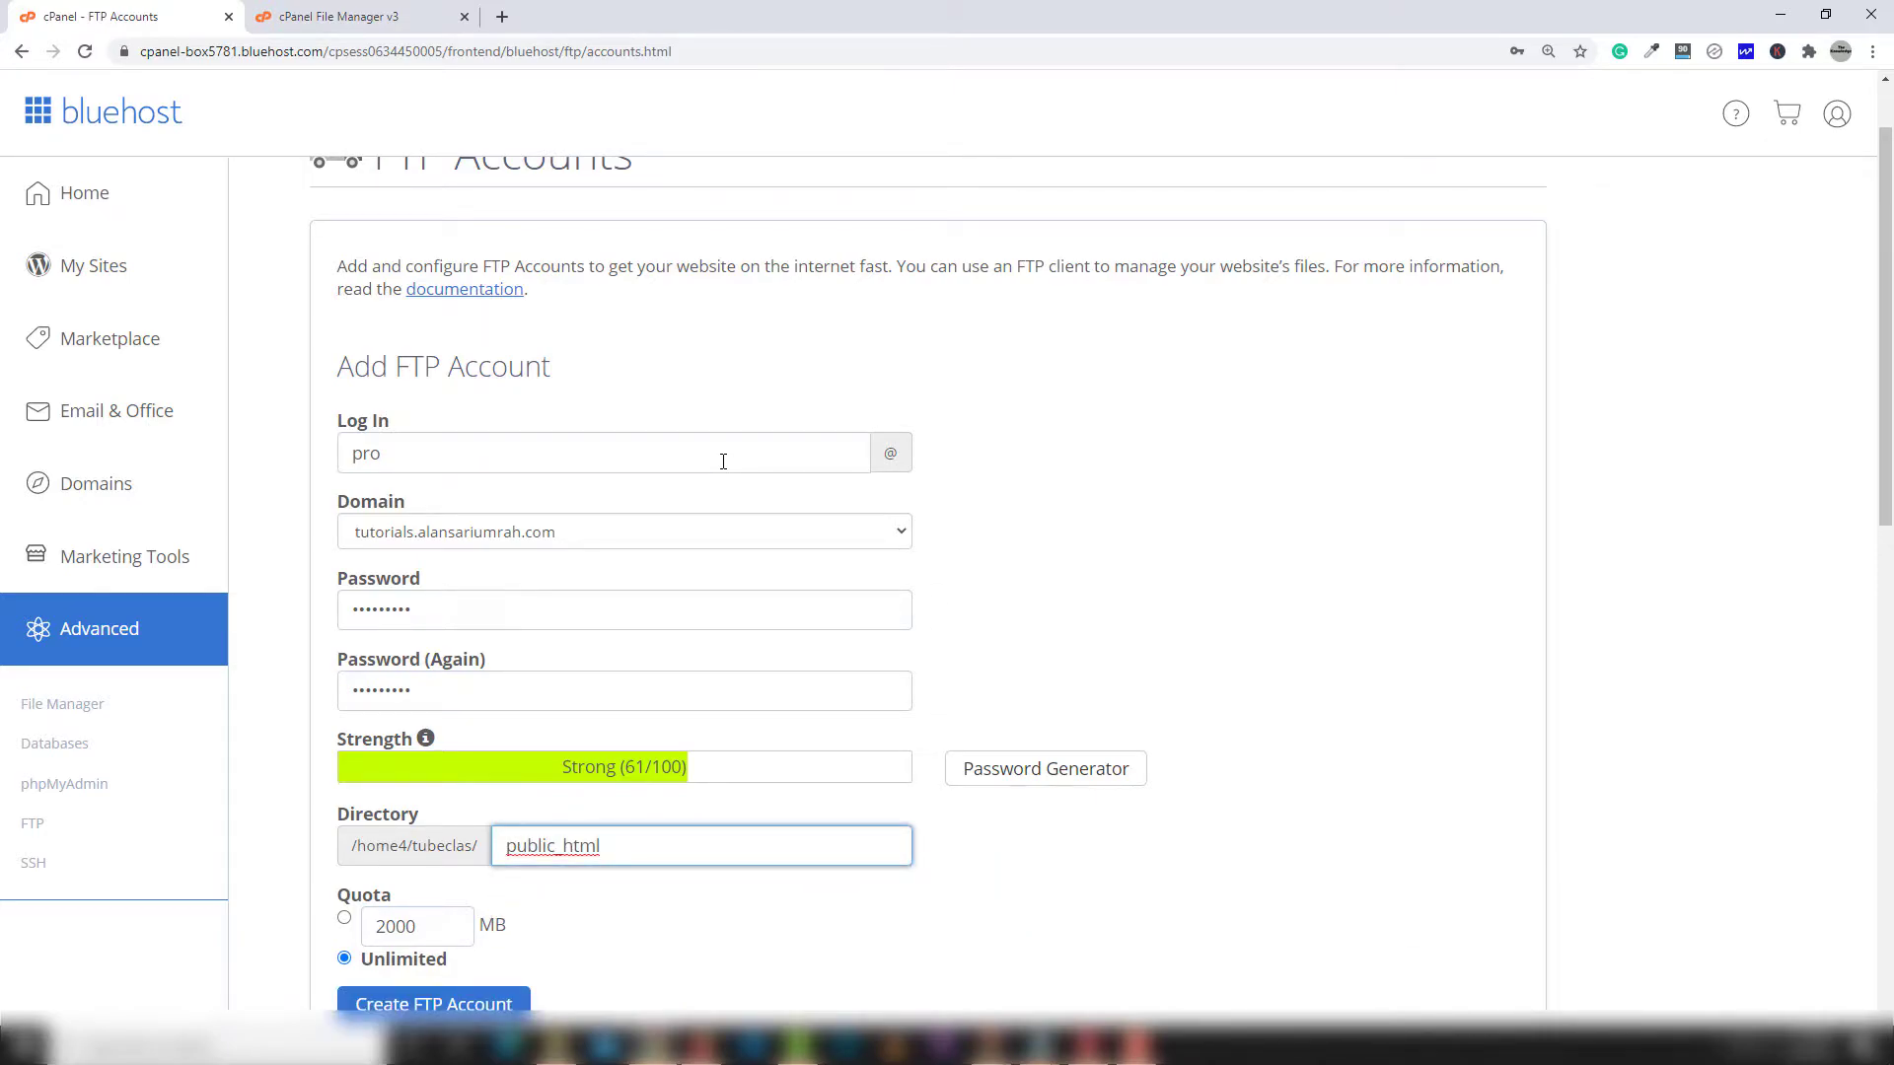
text(tu)
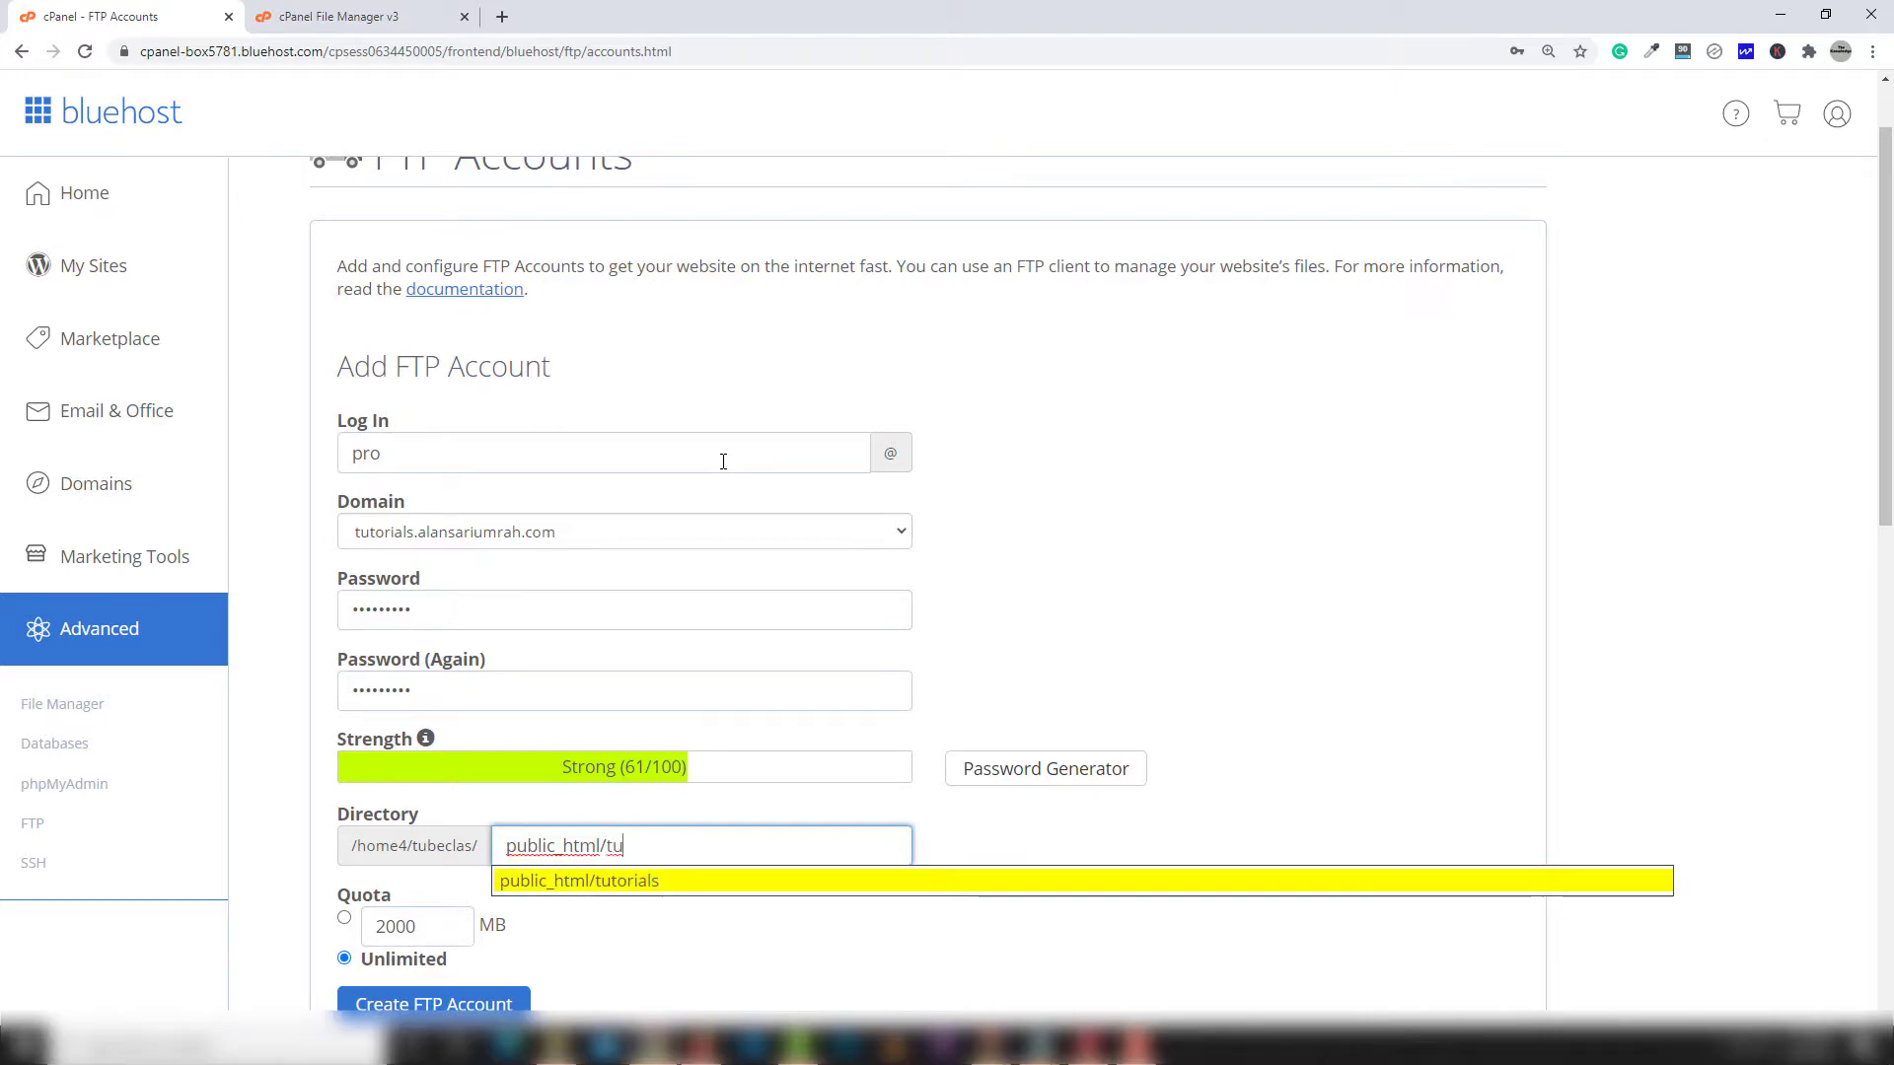
key(Return)
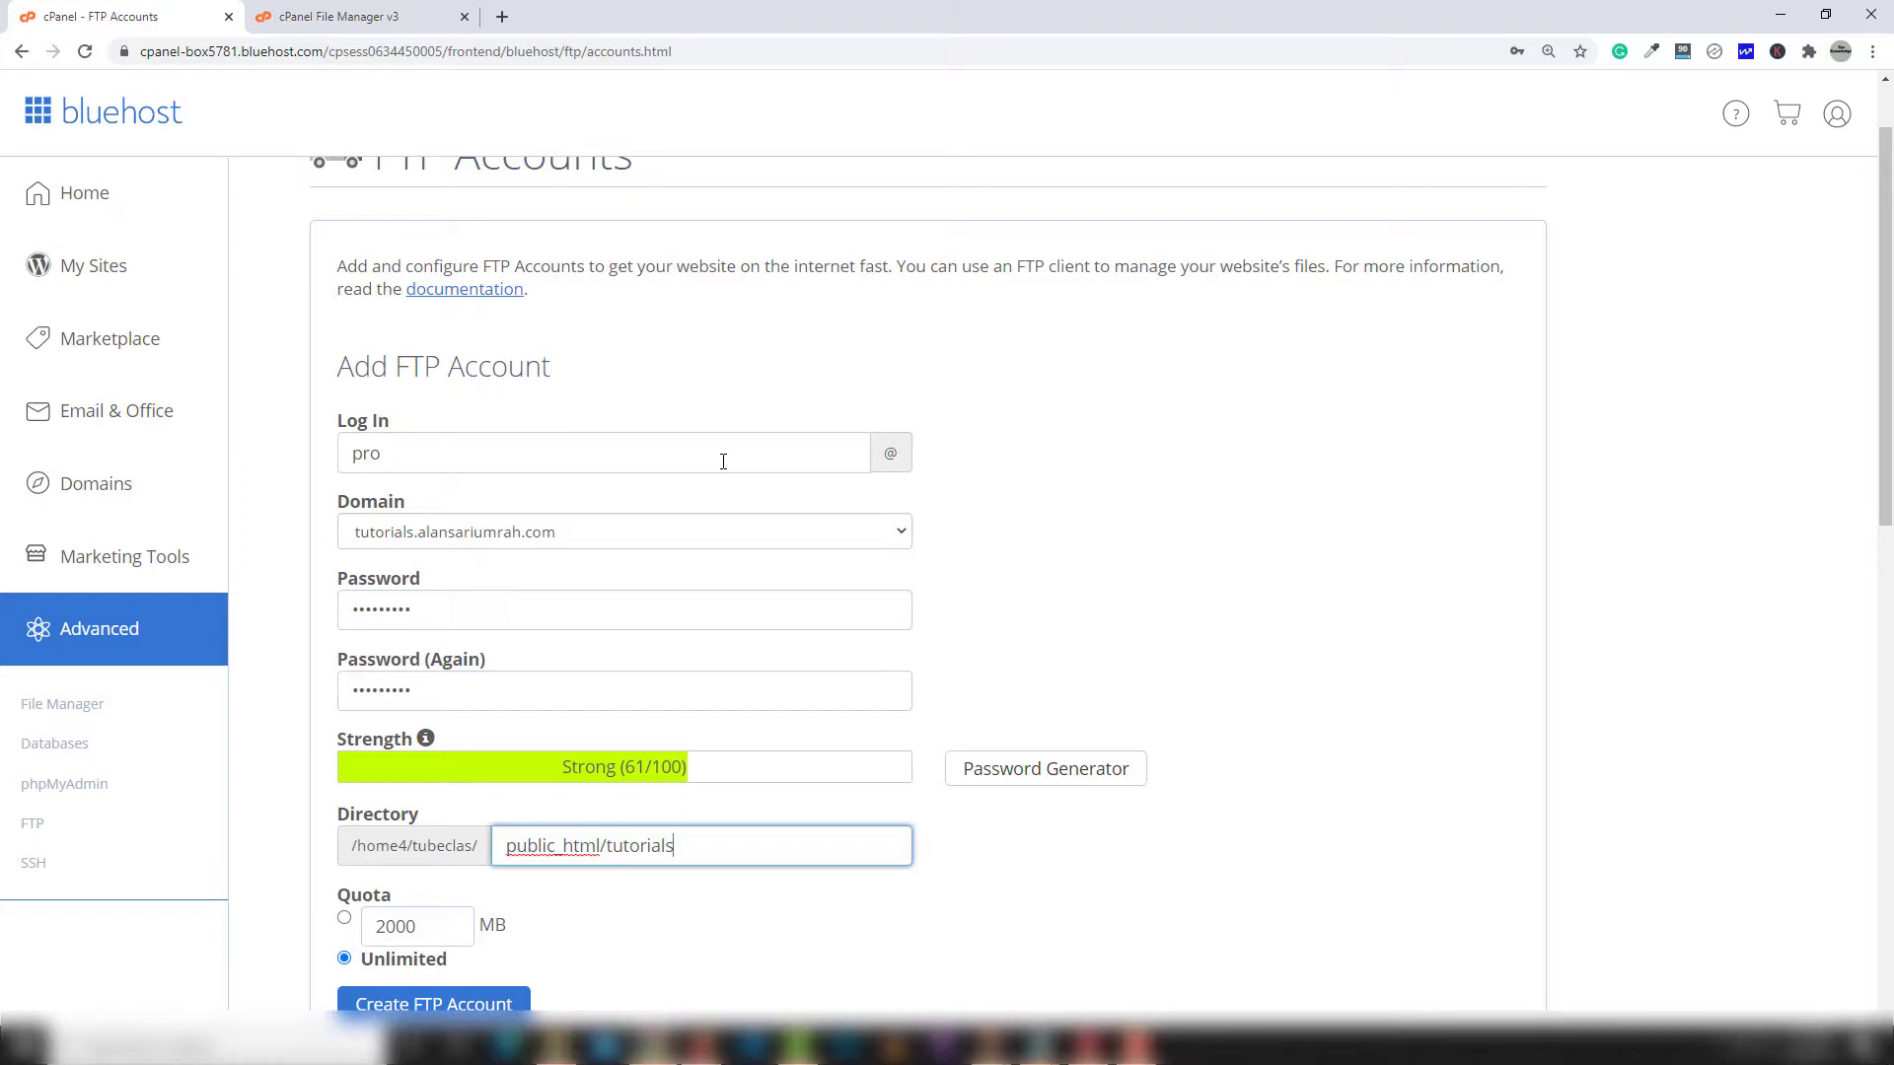
key(Return)
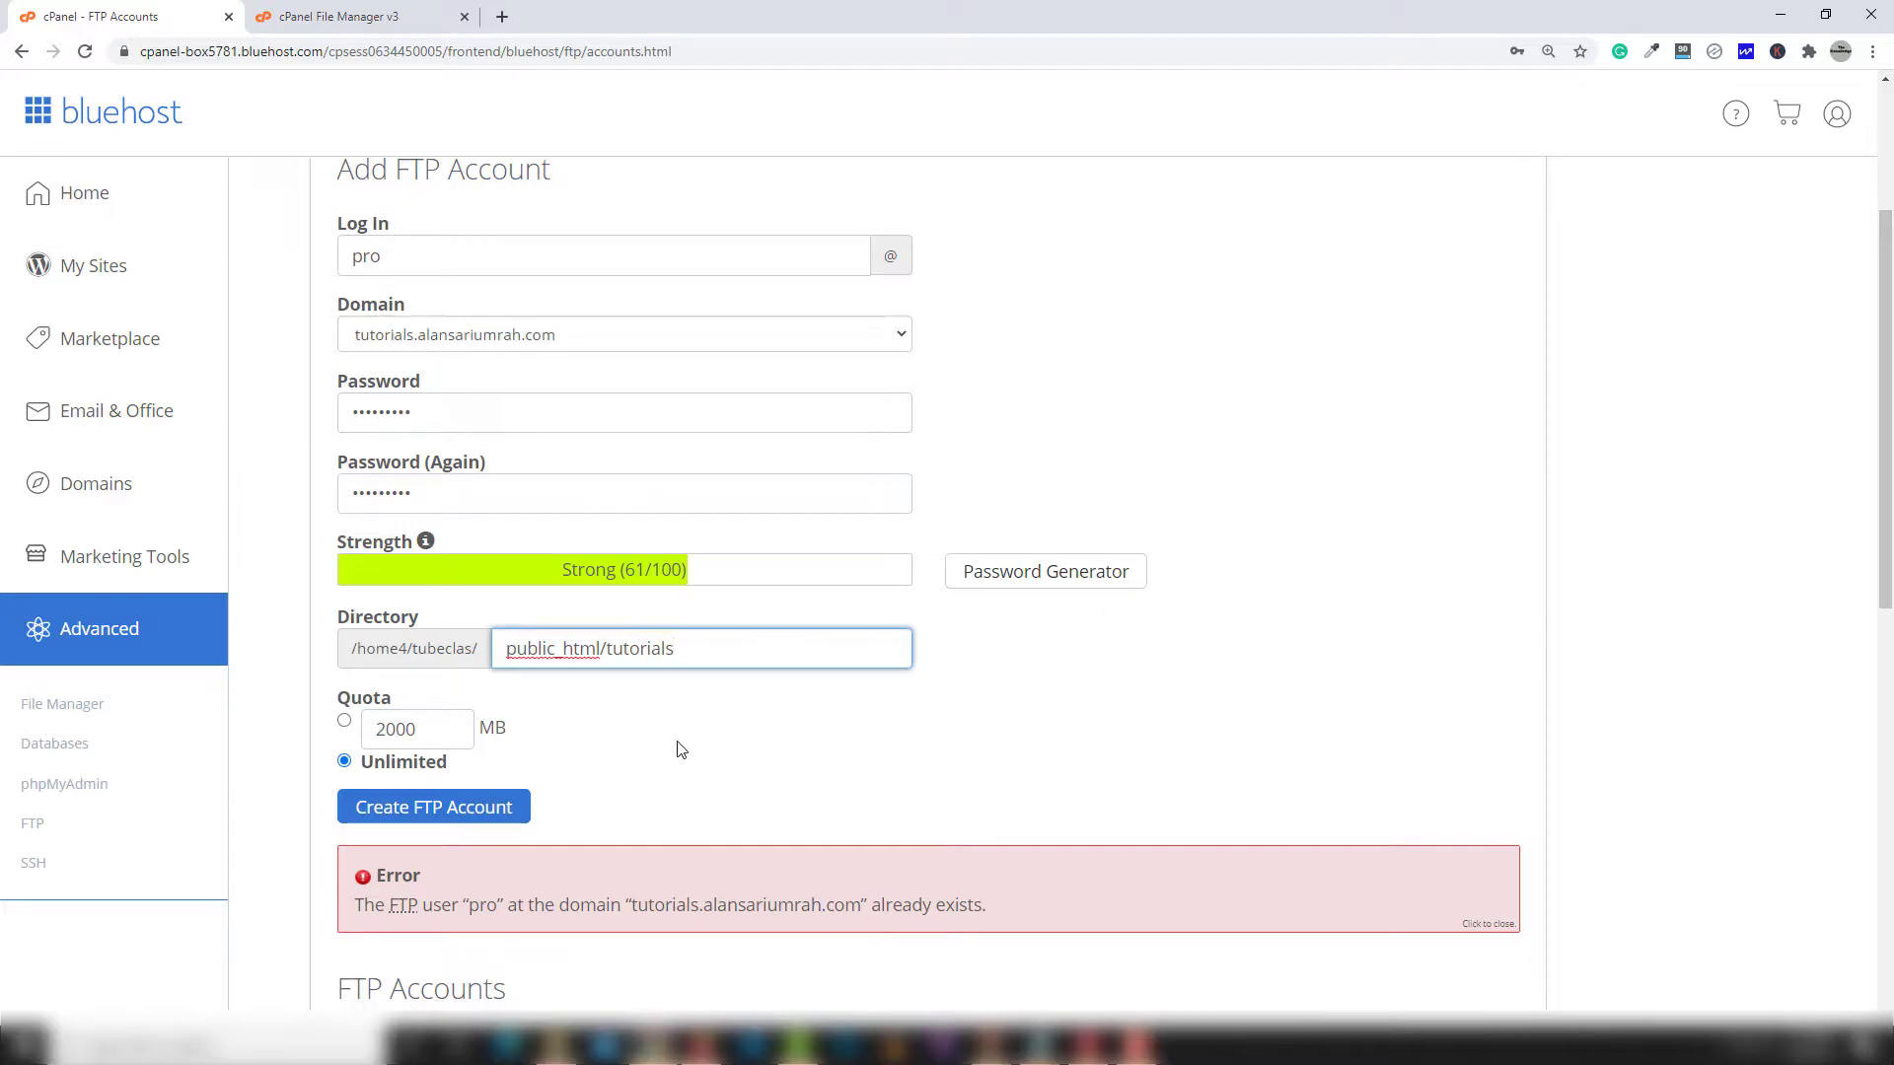
Delete the conflicting pro@tutorials FTP account and confirm the removal.
scroll(667, 737, down, 2)
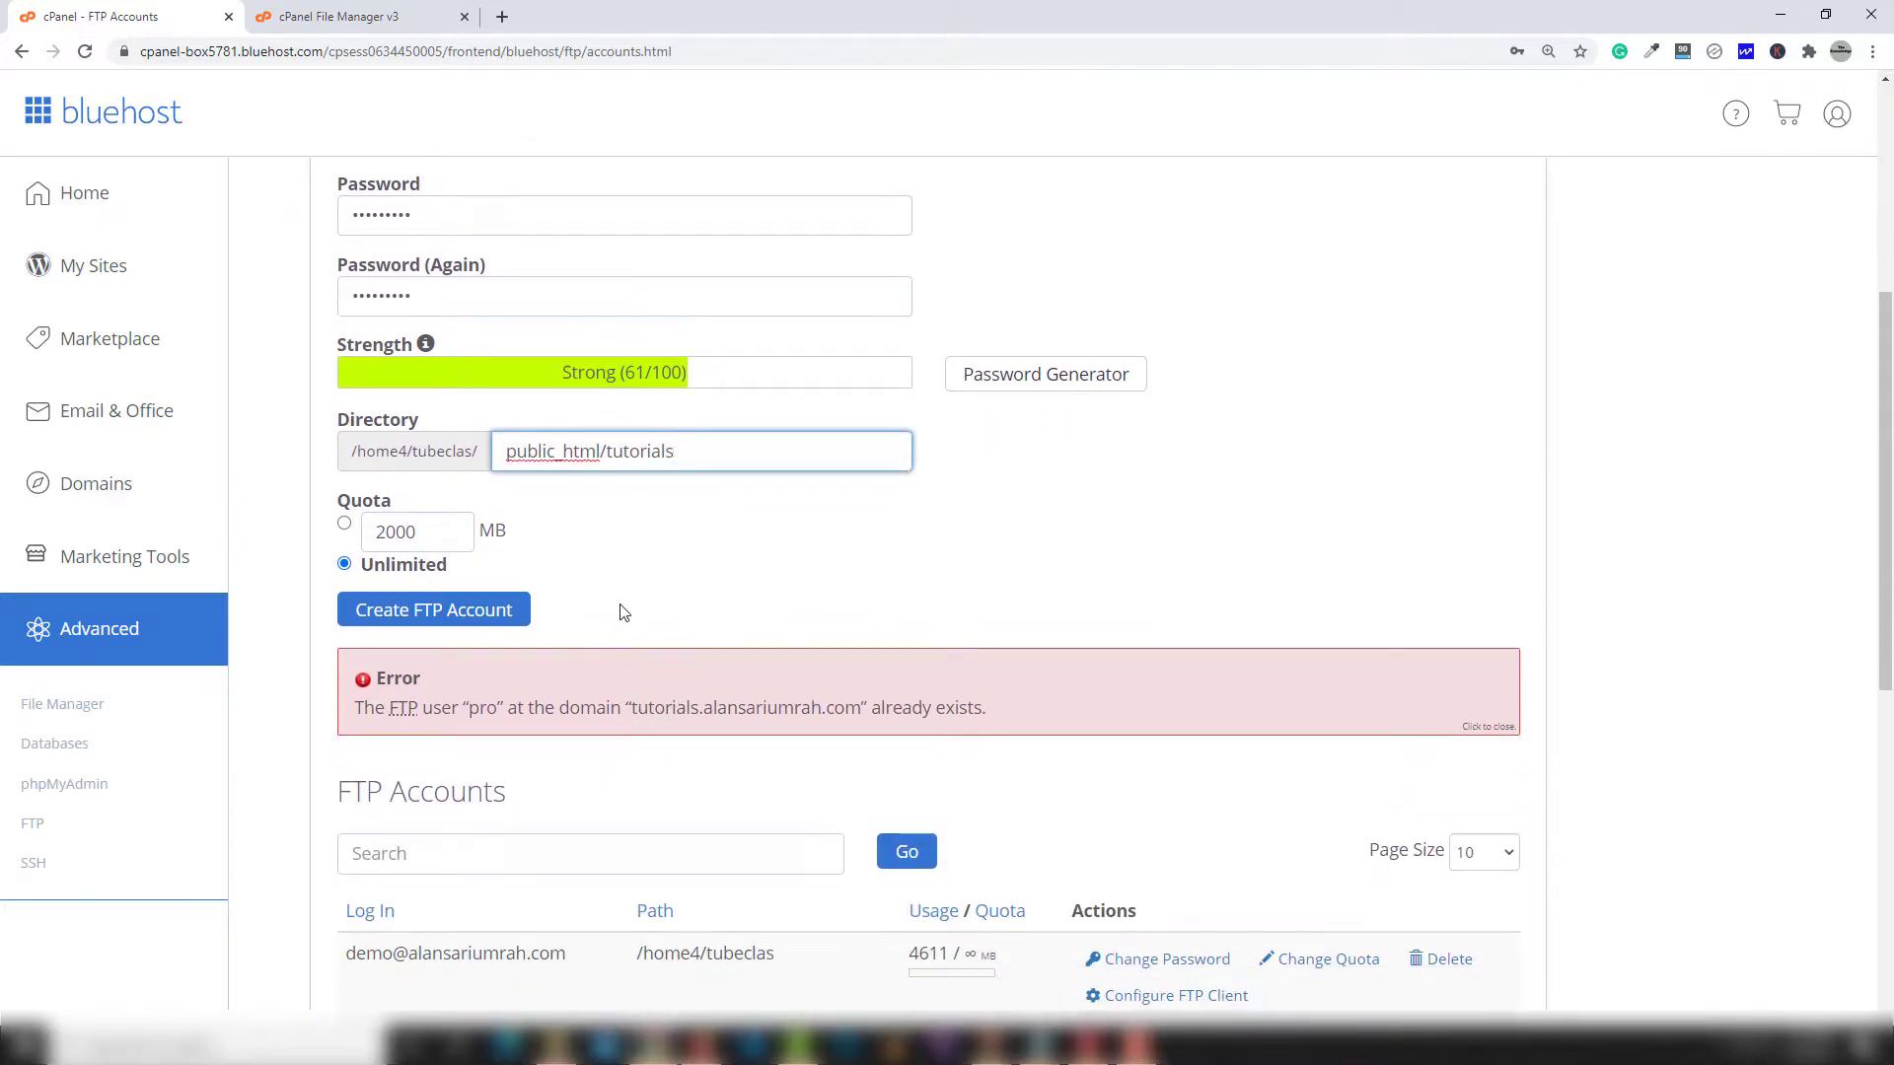
scroll(651, 671, up, 3)
scroll(679, 702, down, 5)
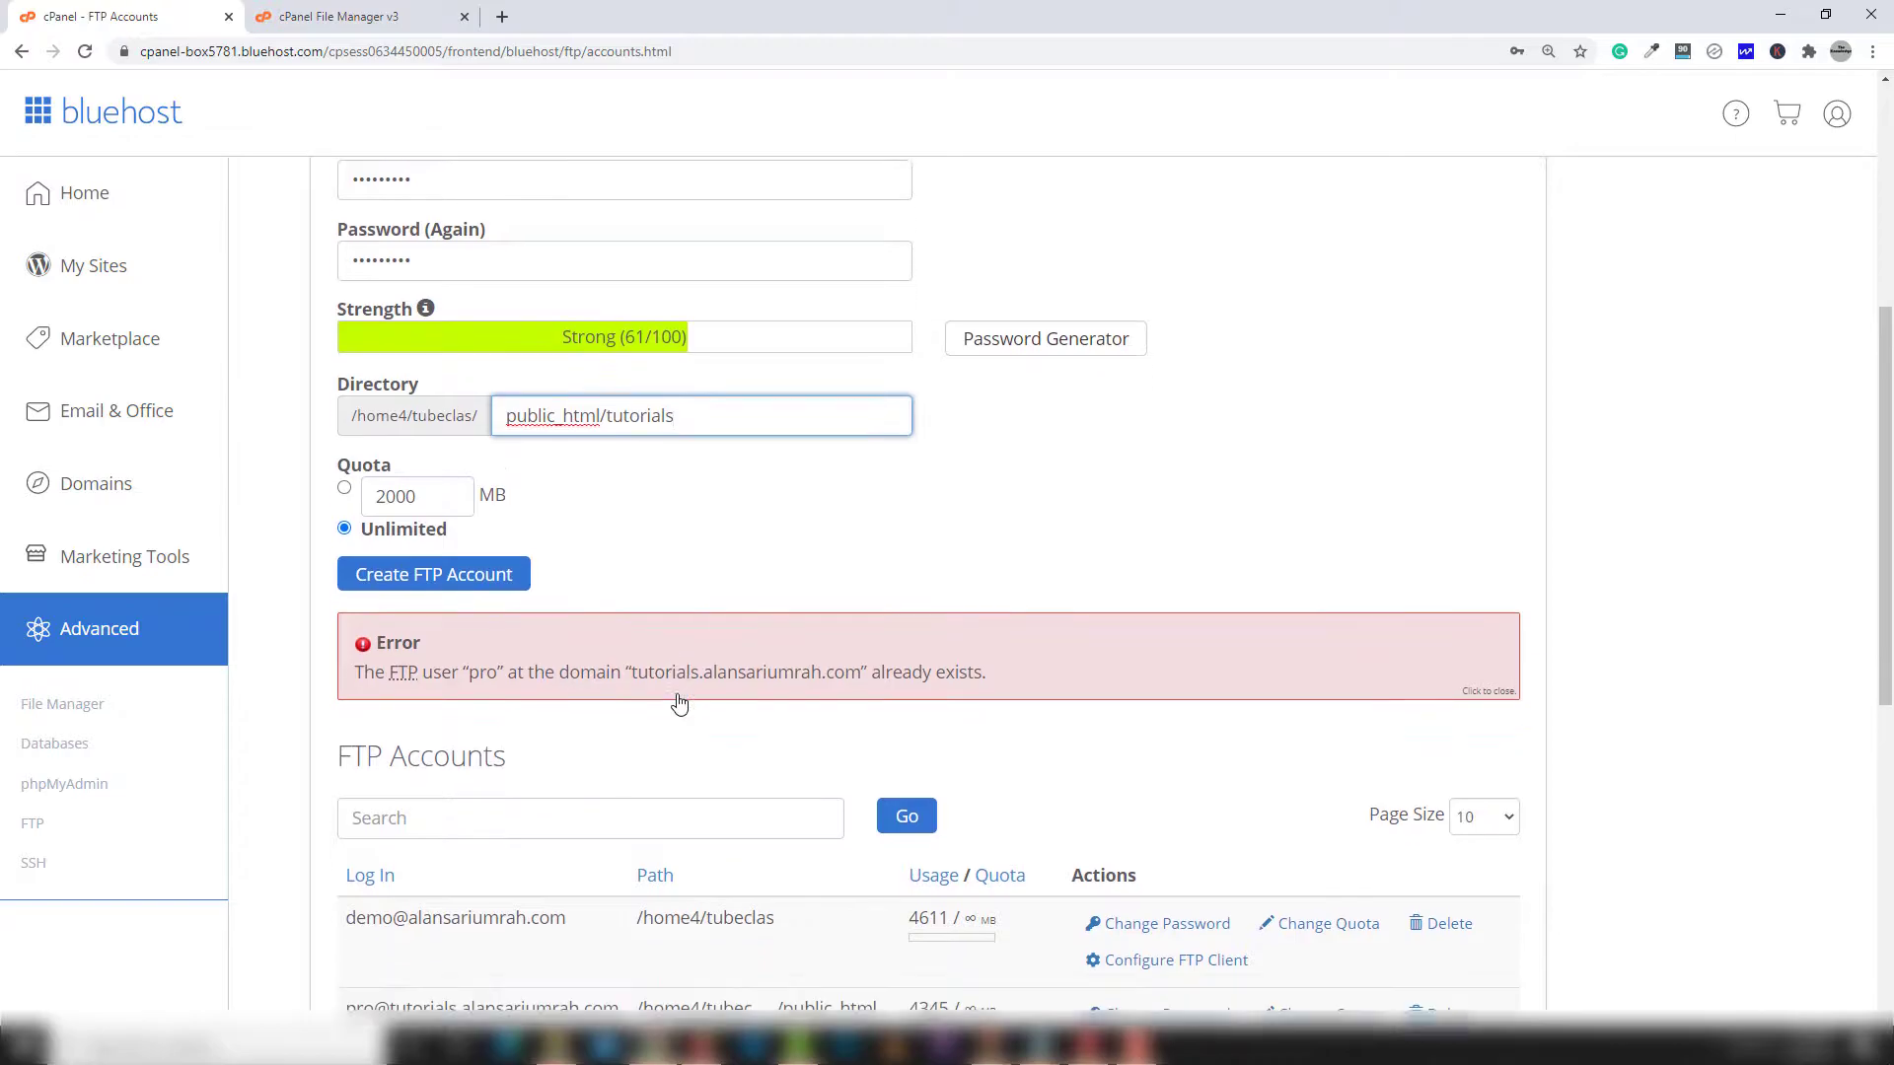
scroll(679, 703, down, 2)
scroll(671, 706, up, 2)
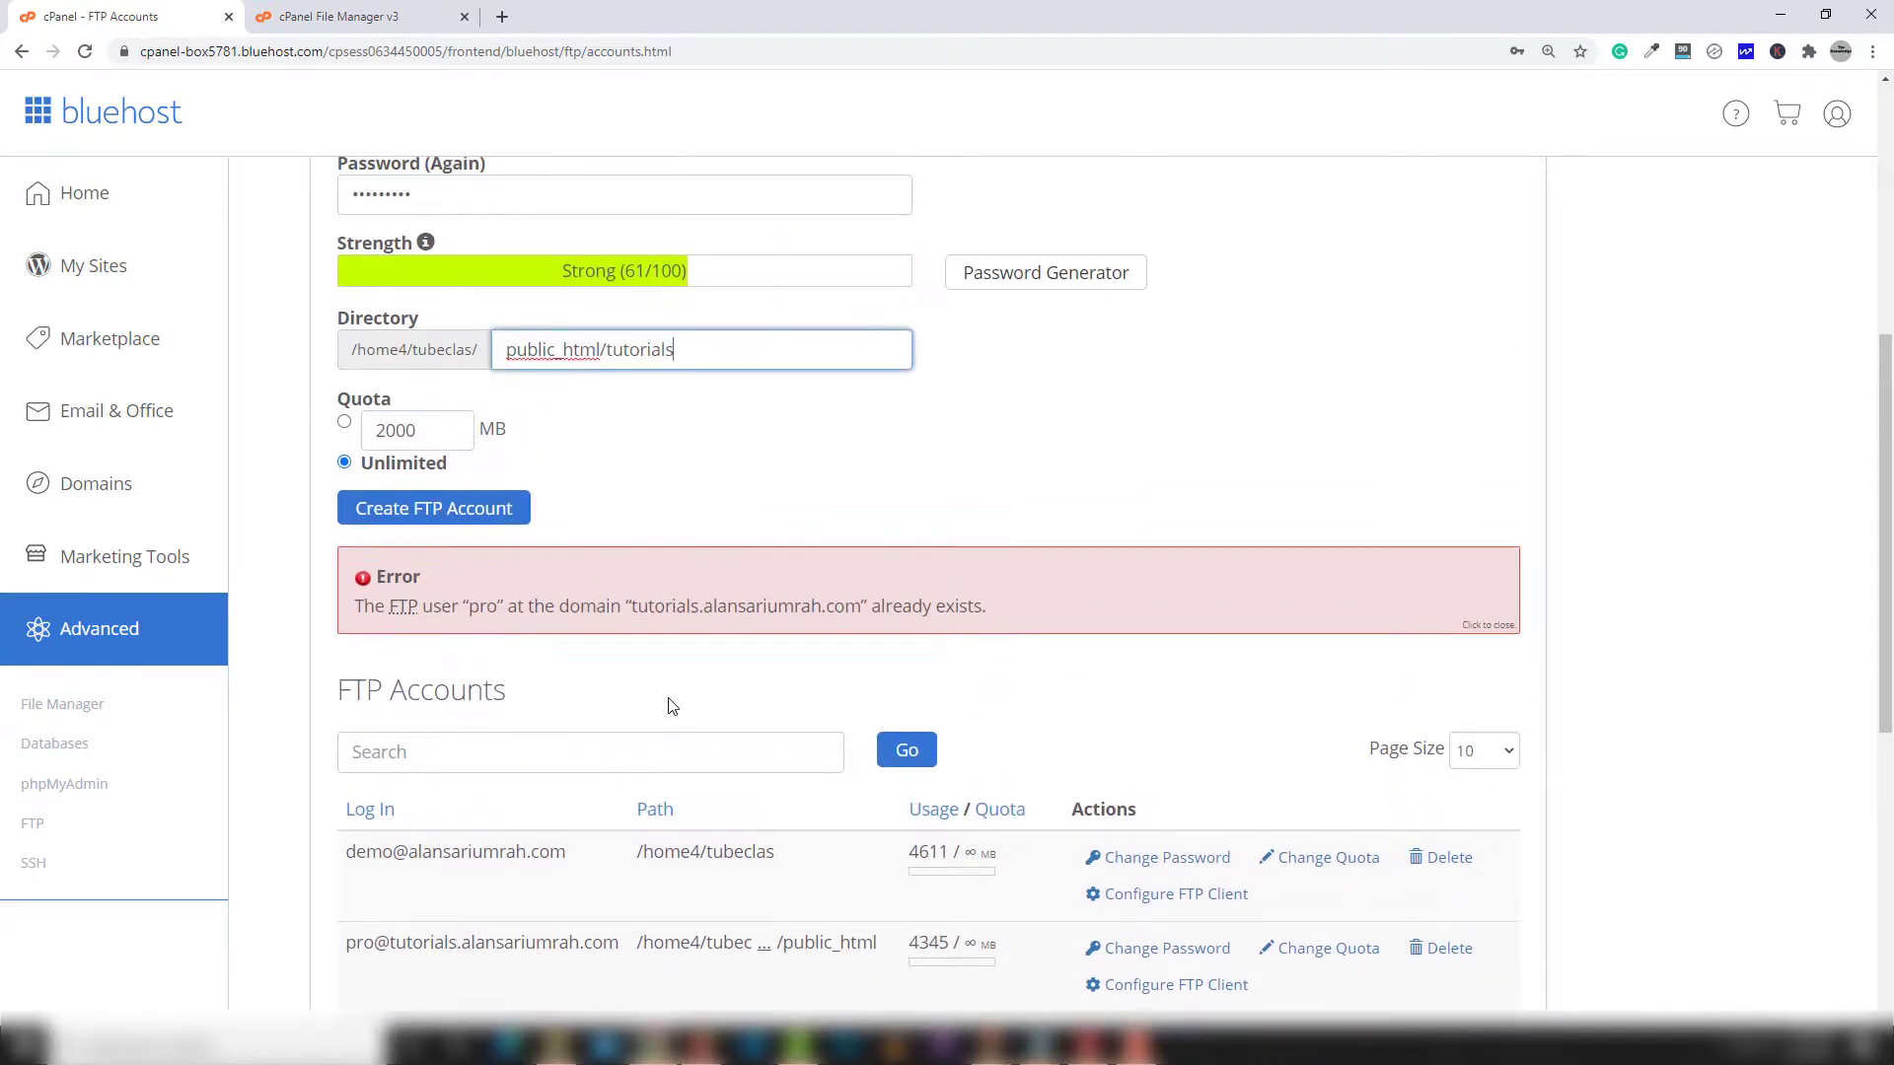
scroll(670, 705, down, 1)
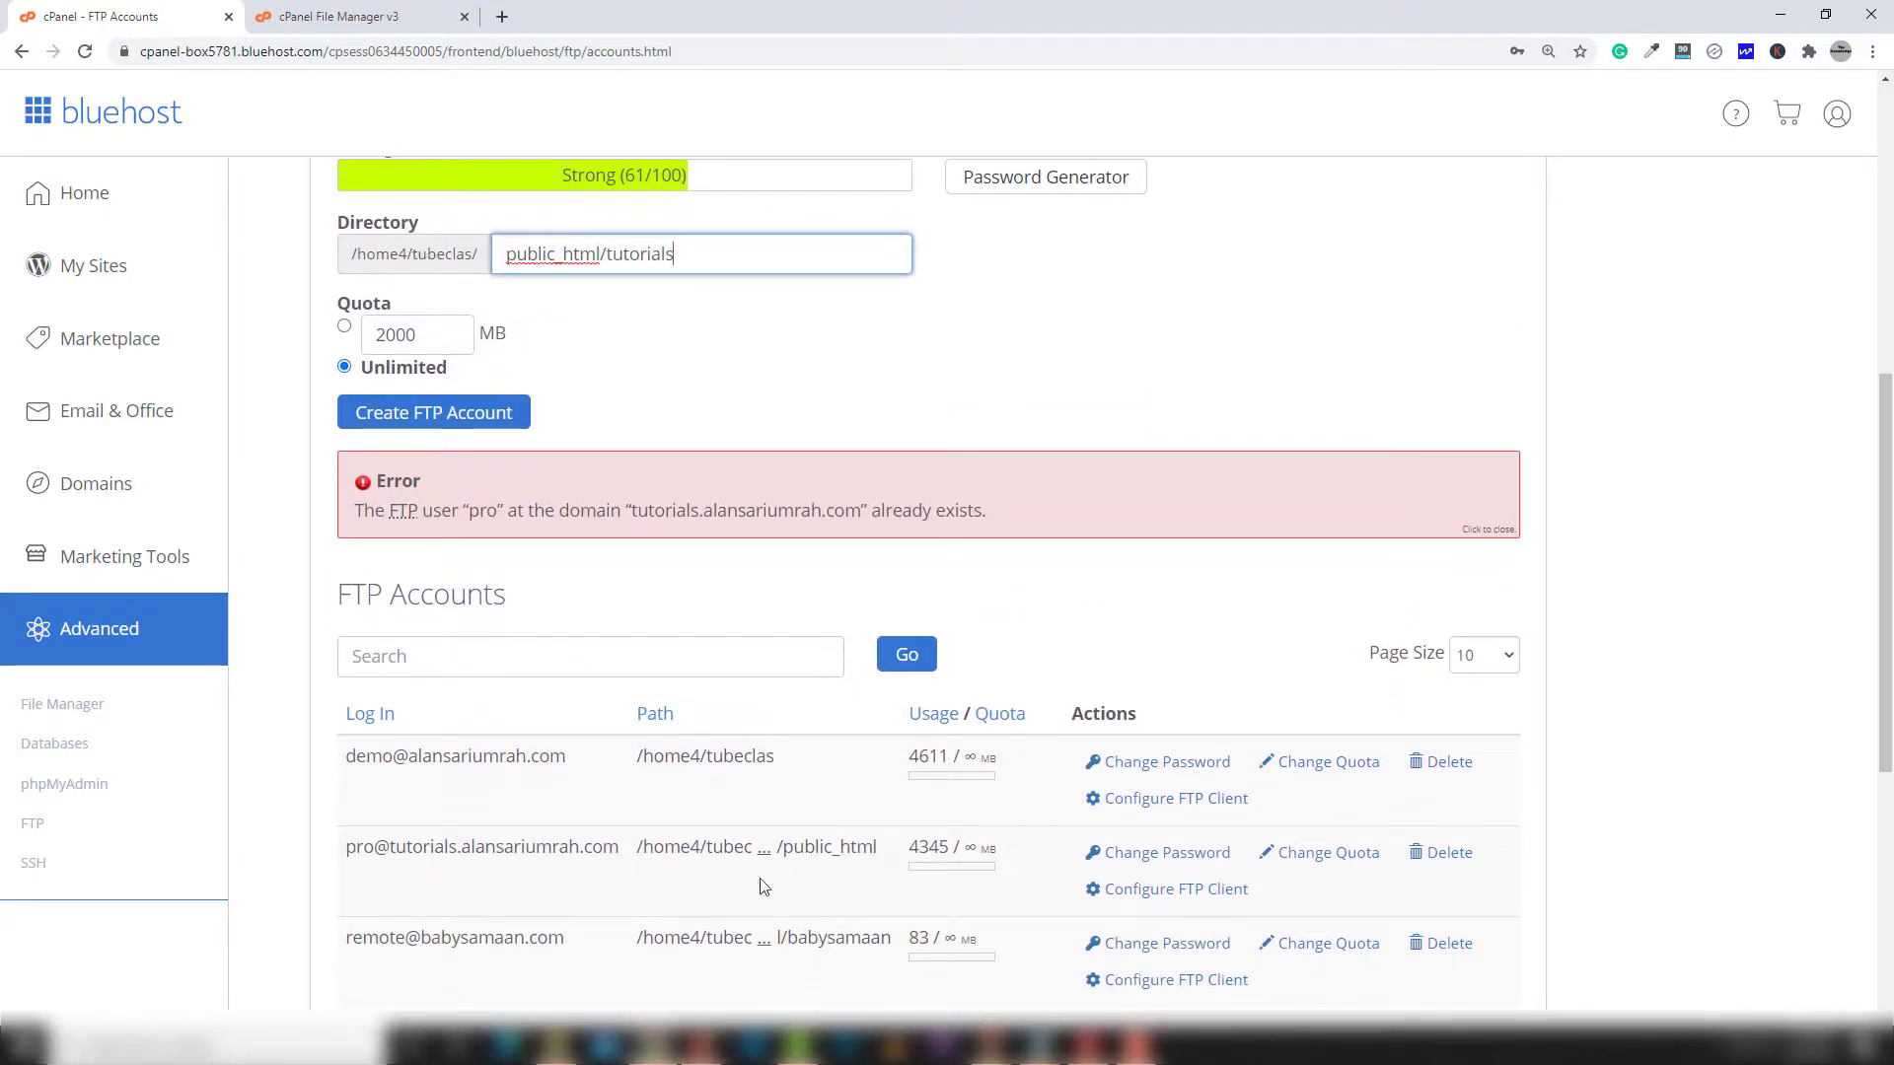
click(1450, 855)
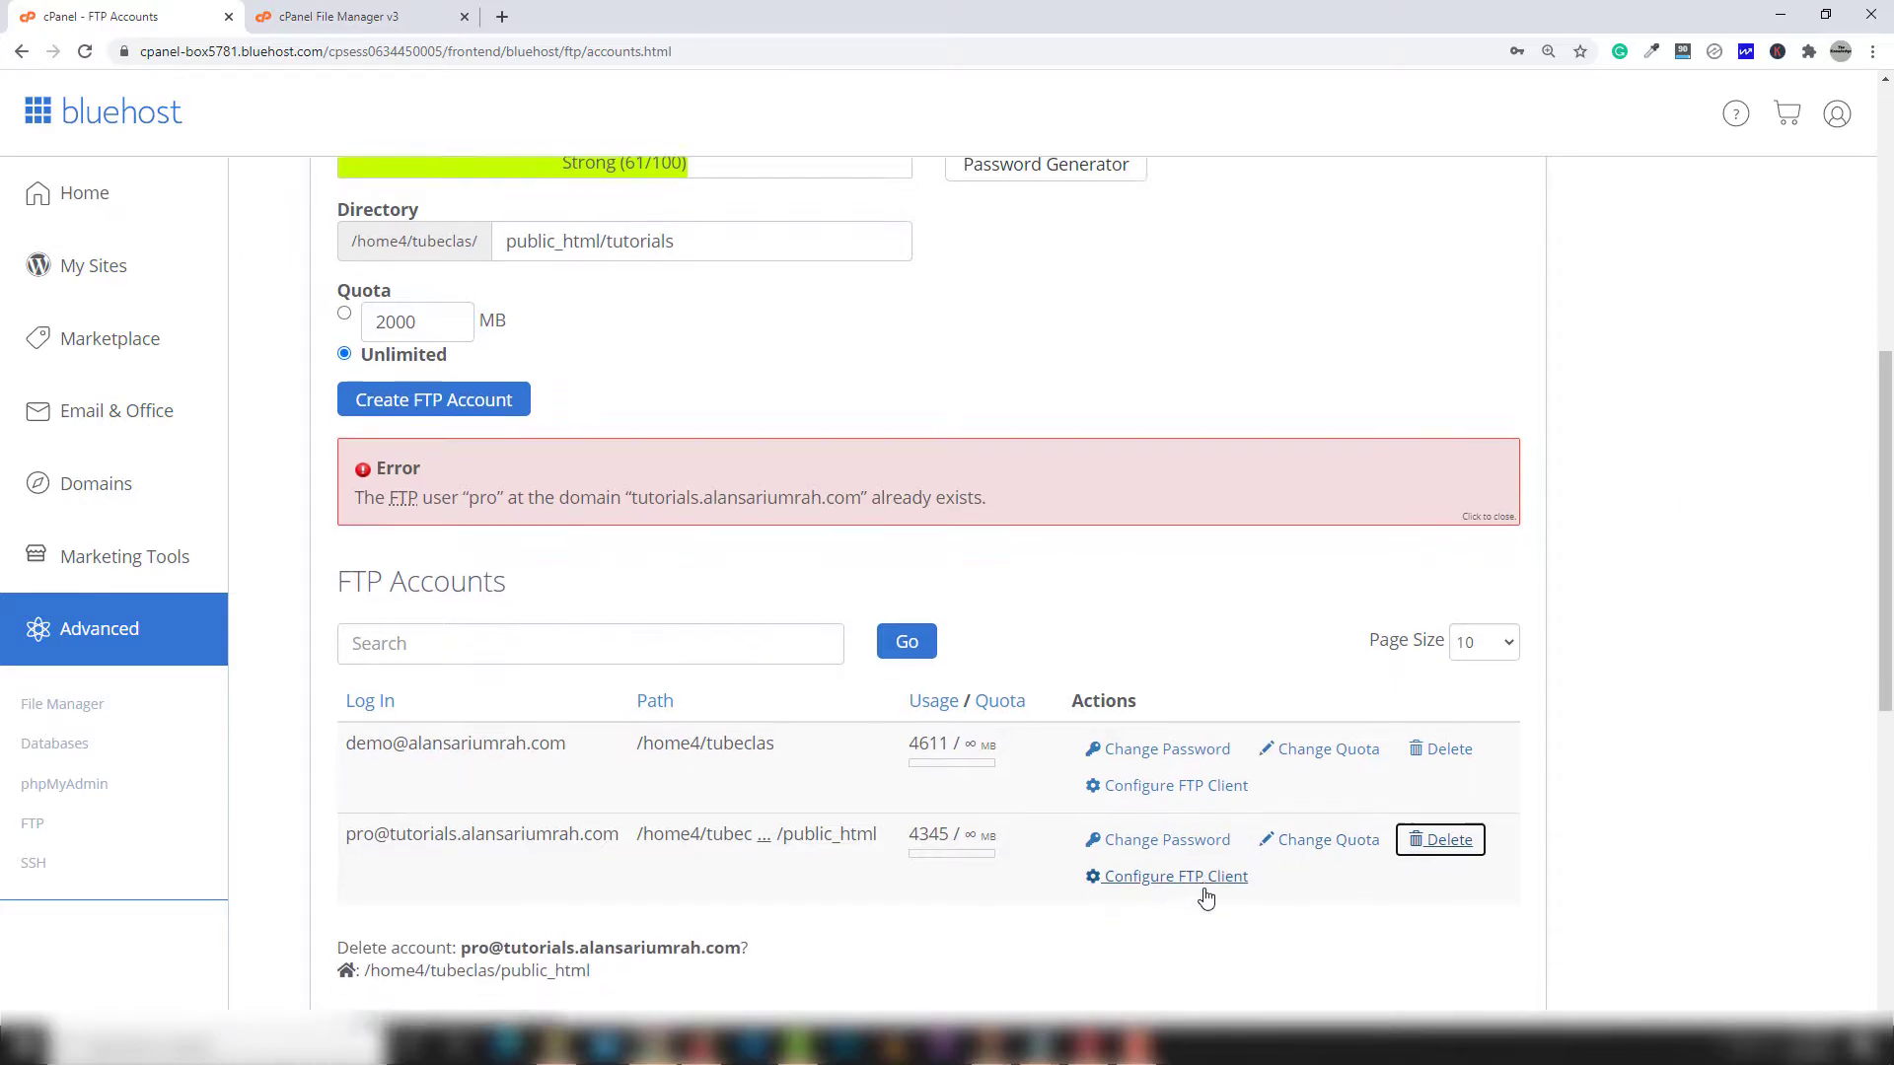
scroll(1100, 889, down, 1)
scroll(829, 885, down, 1)
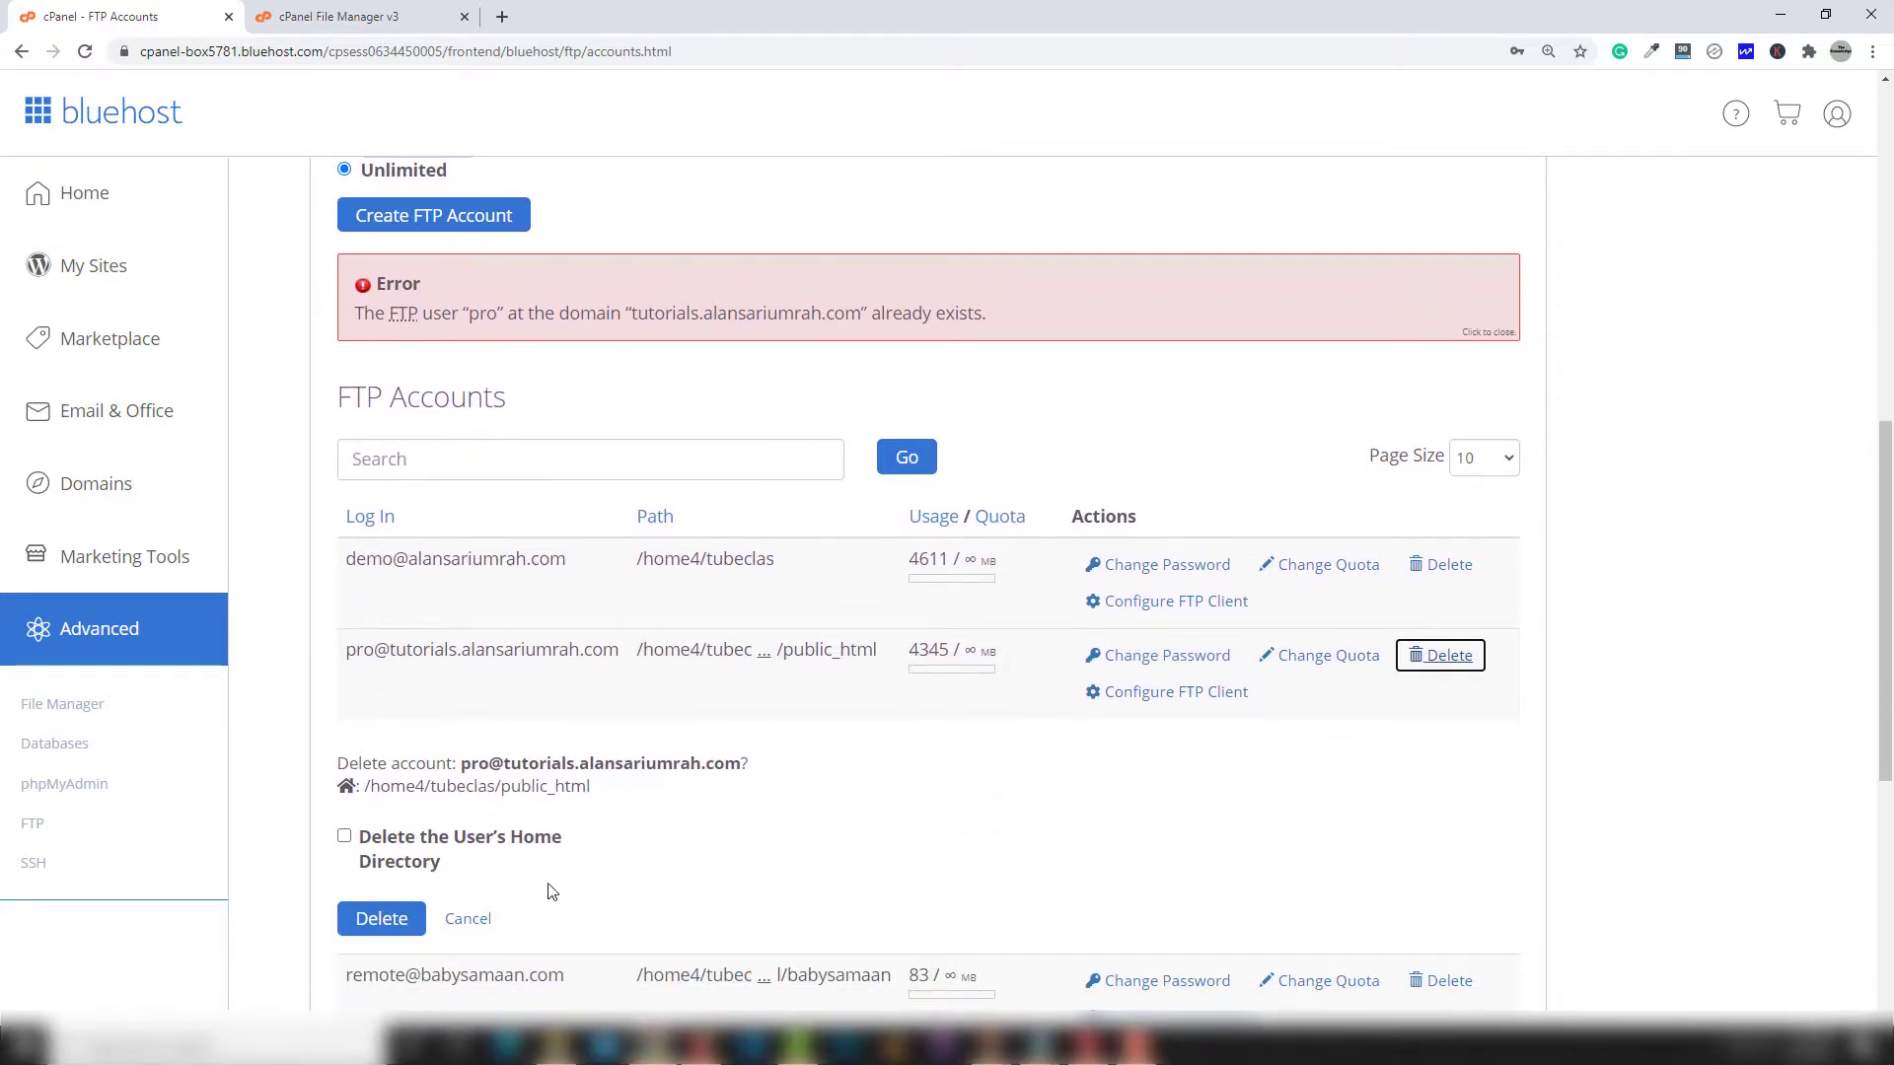
click(380, 918)
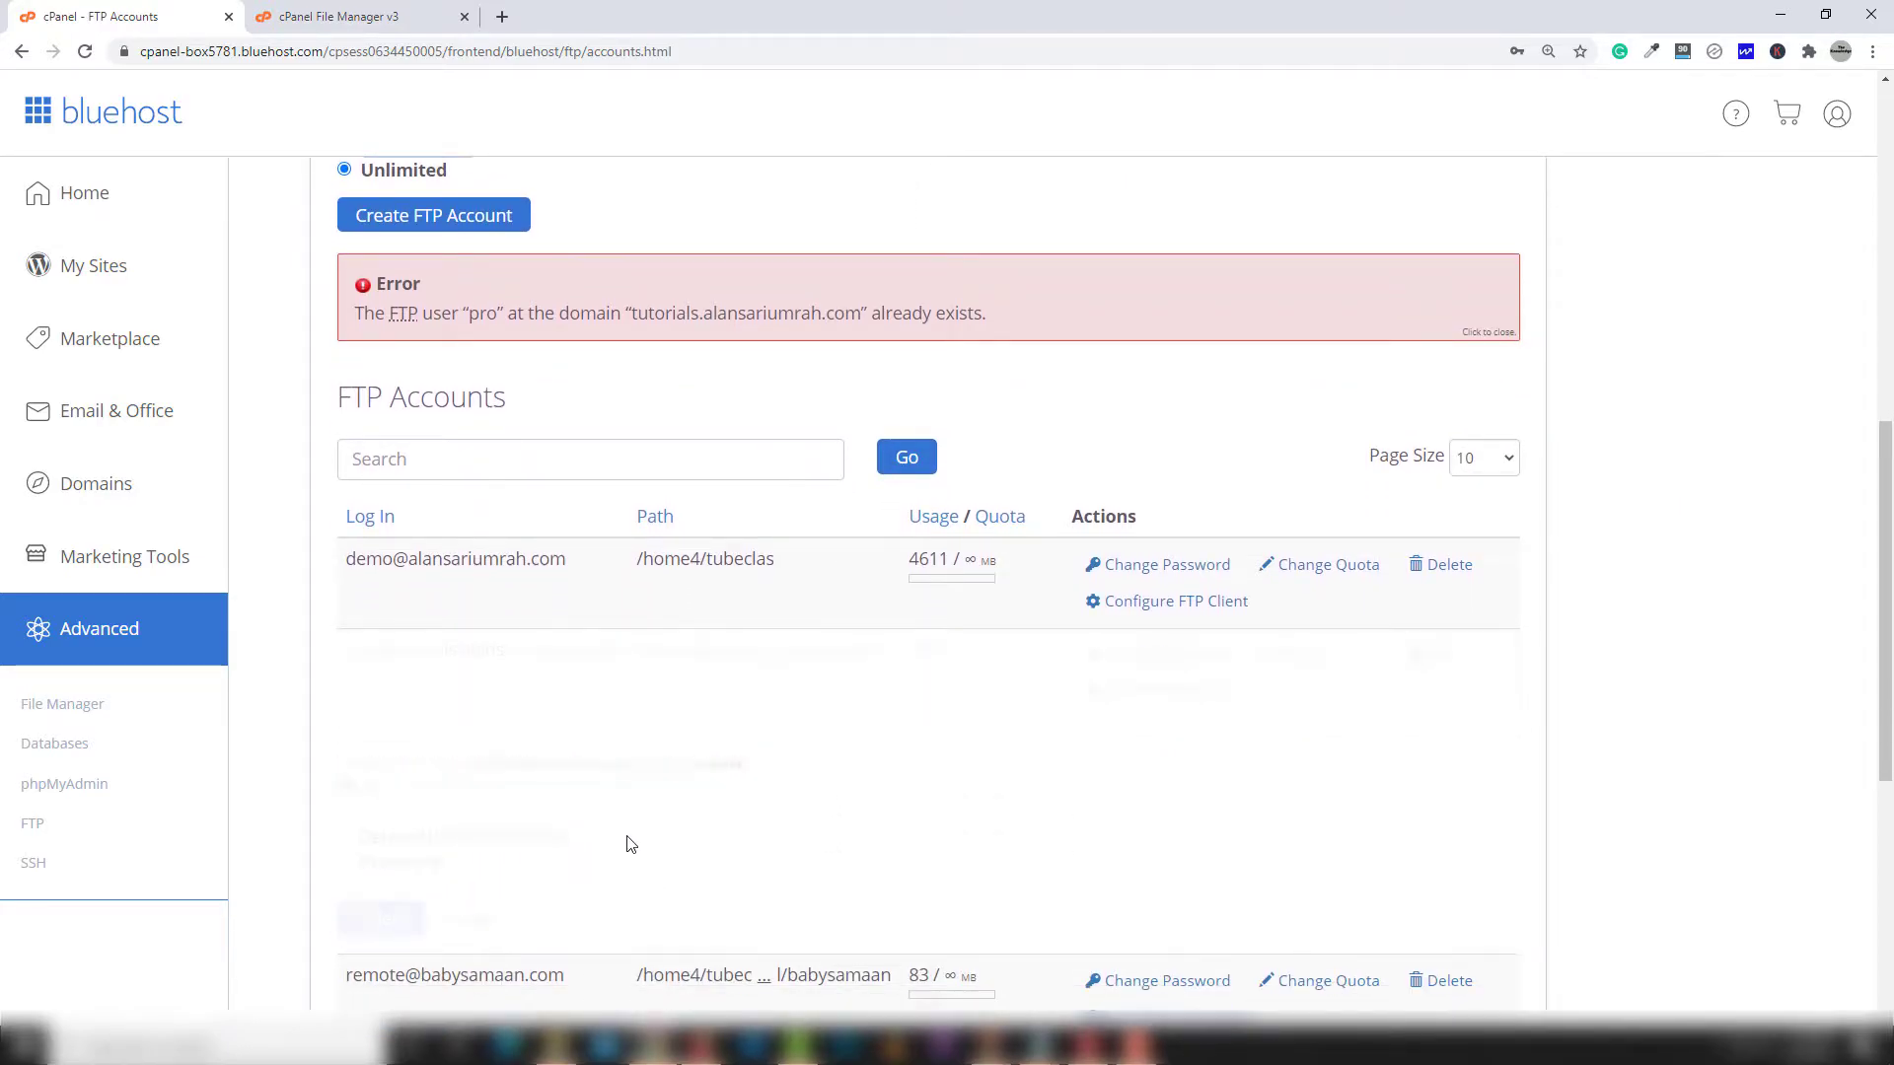
scroll(469, 442, up, 3)
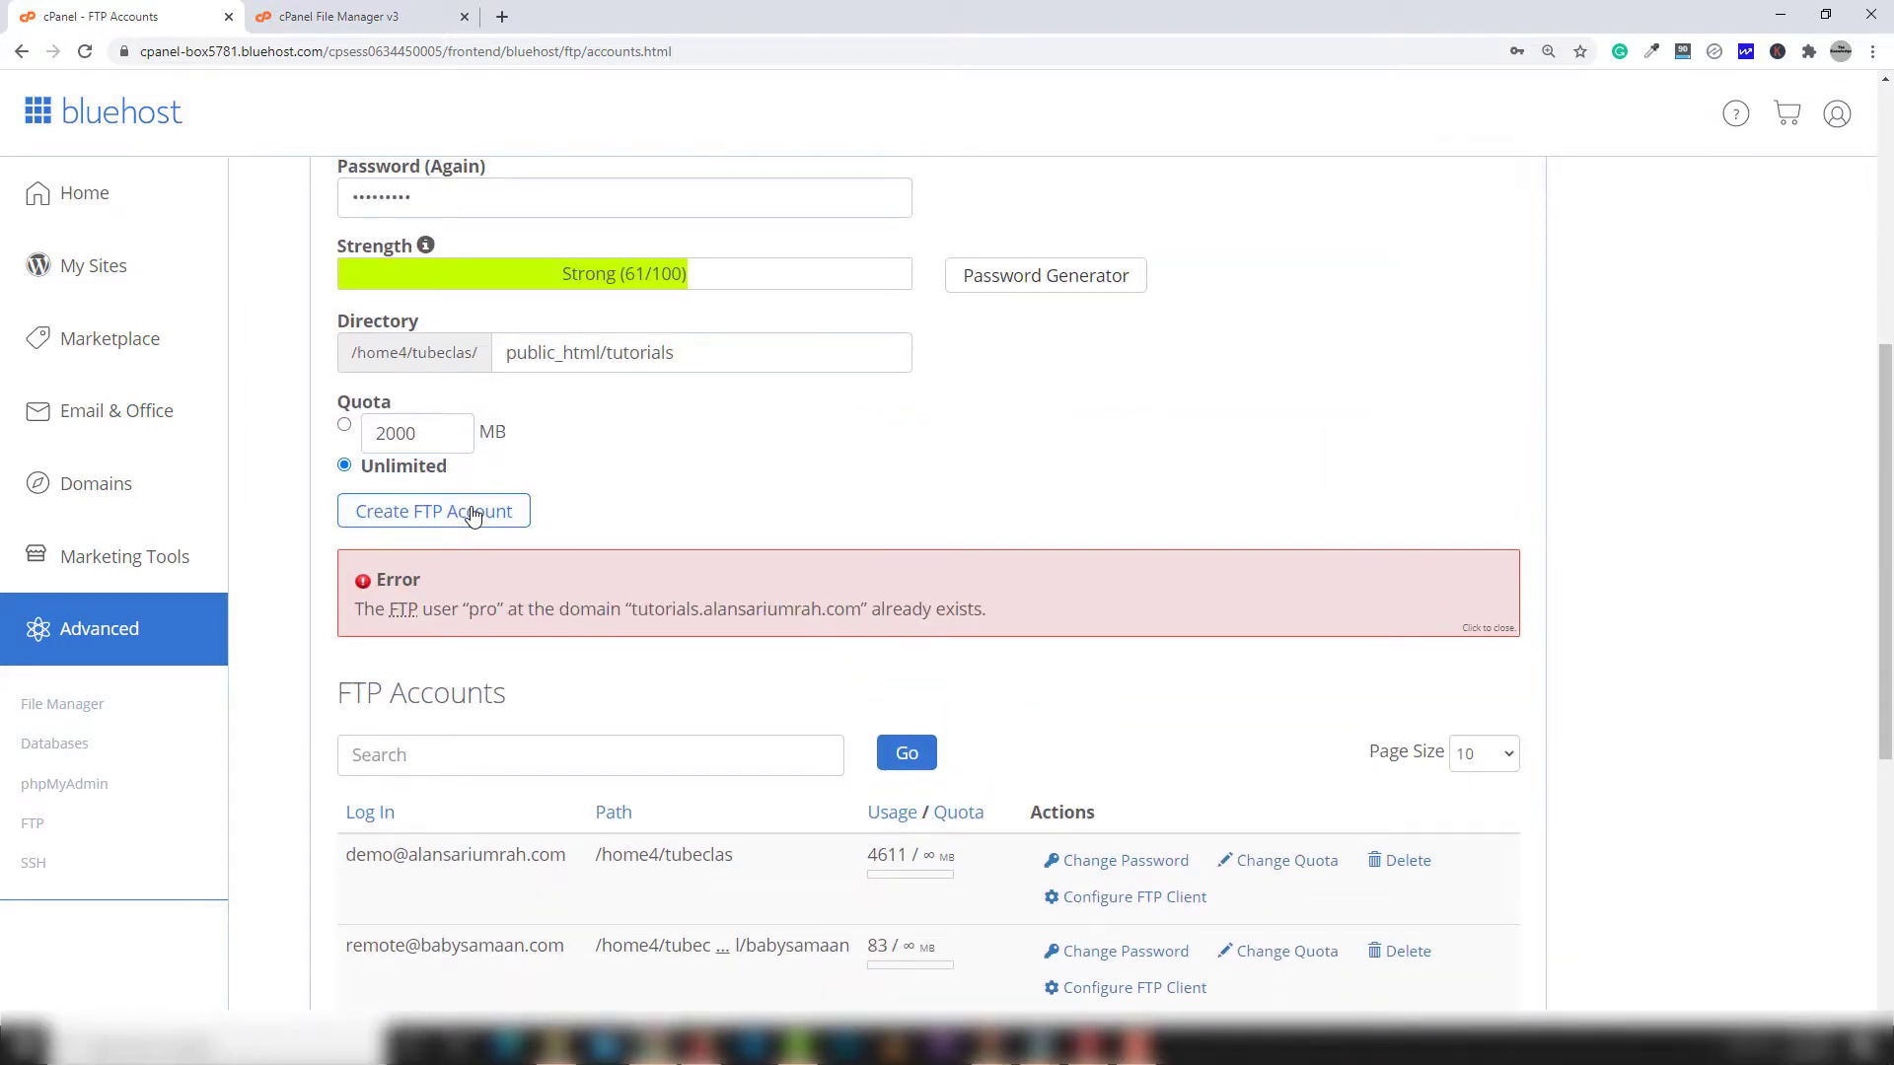
Create the pro FTP account for the tutorials folder.
click(464, 511)
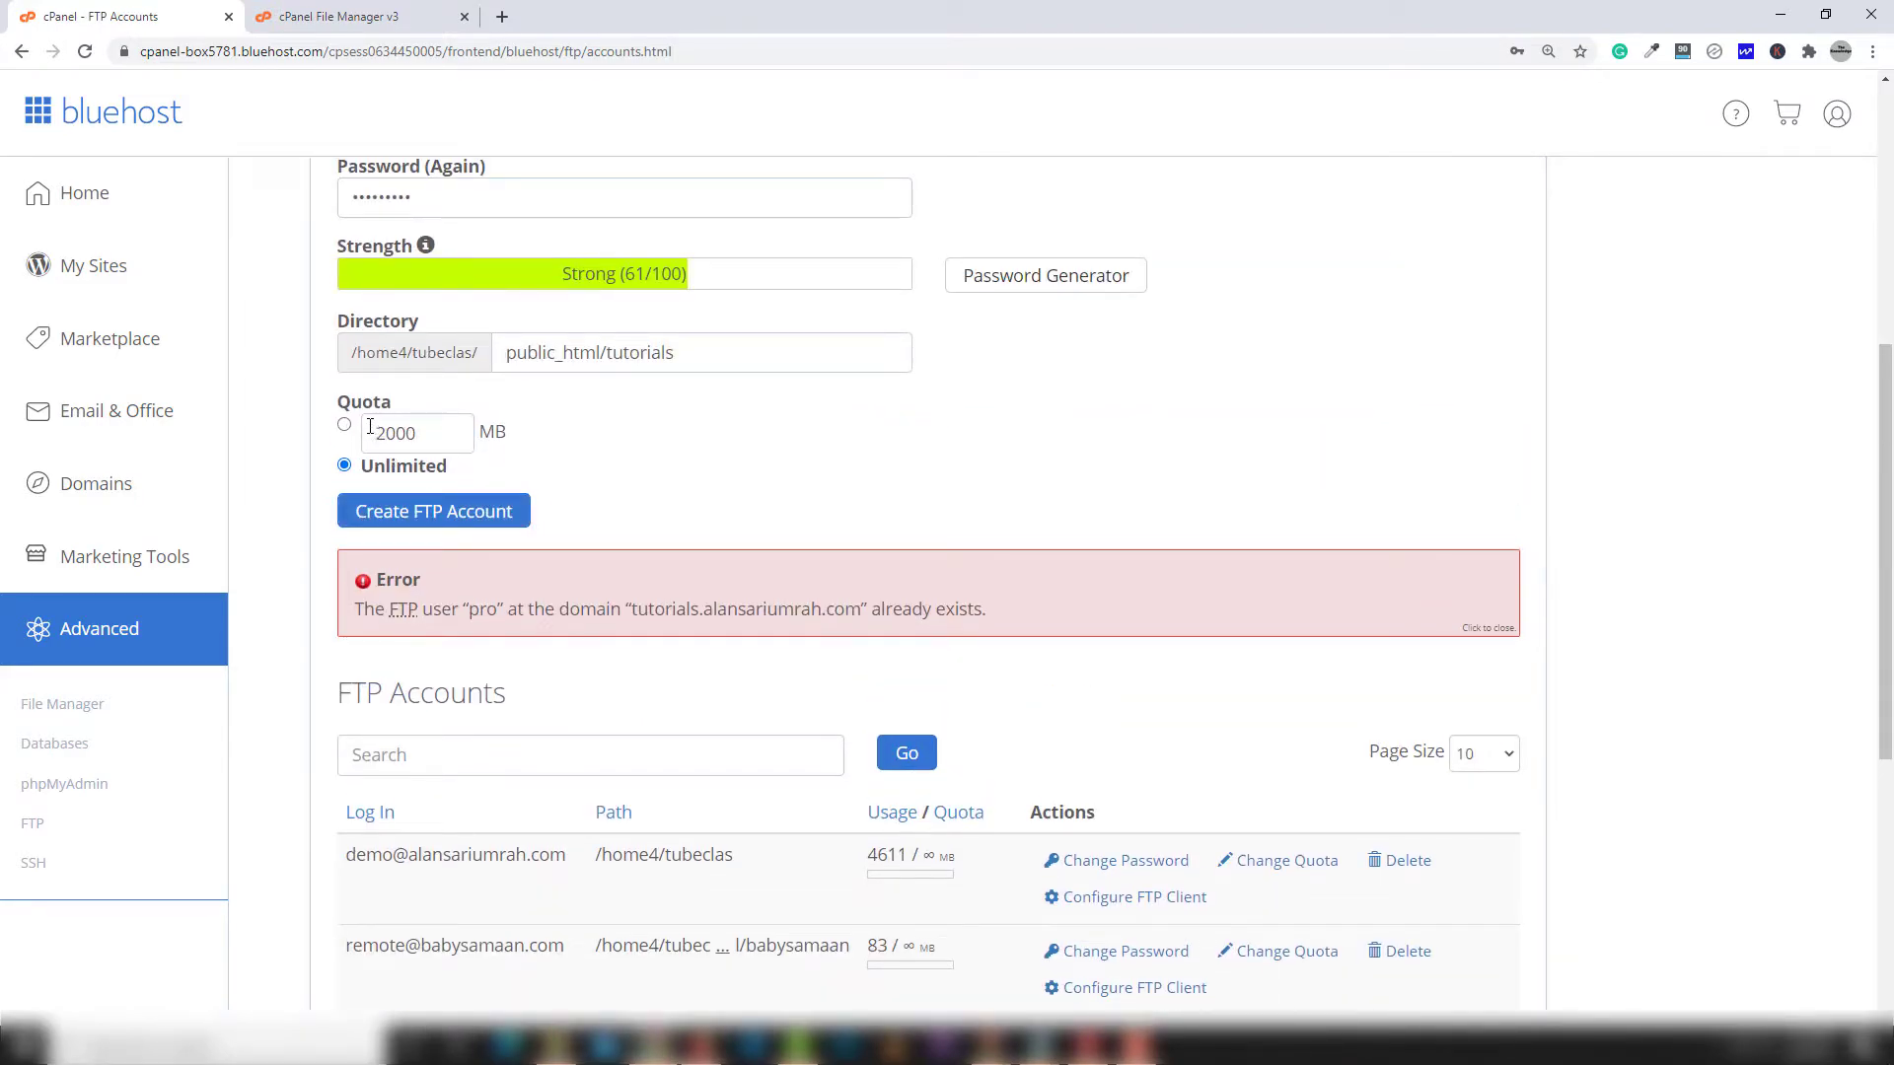
click(513, 509)
click(460, 517)
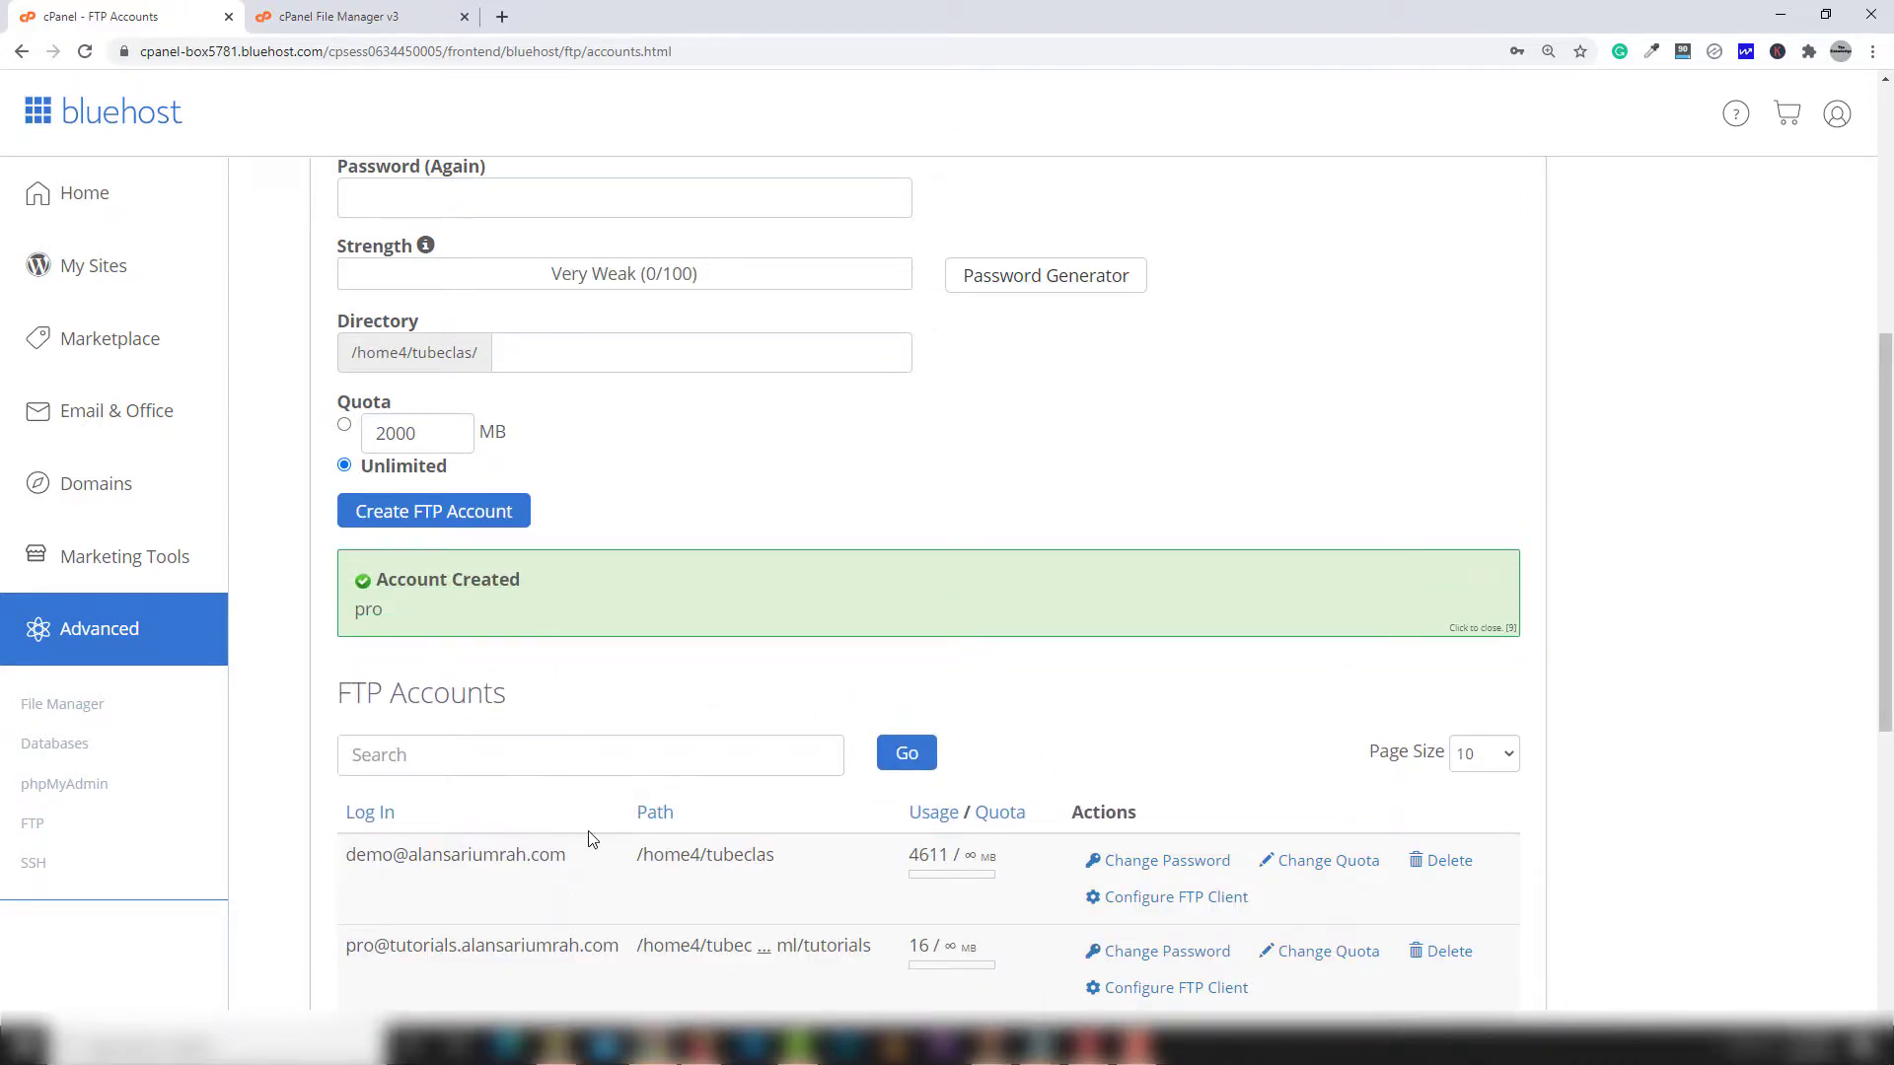
scroll(577, 833, down, 1)
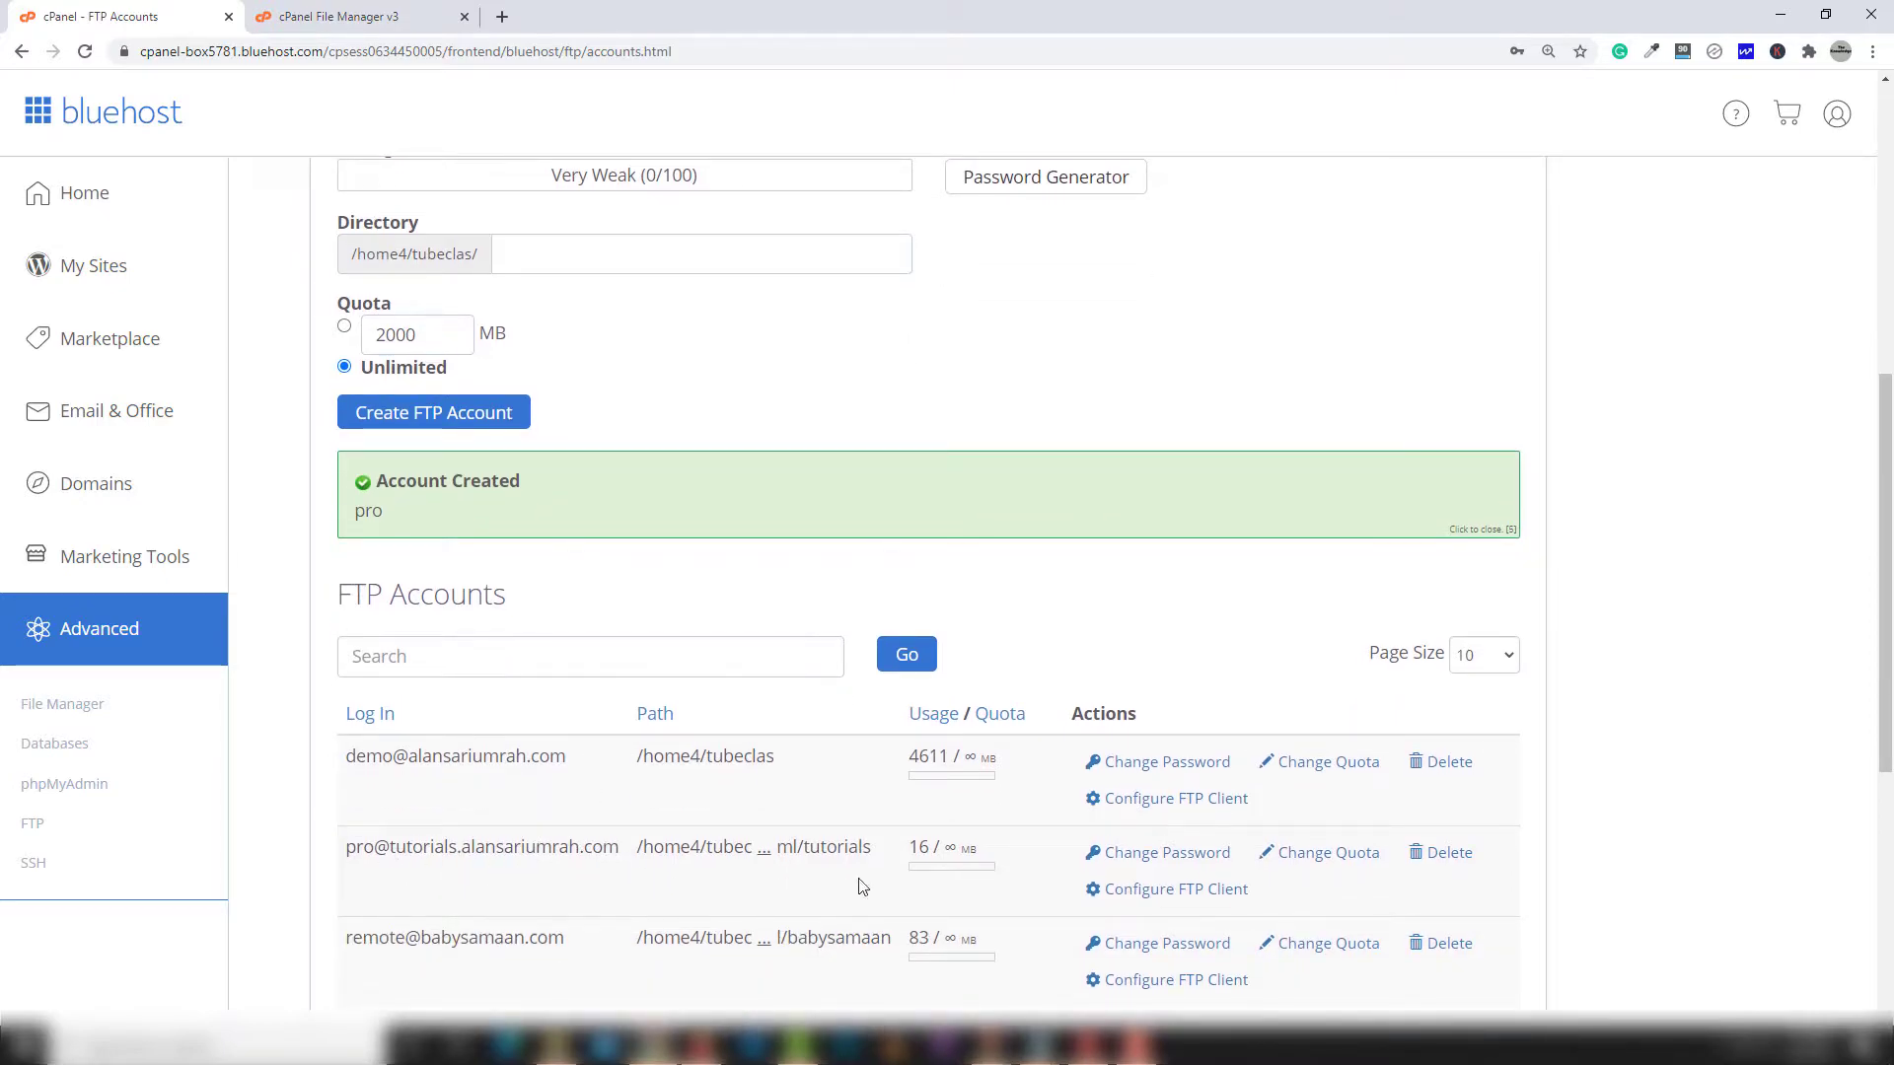
Copy the pro account's FTP username from its Configure FTP Client settings.
click(1187, 904)
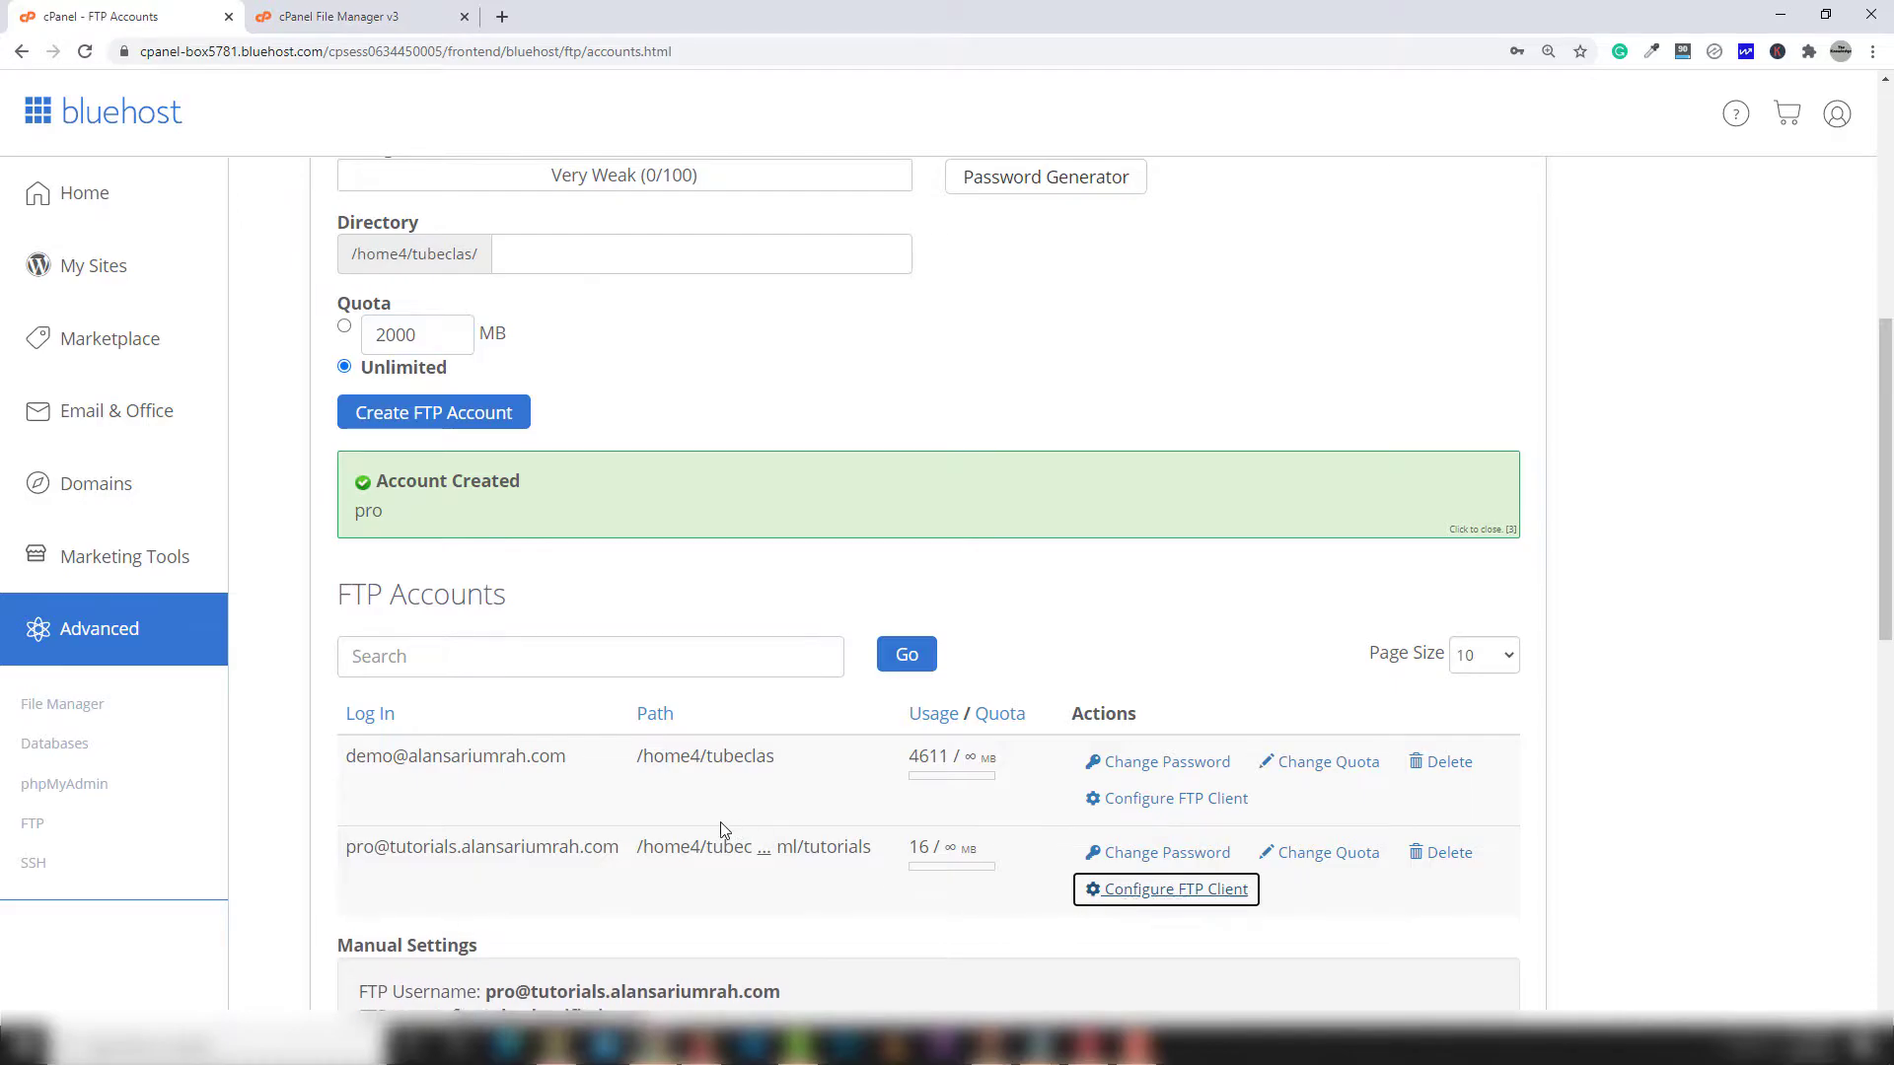
scroll(725, 834, down, 1)
drag(787, 895, 487, 891)
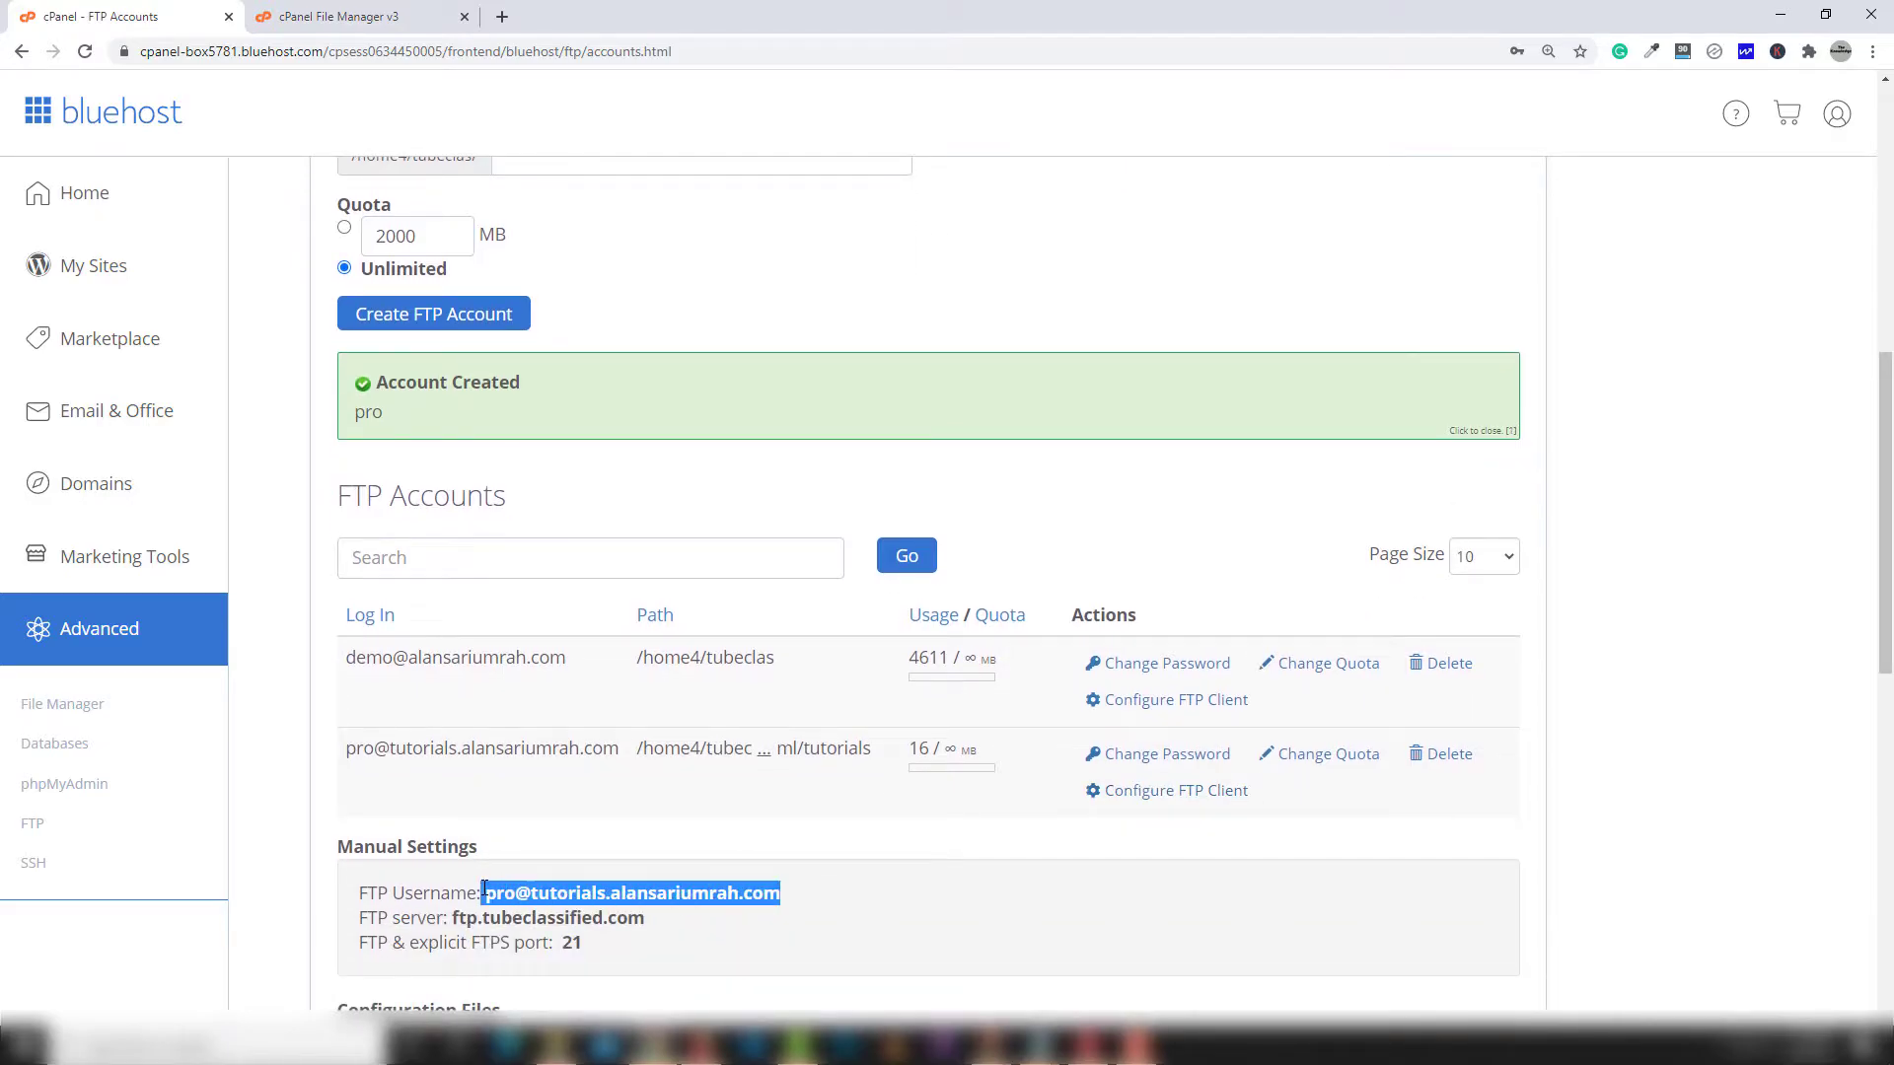
right_click(489, 891)
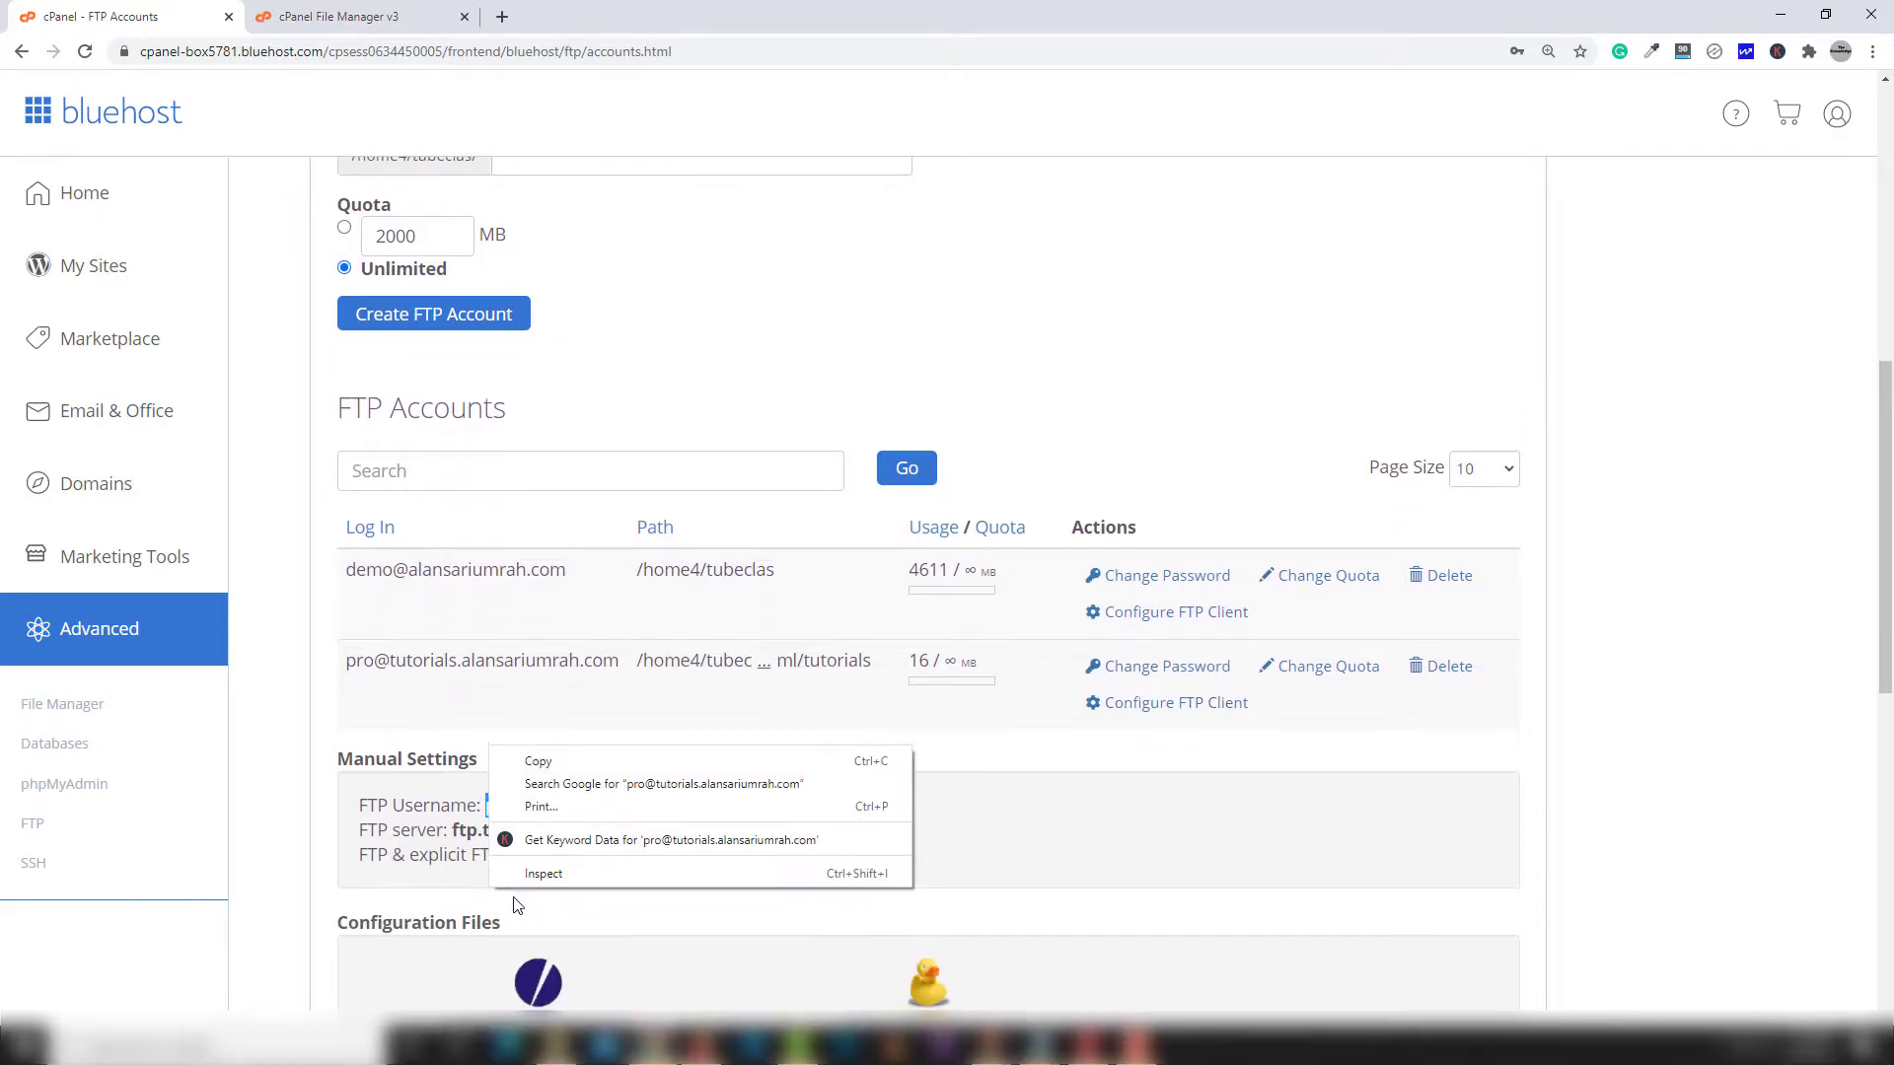
click(545, 762)
click(1124, 1042)
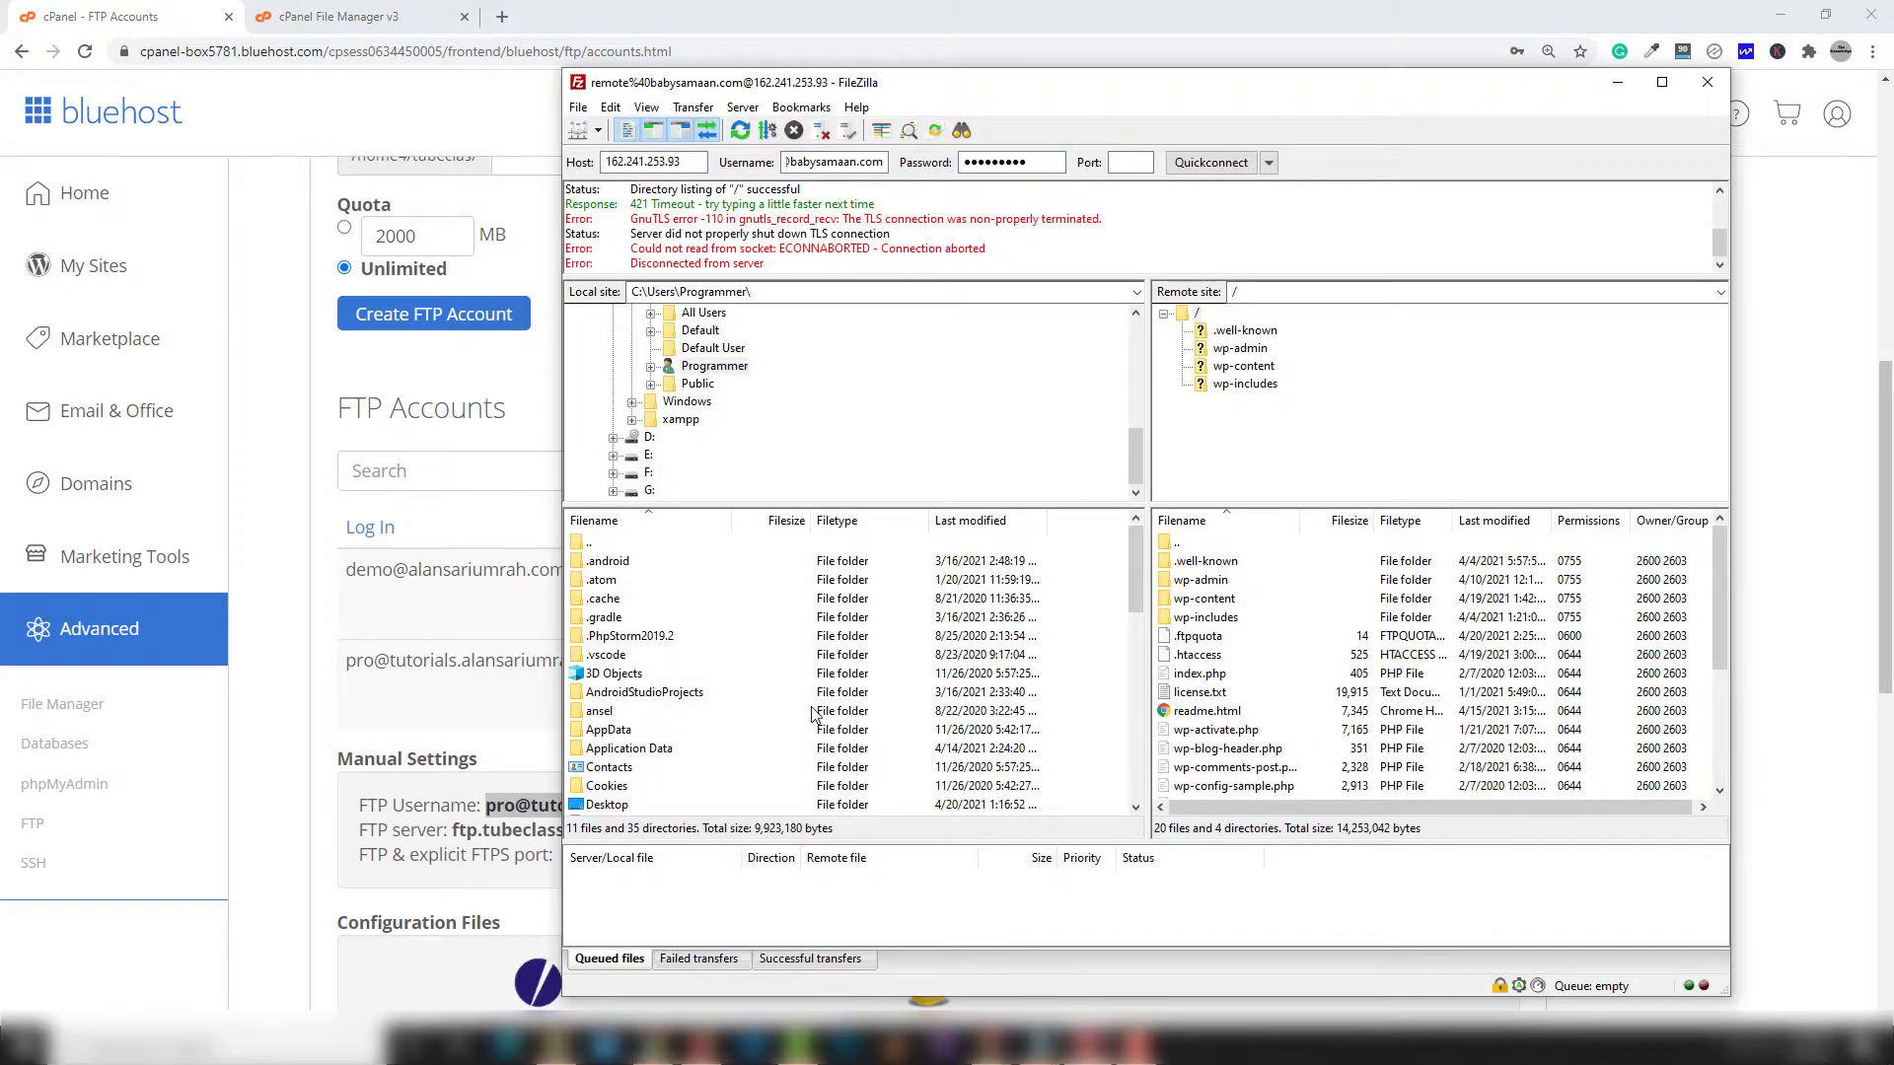
Quickconnect to 162.241.253.93 with the pasted pro username and its password in a new tab.
click(843, 162)
double_click(844, 162)
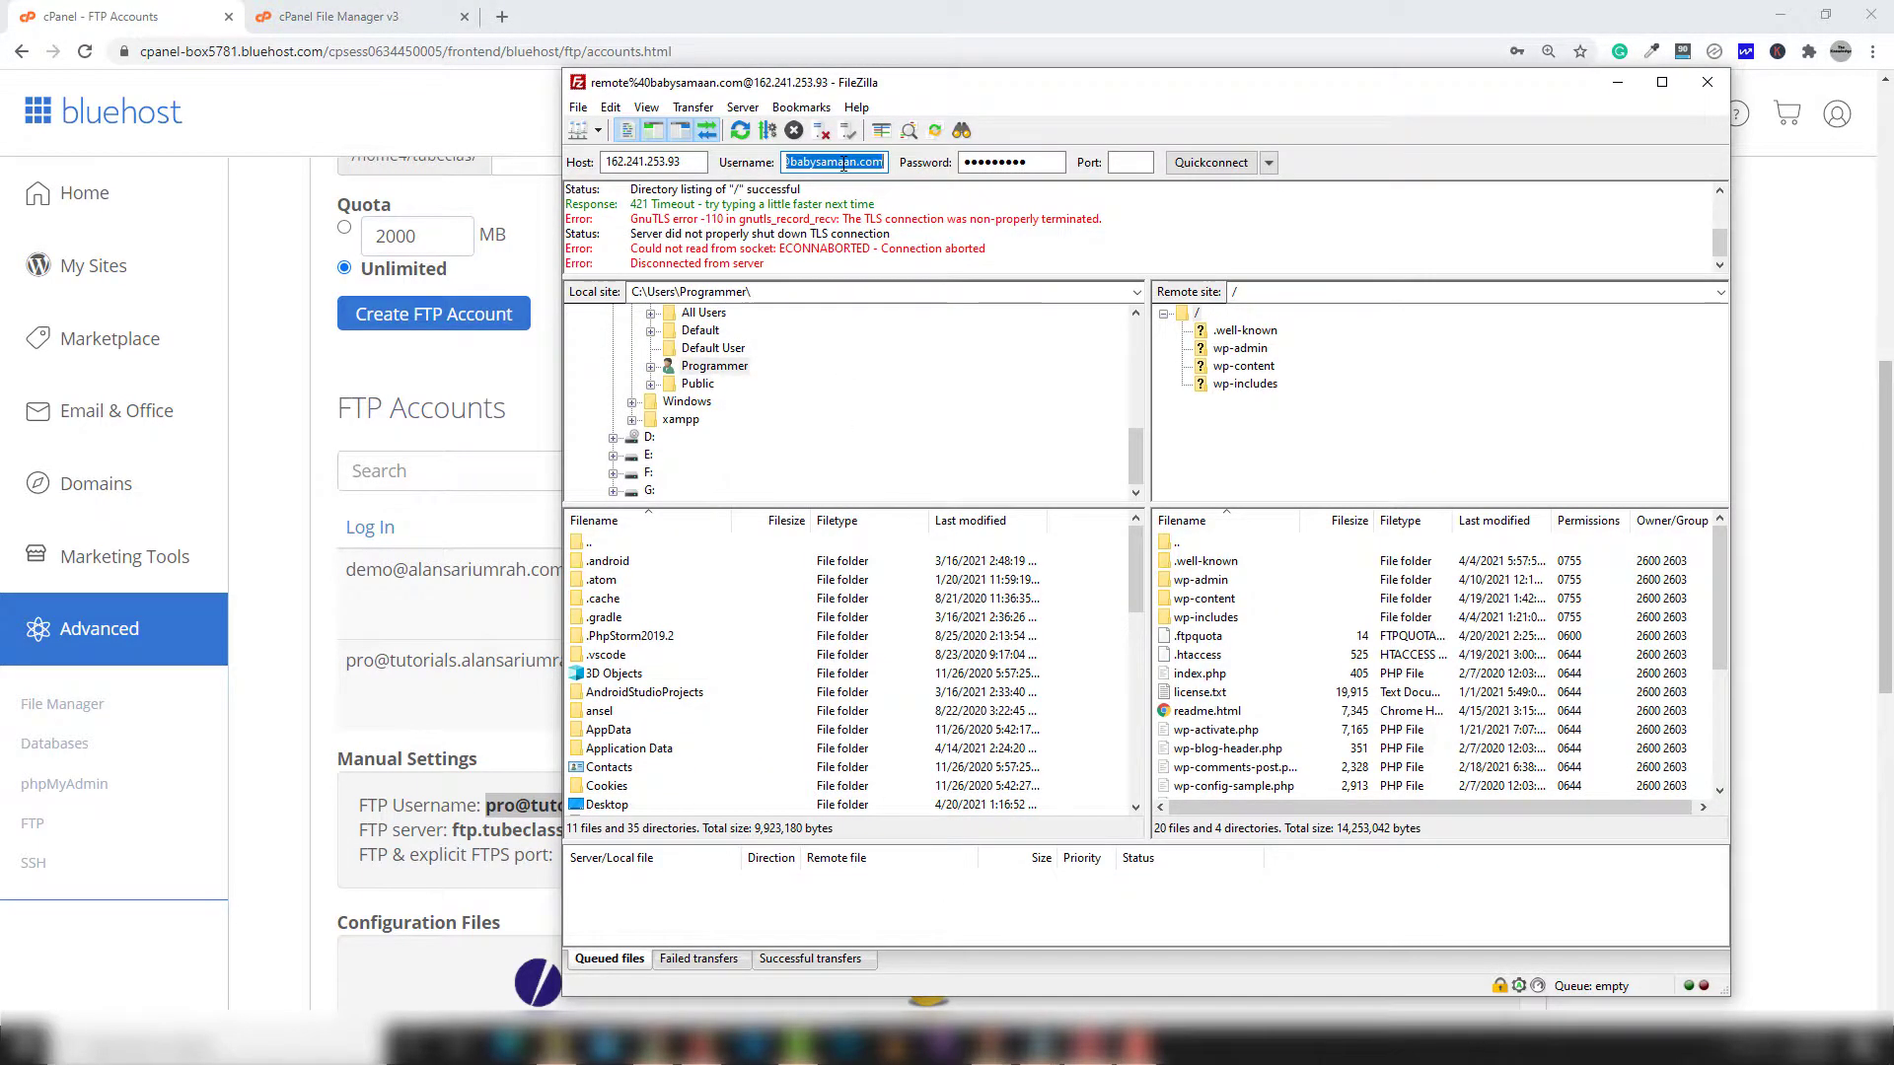
right_click(843, 168)
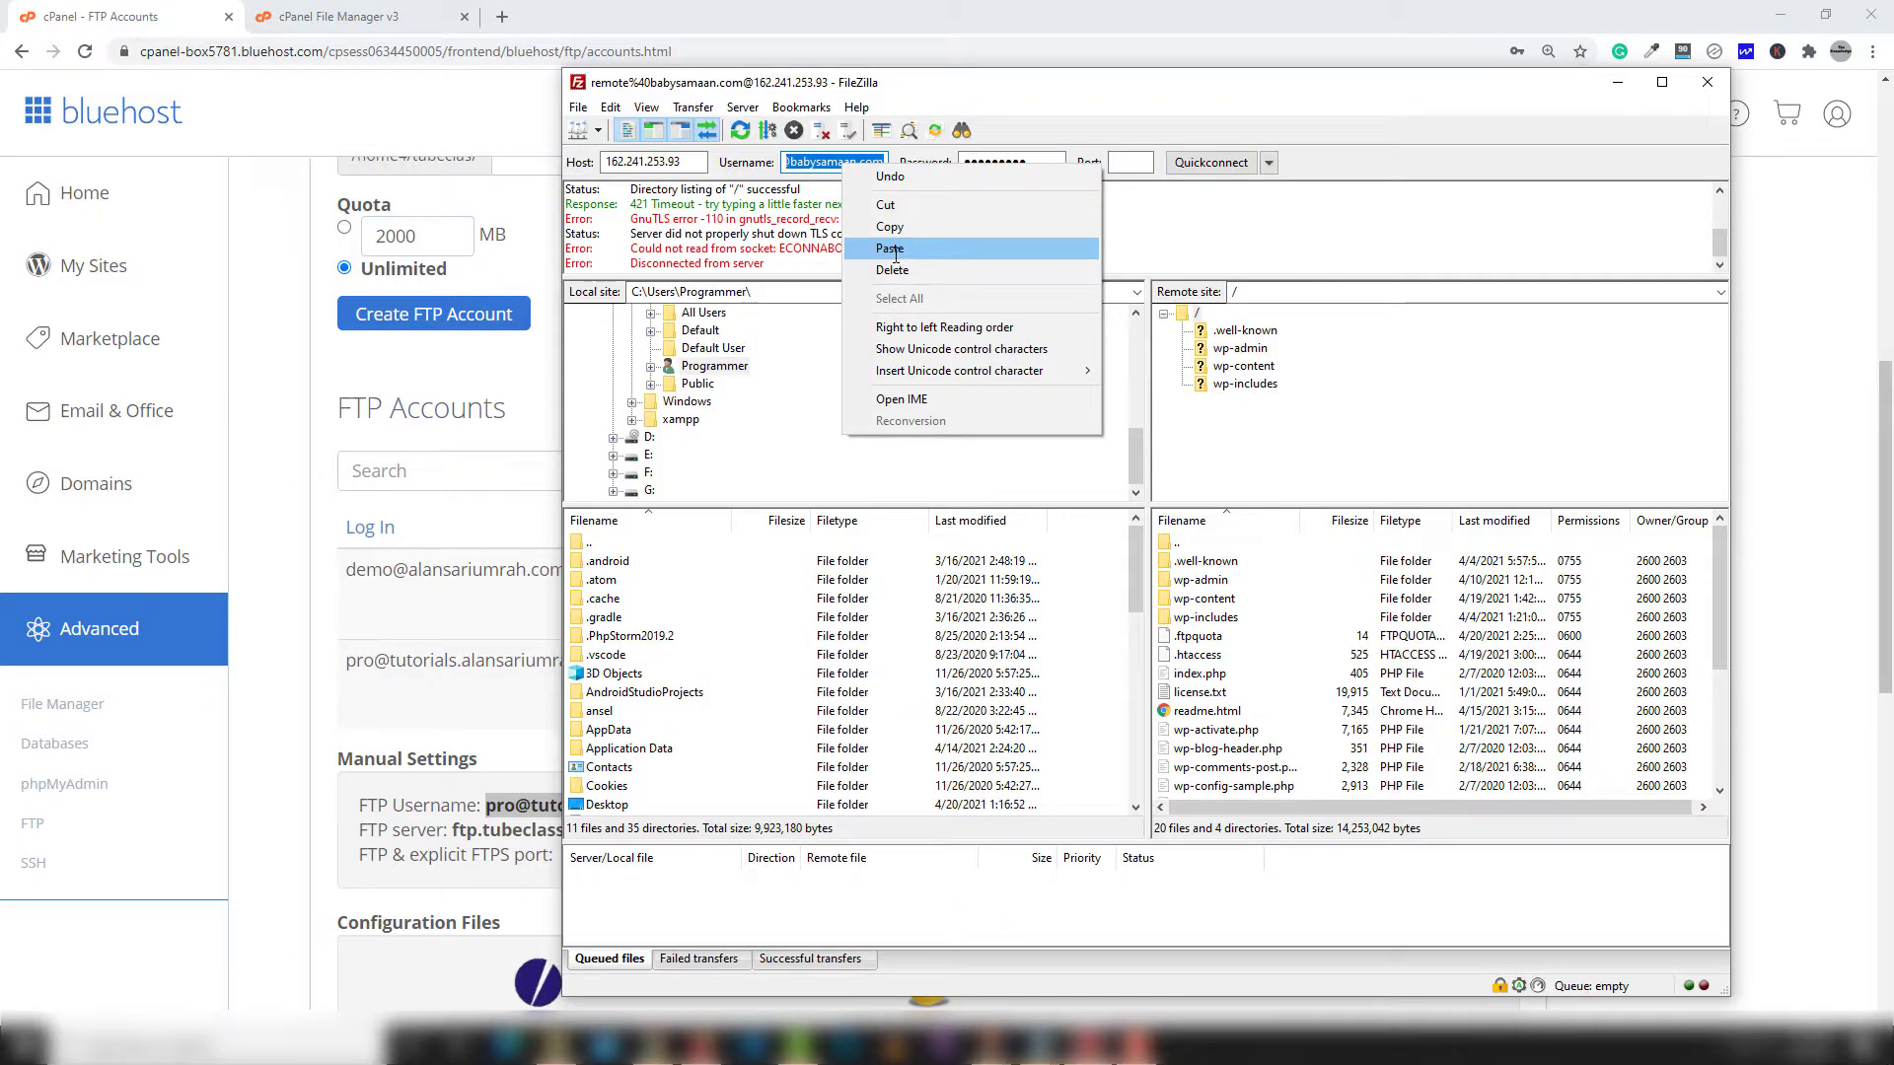
click(897, 247)
double_click(1011, 161)
text(*****)
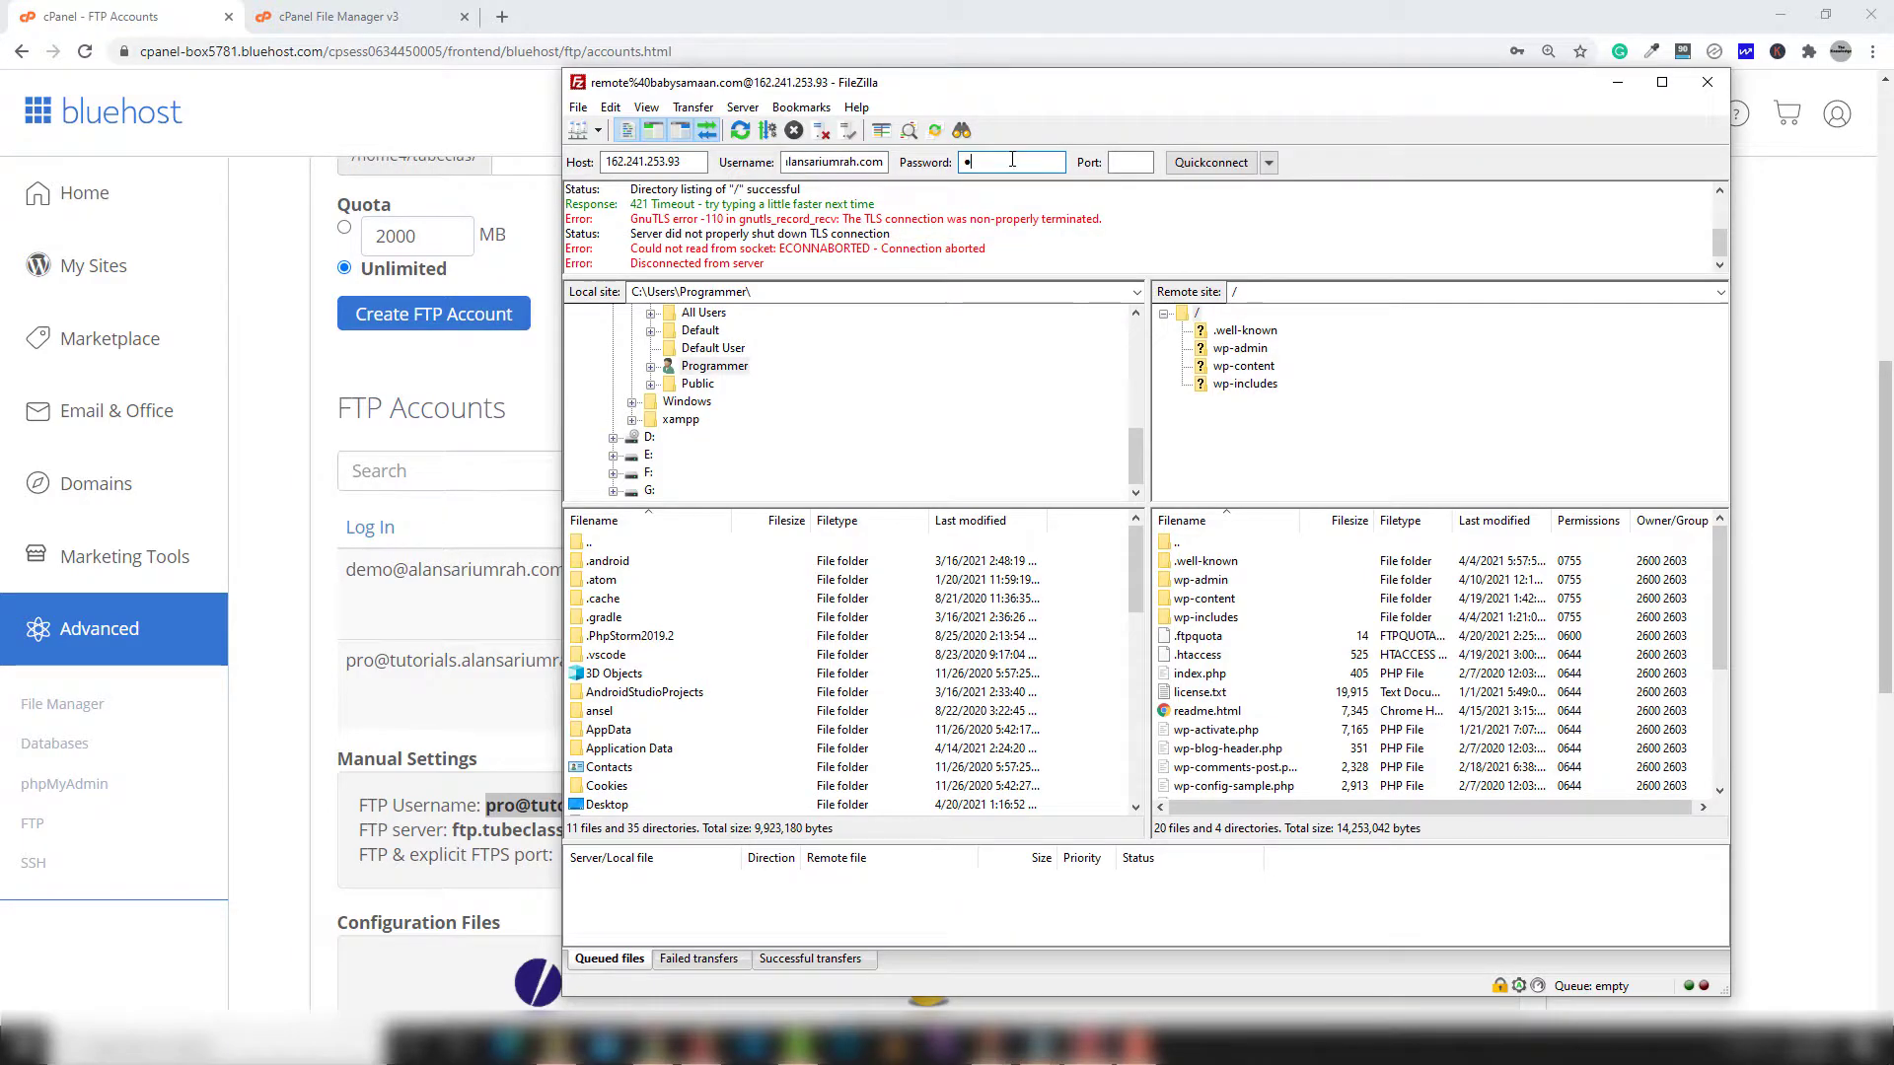
text(**)
double_click(685, 164)
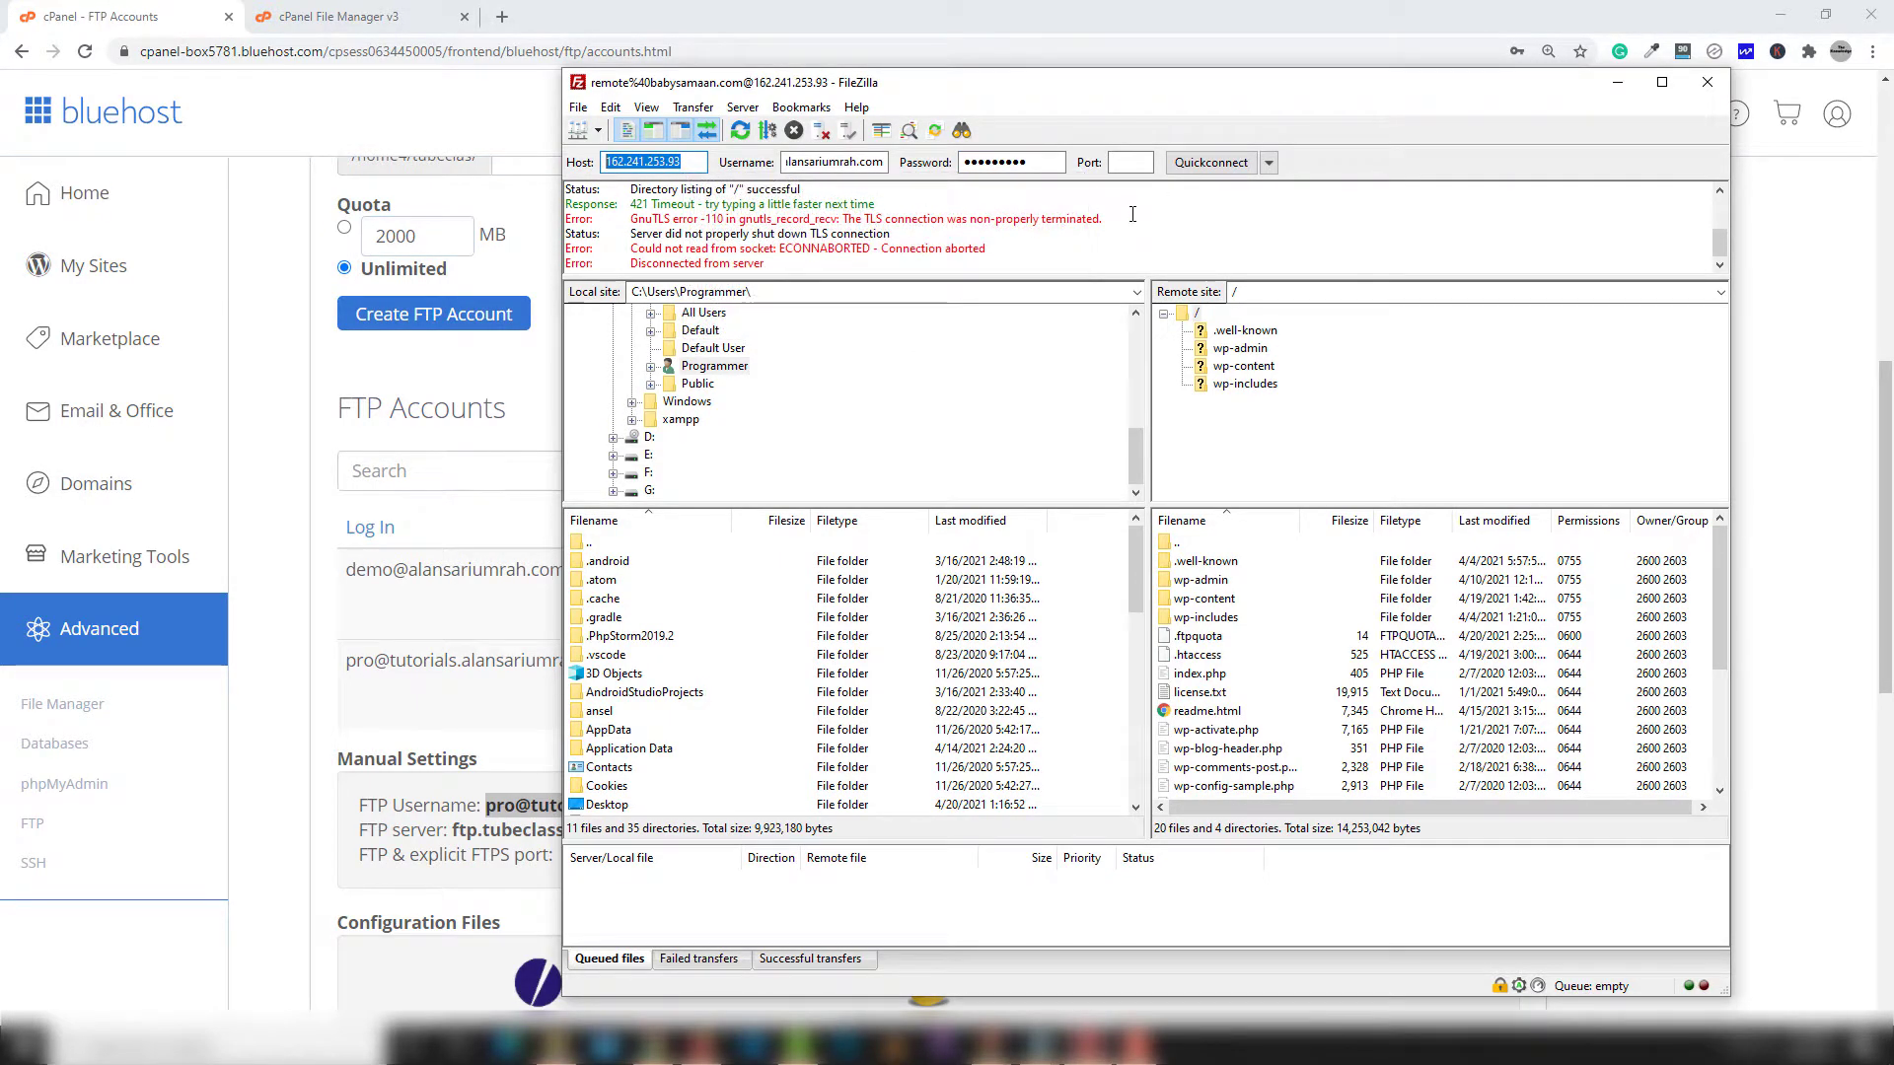
click(1202, 167)
click(1182, 592)
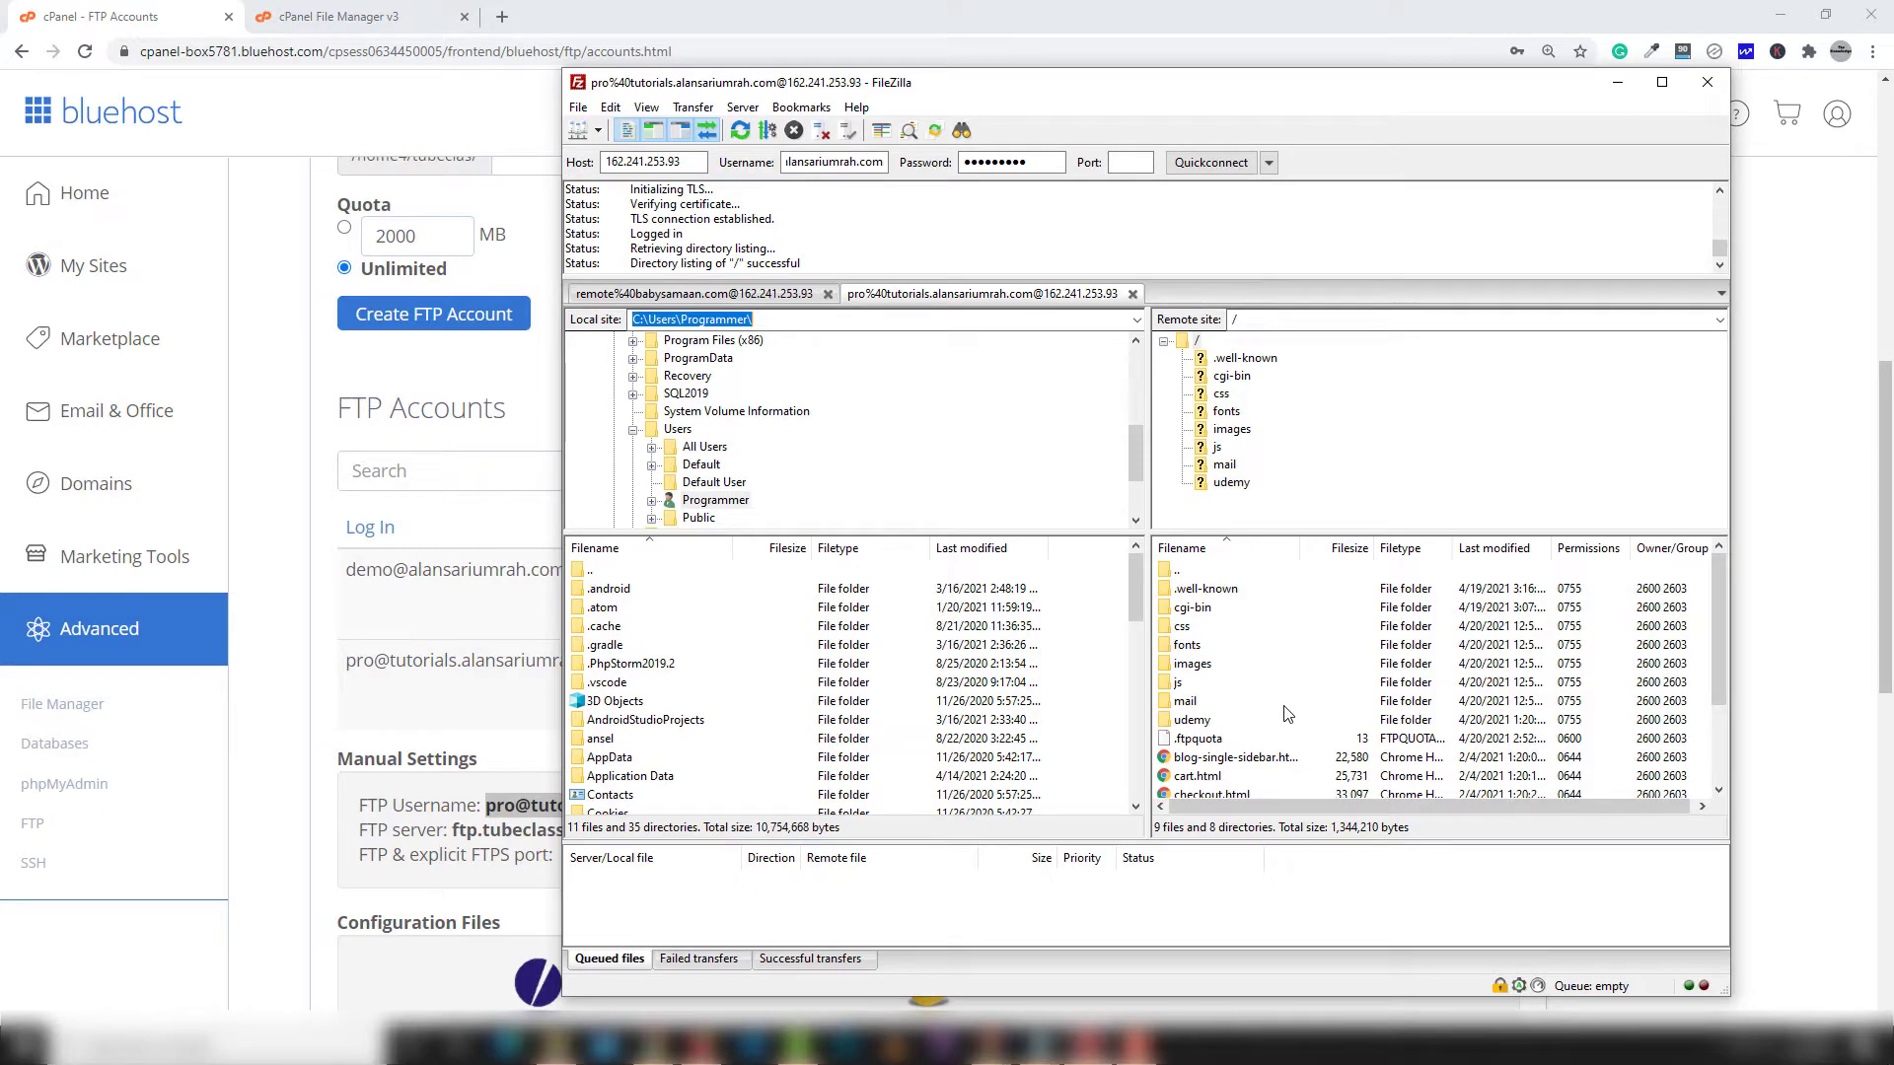
Select every file and folder in the remote tutorials root.
scroll(1286, 712, down, 2)
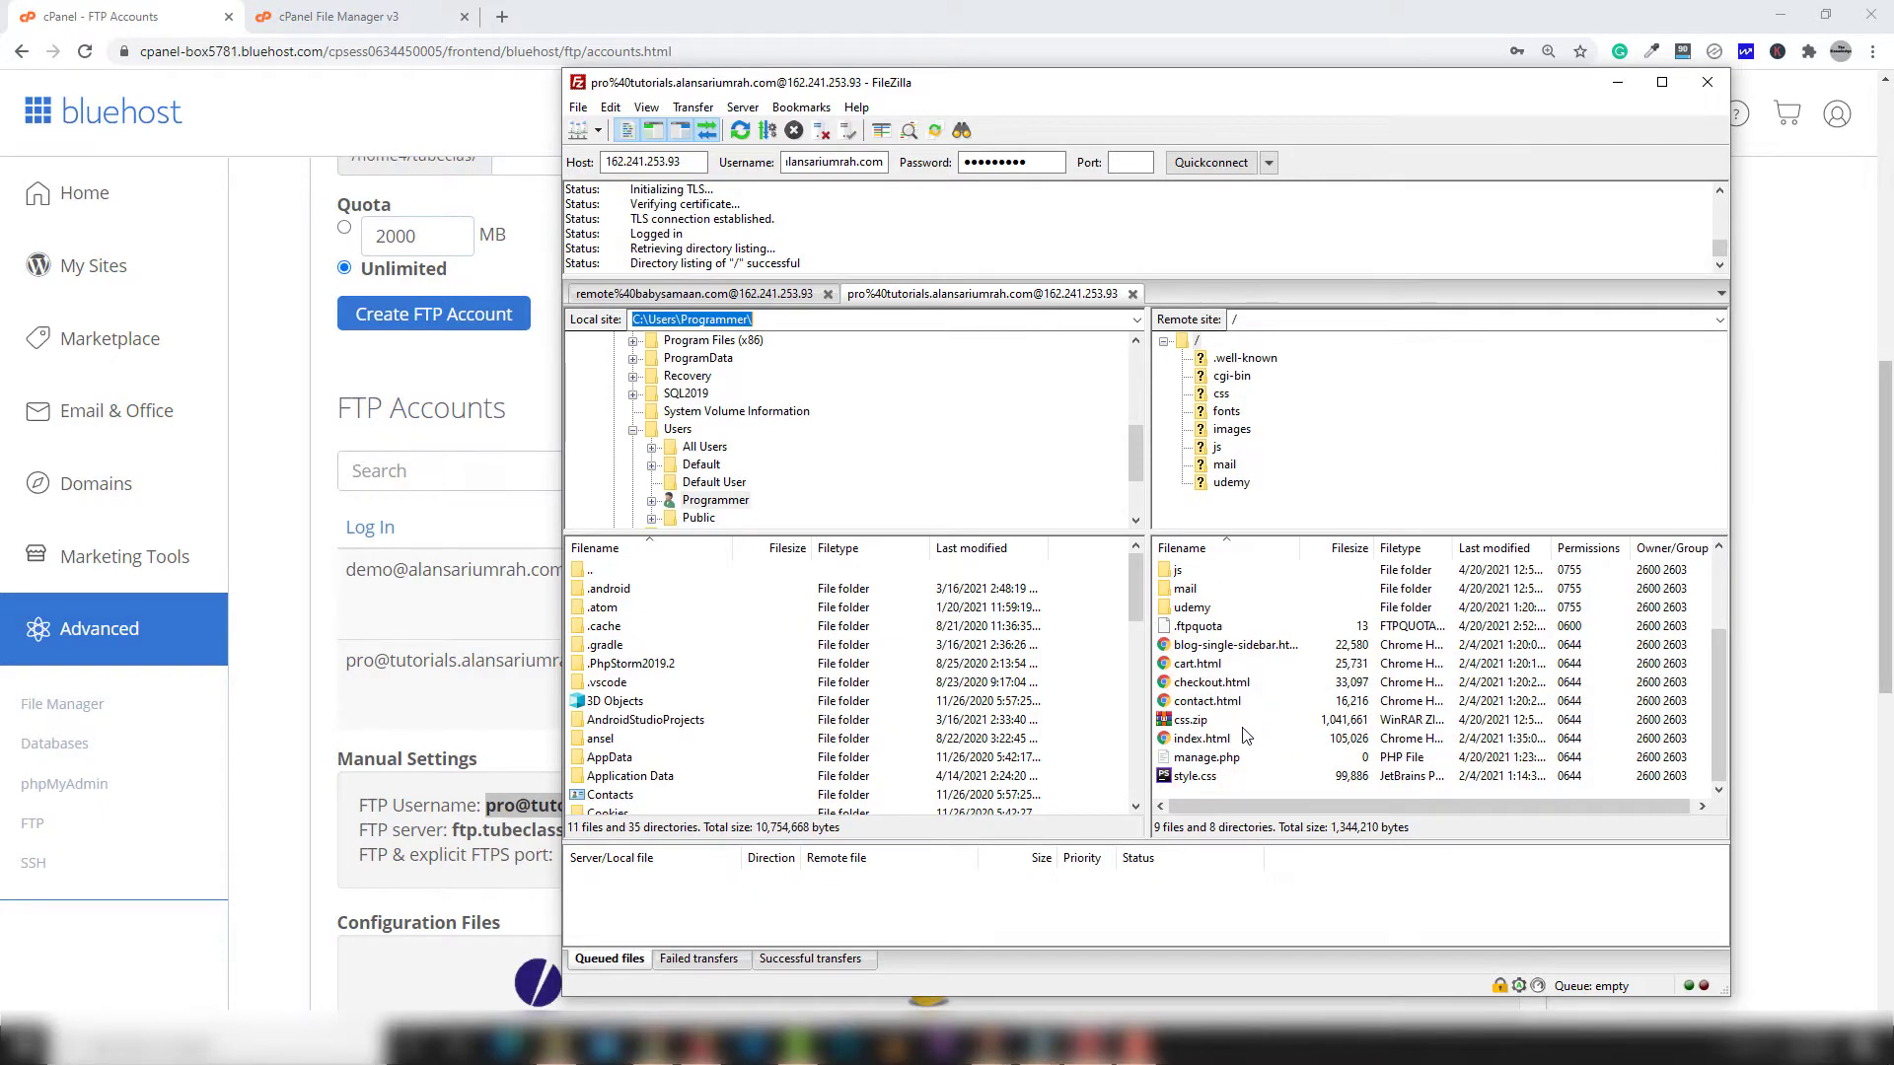
click(1206, 778)
drag(1205, 778, 1198, 580)
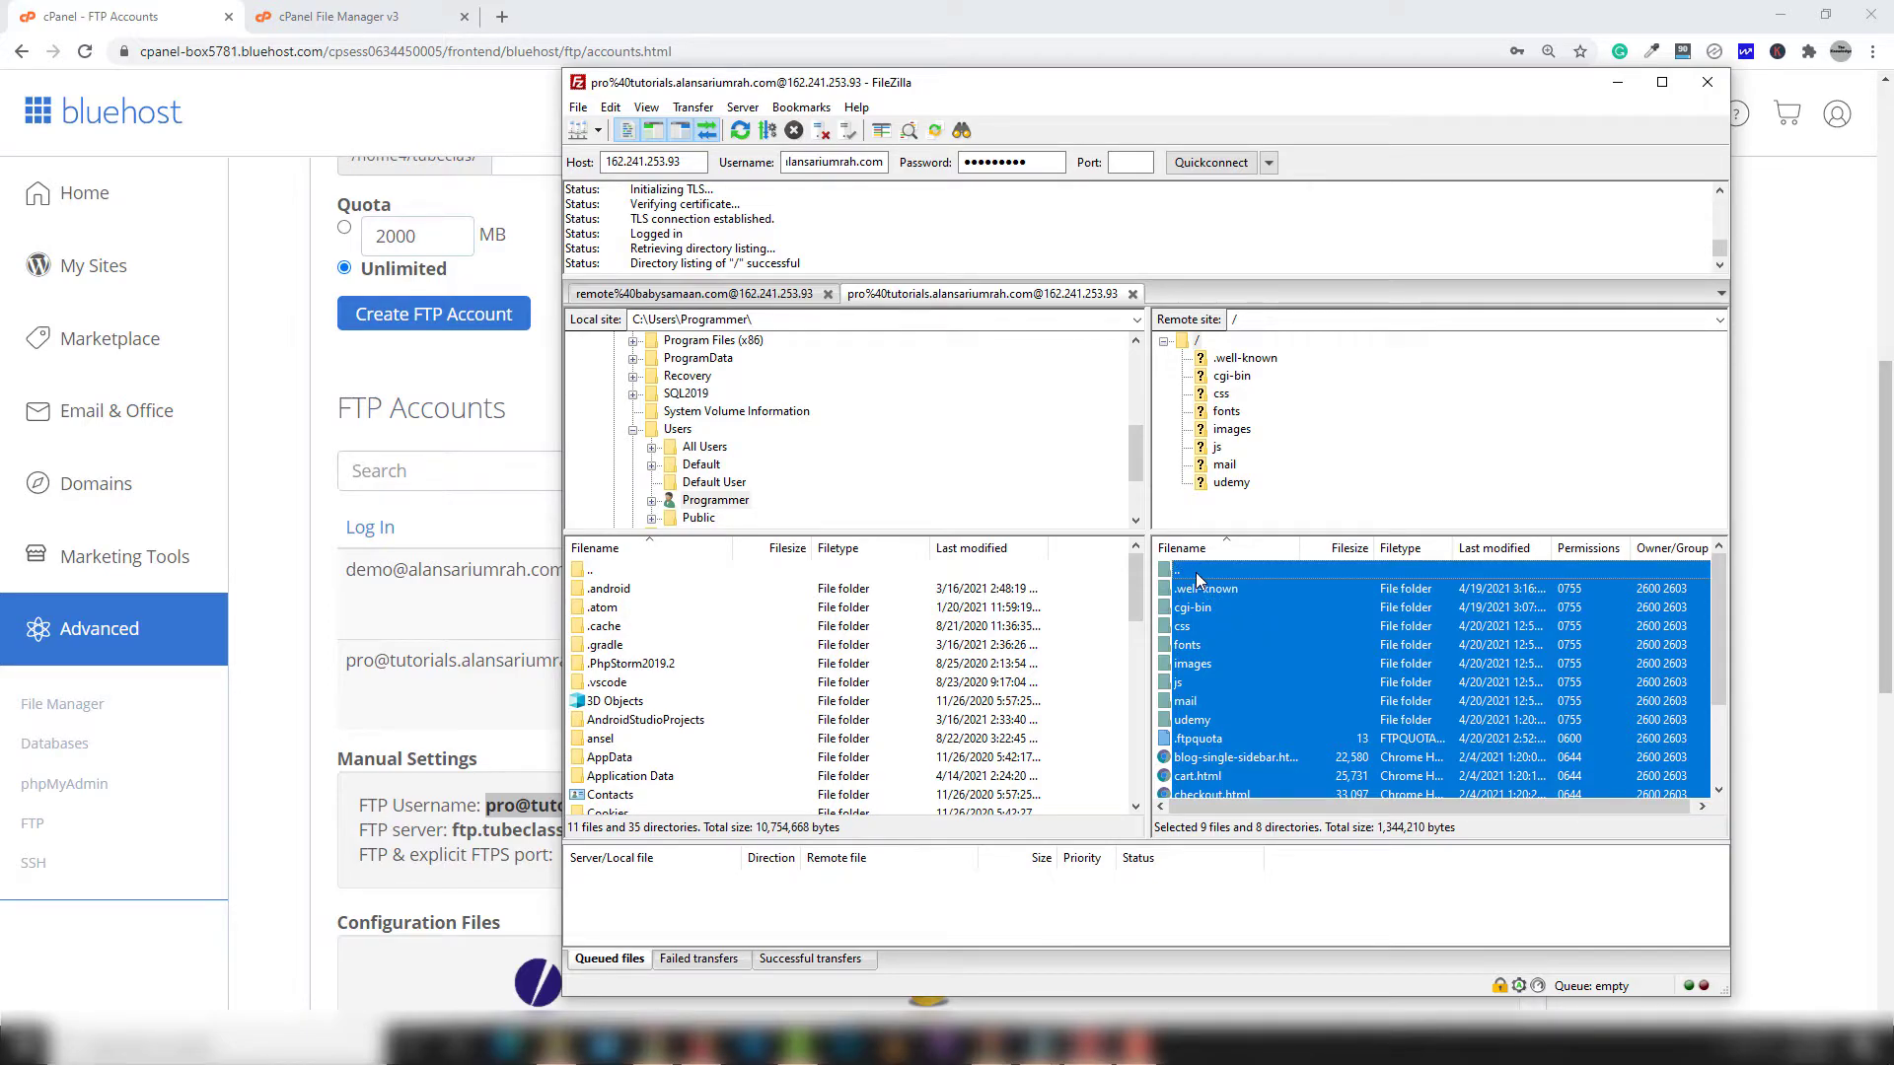
right_click(1271, 636)
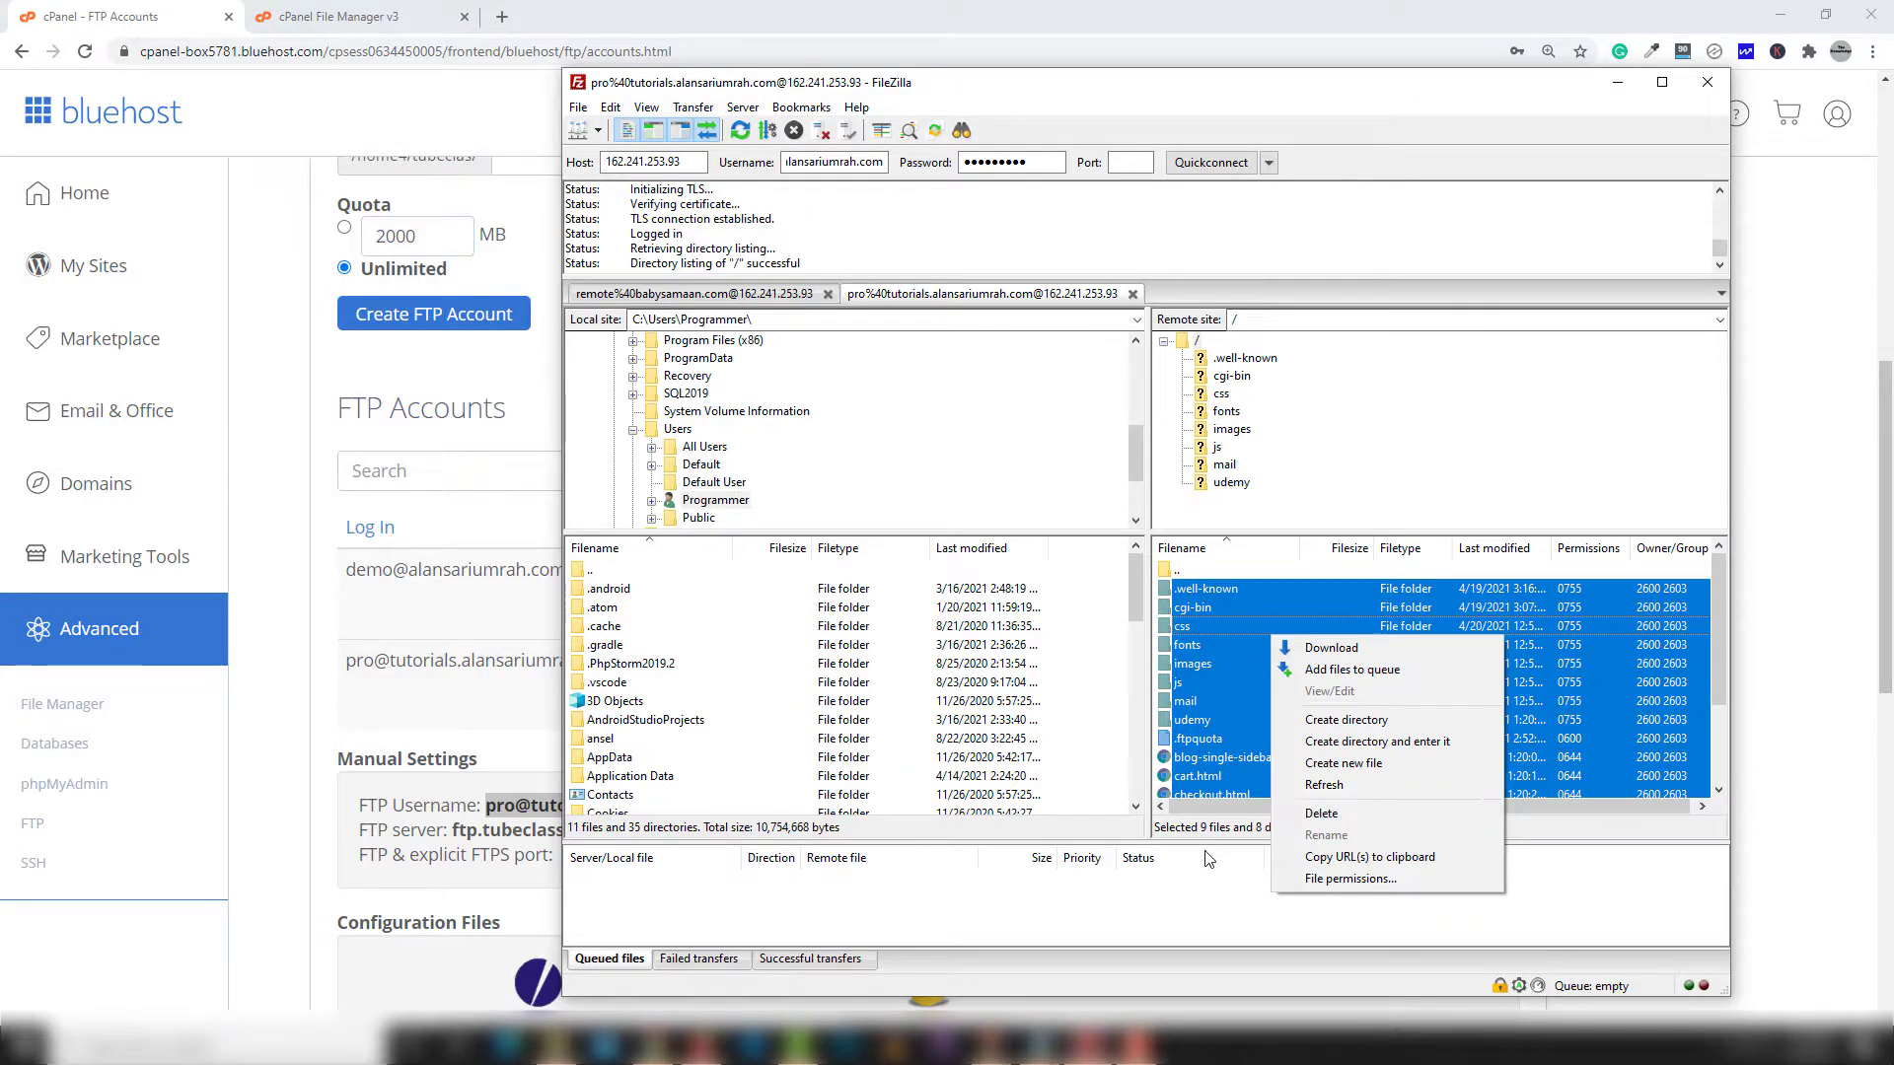
key(Escape)
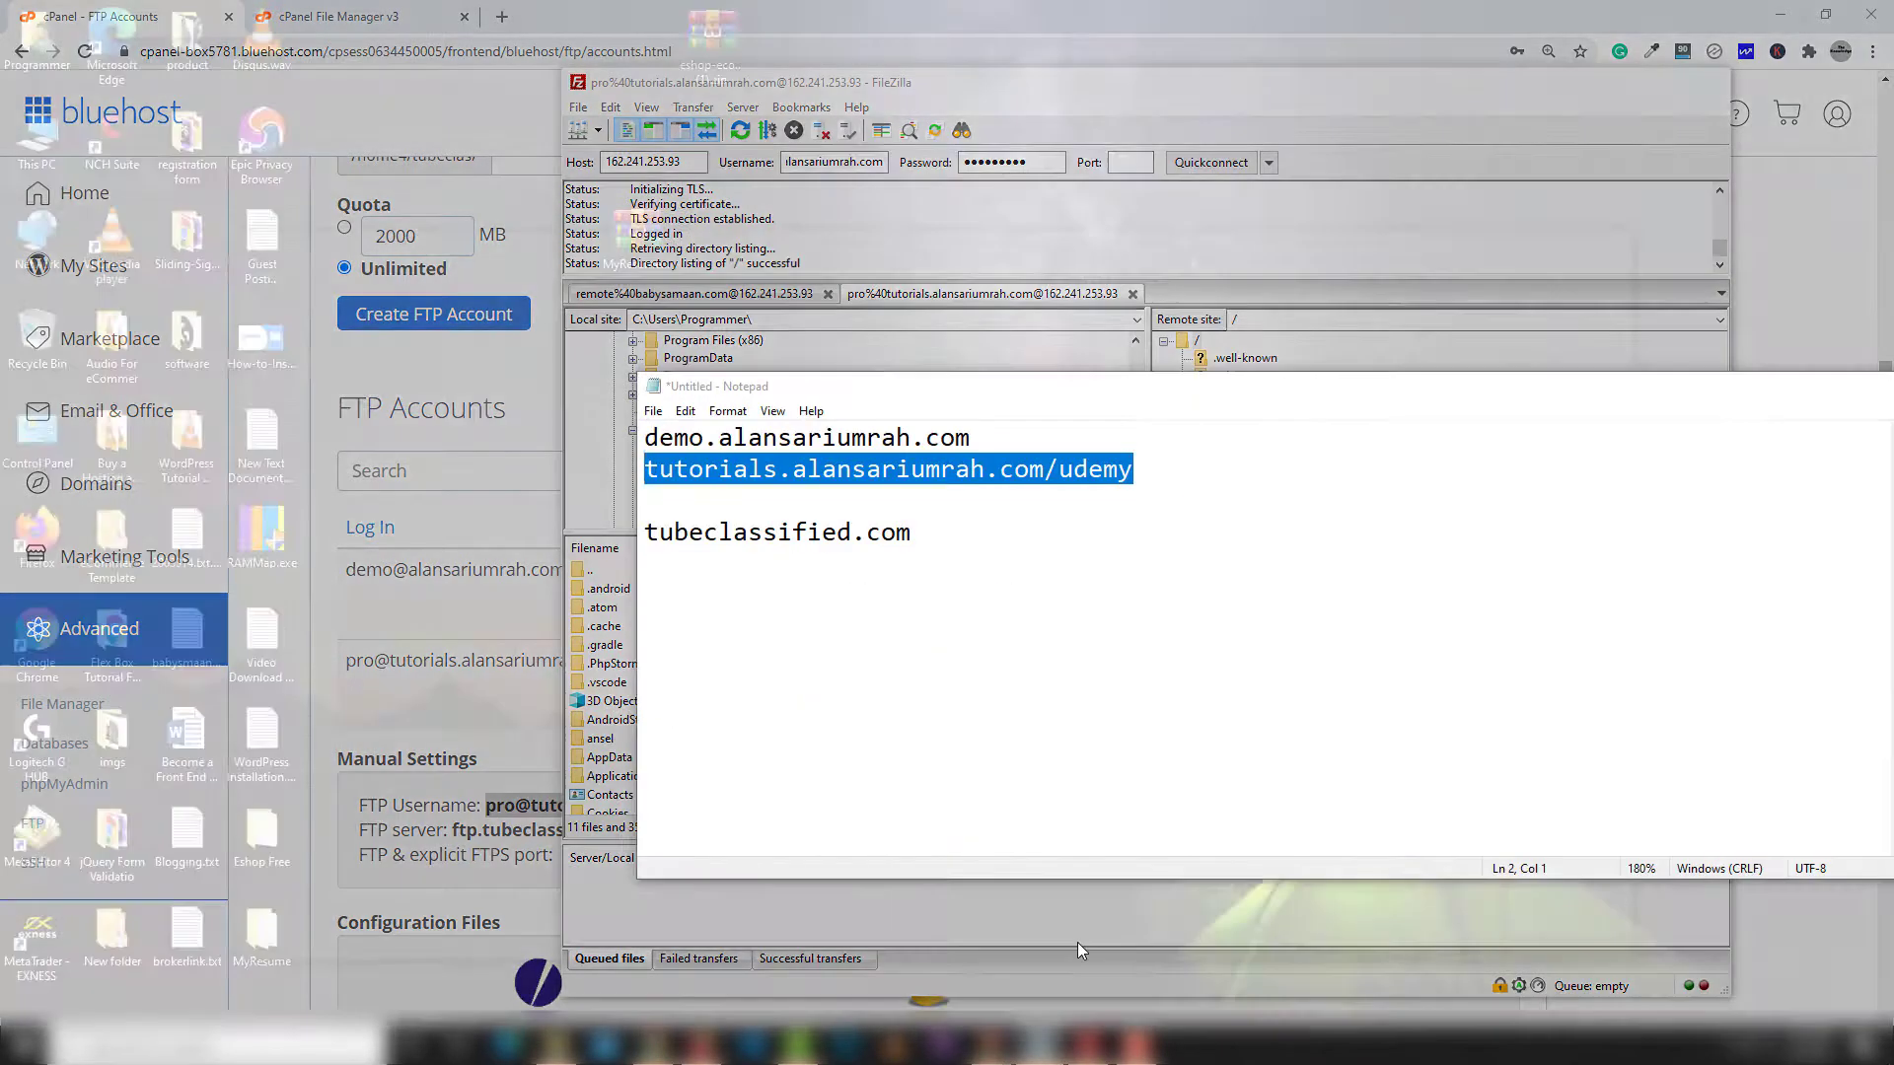
Open tutorials.alansariumrah.com in a new Chrome tab, copying the address from Notepad.
click(1077, 943)
click(967, 513)
drag(1044, 470, 577, 470)
key(ctrl+c)
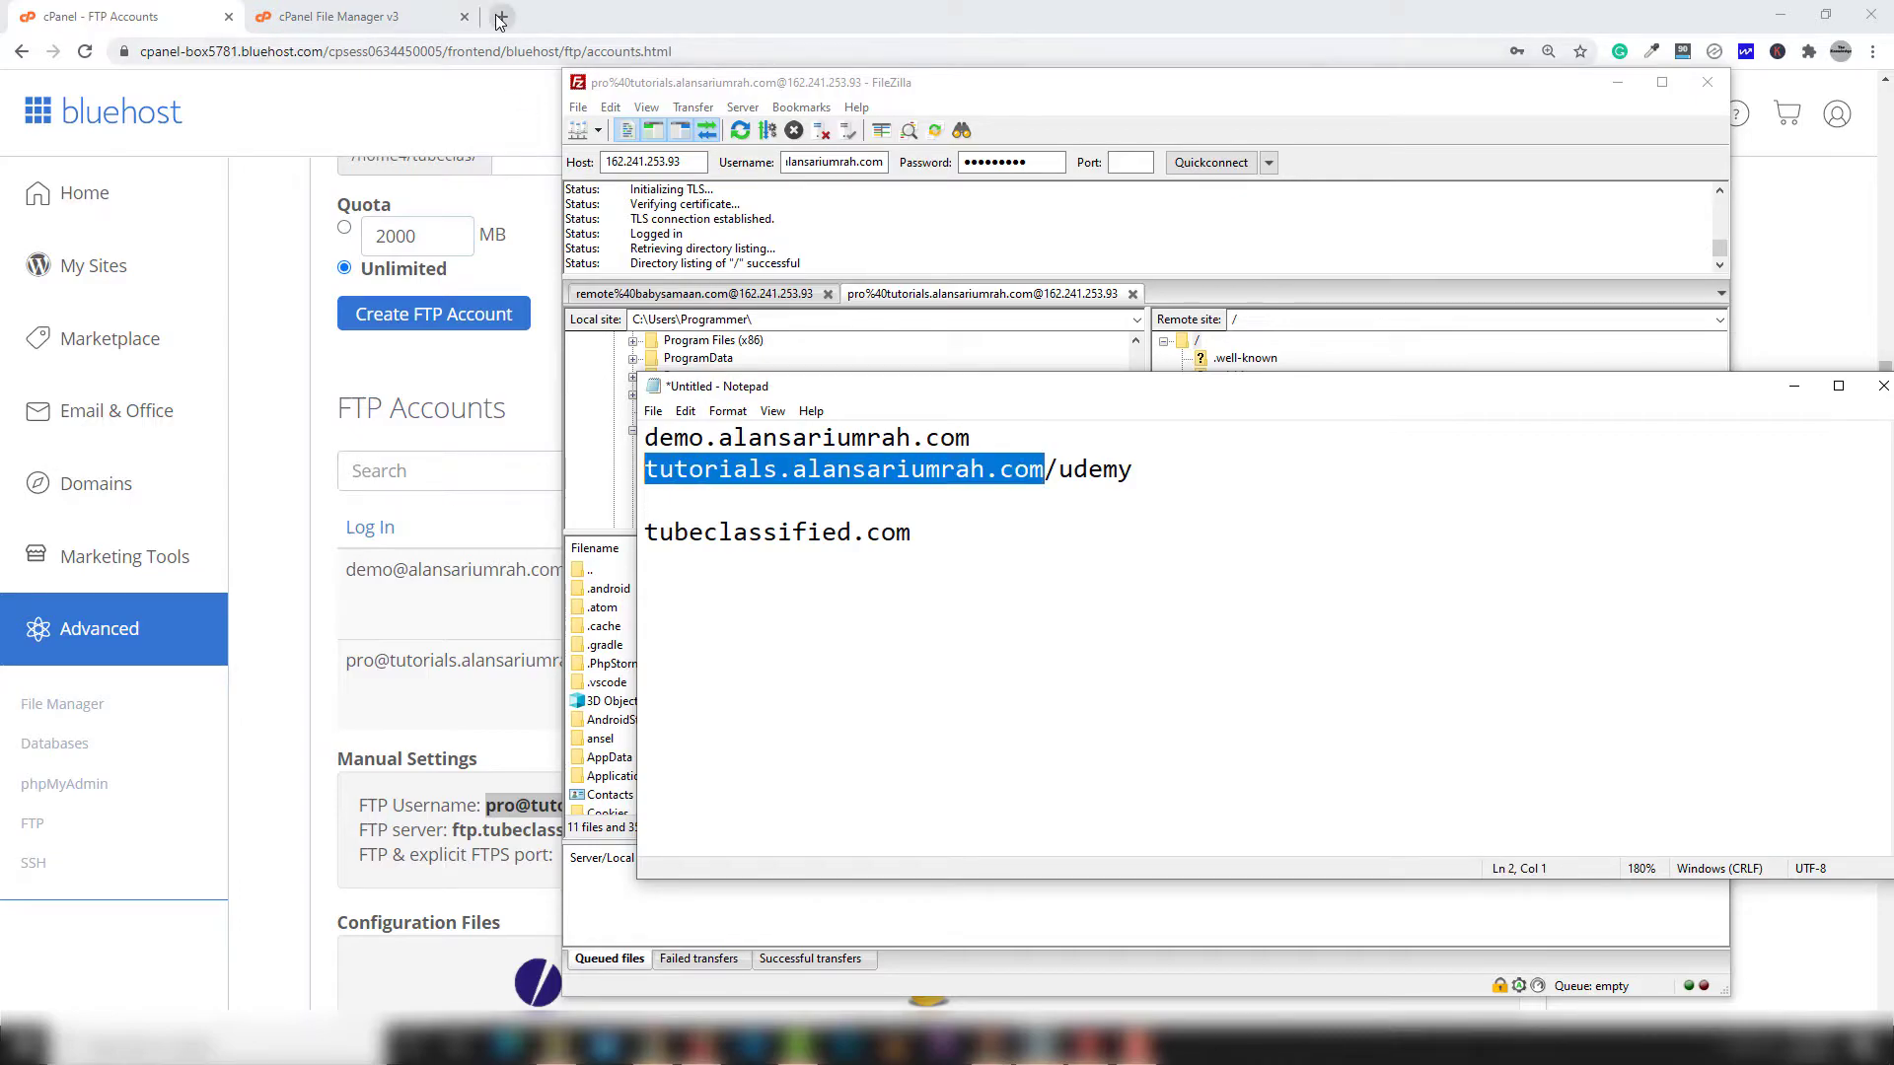
click(503, 16)
key(ctrl+v)
key(Return)
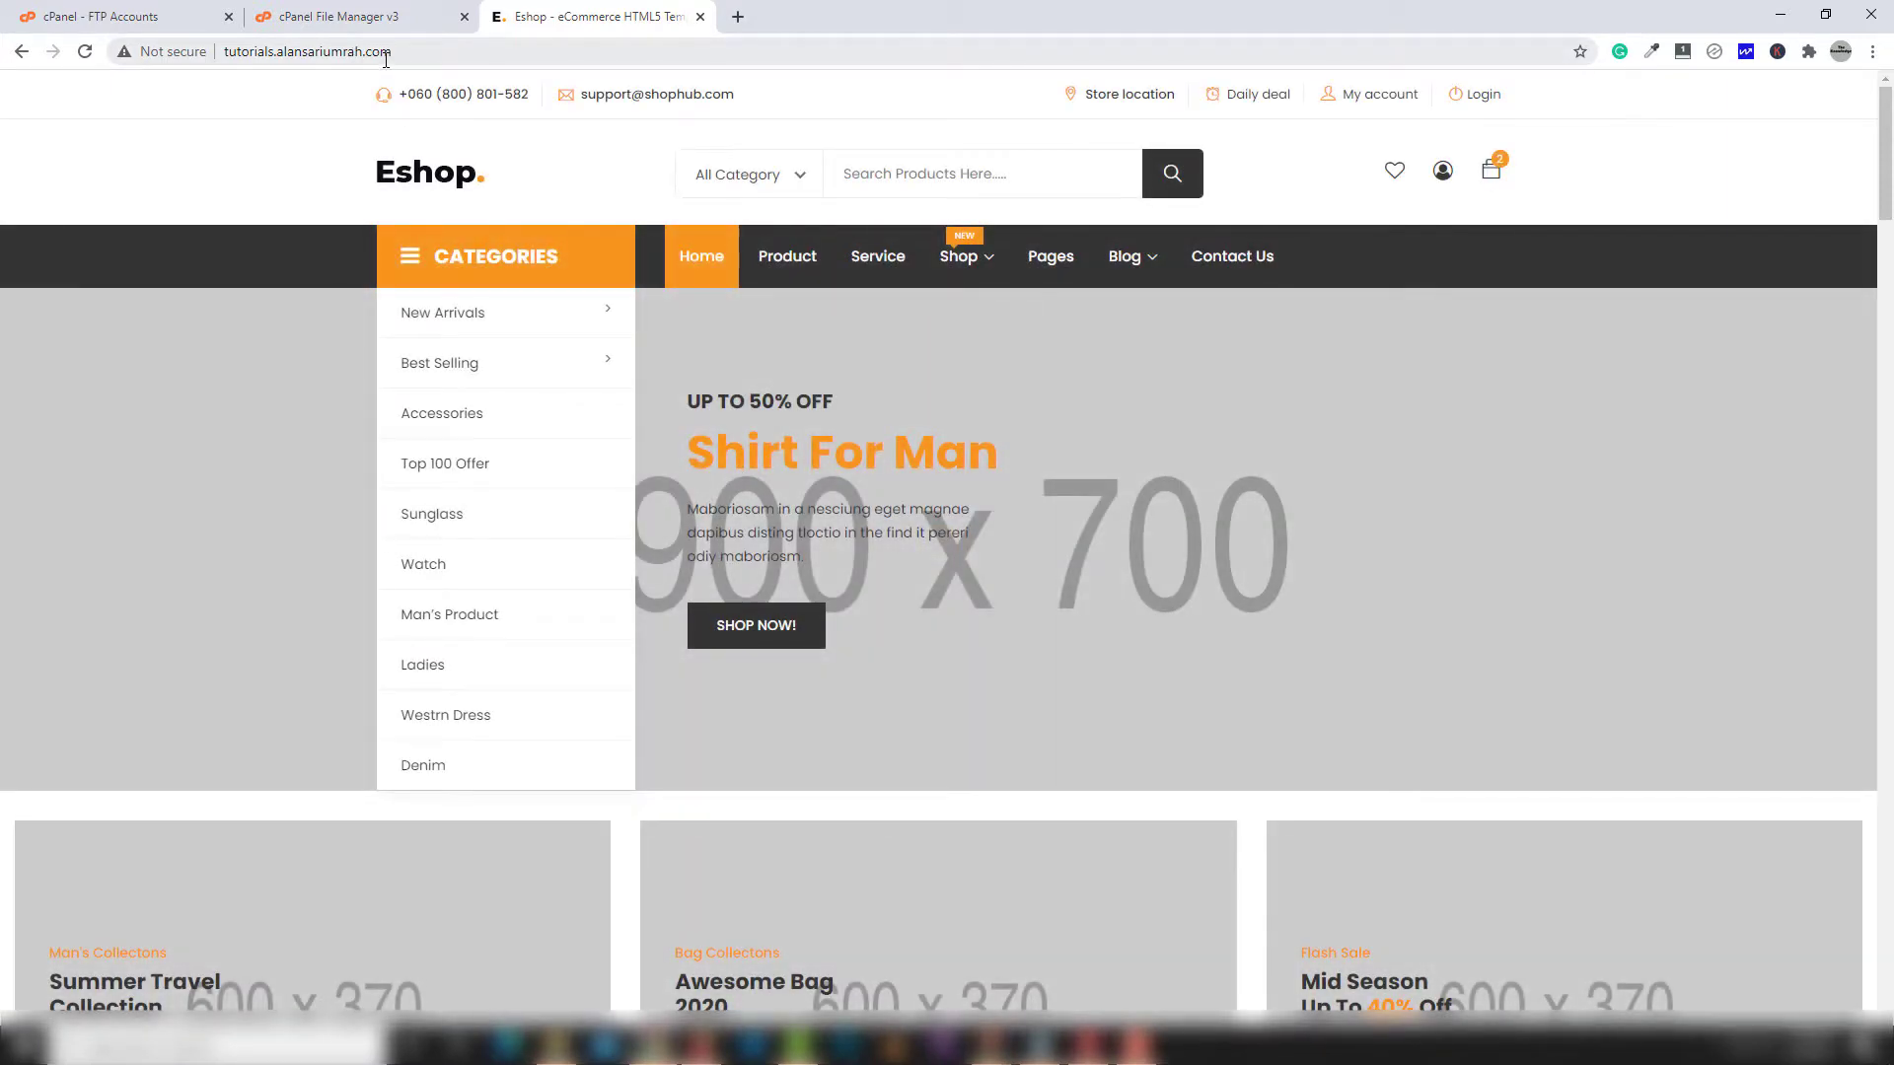
Load the /udemy/ MyResume page on the tutorials subdomain.
click(434, 56)
key(ctrl+a)
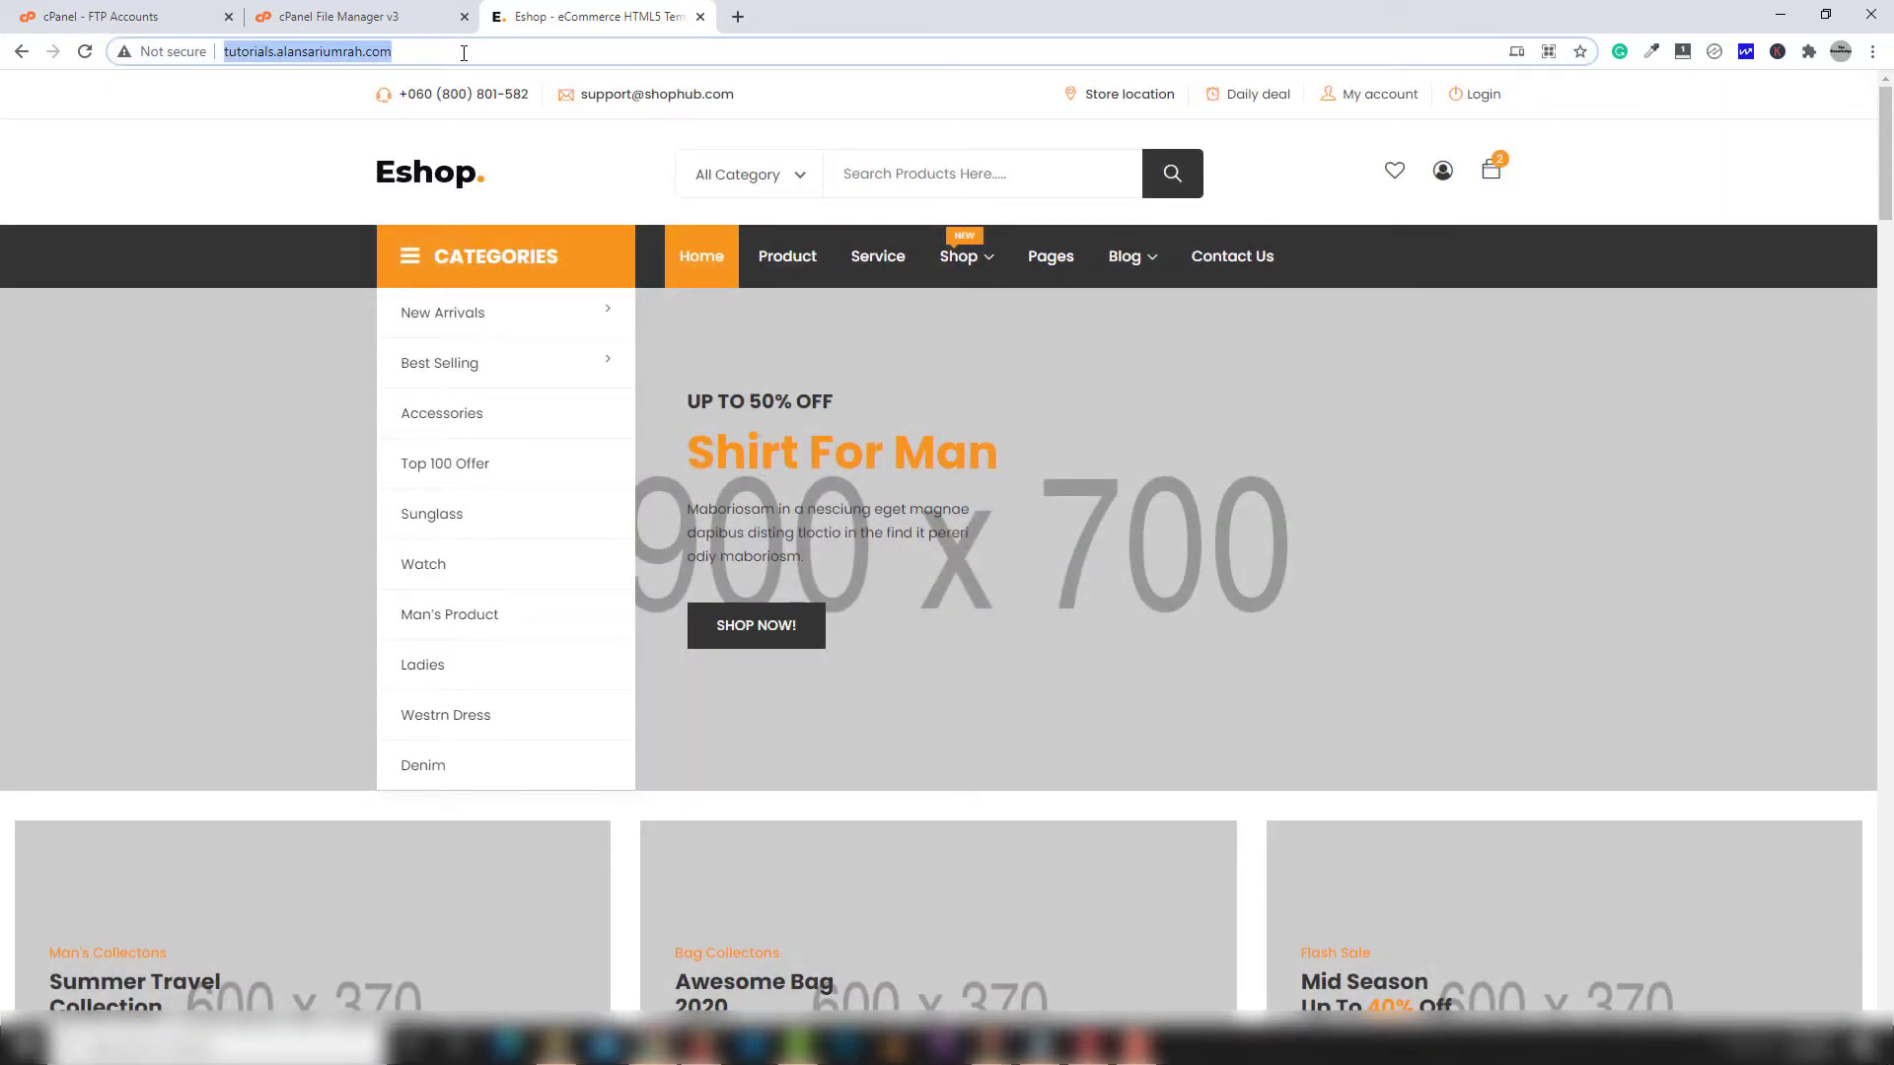
click(464, 52)
text(/udemy/)
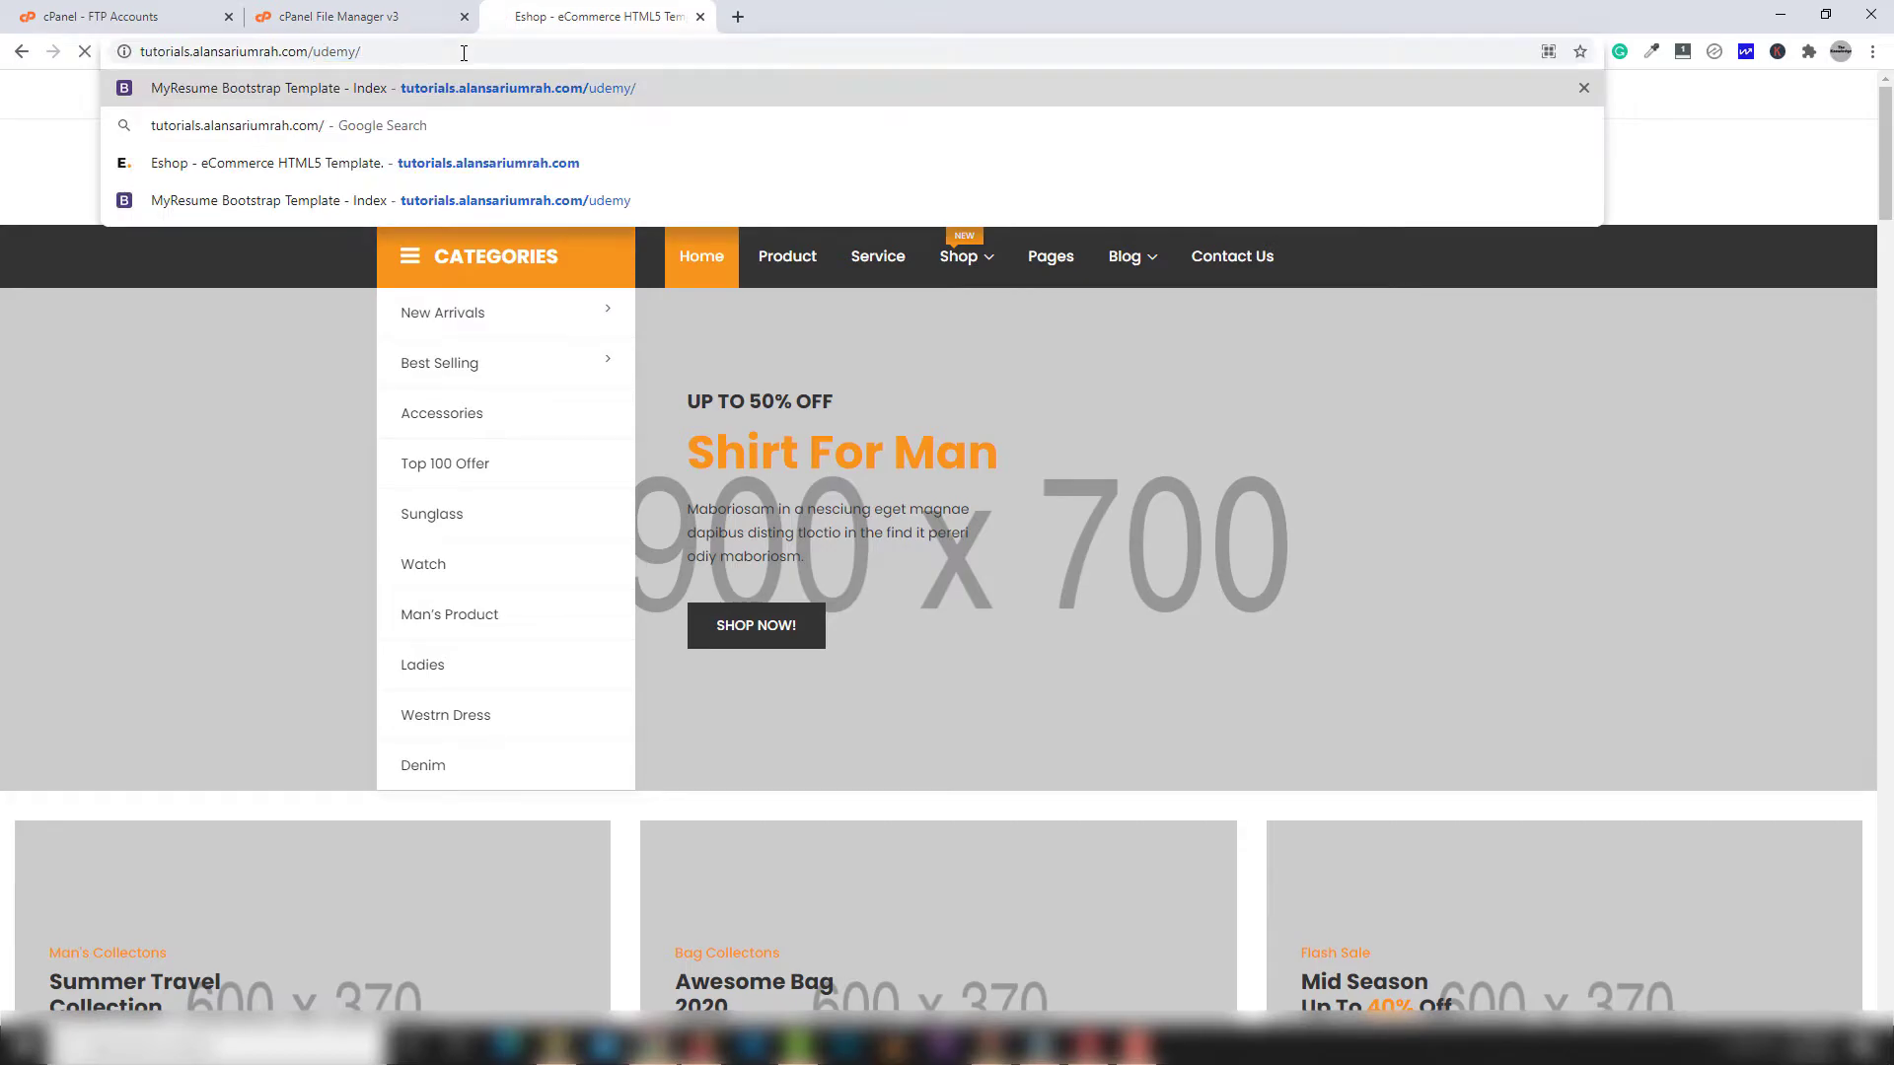
key(Return)
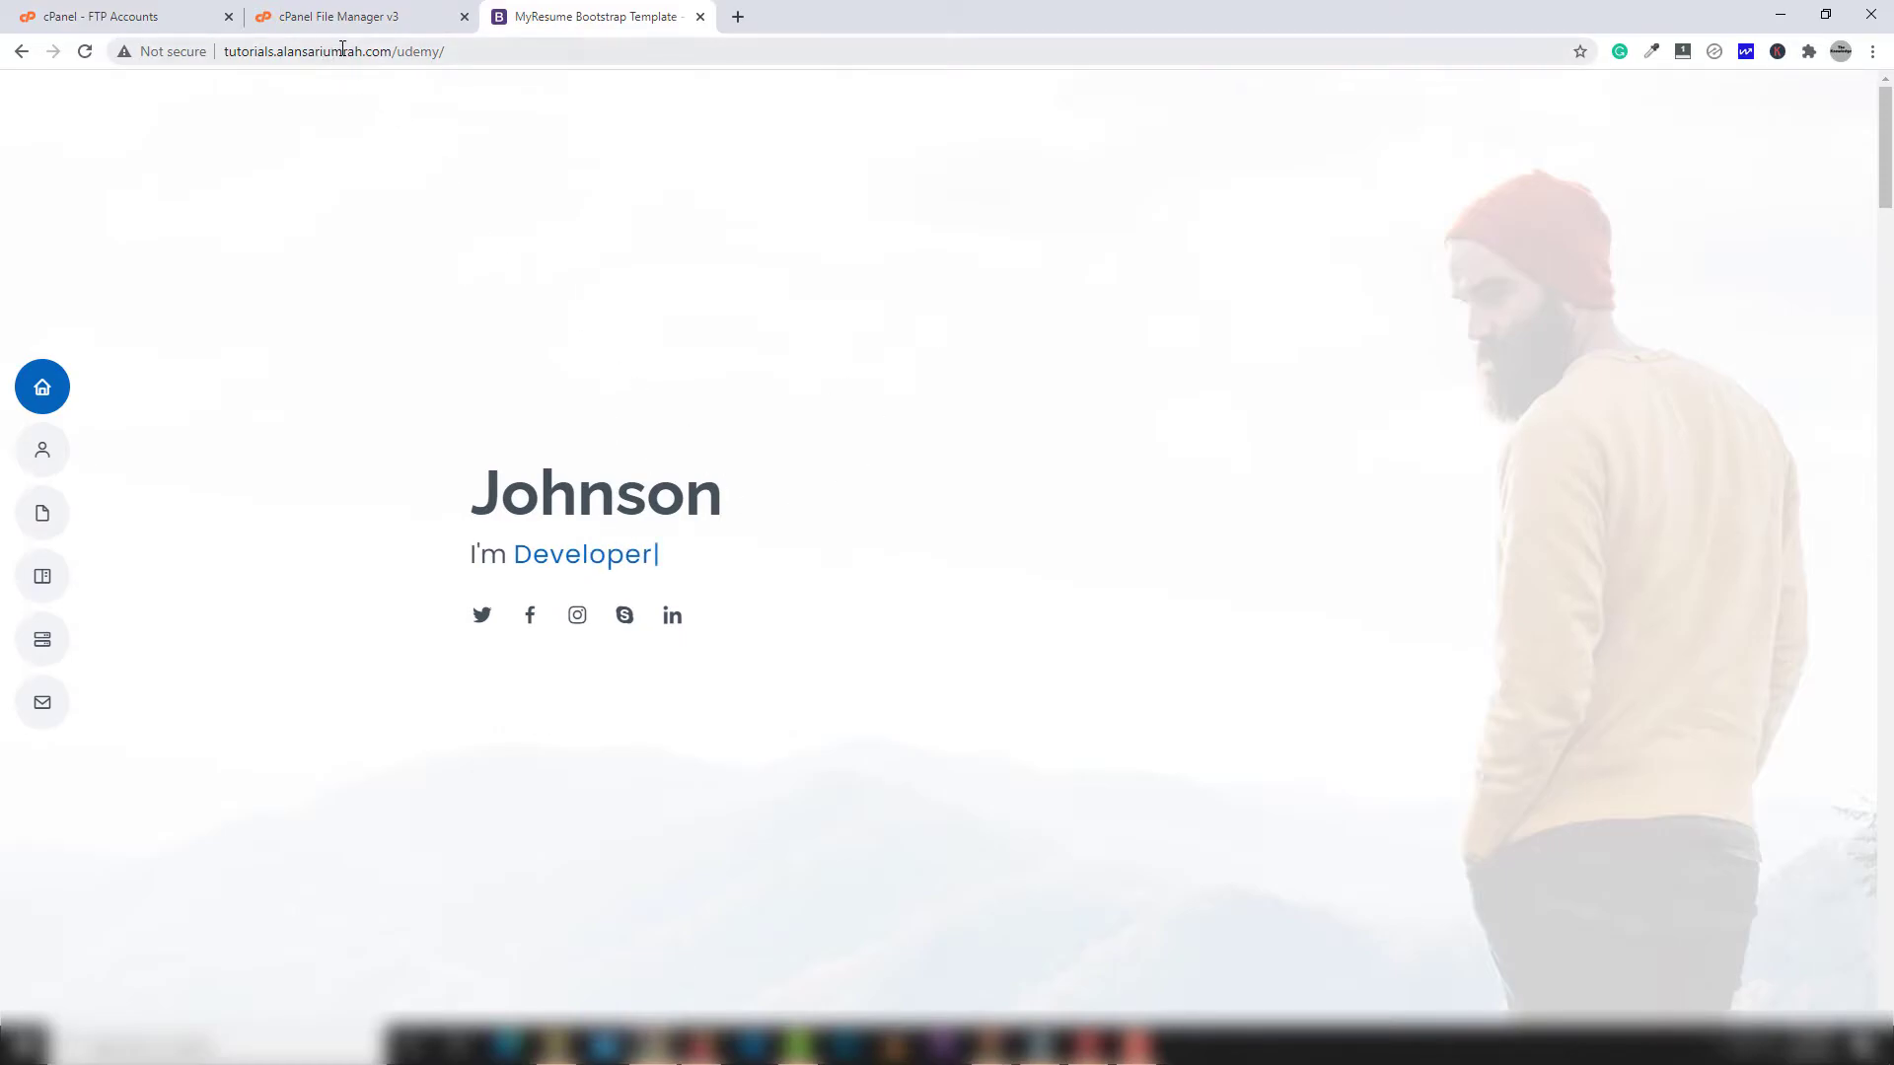
Return to the subdomain's Eshop home page and switch back to FileZilla.
drag(397, 51, 613, 62)
key(BackSpace)
key(Return)
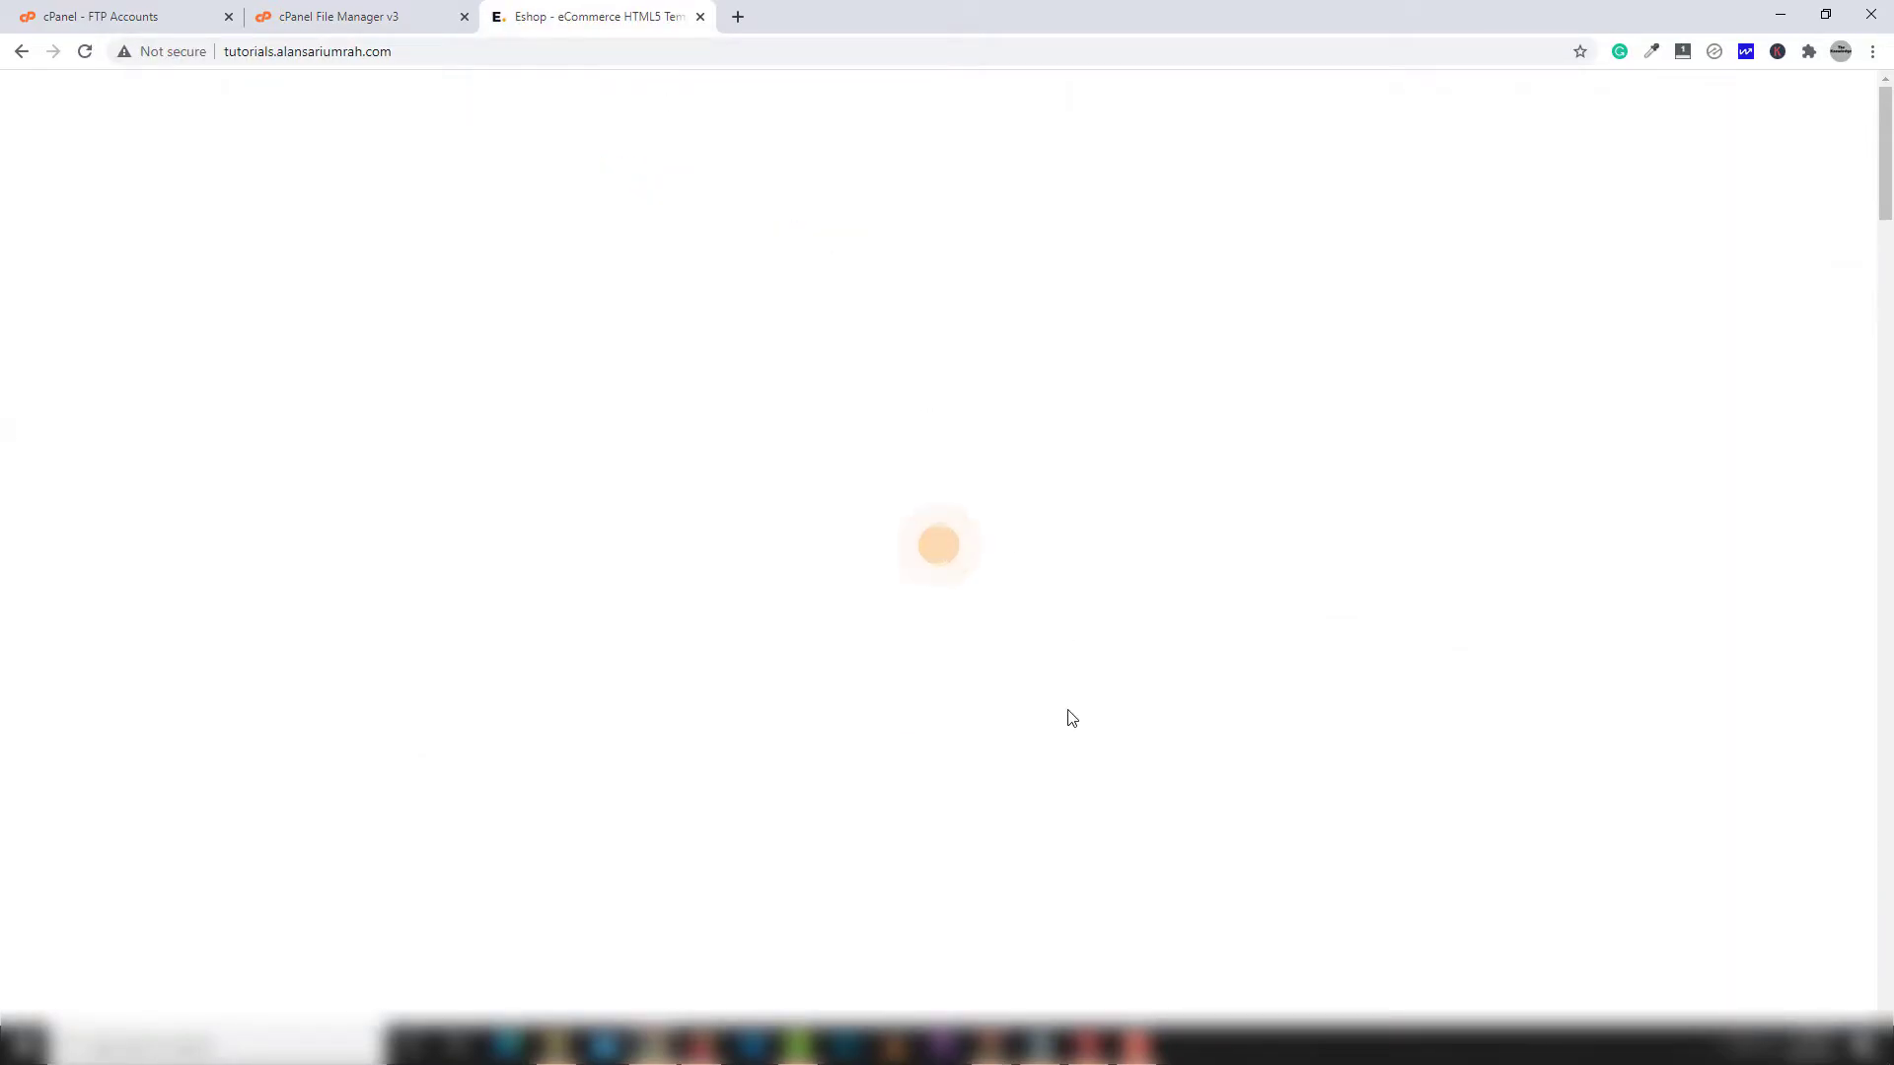
key(alt+Tab)
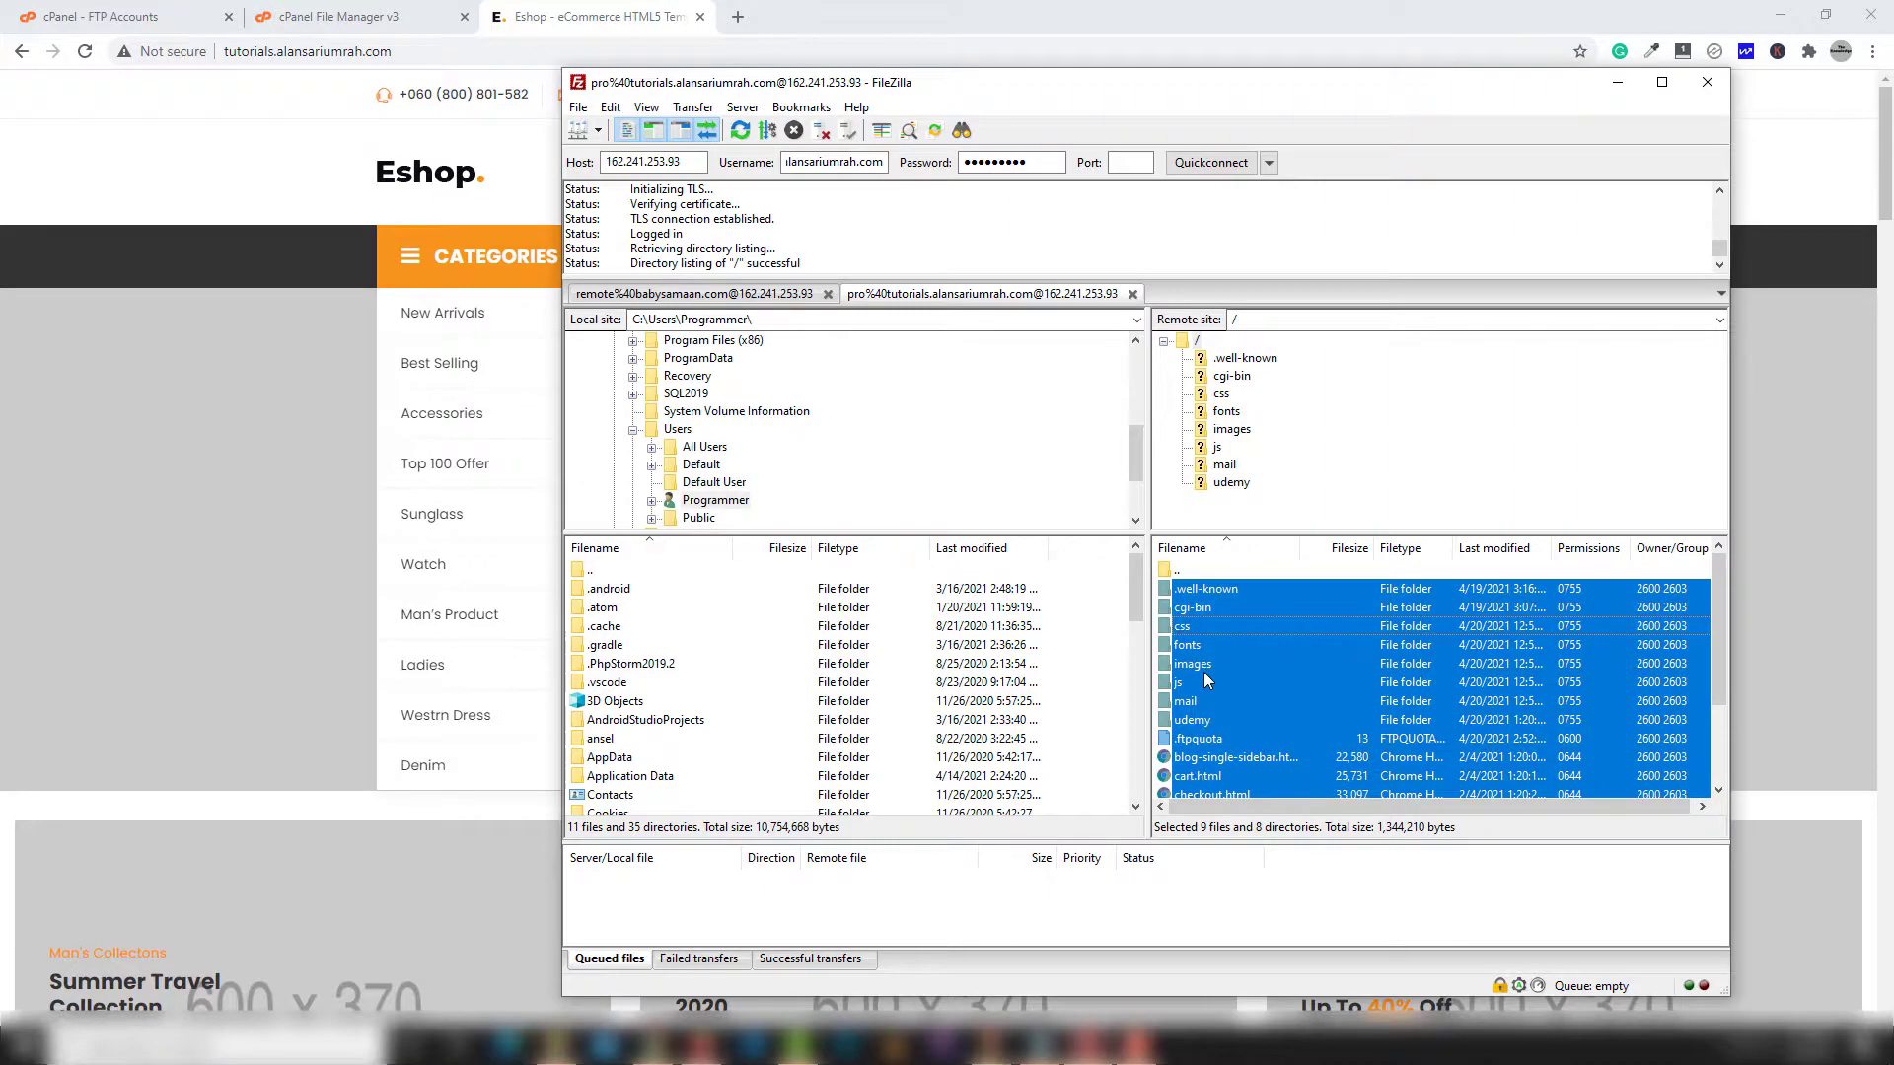
Delete the 9 files and 8 directories, then reload the site to see an empty index.
key(Delete)
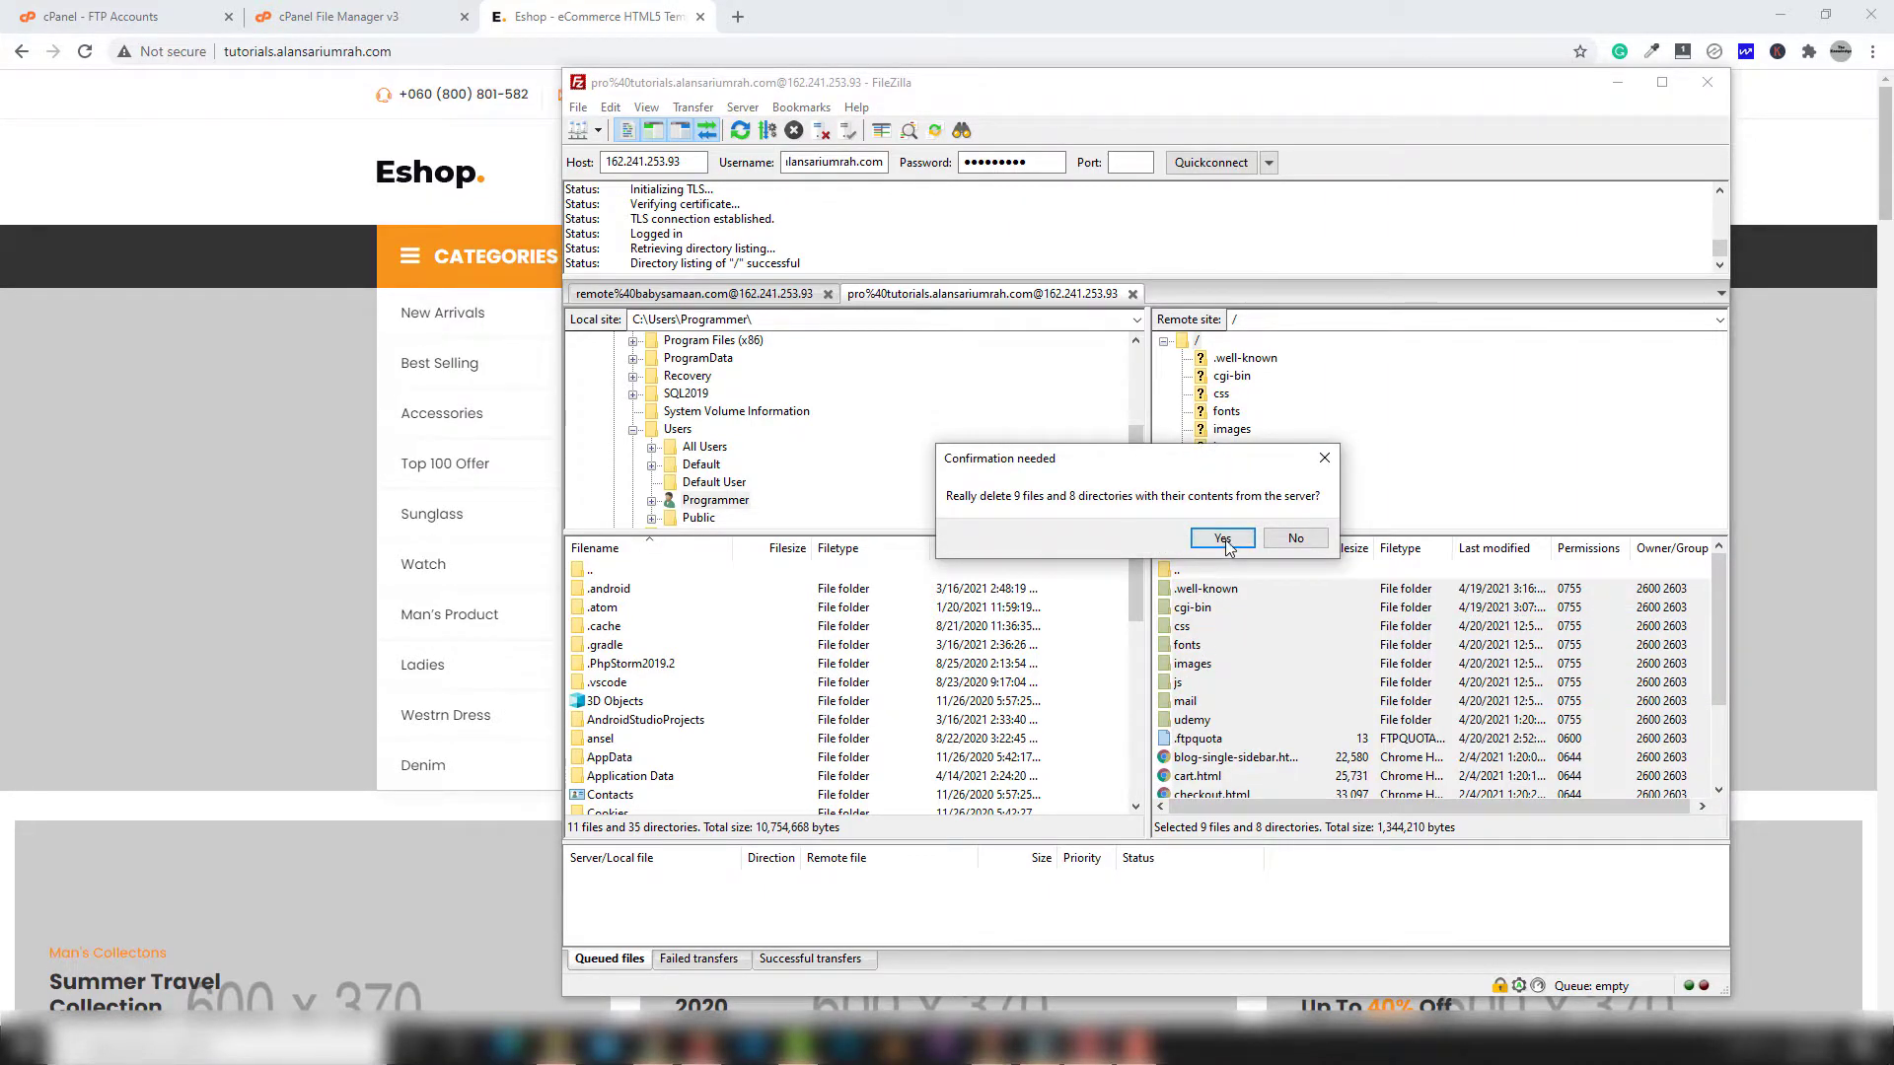
click(1222, 538)
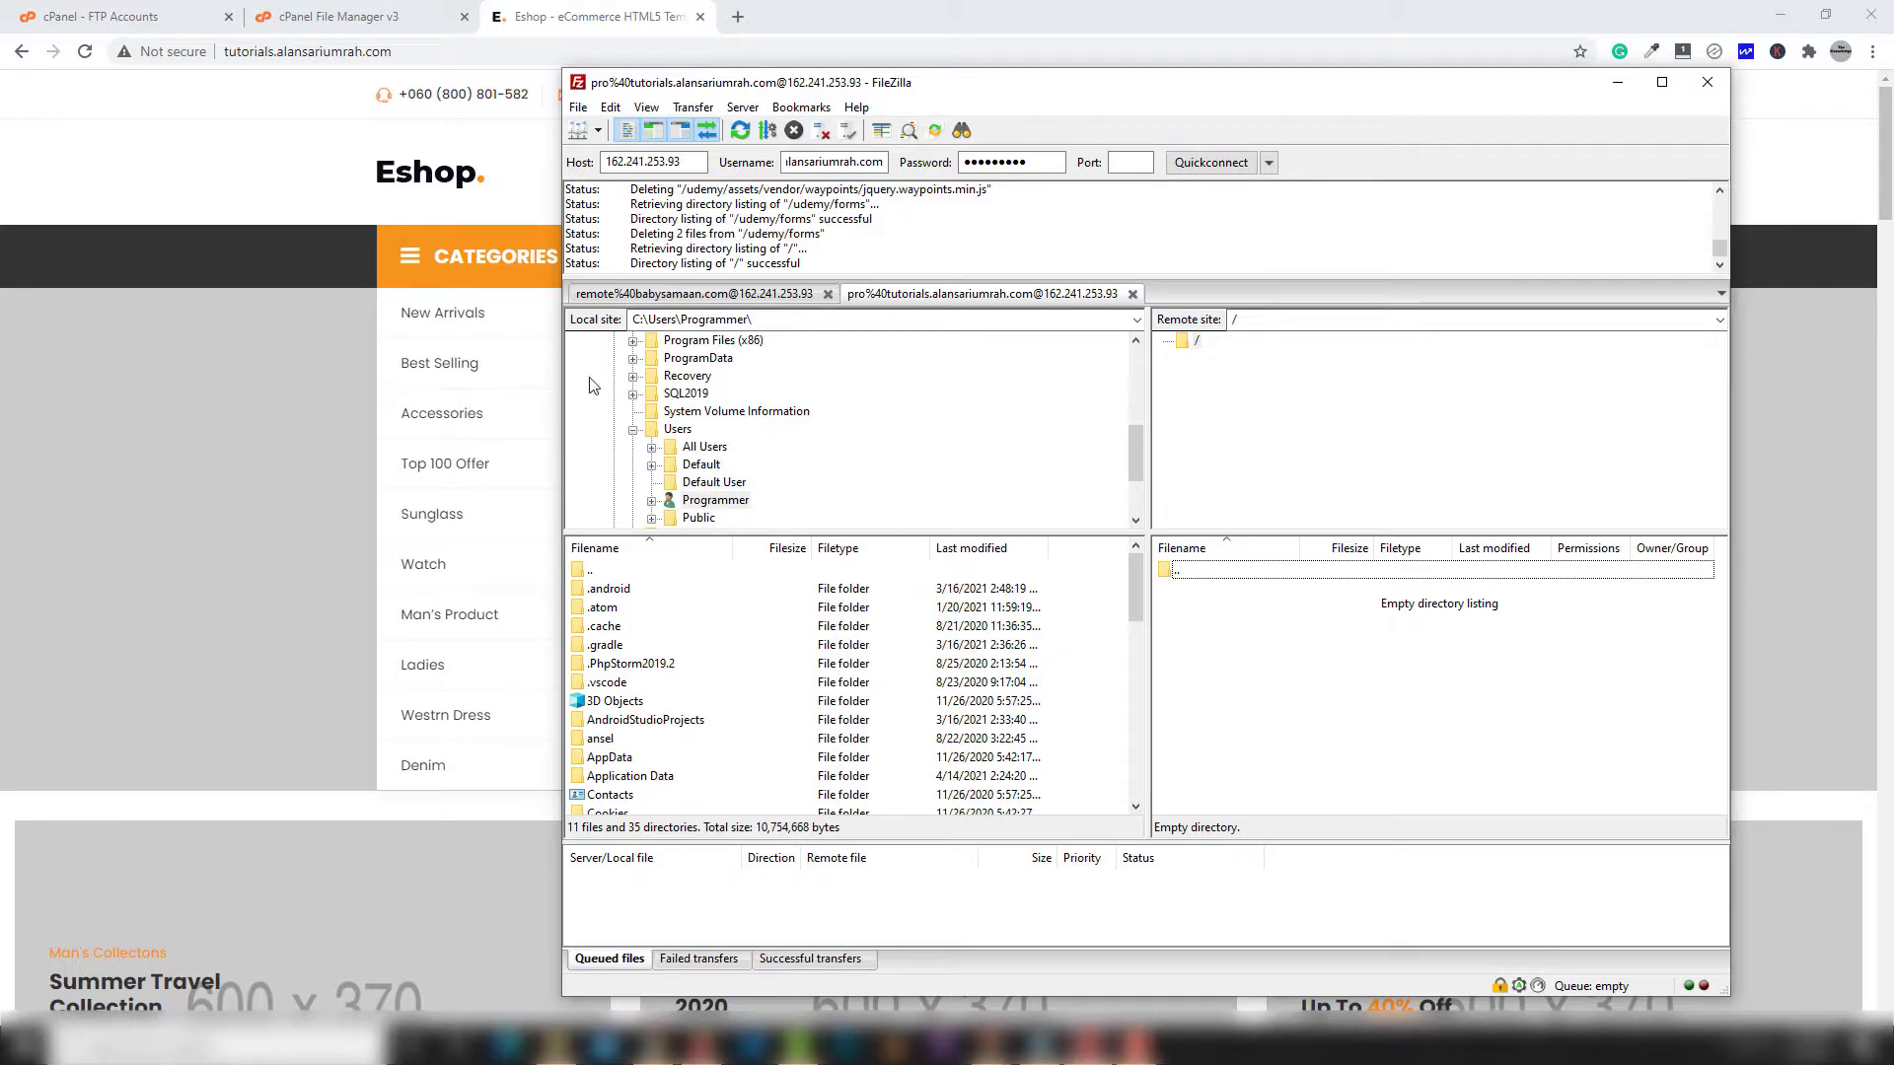
click(412, 52)
key(Return)
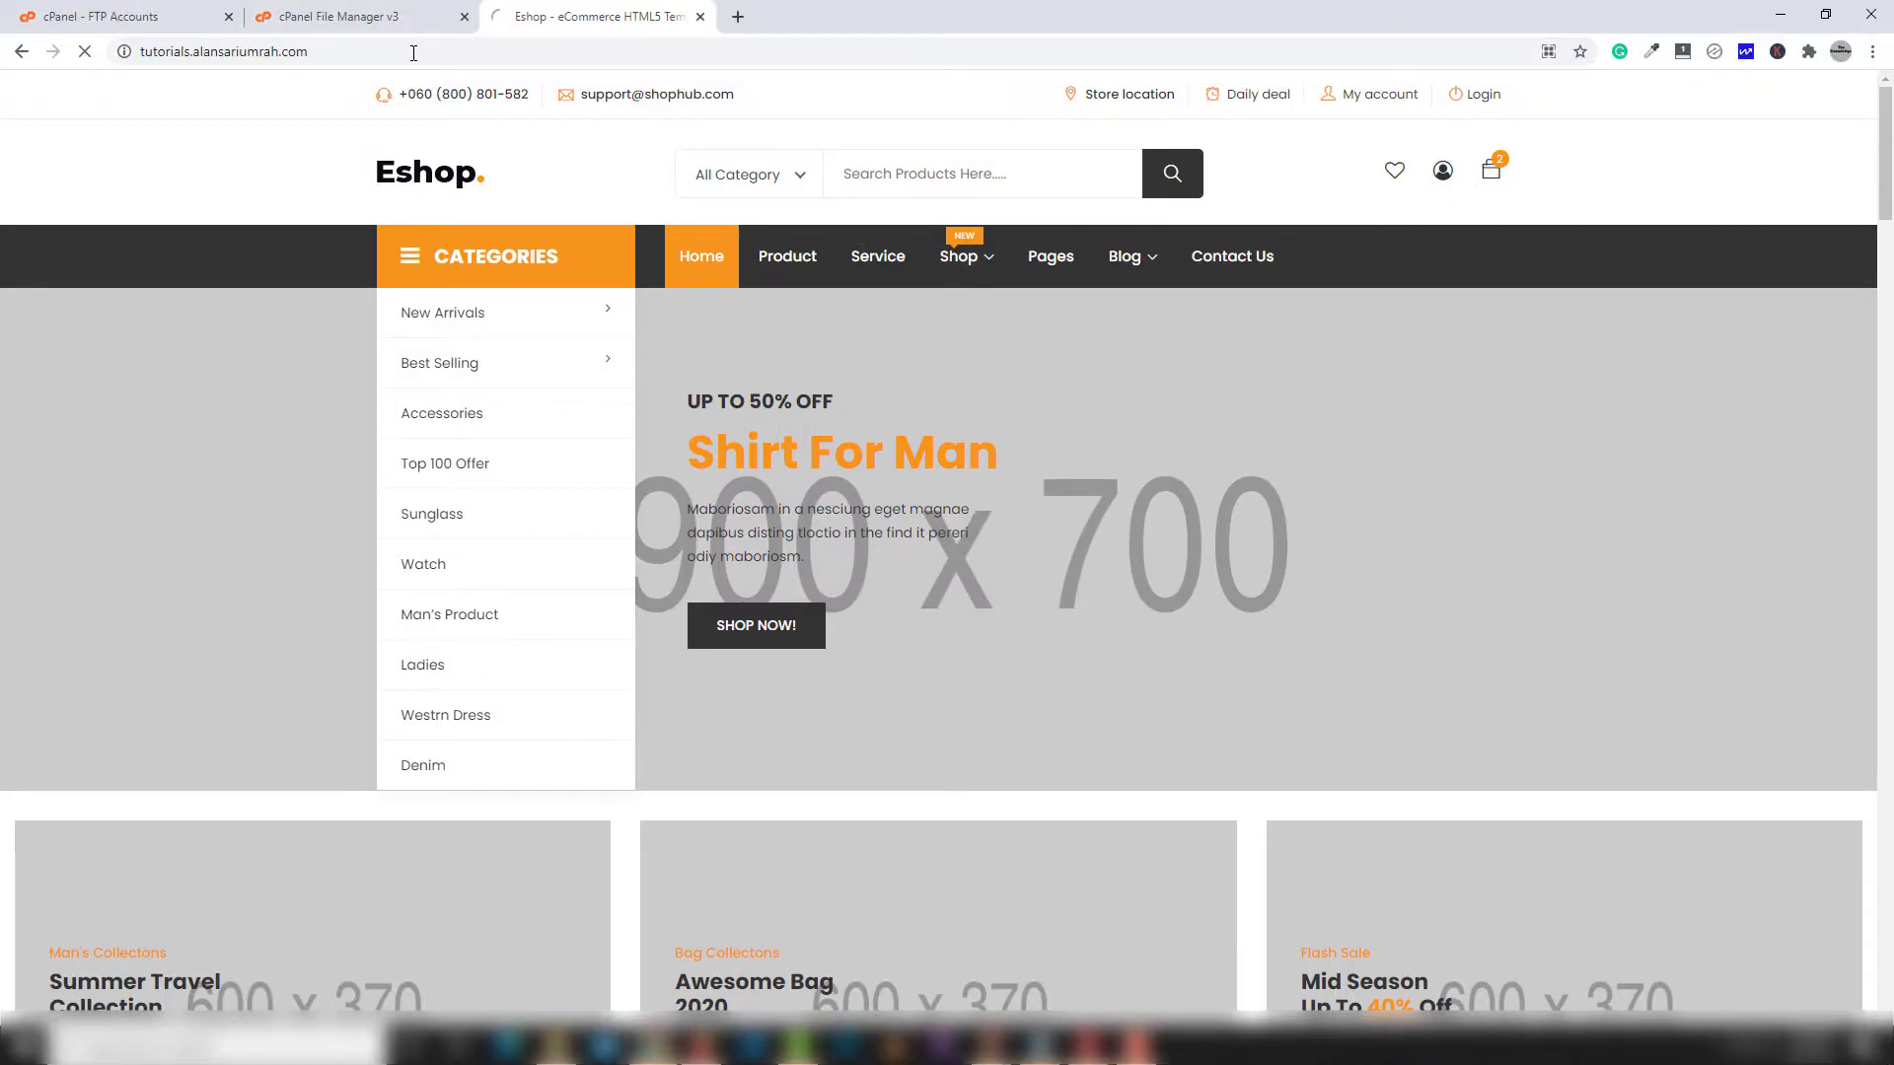
Reload the cPanel File Manager and open public_html/tutorials to confirm it is now empty.
click(308, 14)
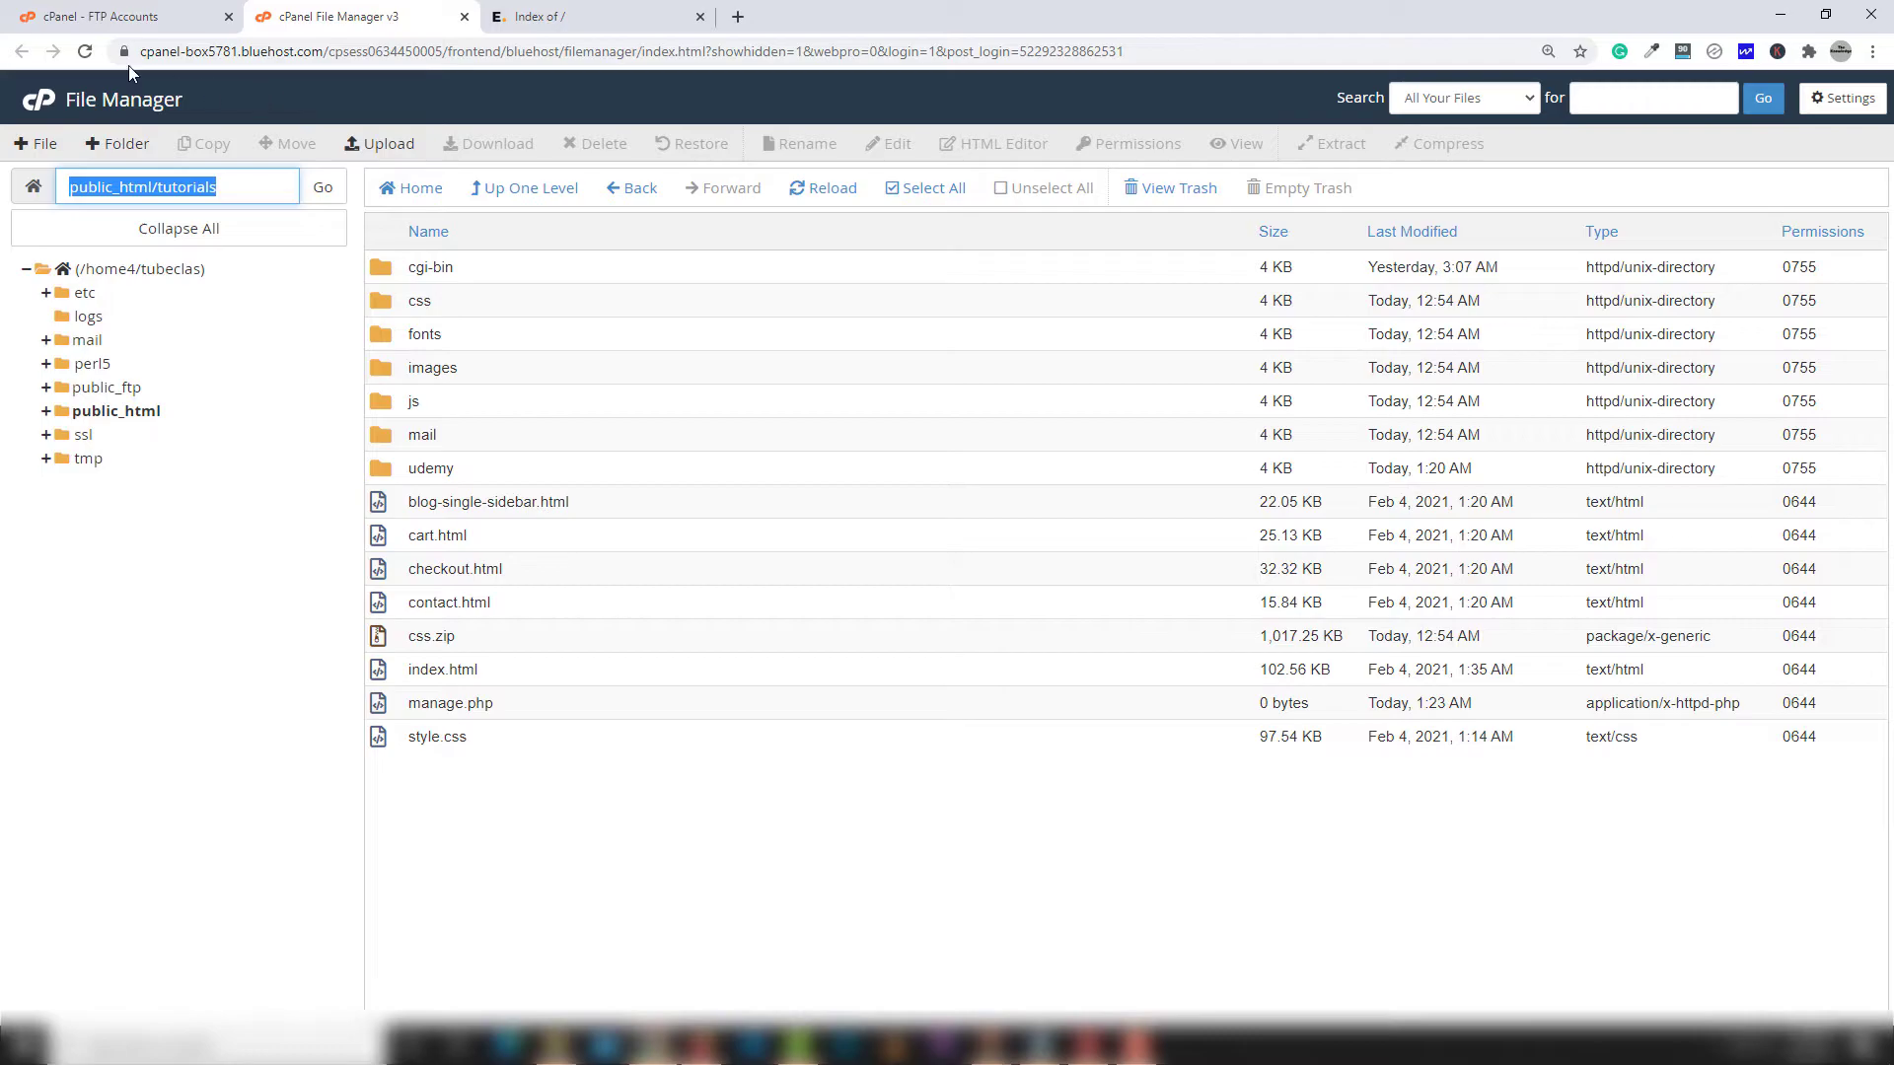
click(86, 51)
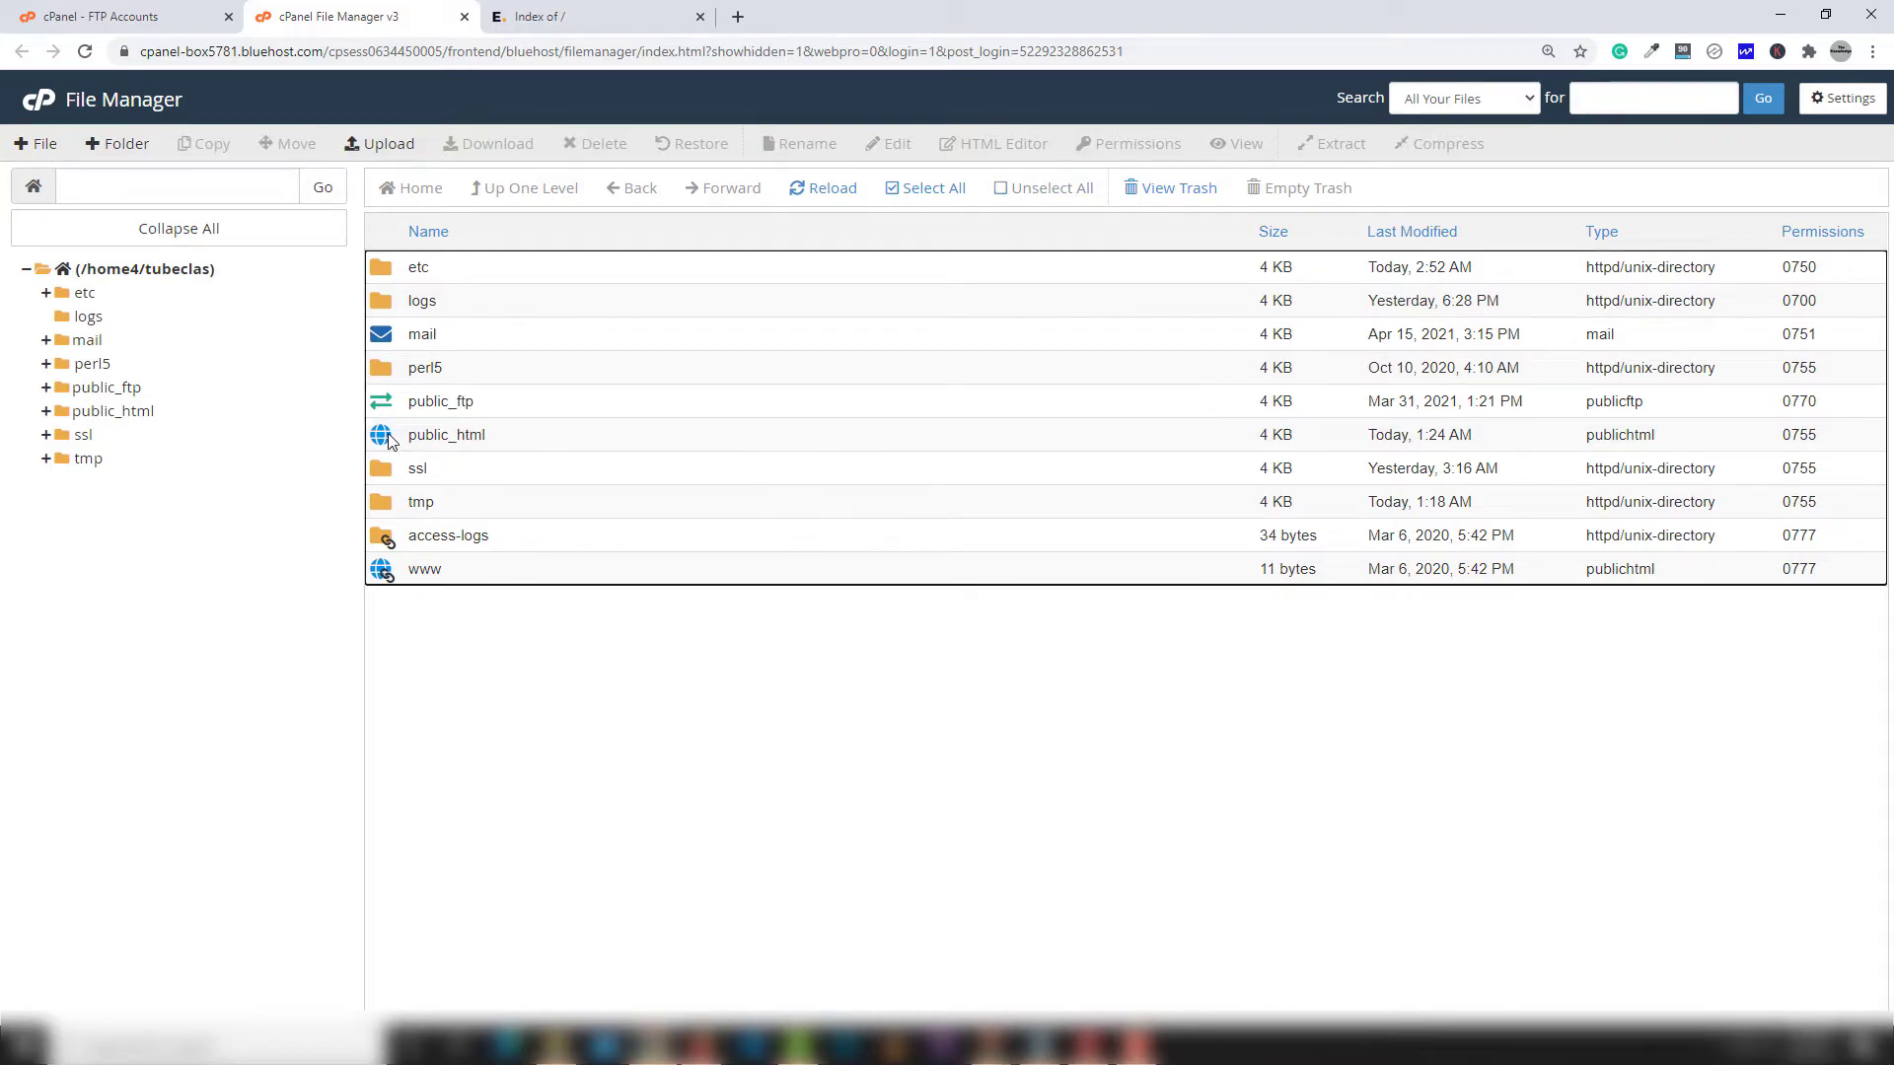
double_click(434, 435)
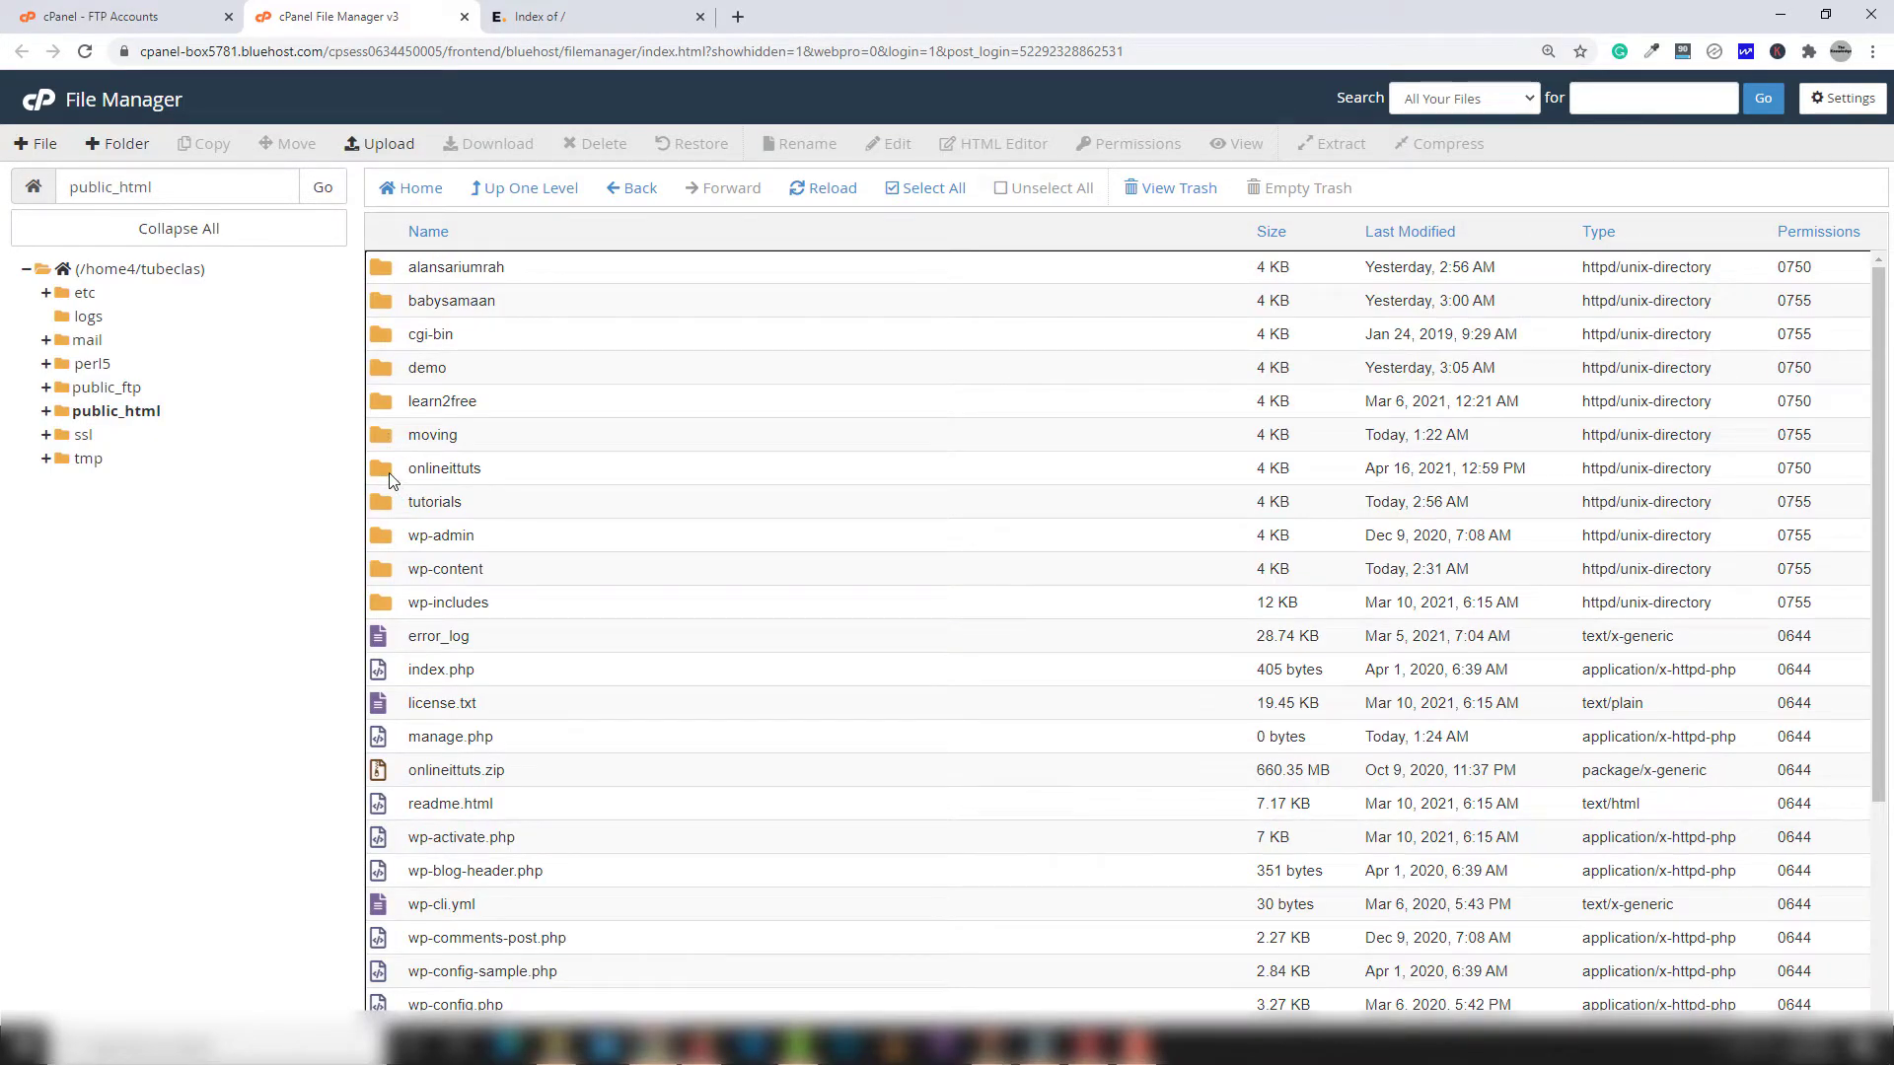
double_click(404, 509)
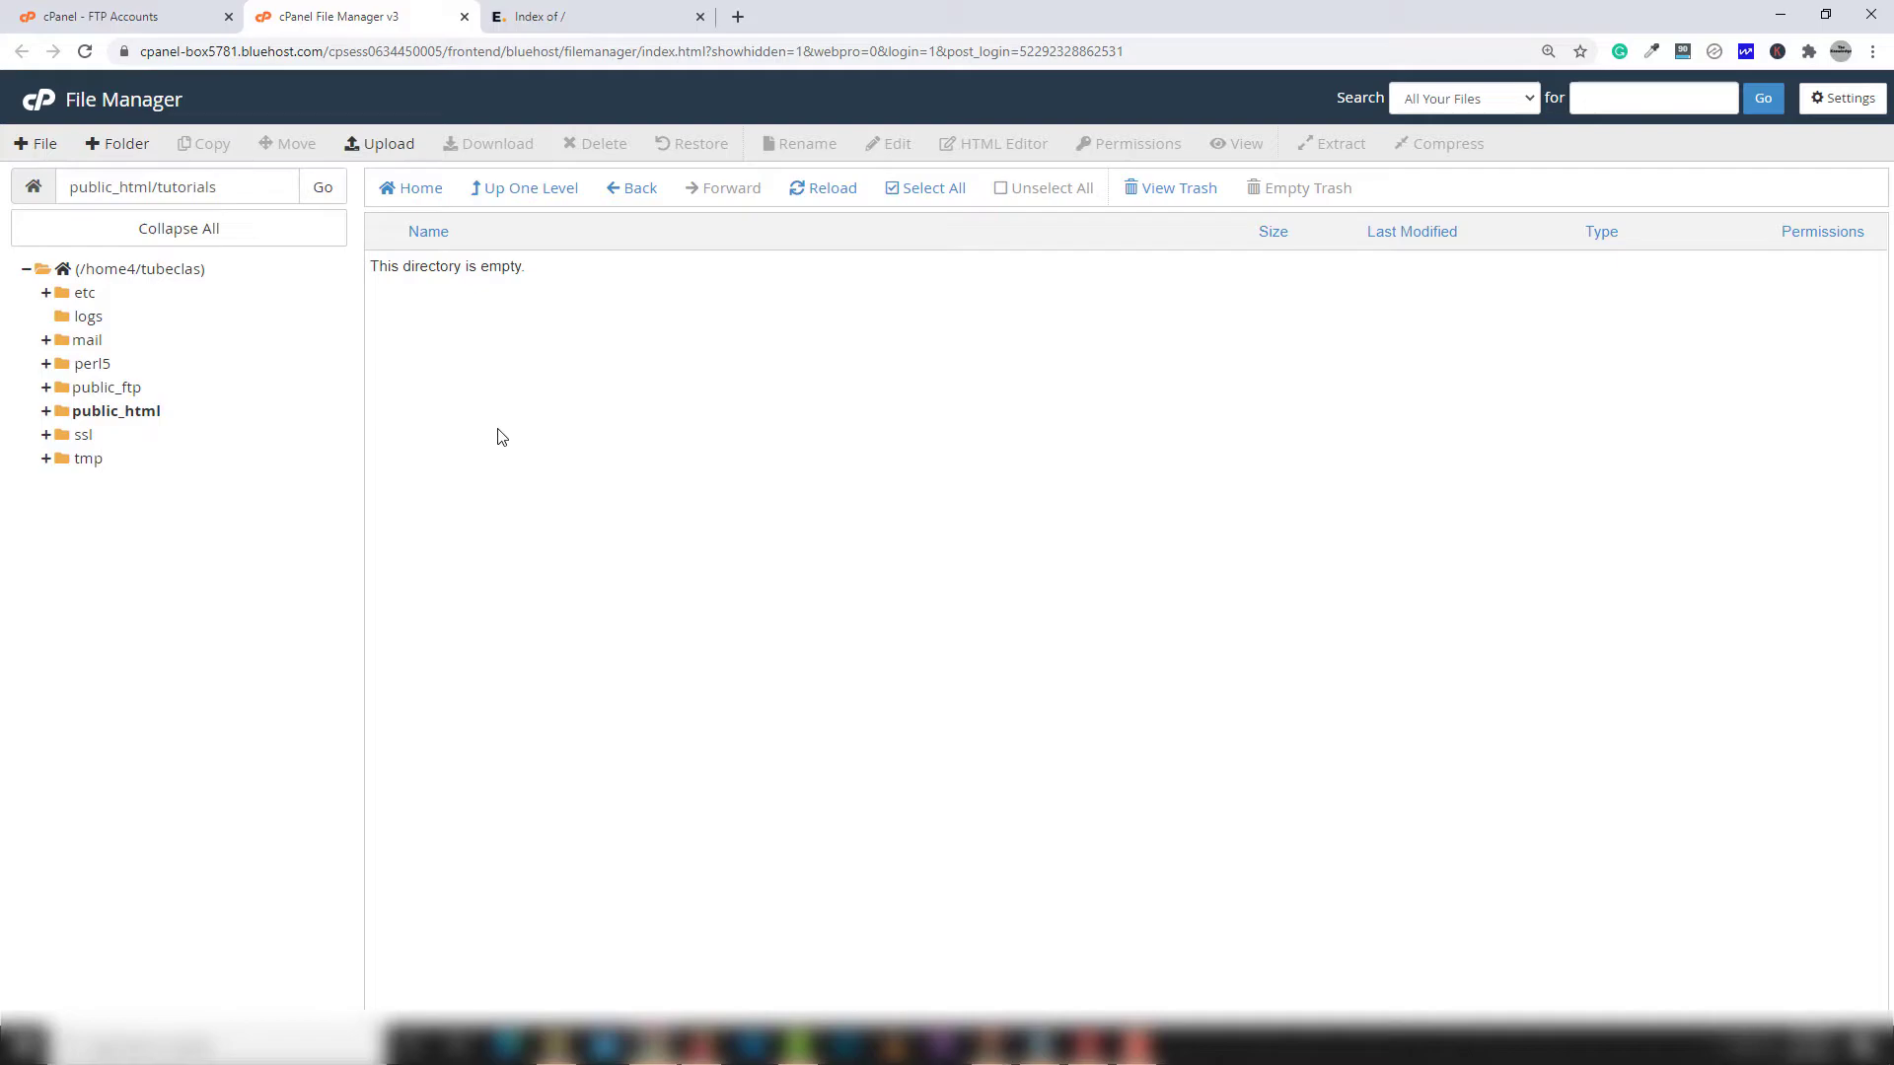
key(alt+Tab)
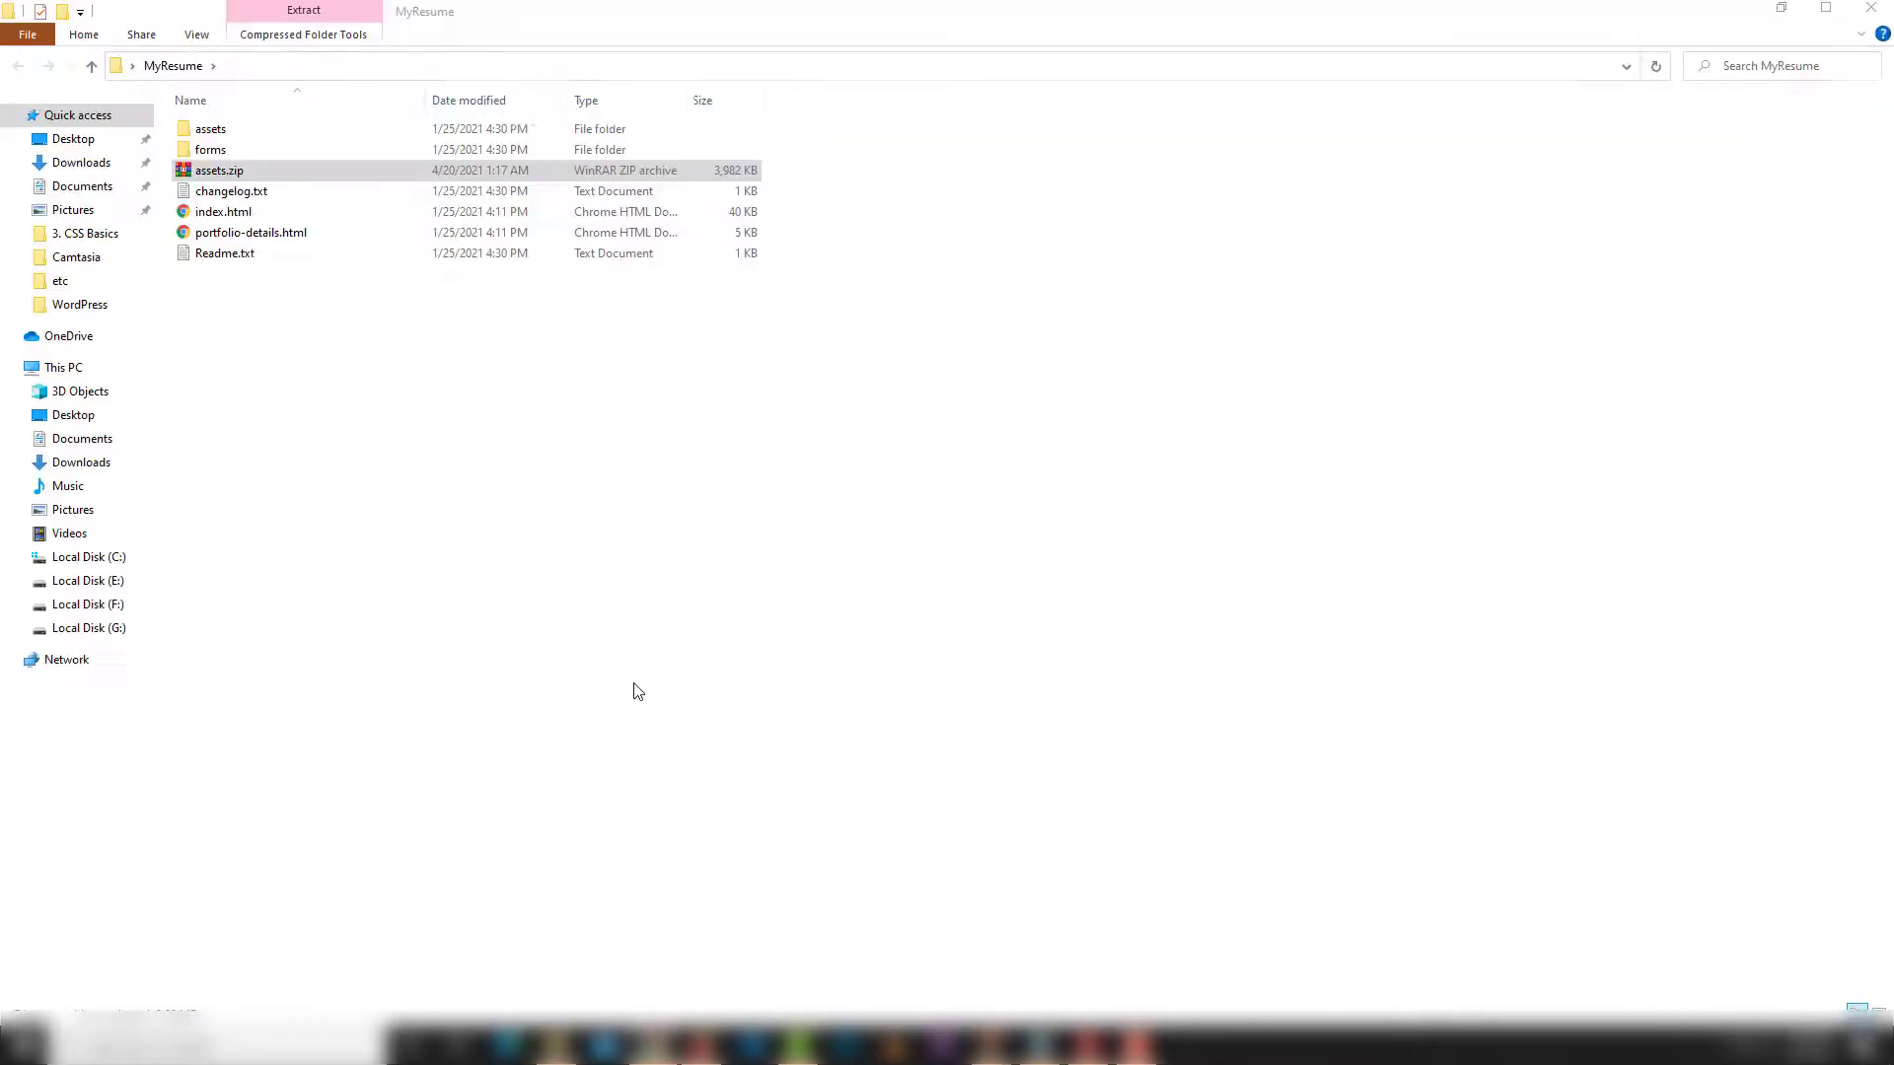
Preview the desktop MyResume folder's index.html in Chrome, close it, and return to FileZilla.
key(super+d)
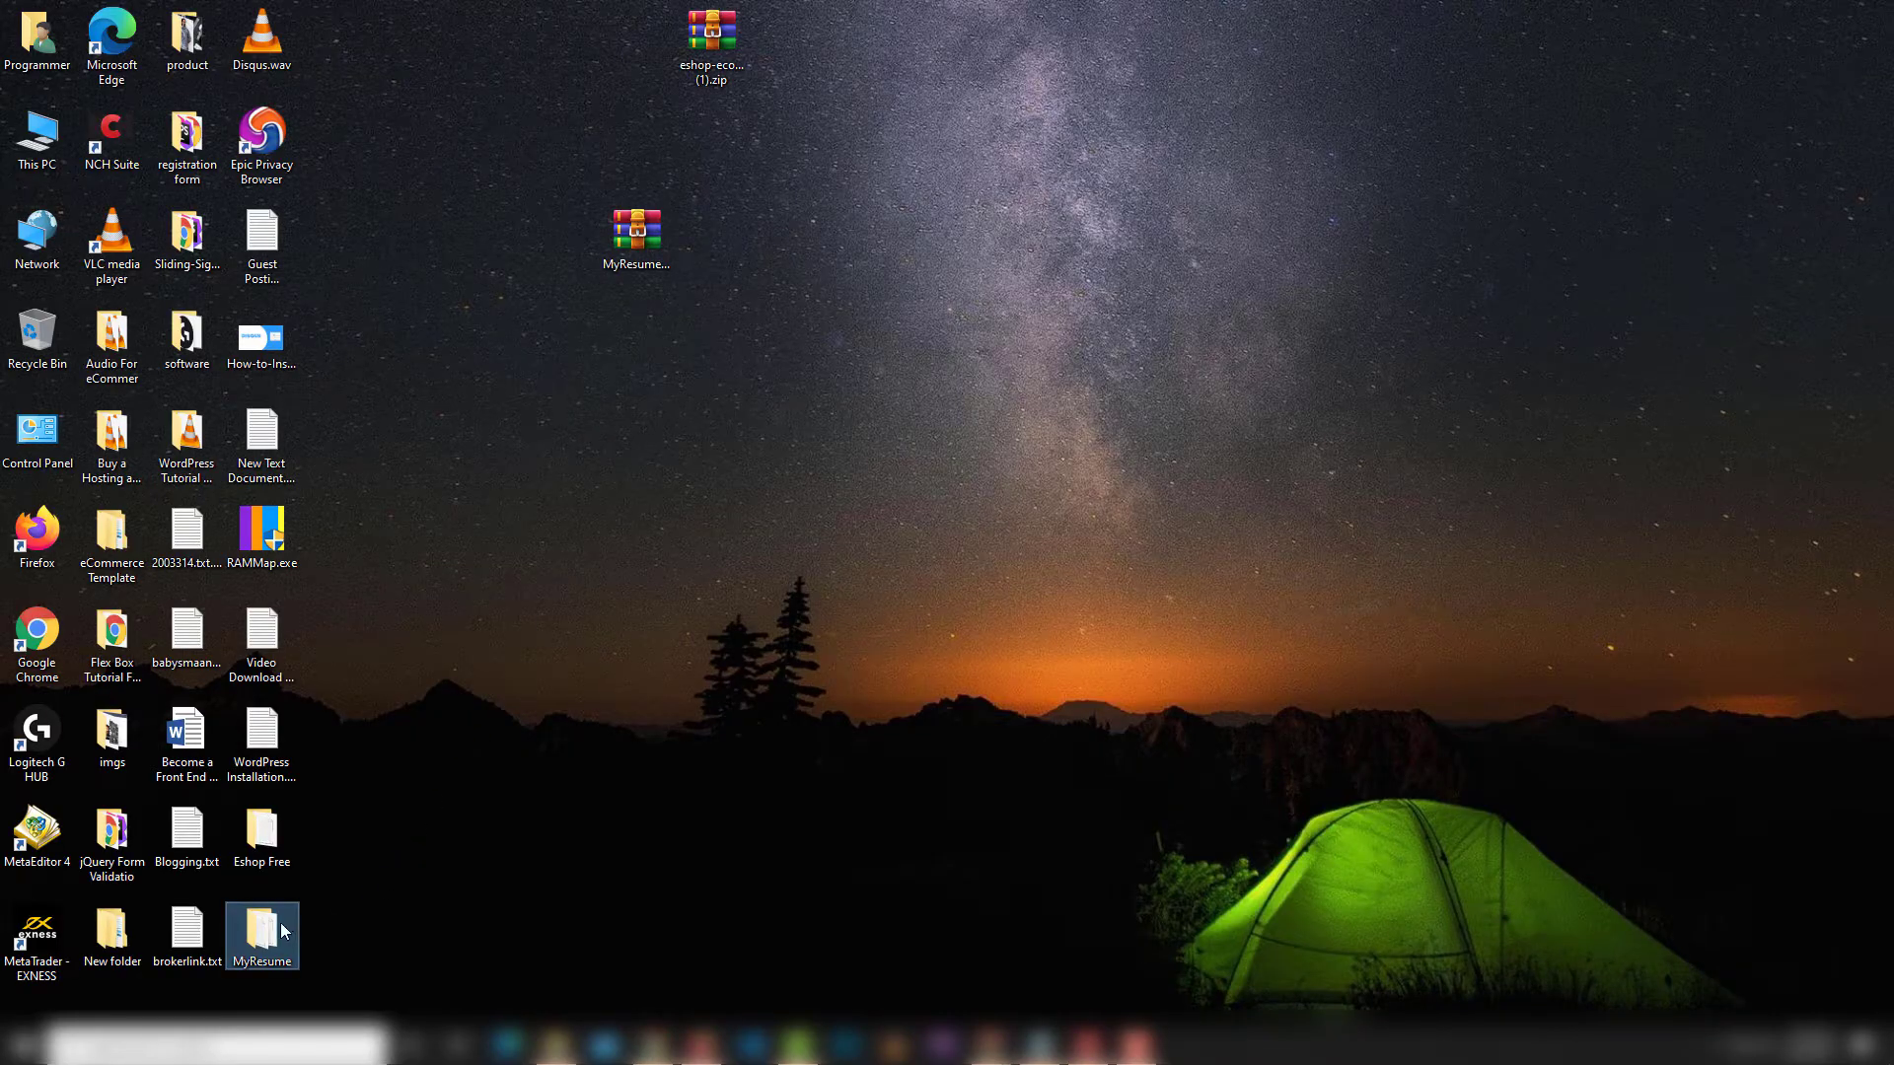
double_click(261, 932)
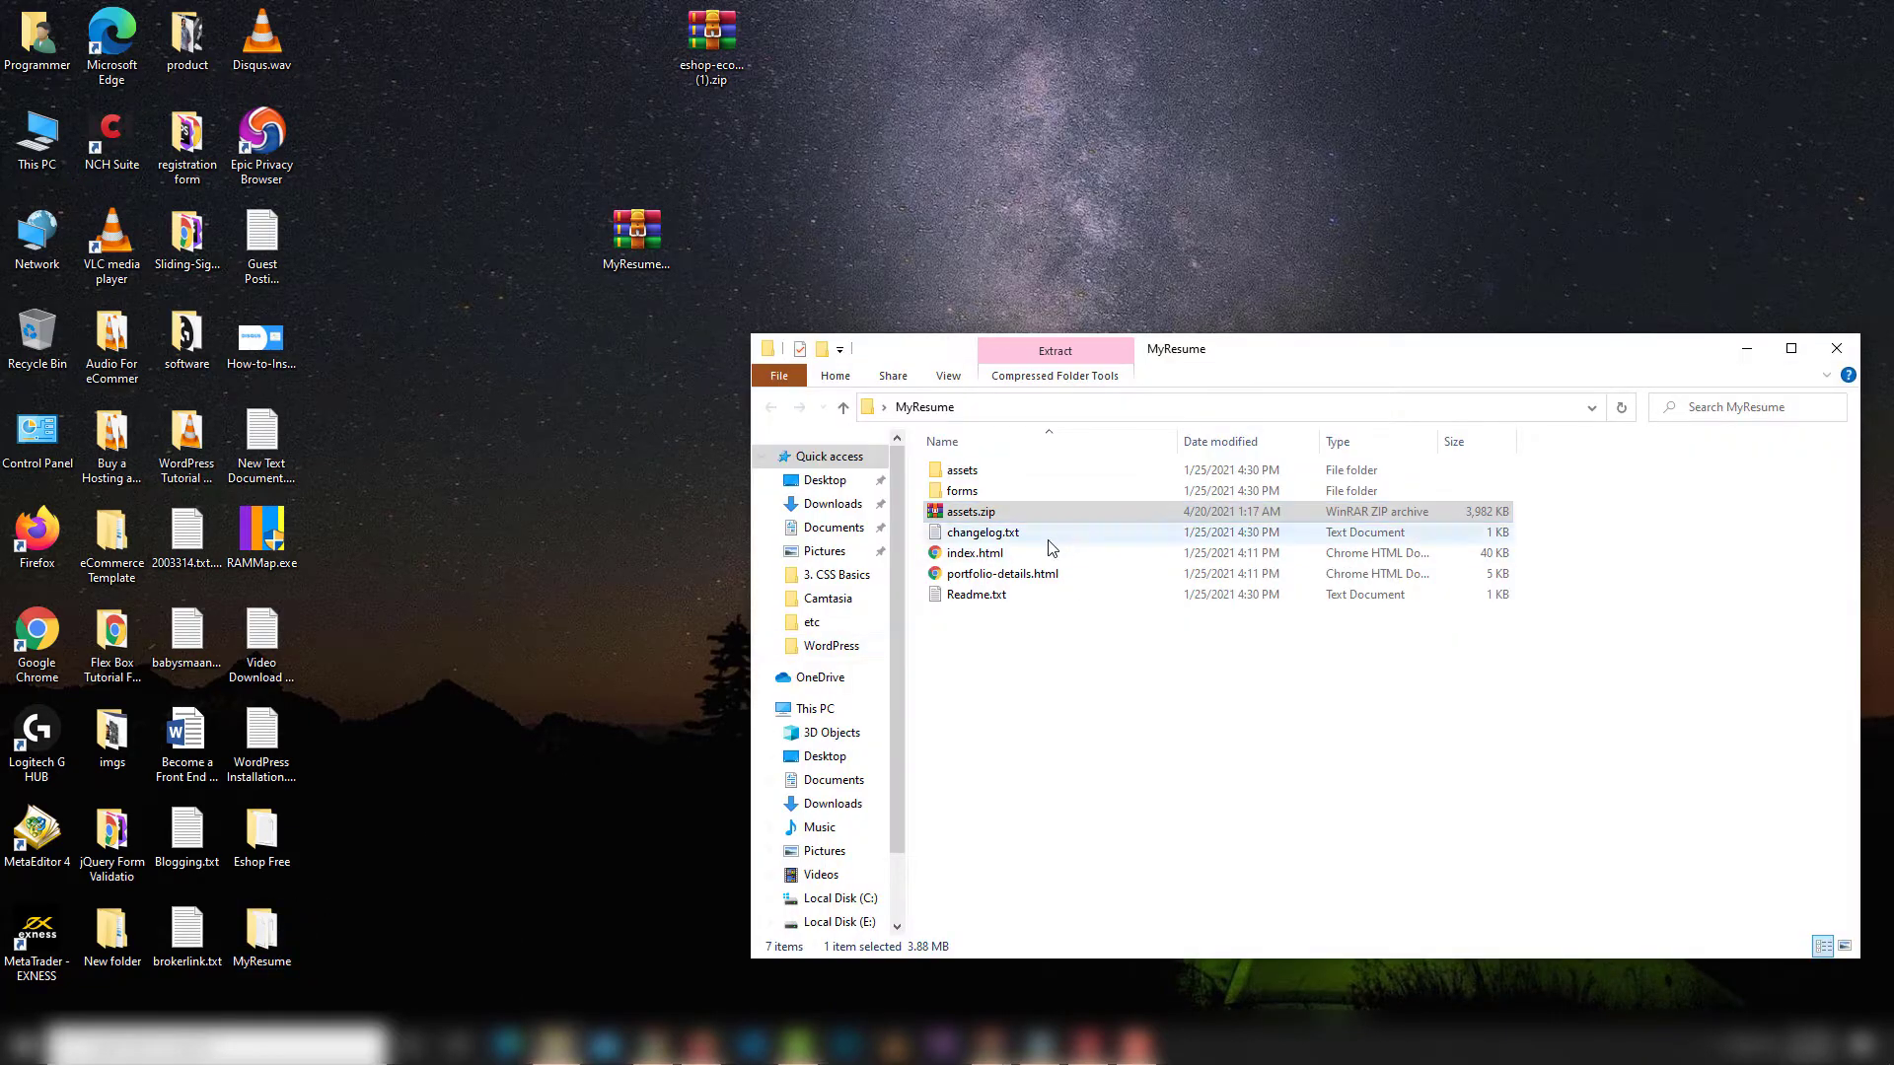
double_click(1044, 553)
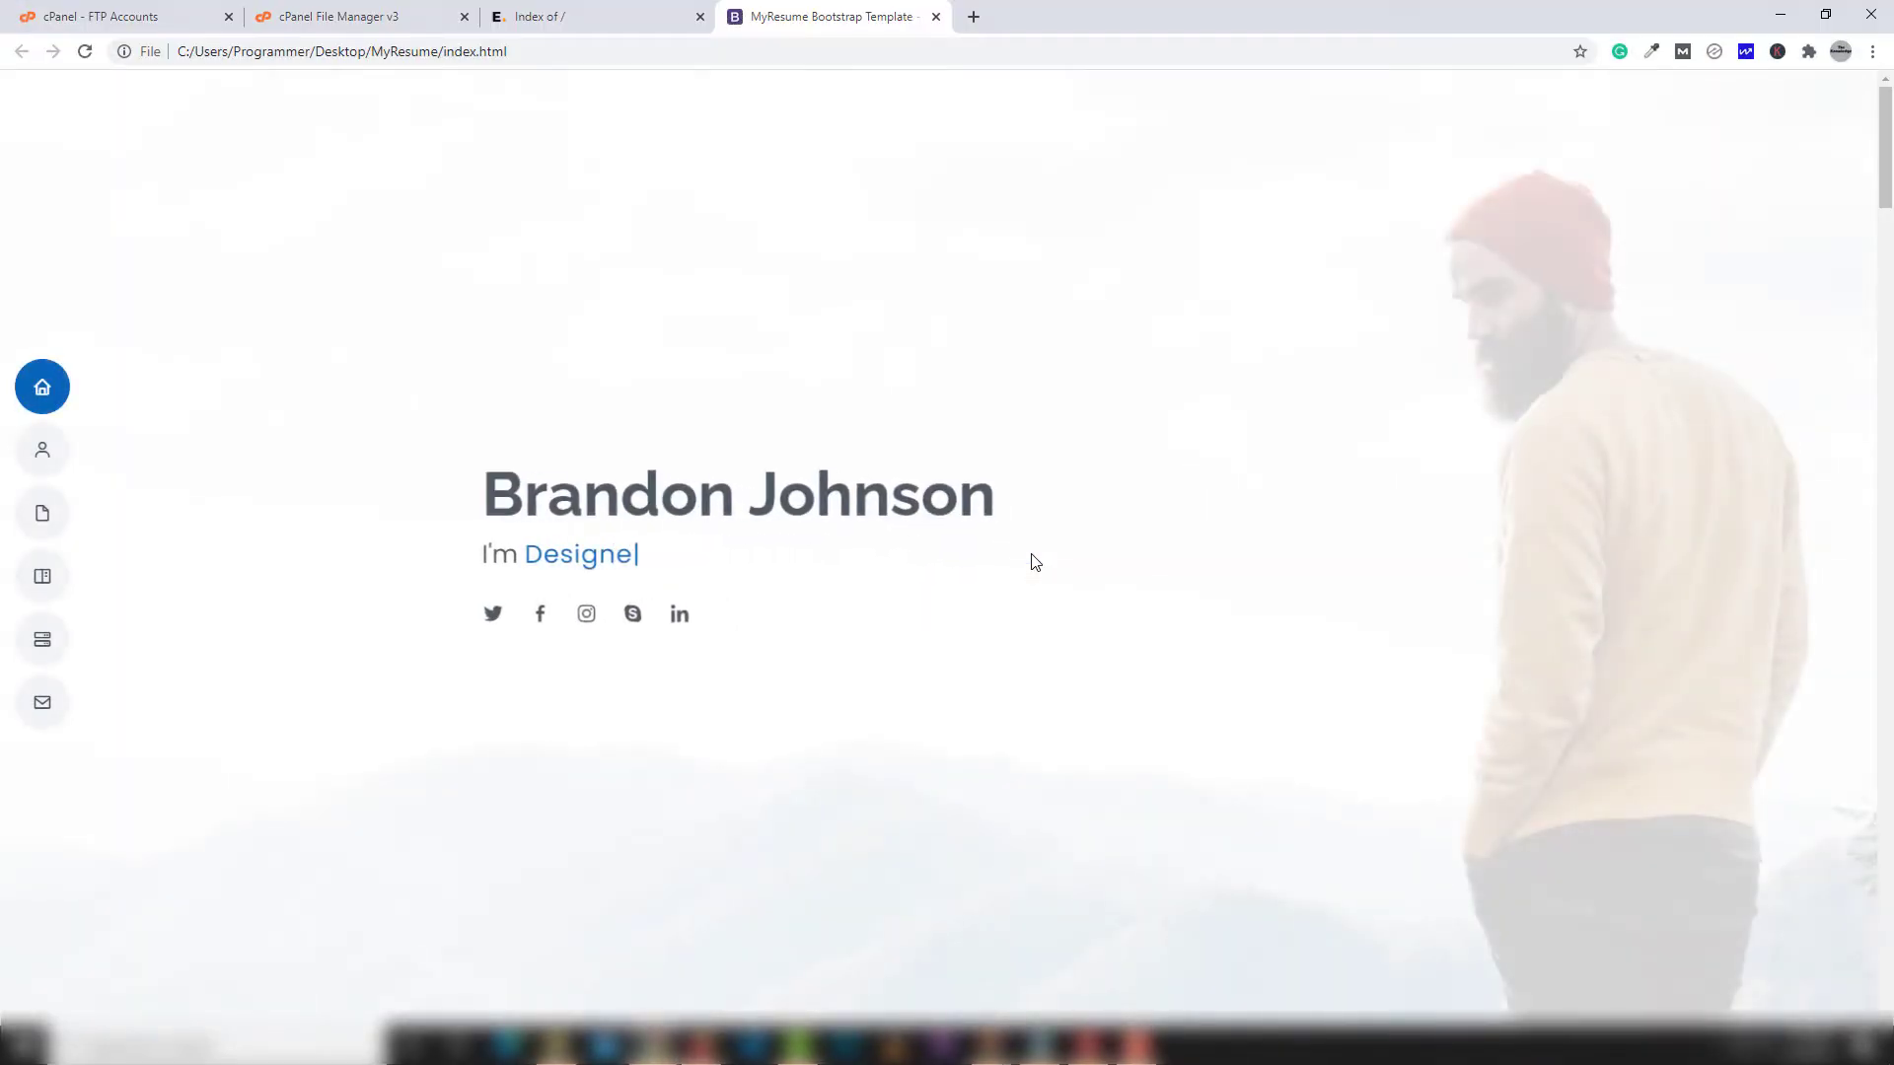
click(936, 18)
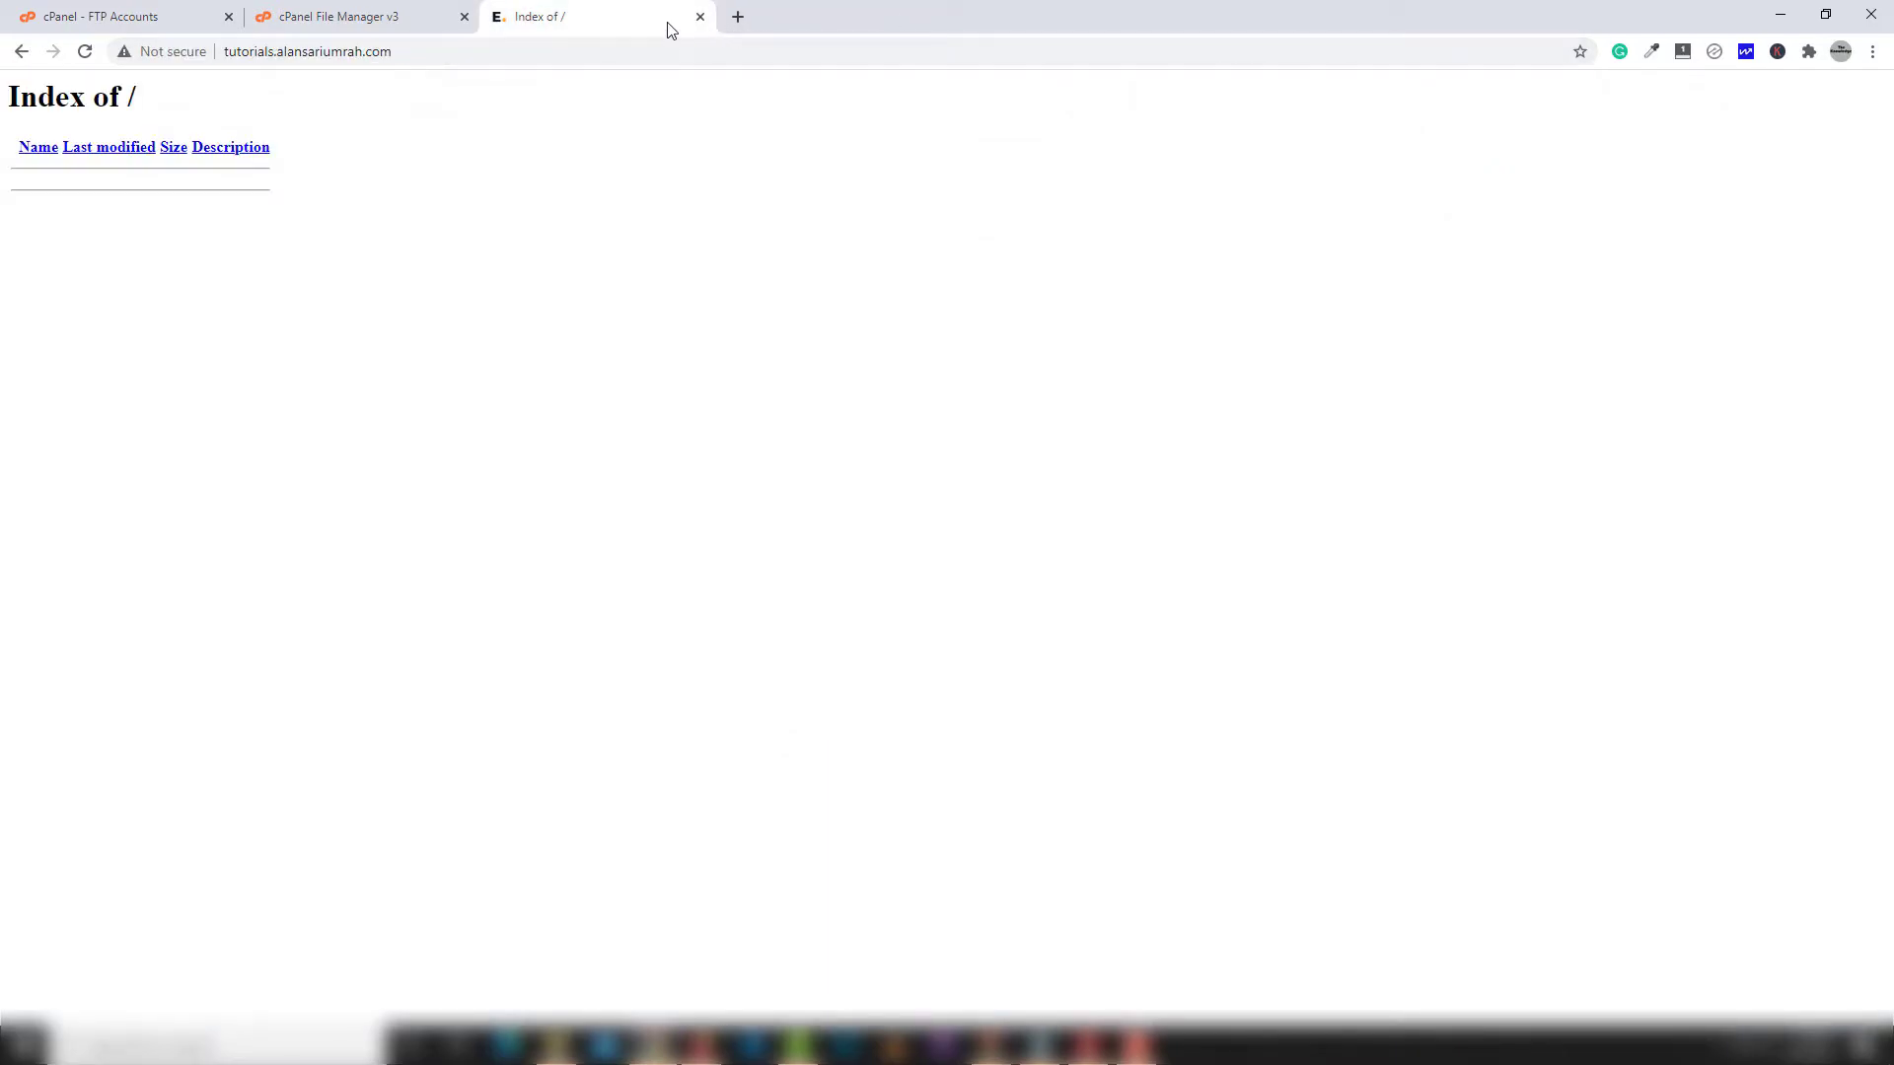
click(570, 54)
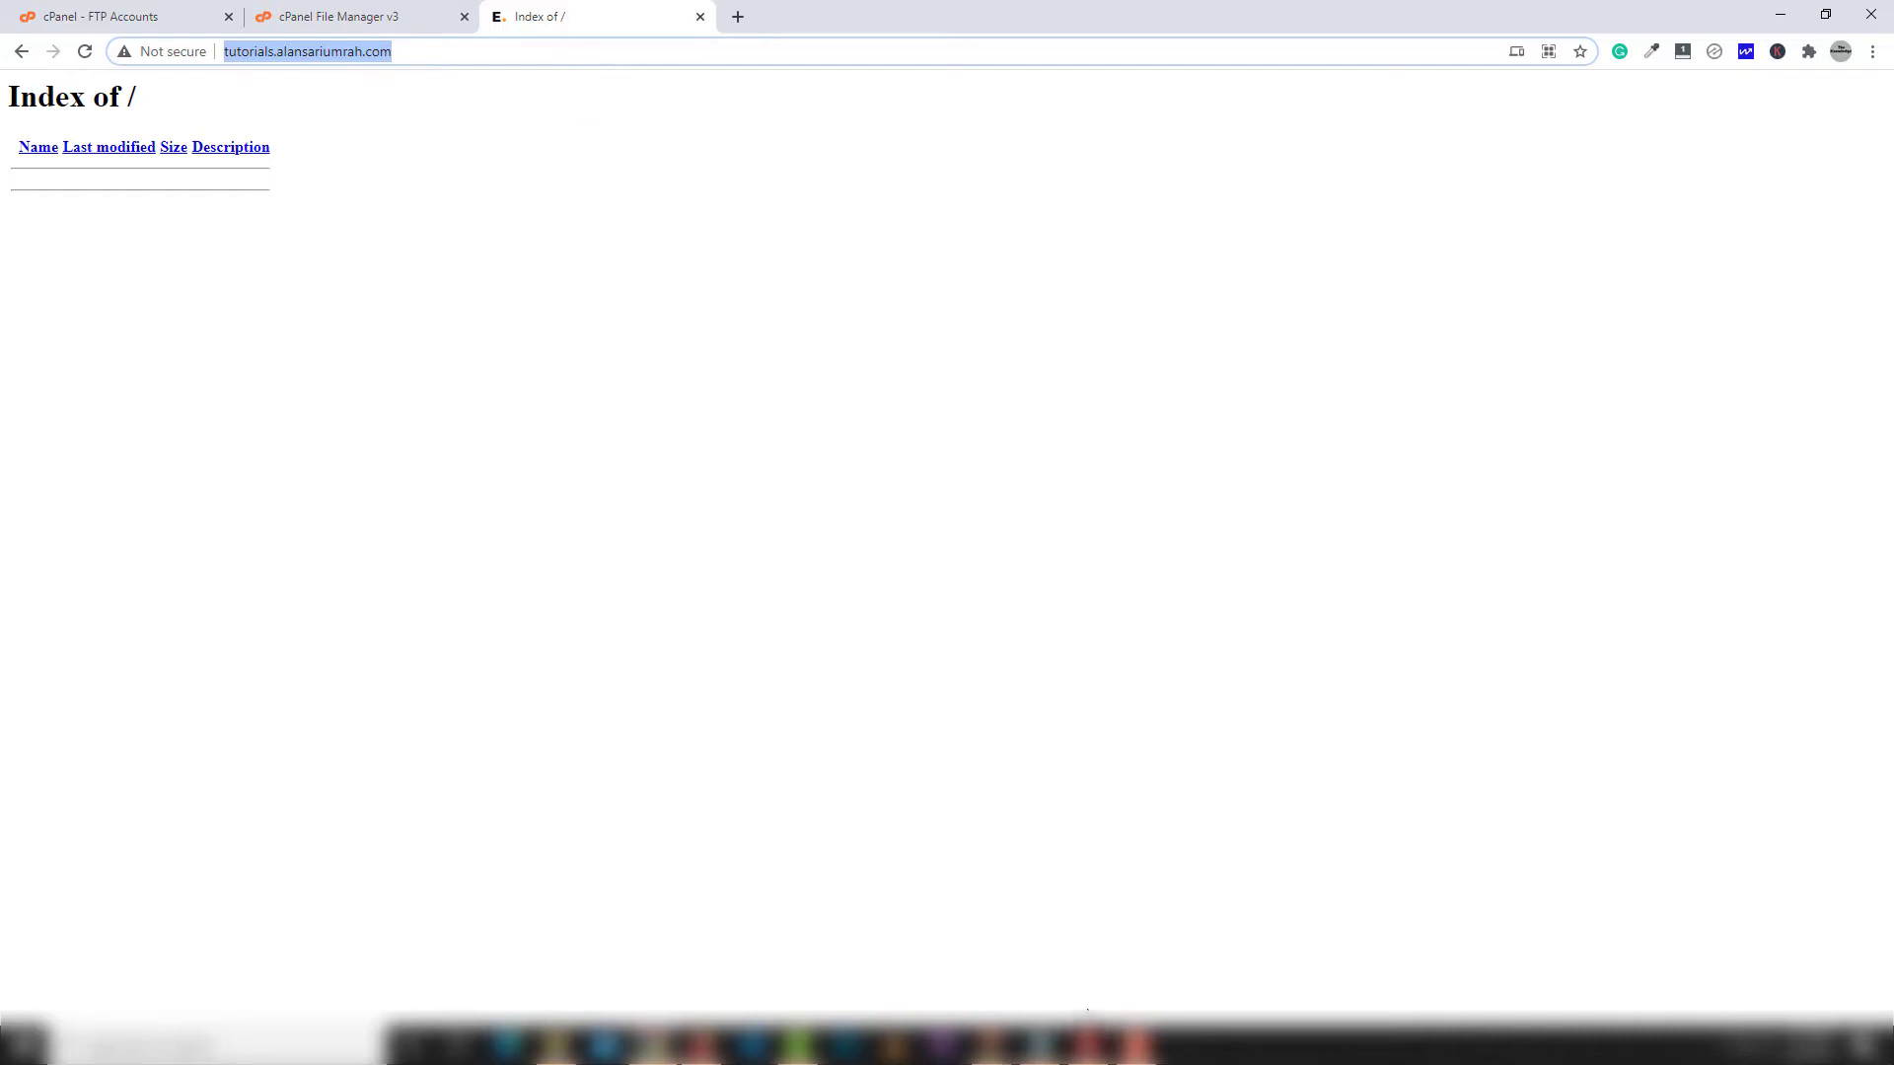
click(1088, 1041)
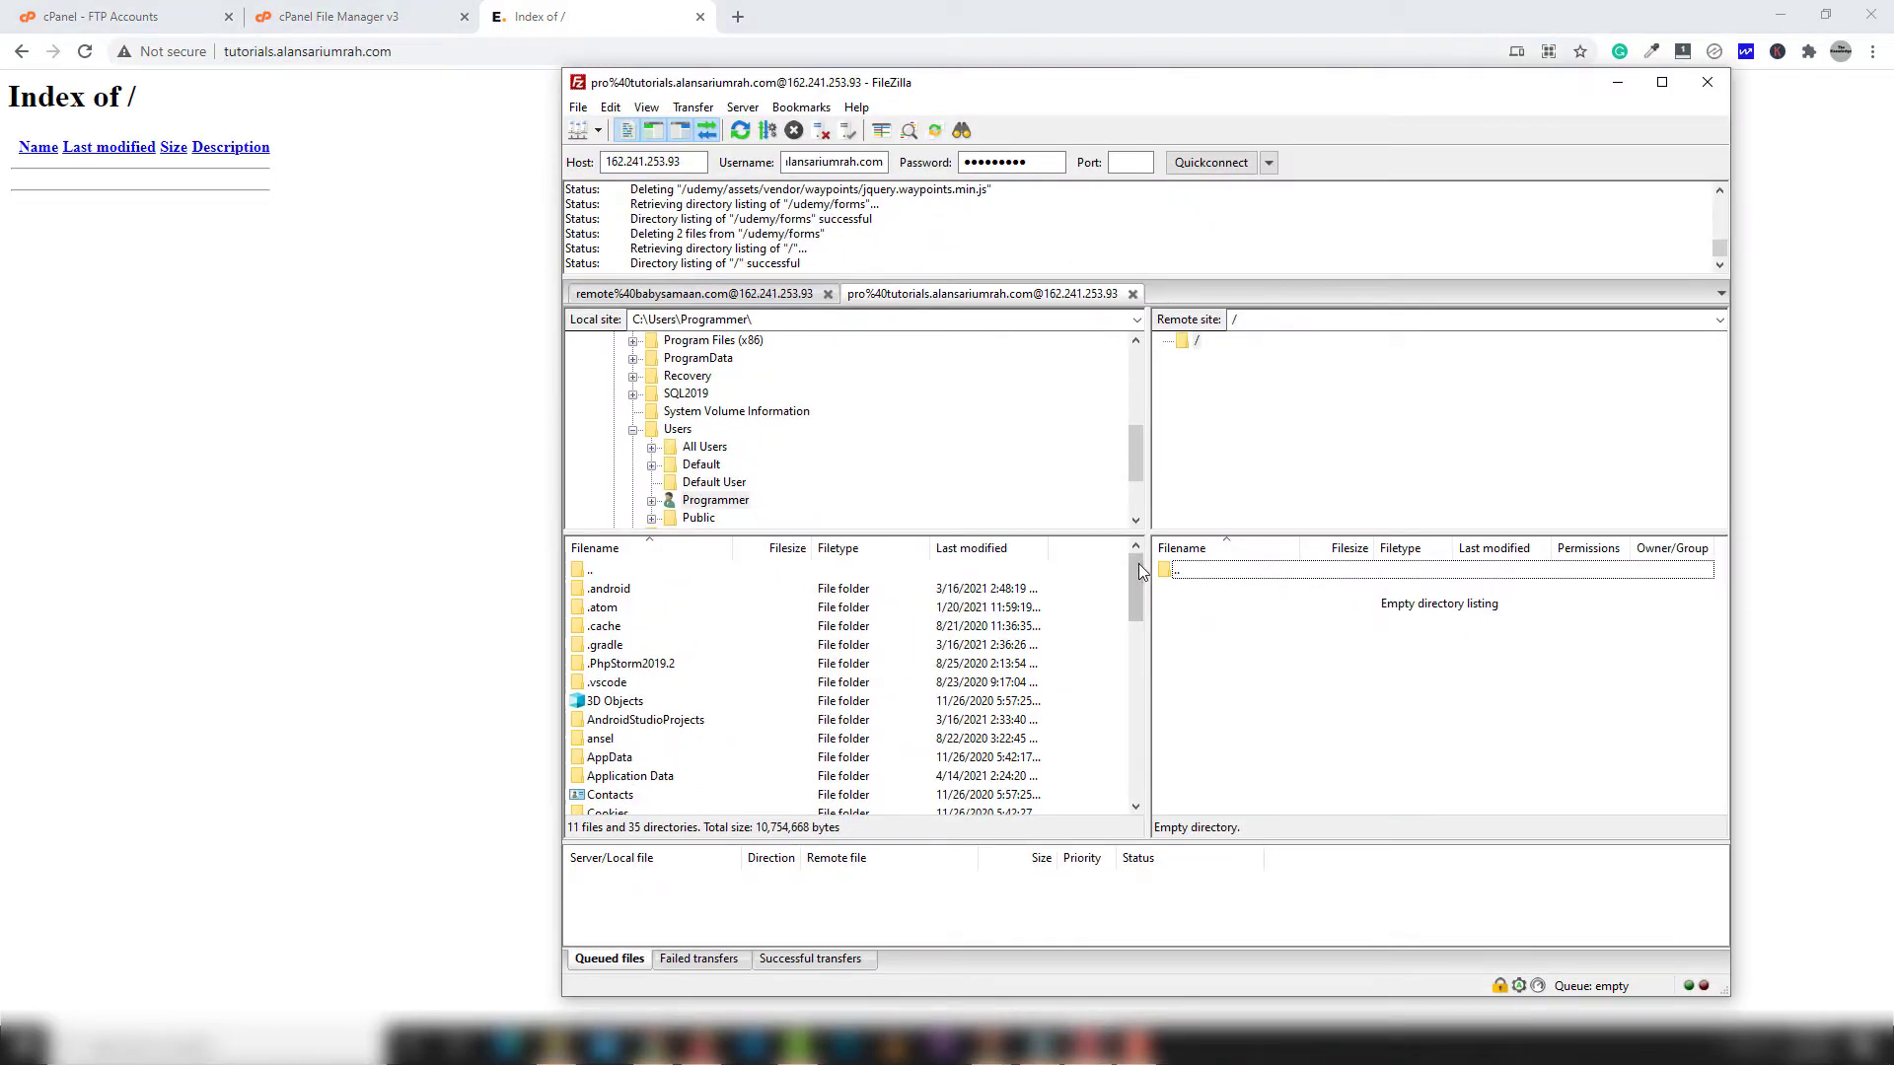
Browse FileZilla's local pane to the Desktop\MyResume folder.
drag(1134, 458, 1132, 351)
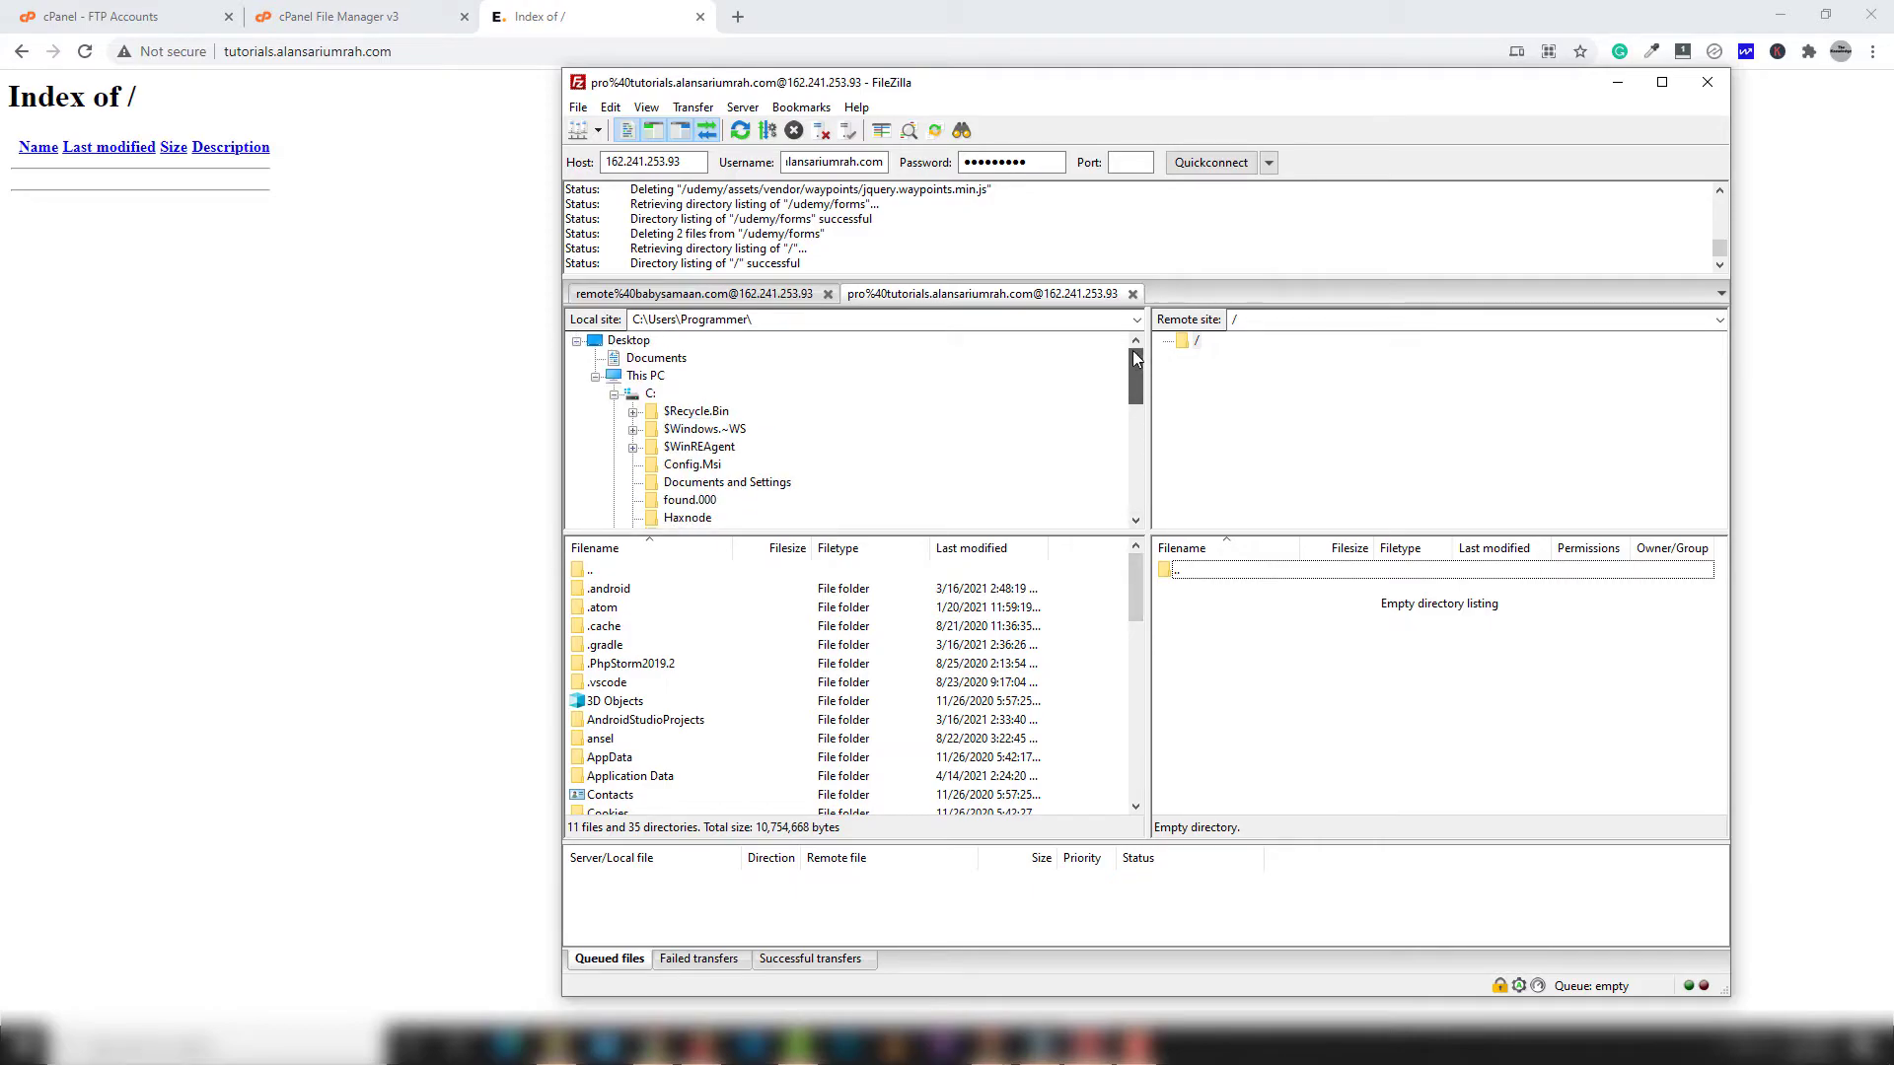
click(595, 377)
click(628, 341)
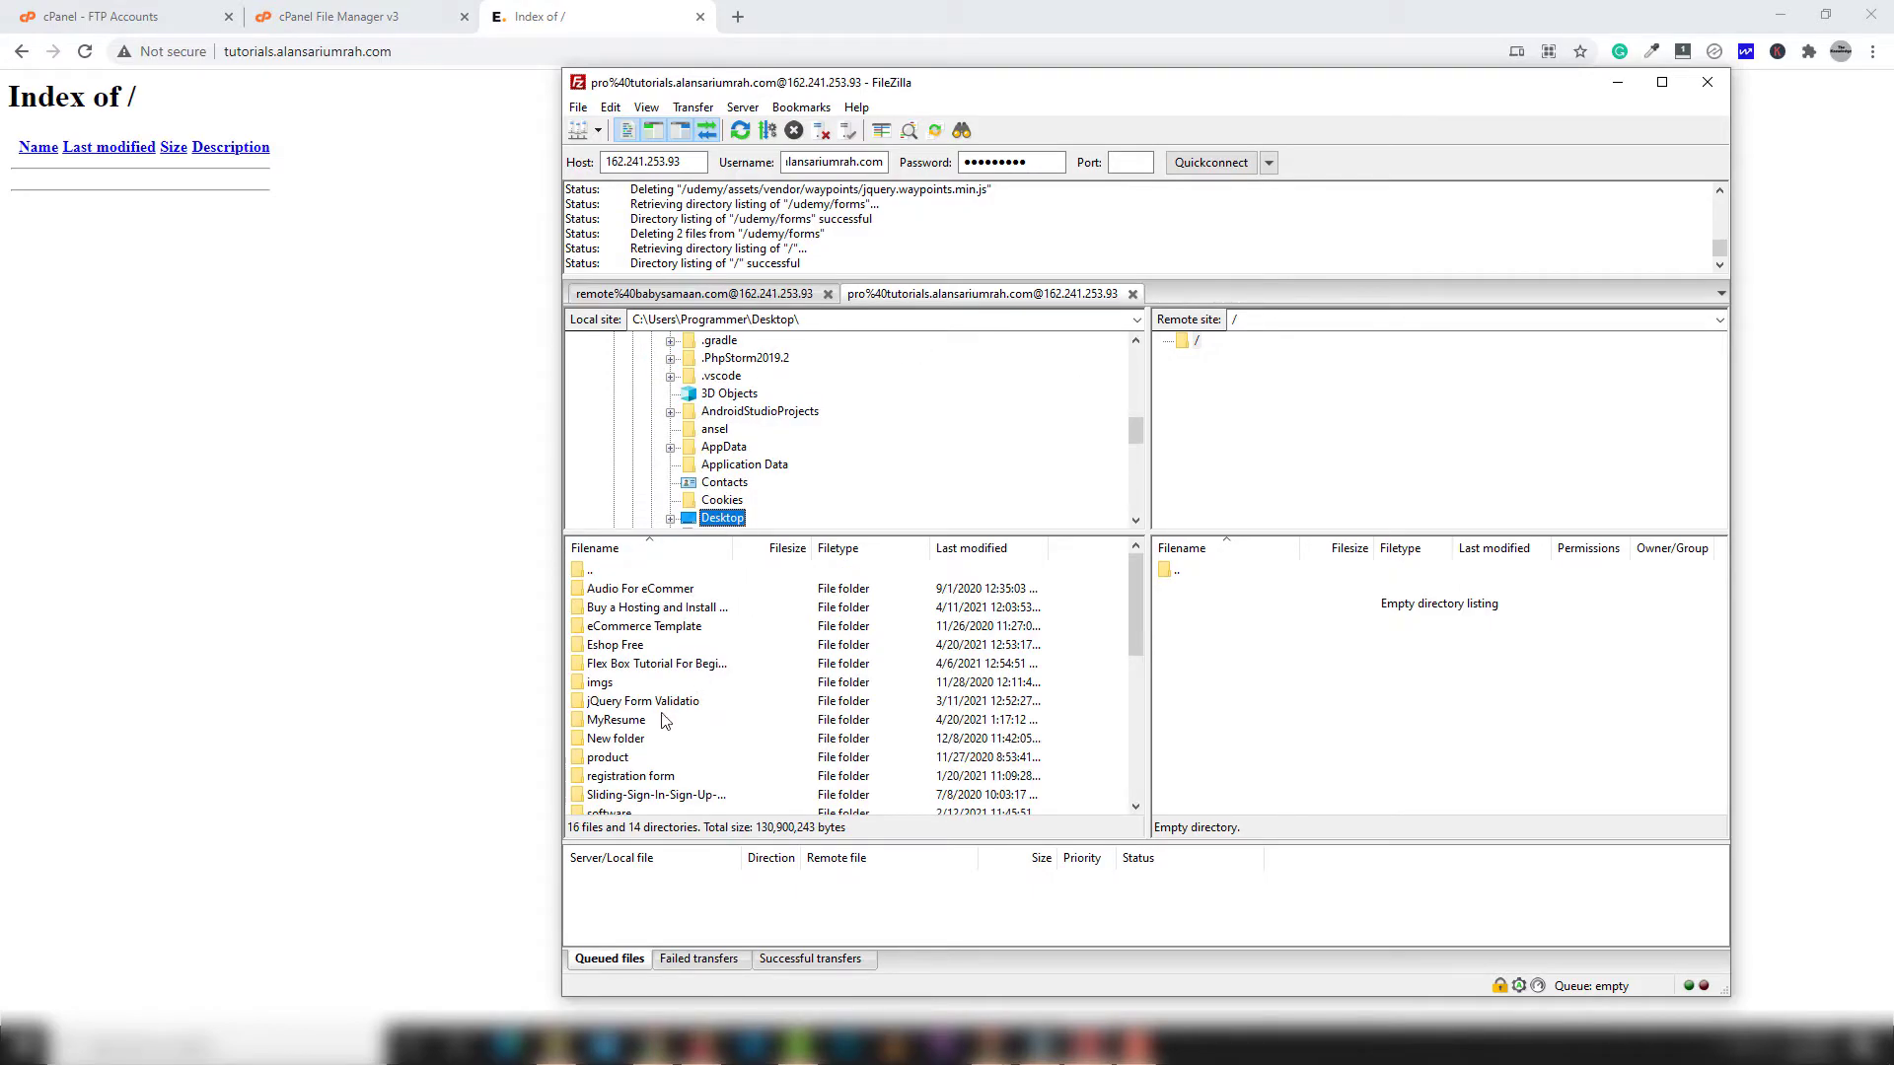
scroll(659, 745, down, 1)
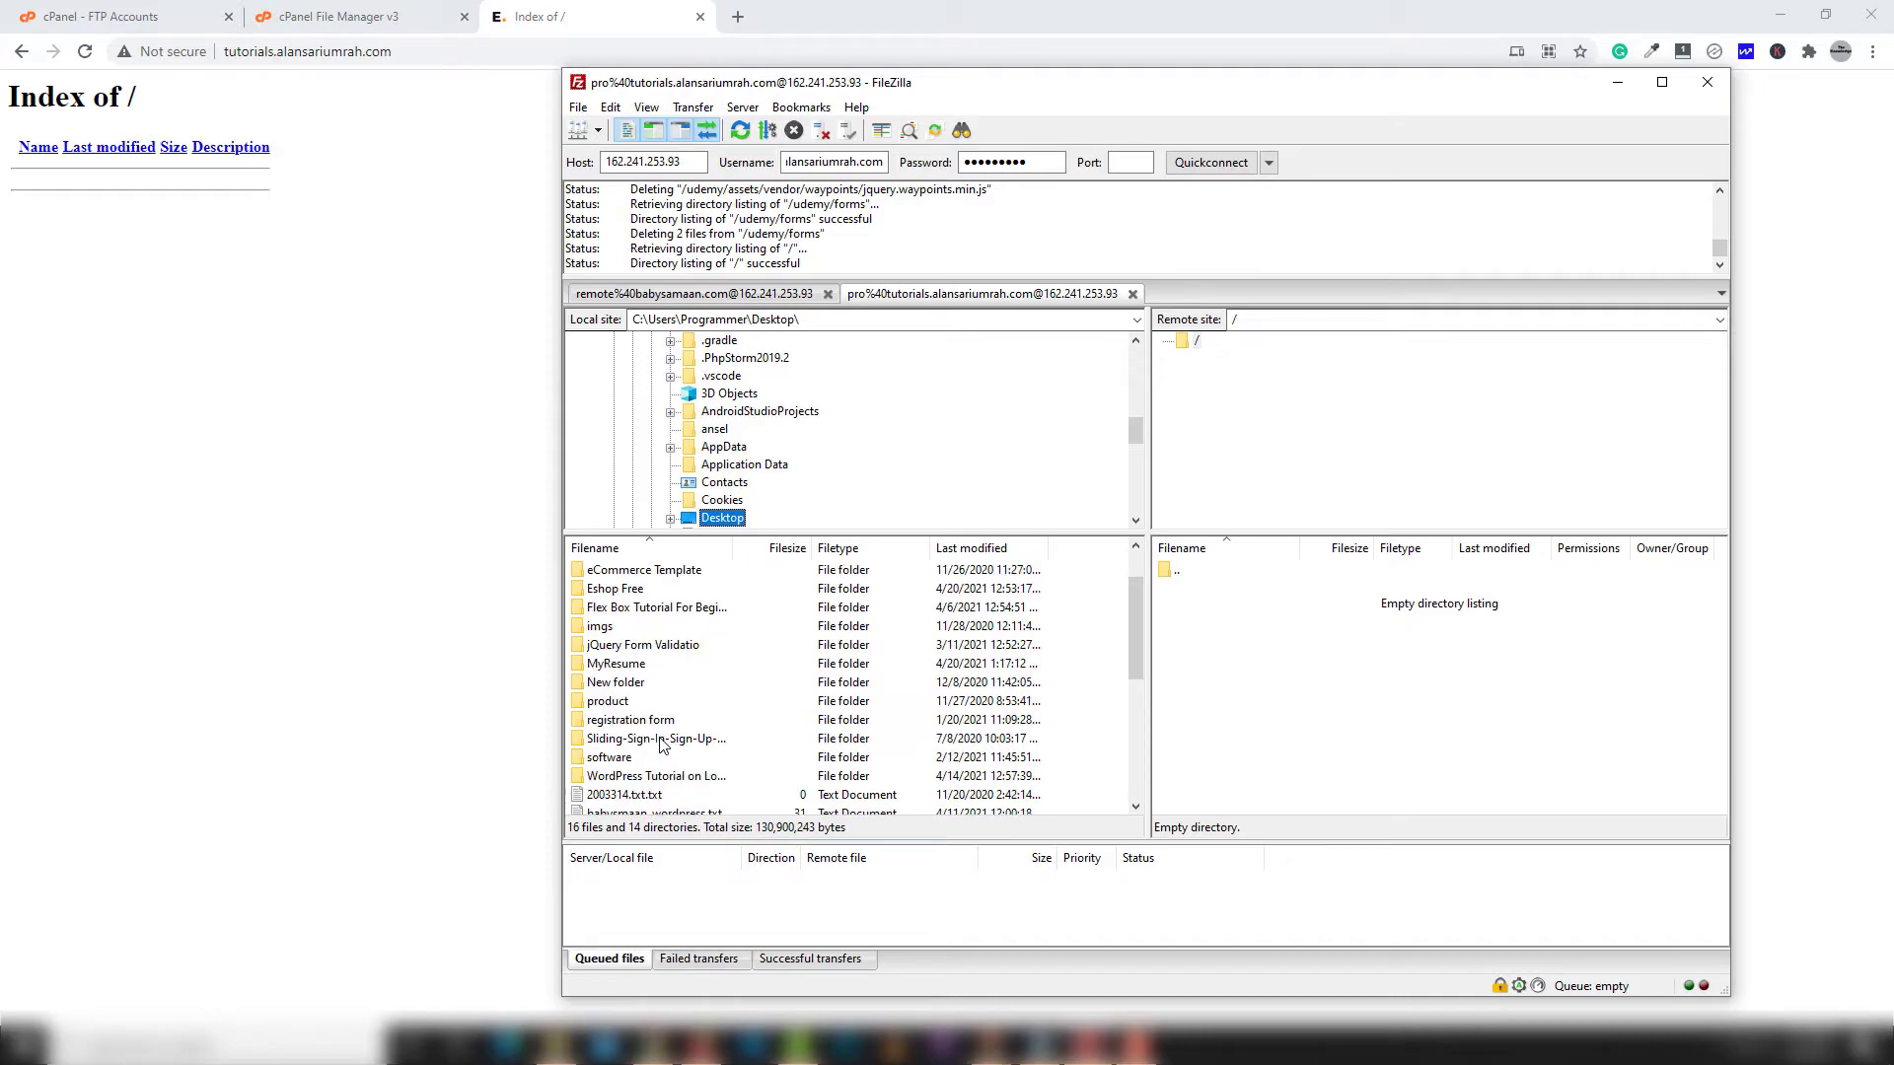
double_click(647, 664)
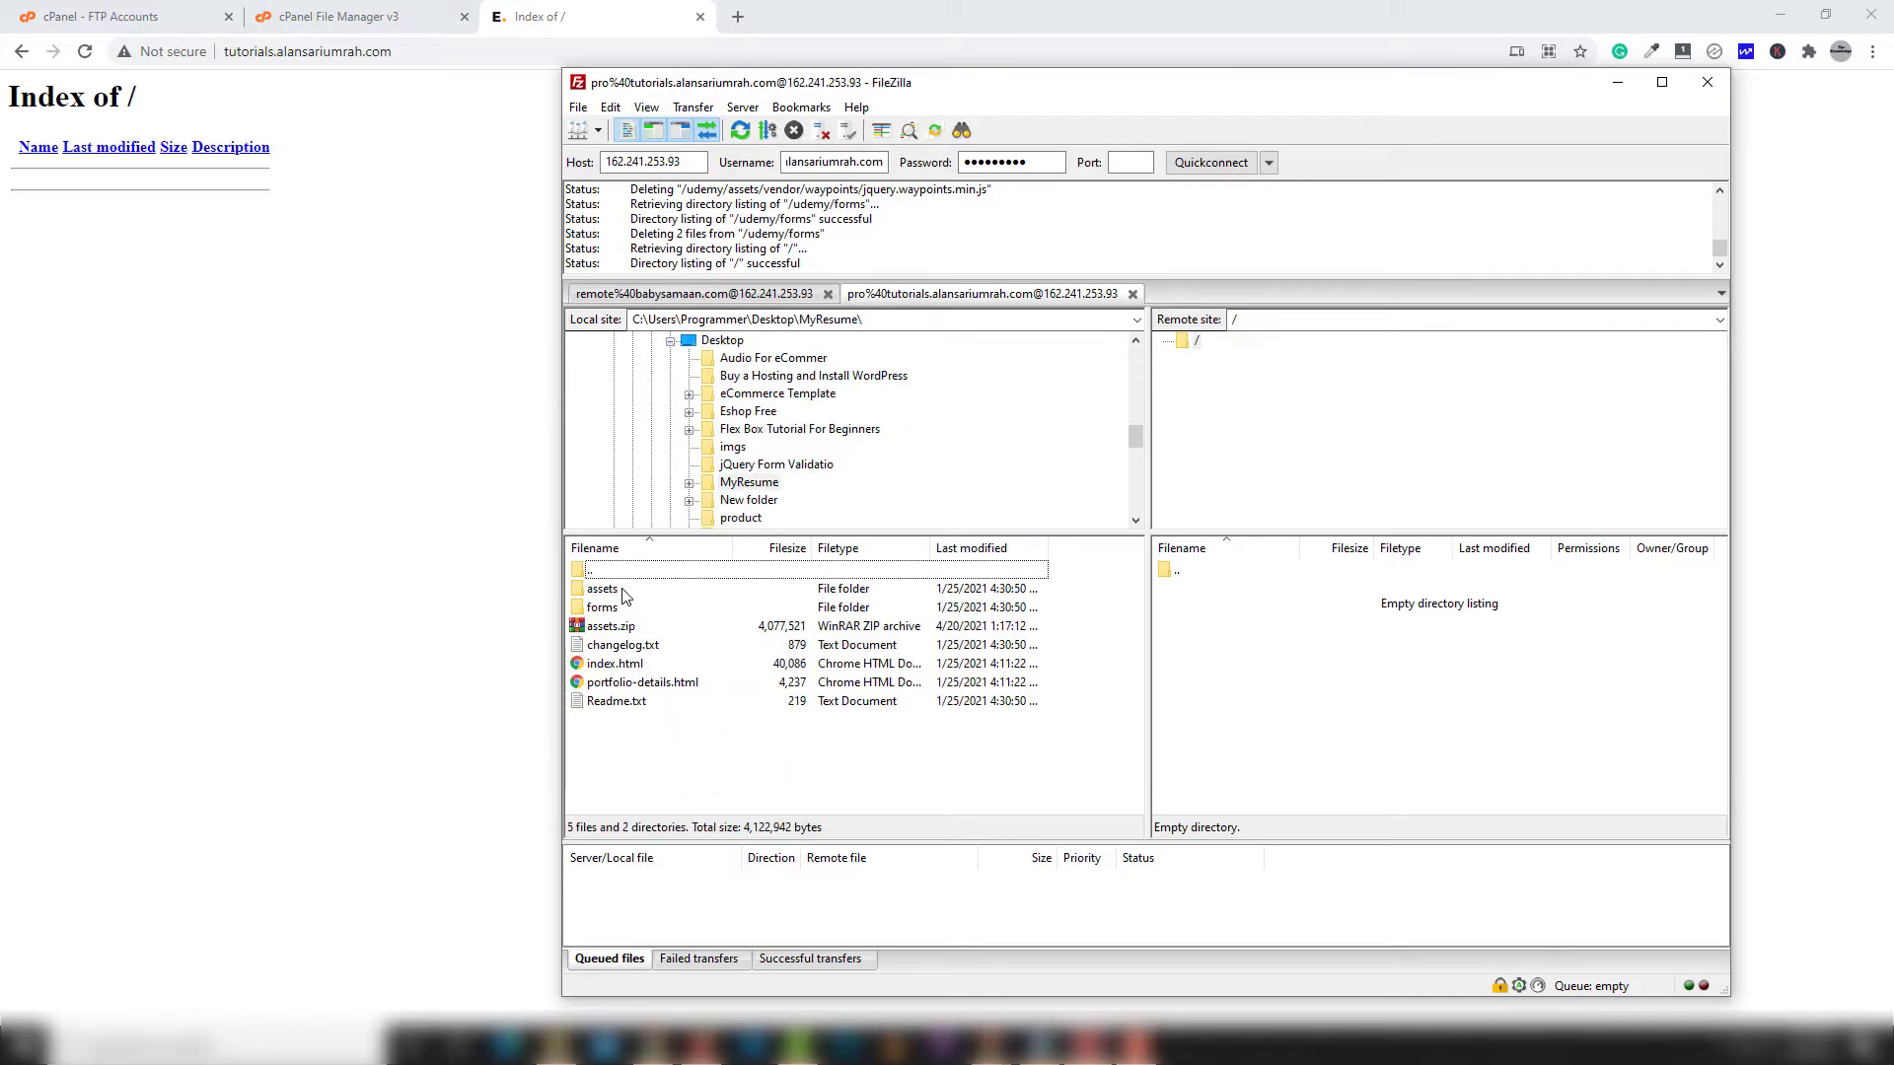
Upload all MyResume files except assets.zip to the remote tutorials root.
key(ctrl+a)
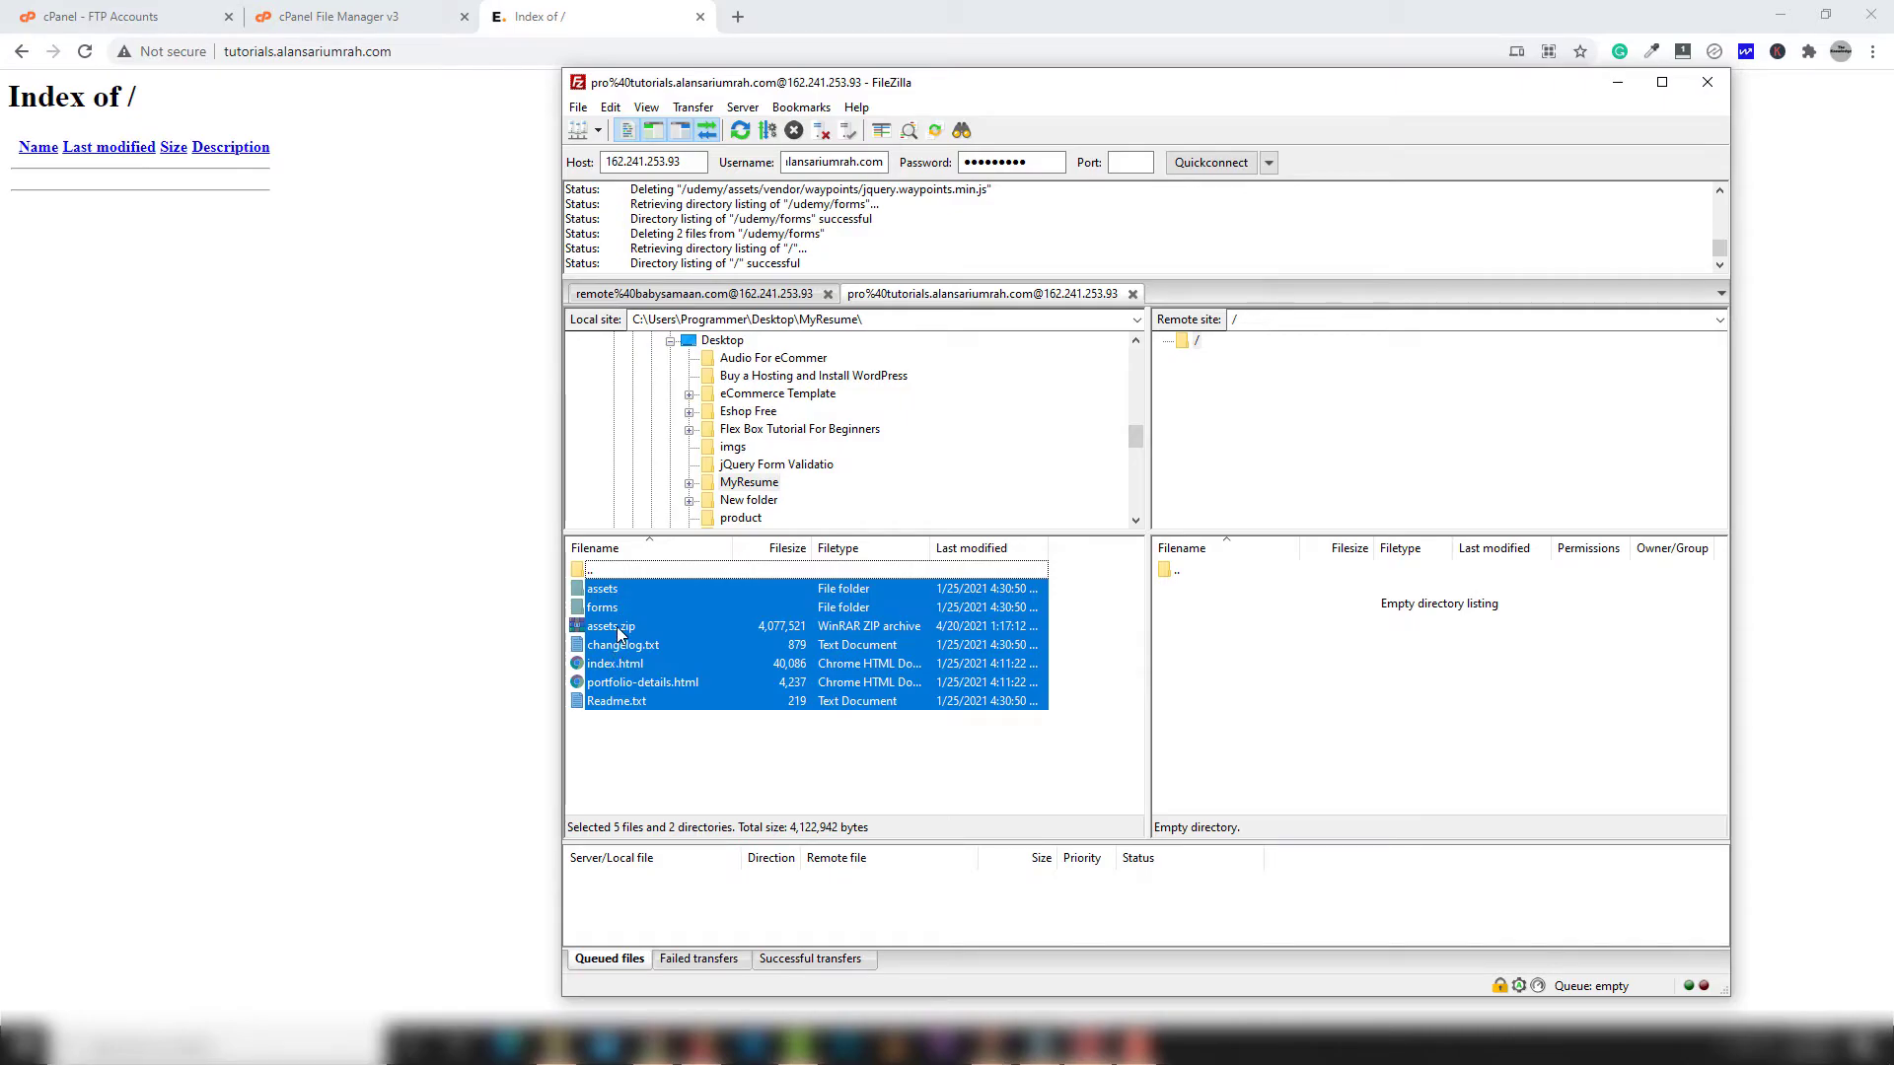
ctrl+click(619, 629)
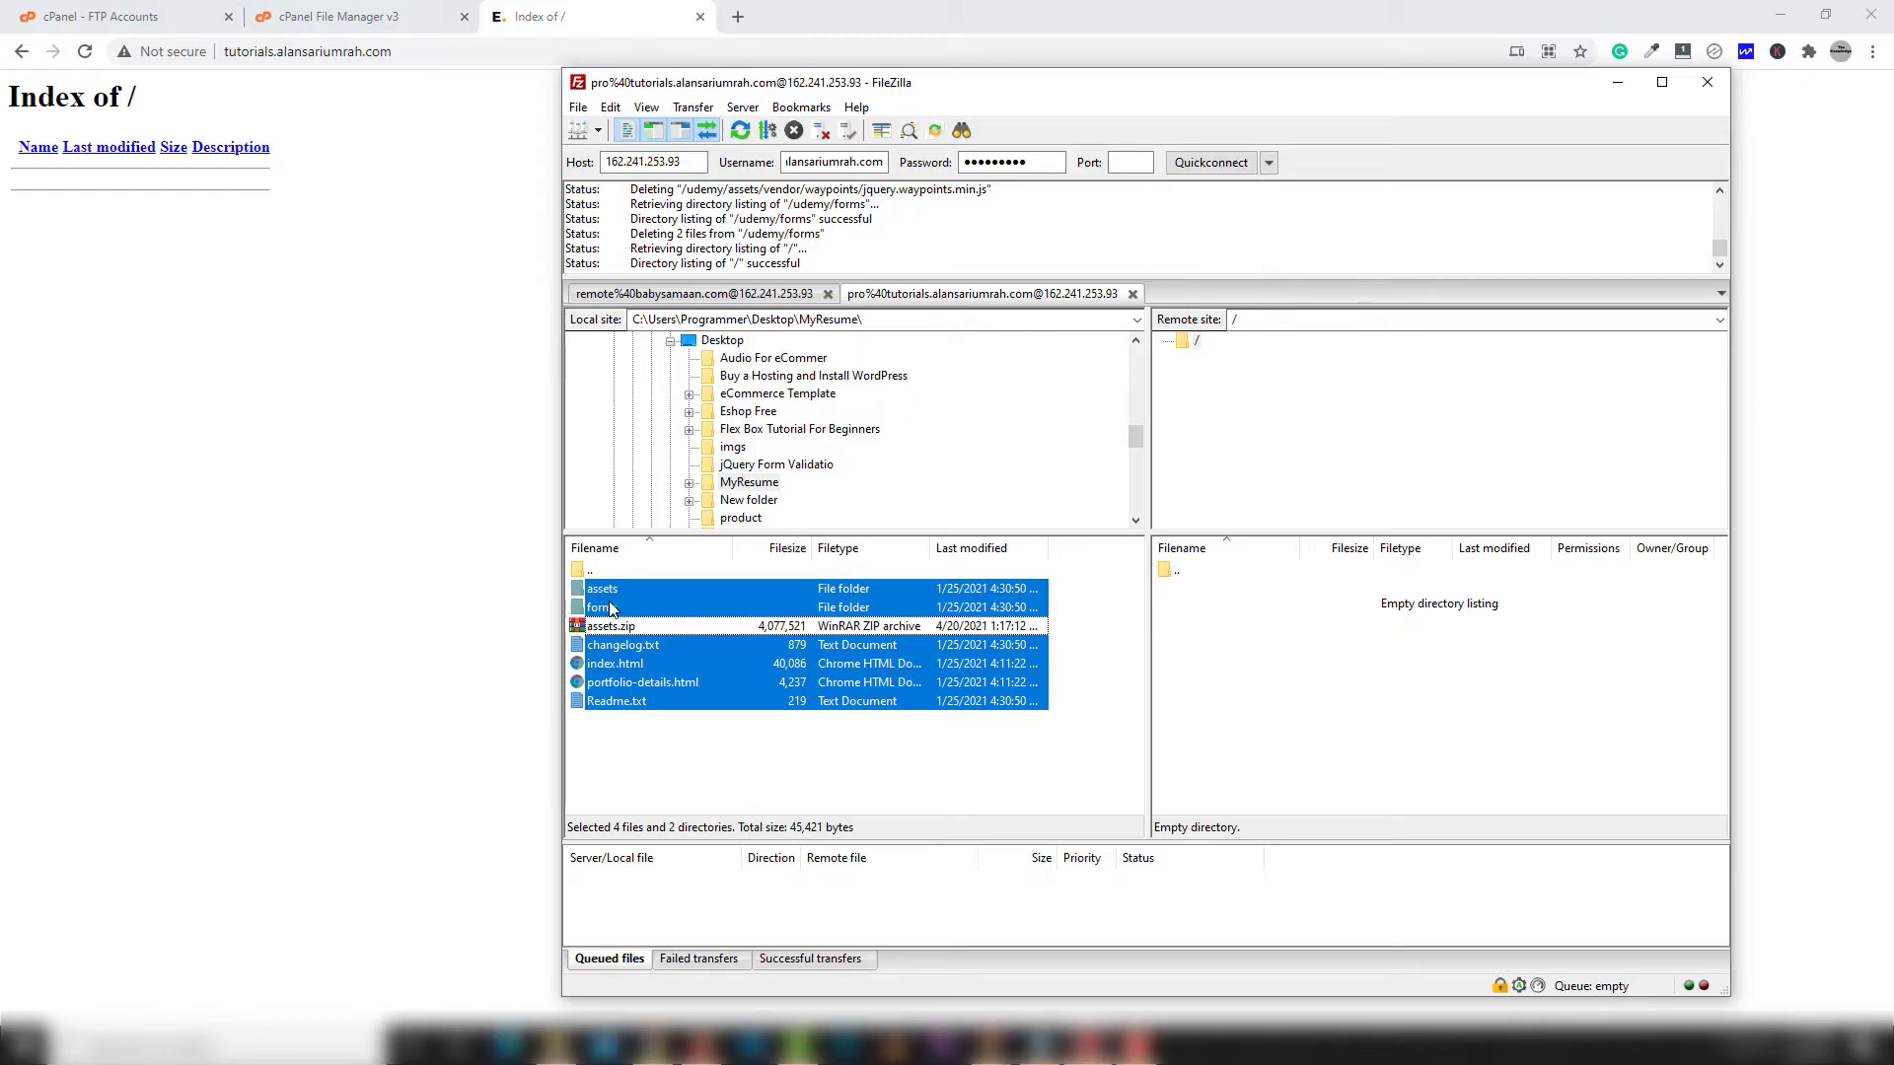
drag(609, 607, 1325, 655)
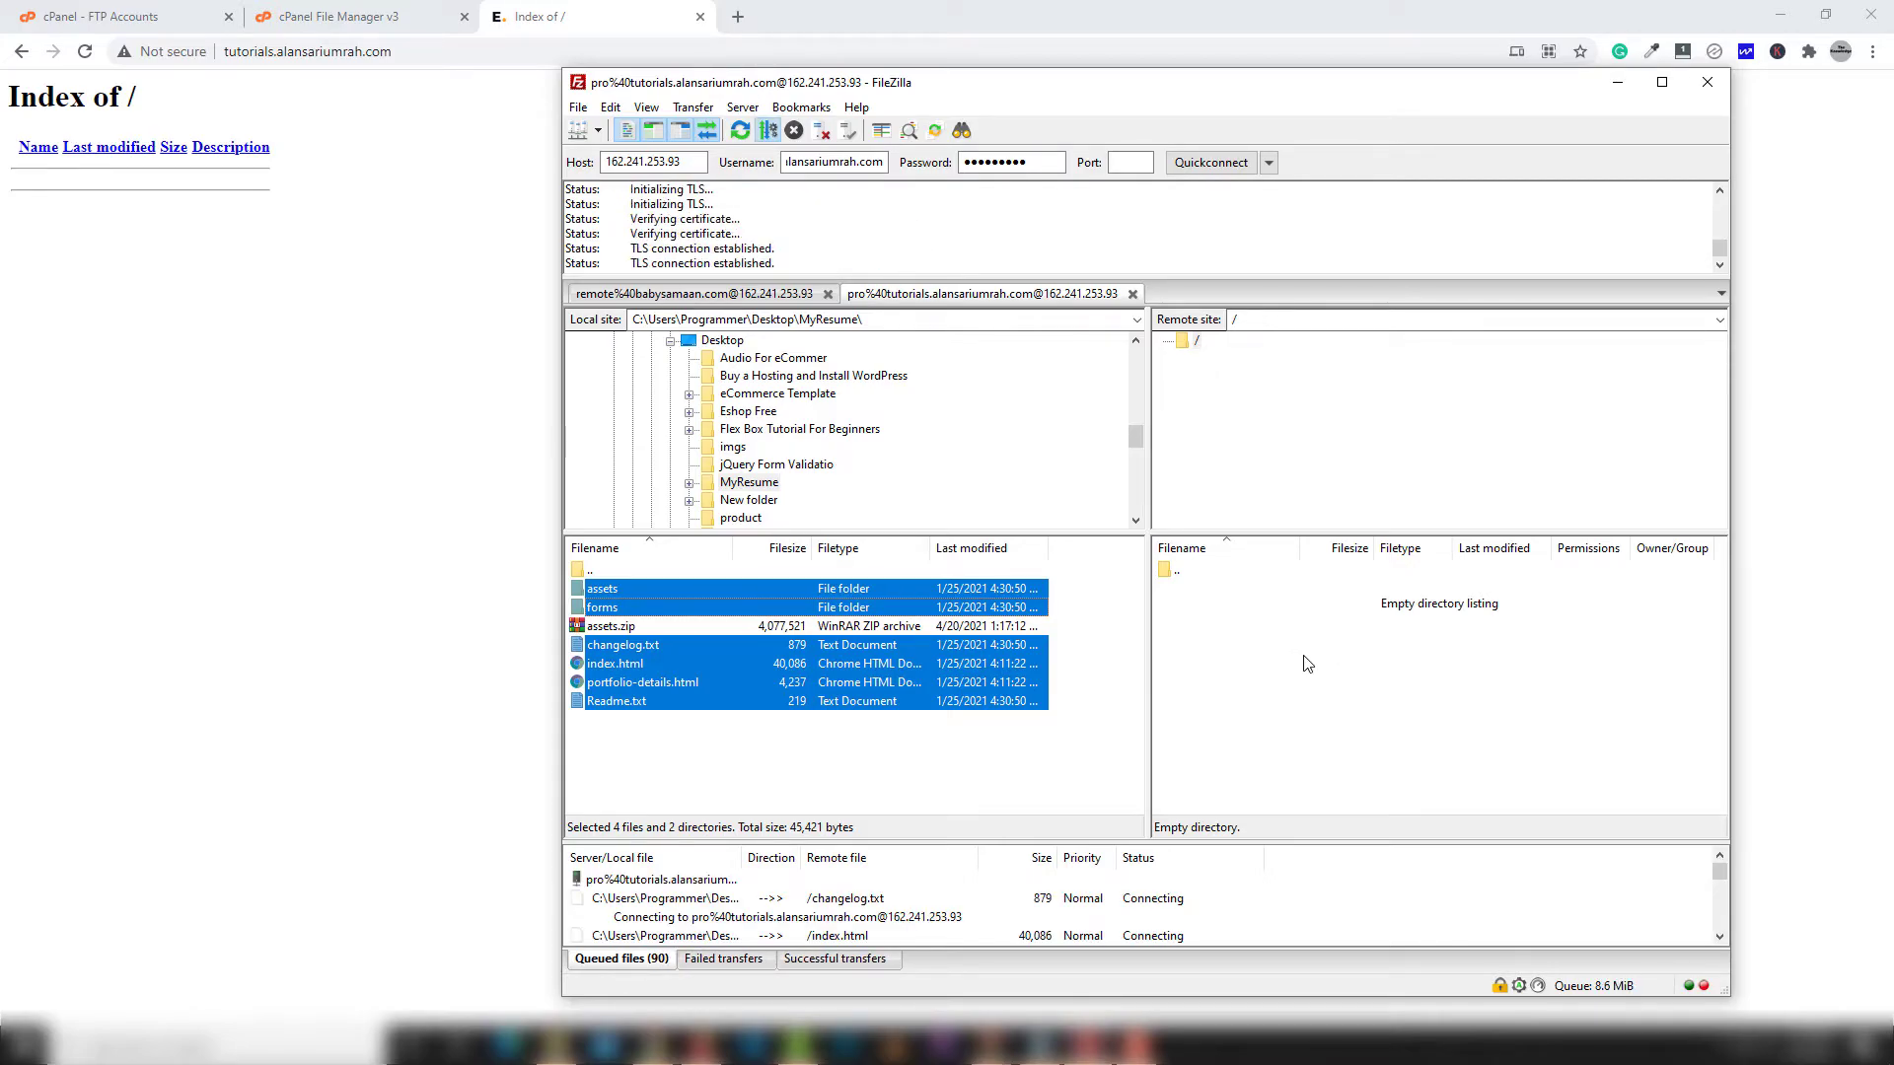
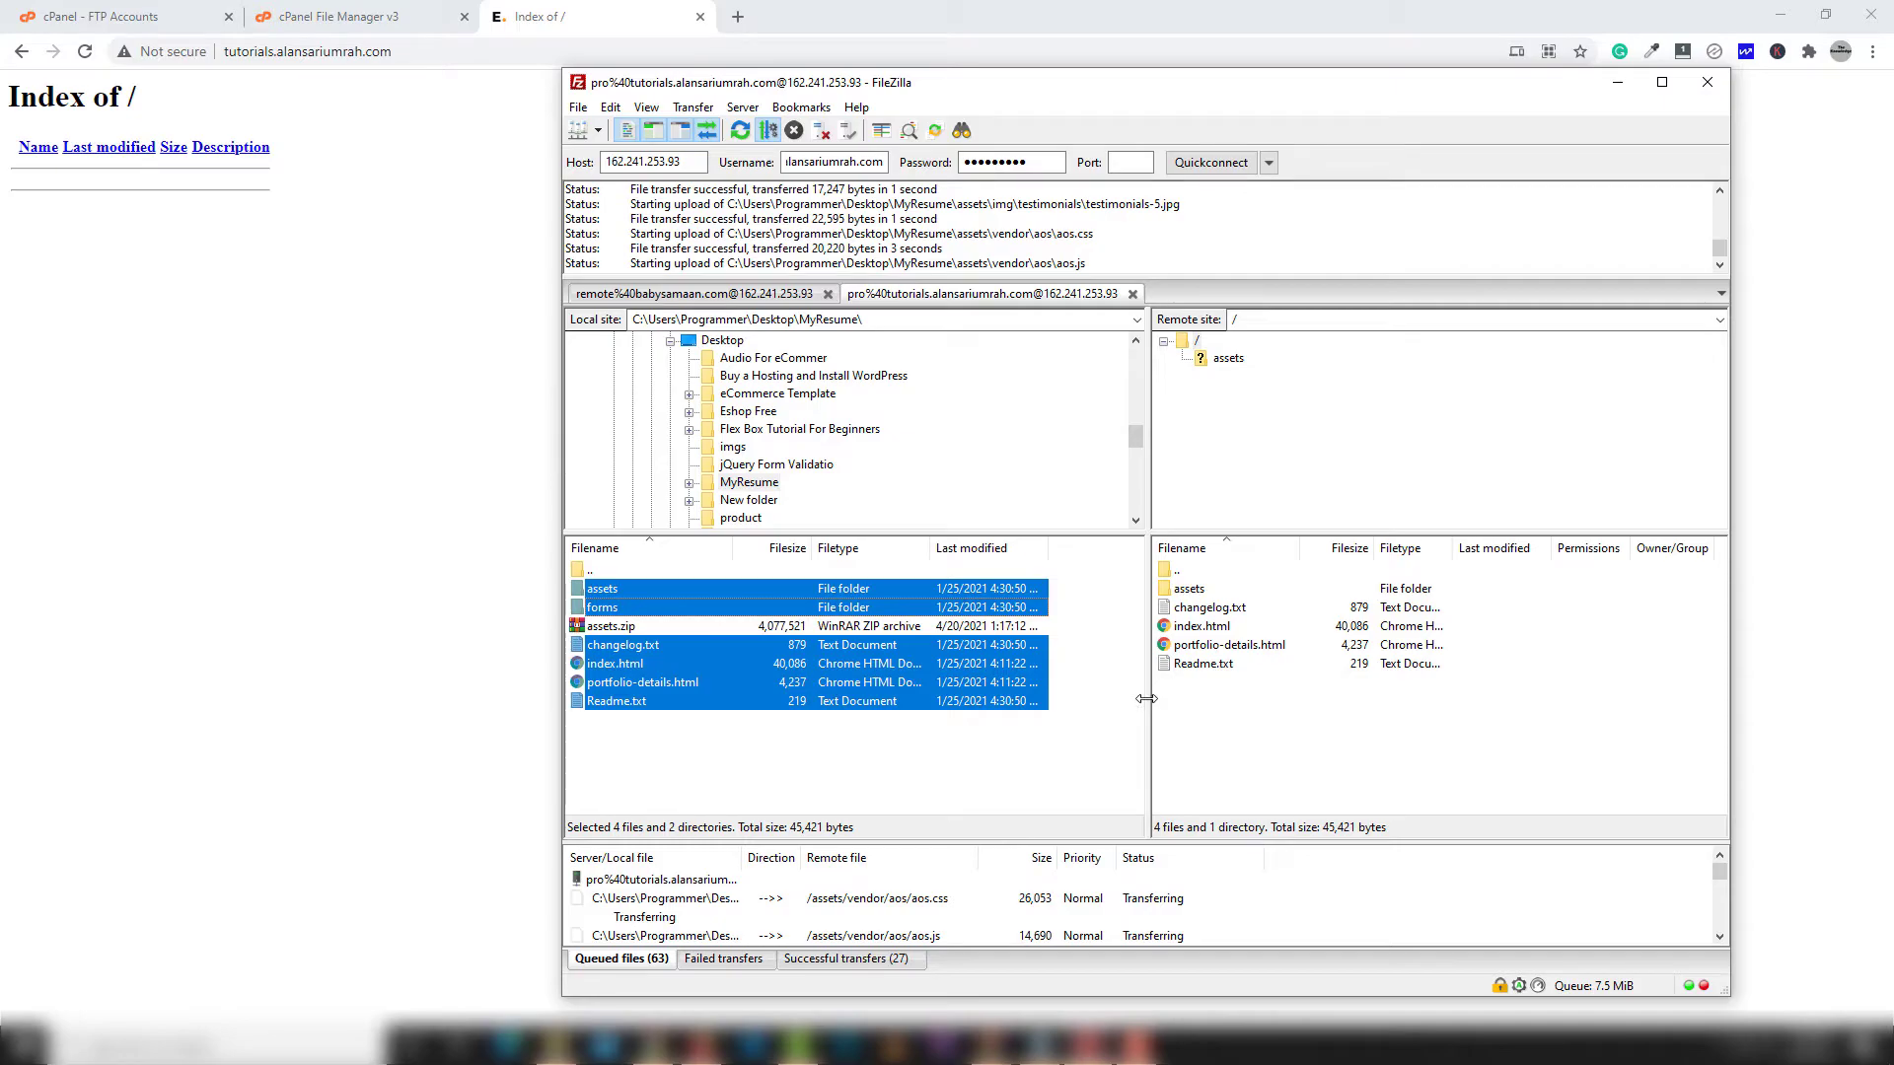
Switch to the cPanel File Manager tab while the MyResume upload keeps running.
click(389, 27)
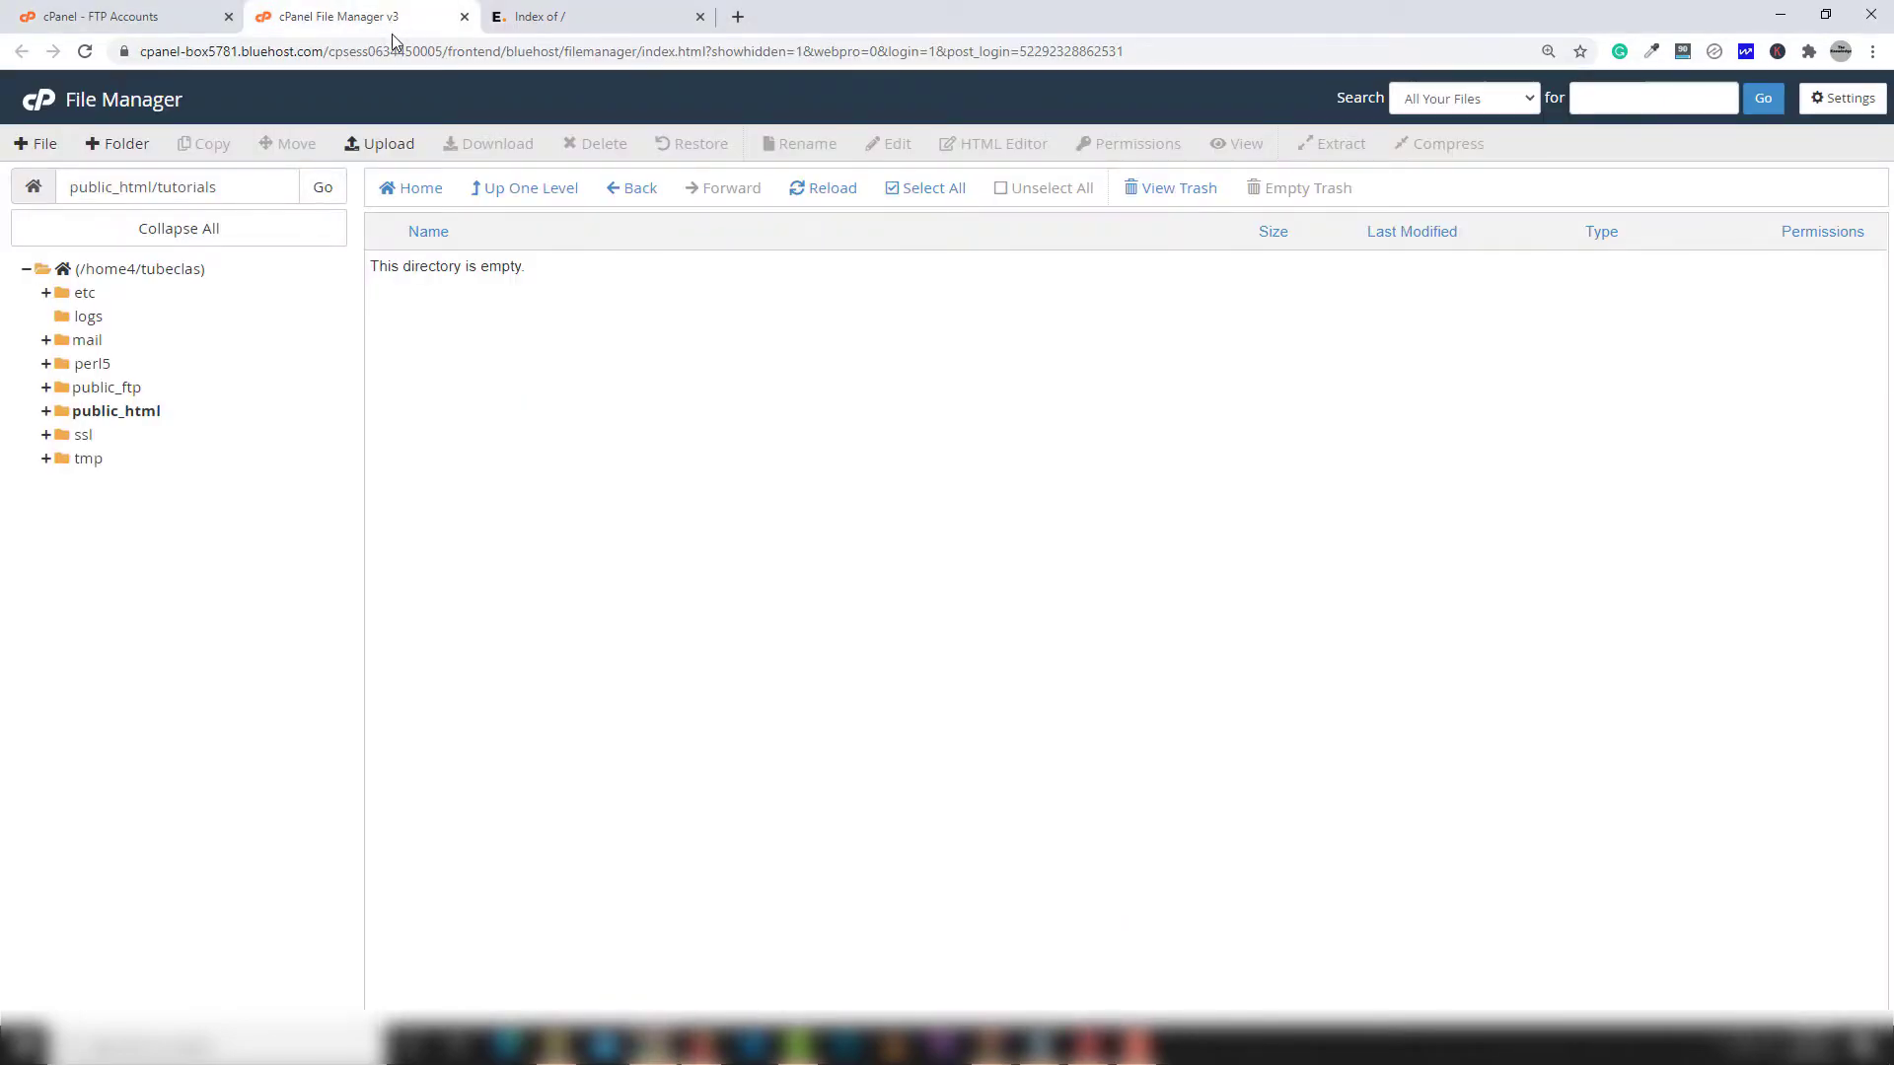
Reload cPanel File Manager and open public_html/tutorials to check the uploaded template files.
click(401, 54)
key(Return)
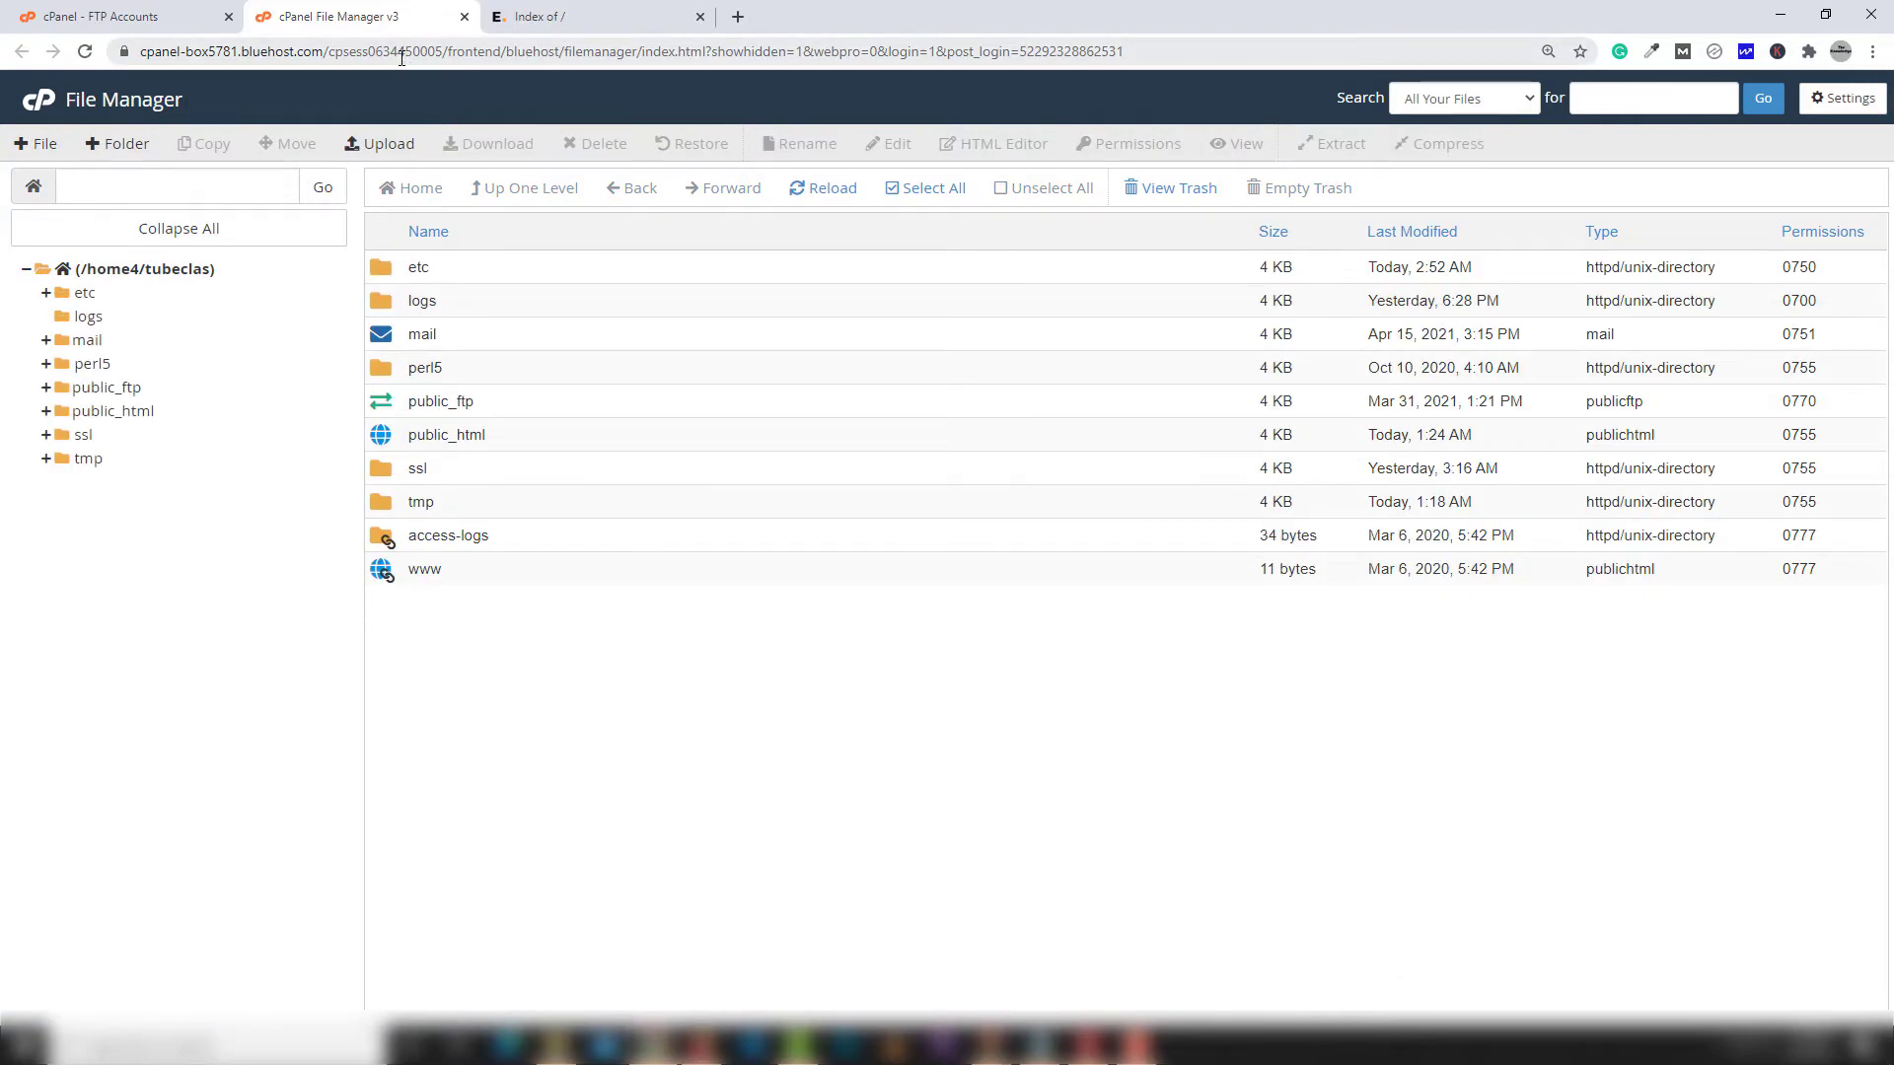
double_click(396, 439)
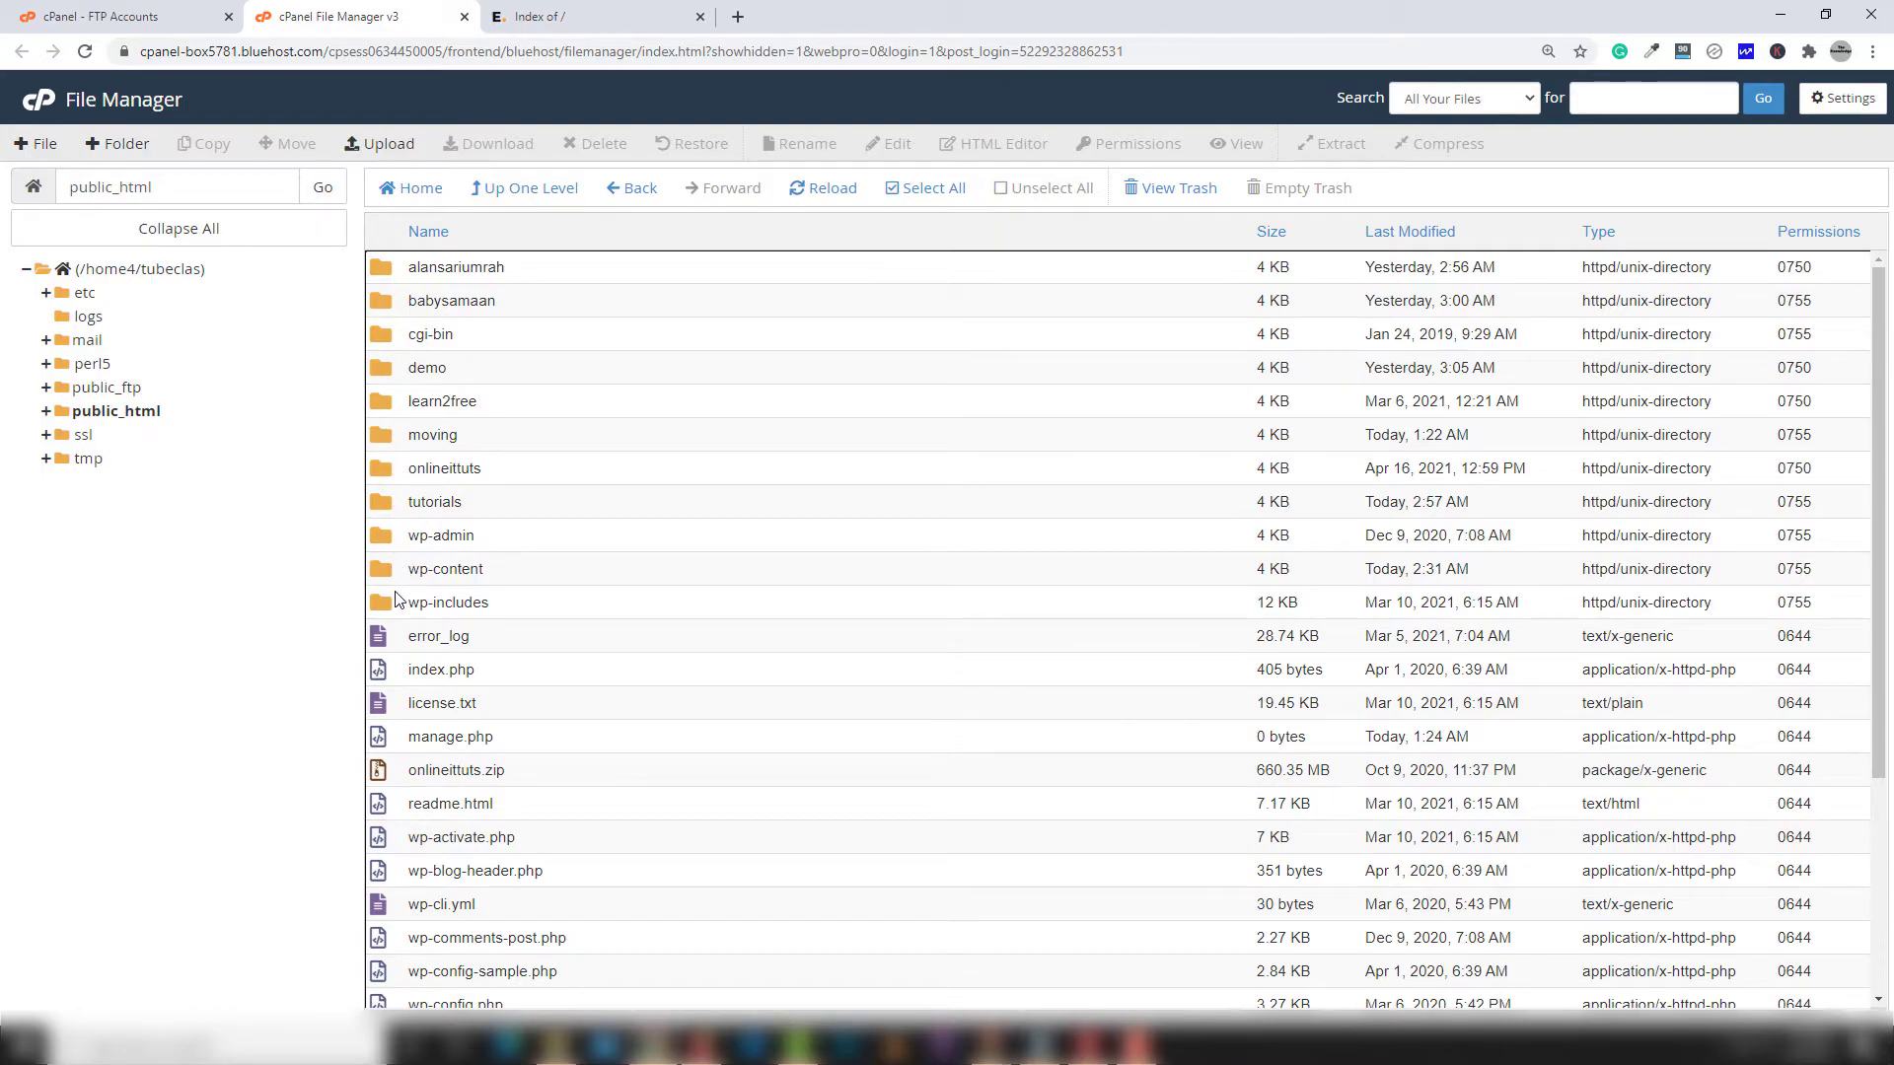
double_click(394, 511)
double_click(393, 509)
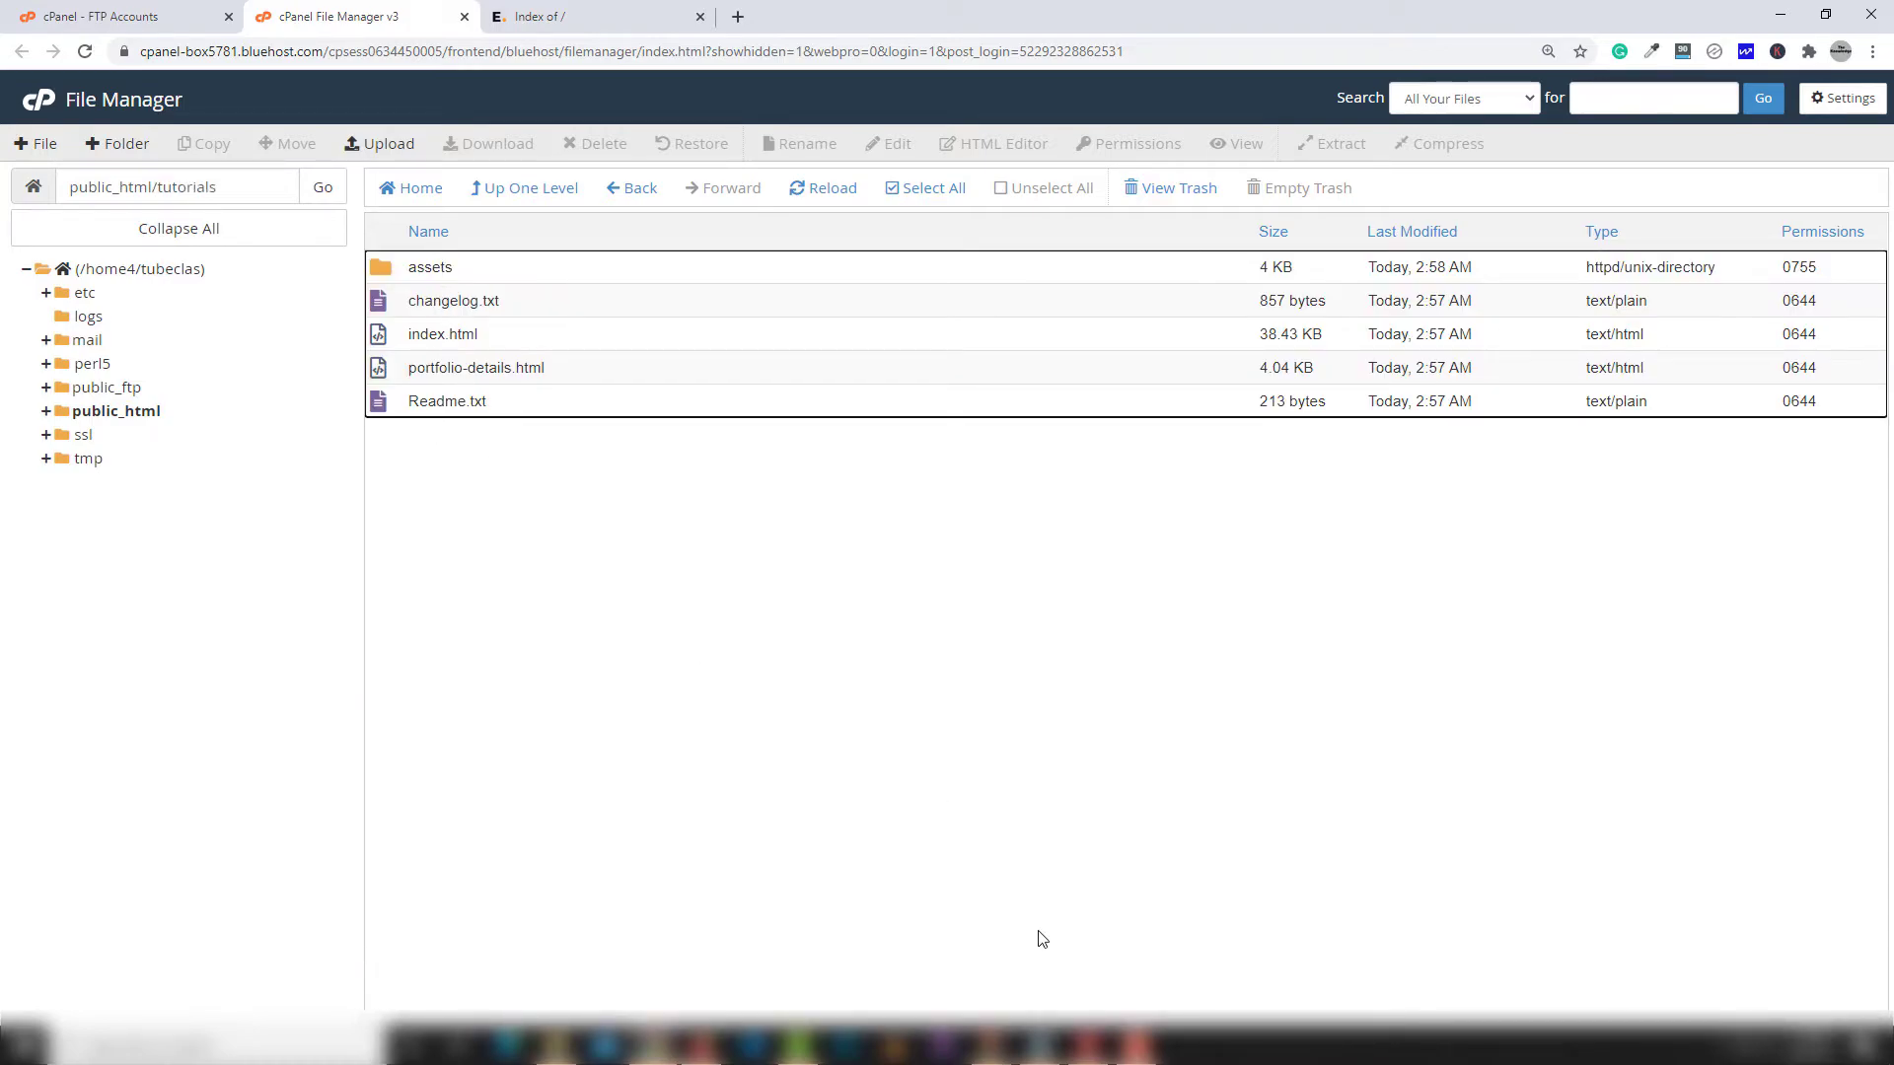
click(1090, 1045)
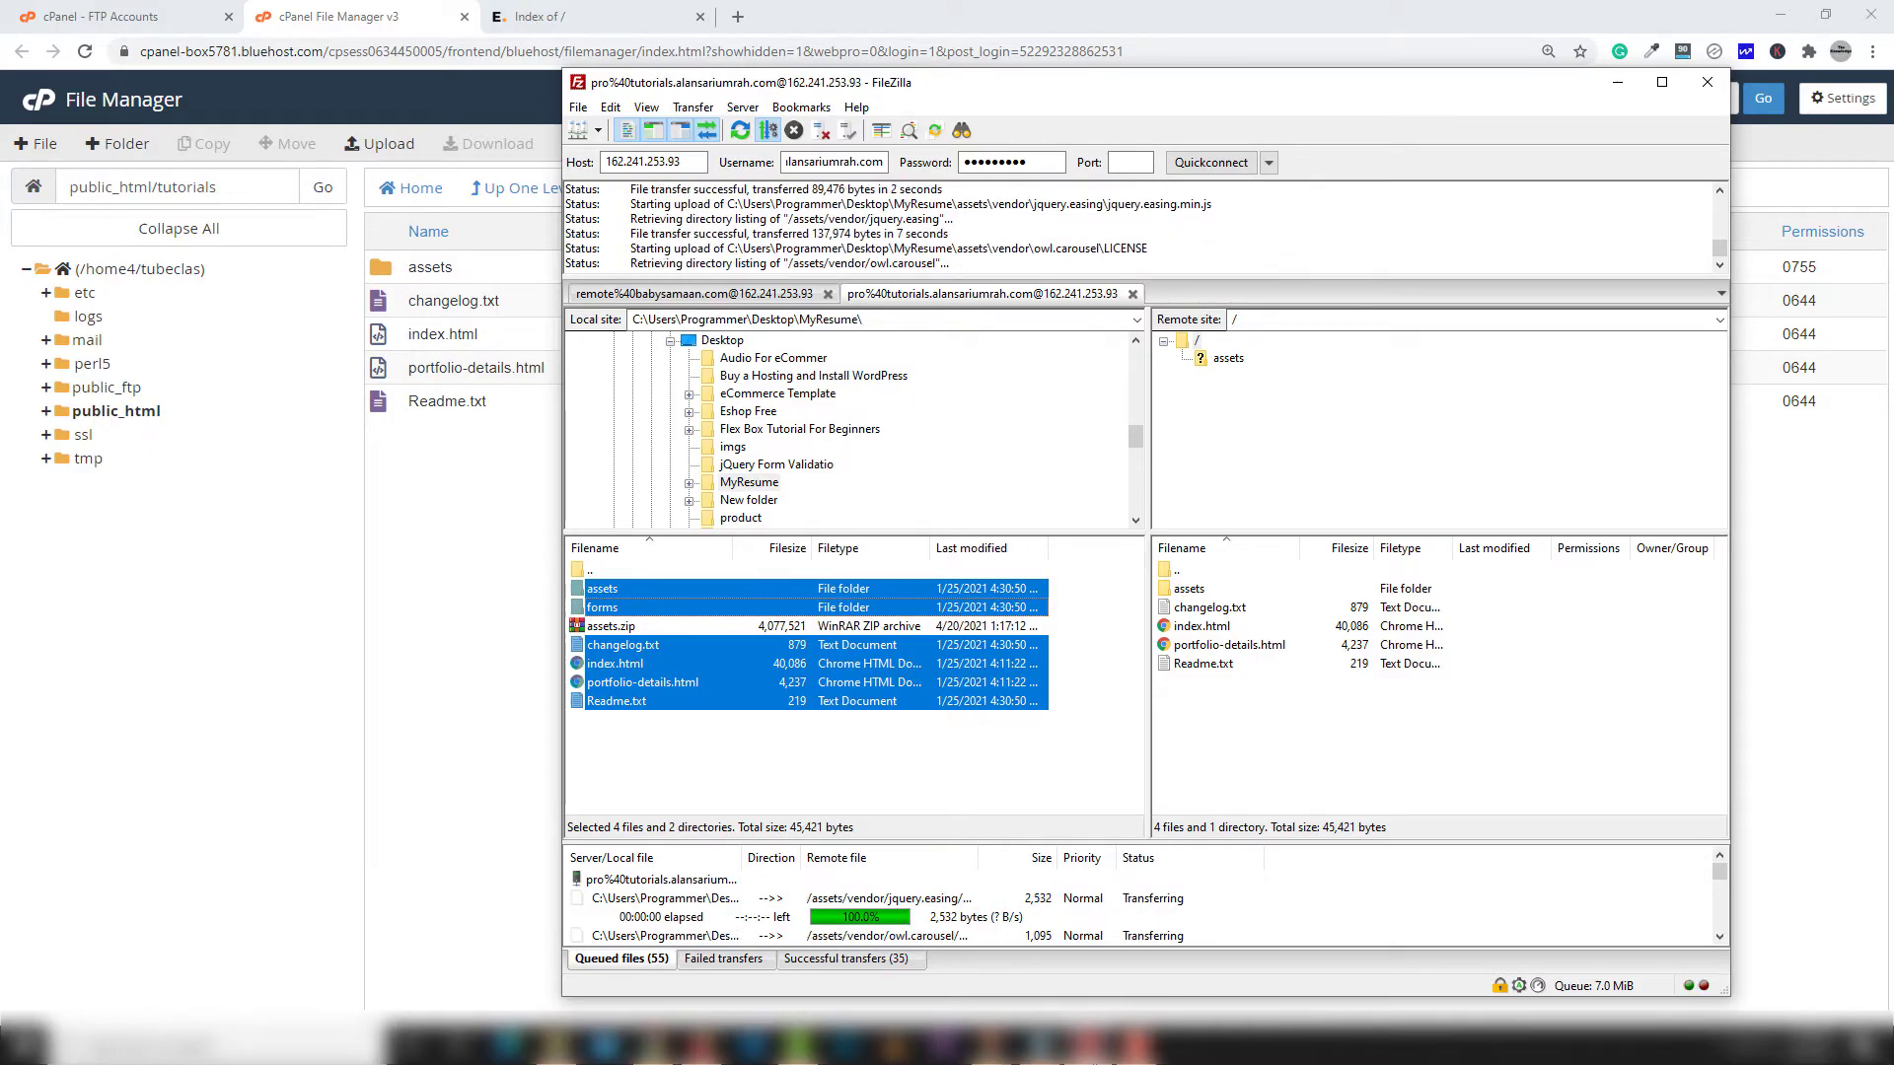
Wait for all 90 transfers to finish, dismiss the notification, and go to the site tab.
mouse_move(1088, 1043)
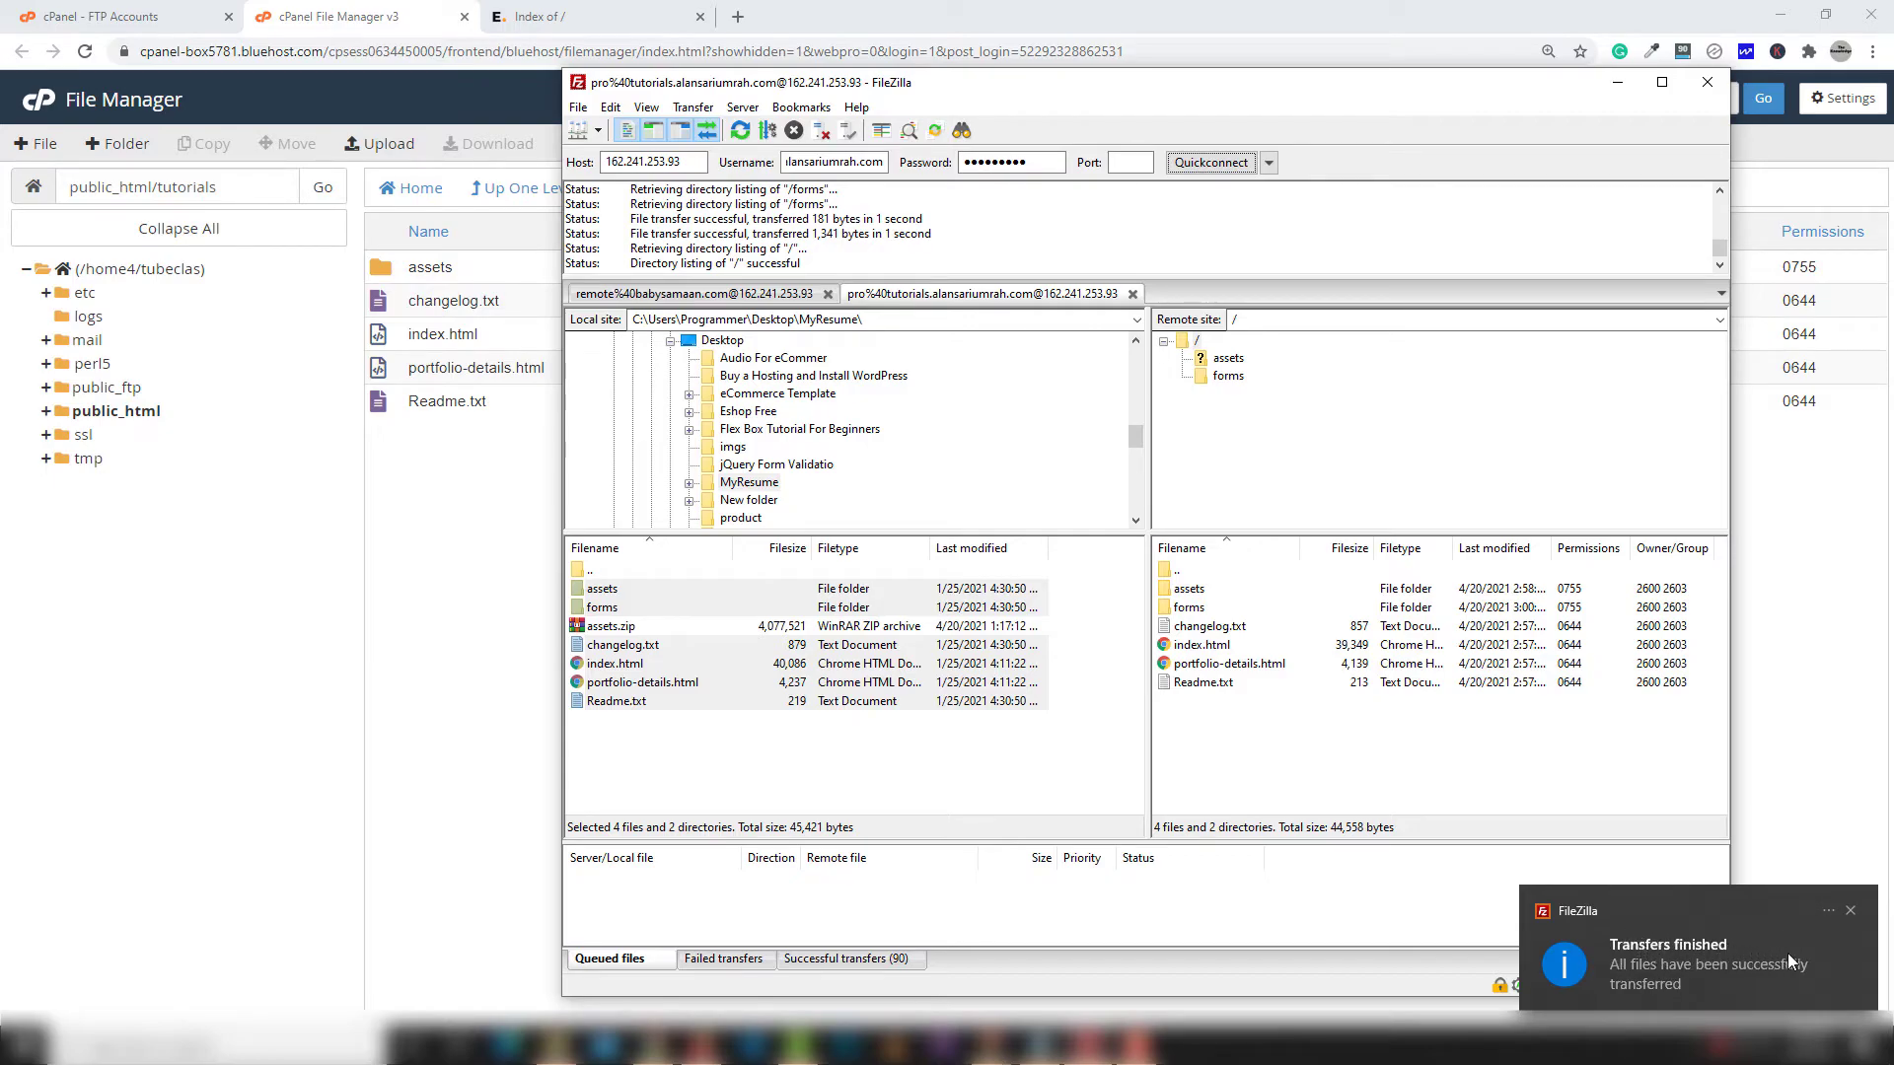
click(1851, 912)
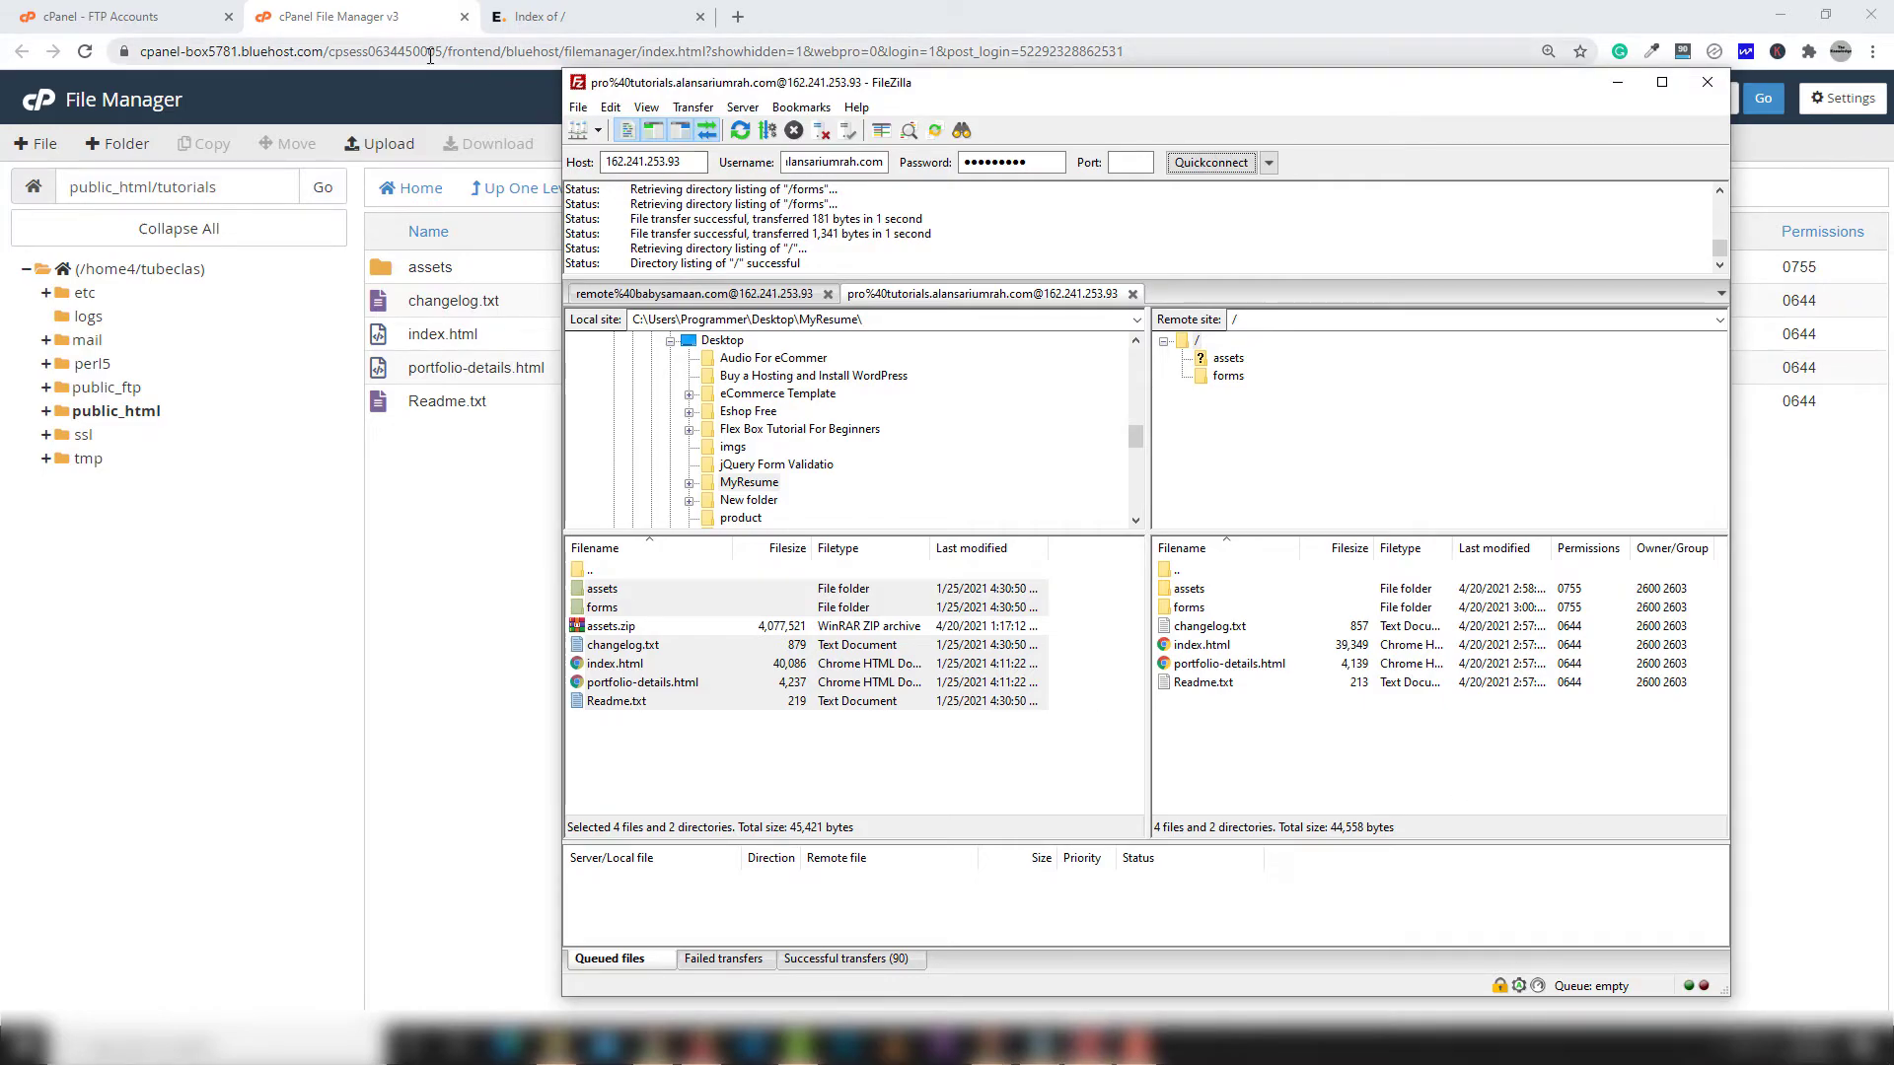
click(541, 49)
click(542, 26)
Reload the live site, browse File Manager to public_html/tutorials, and open the local MyResume folder.
key(Return)
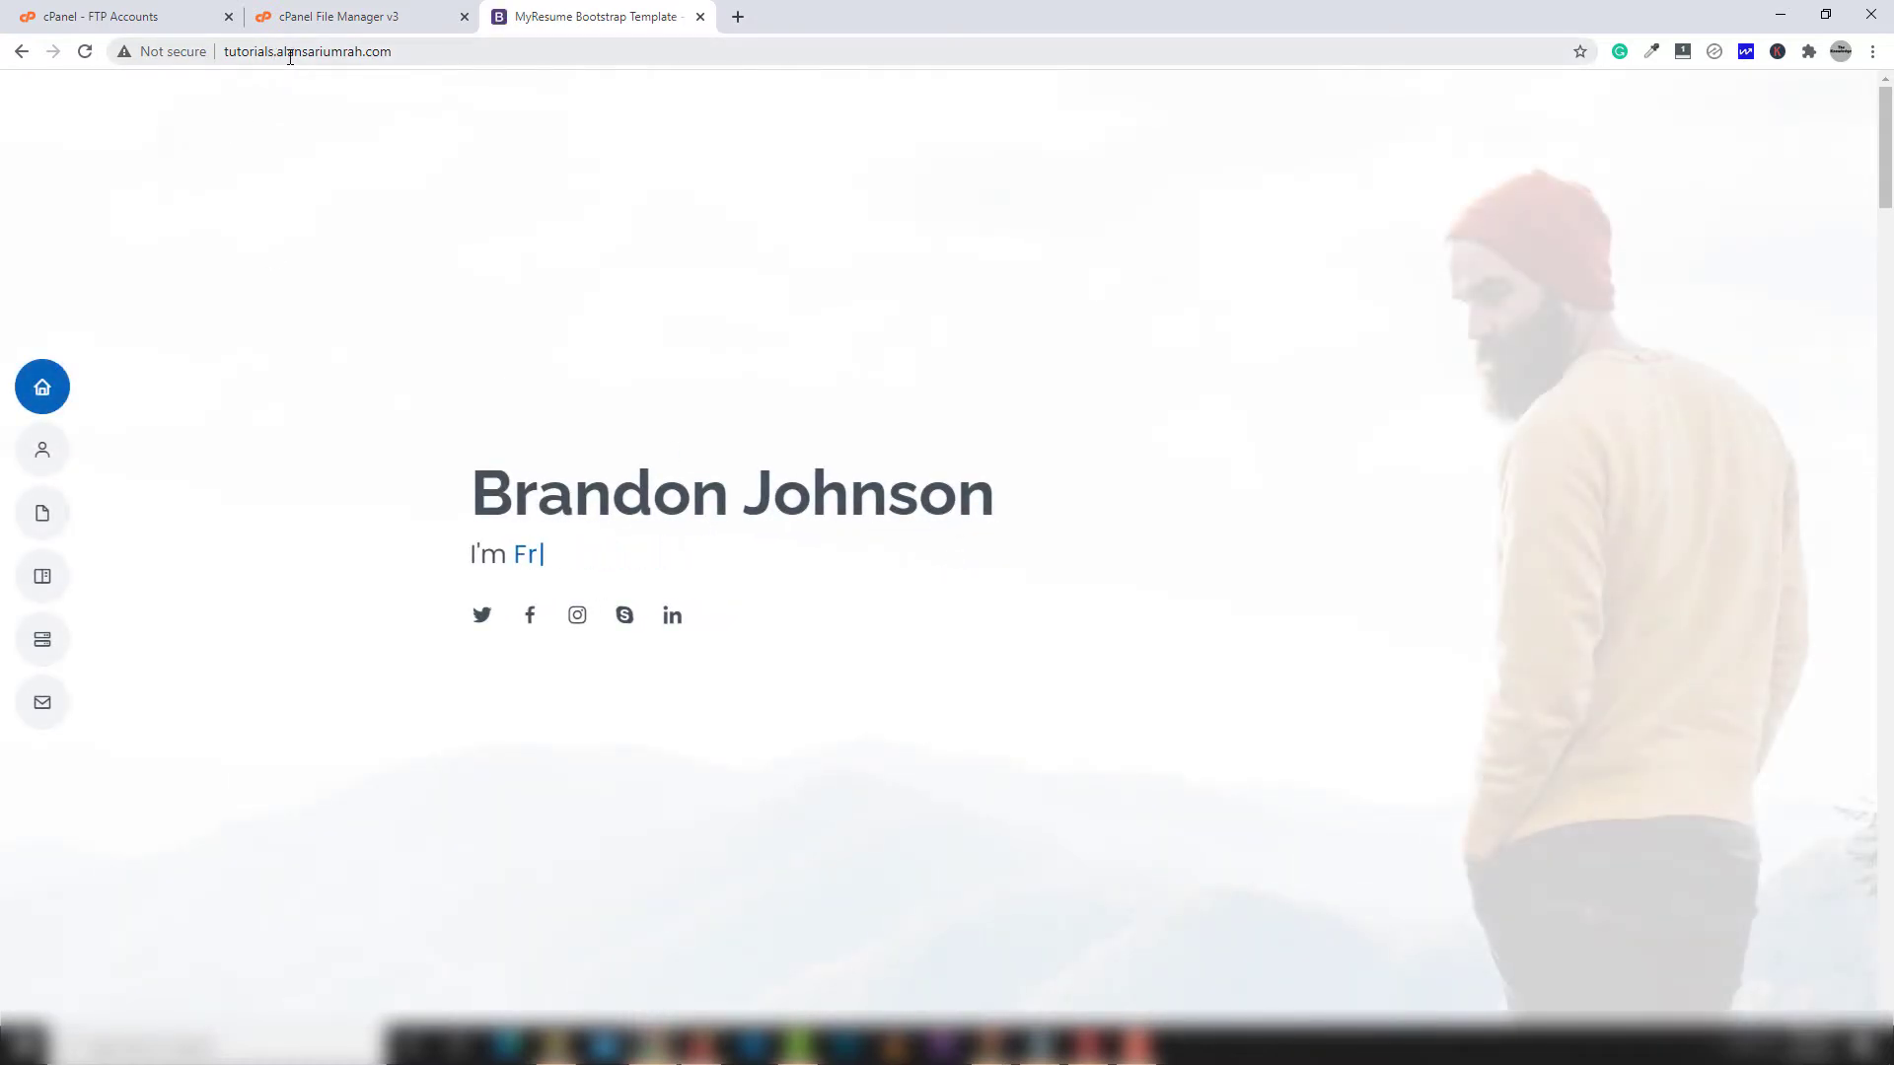
key(ctrl+shift+Tab)
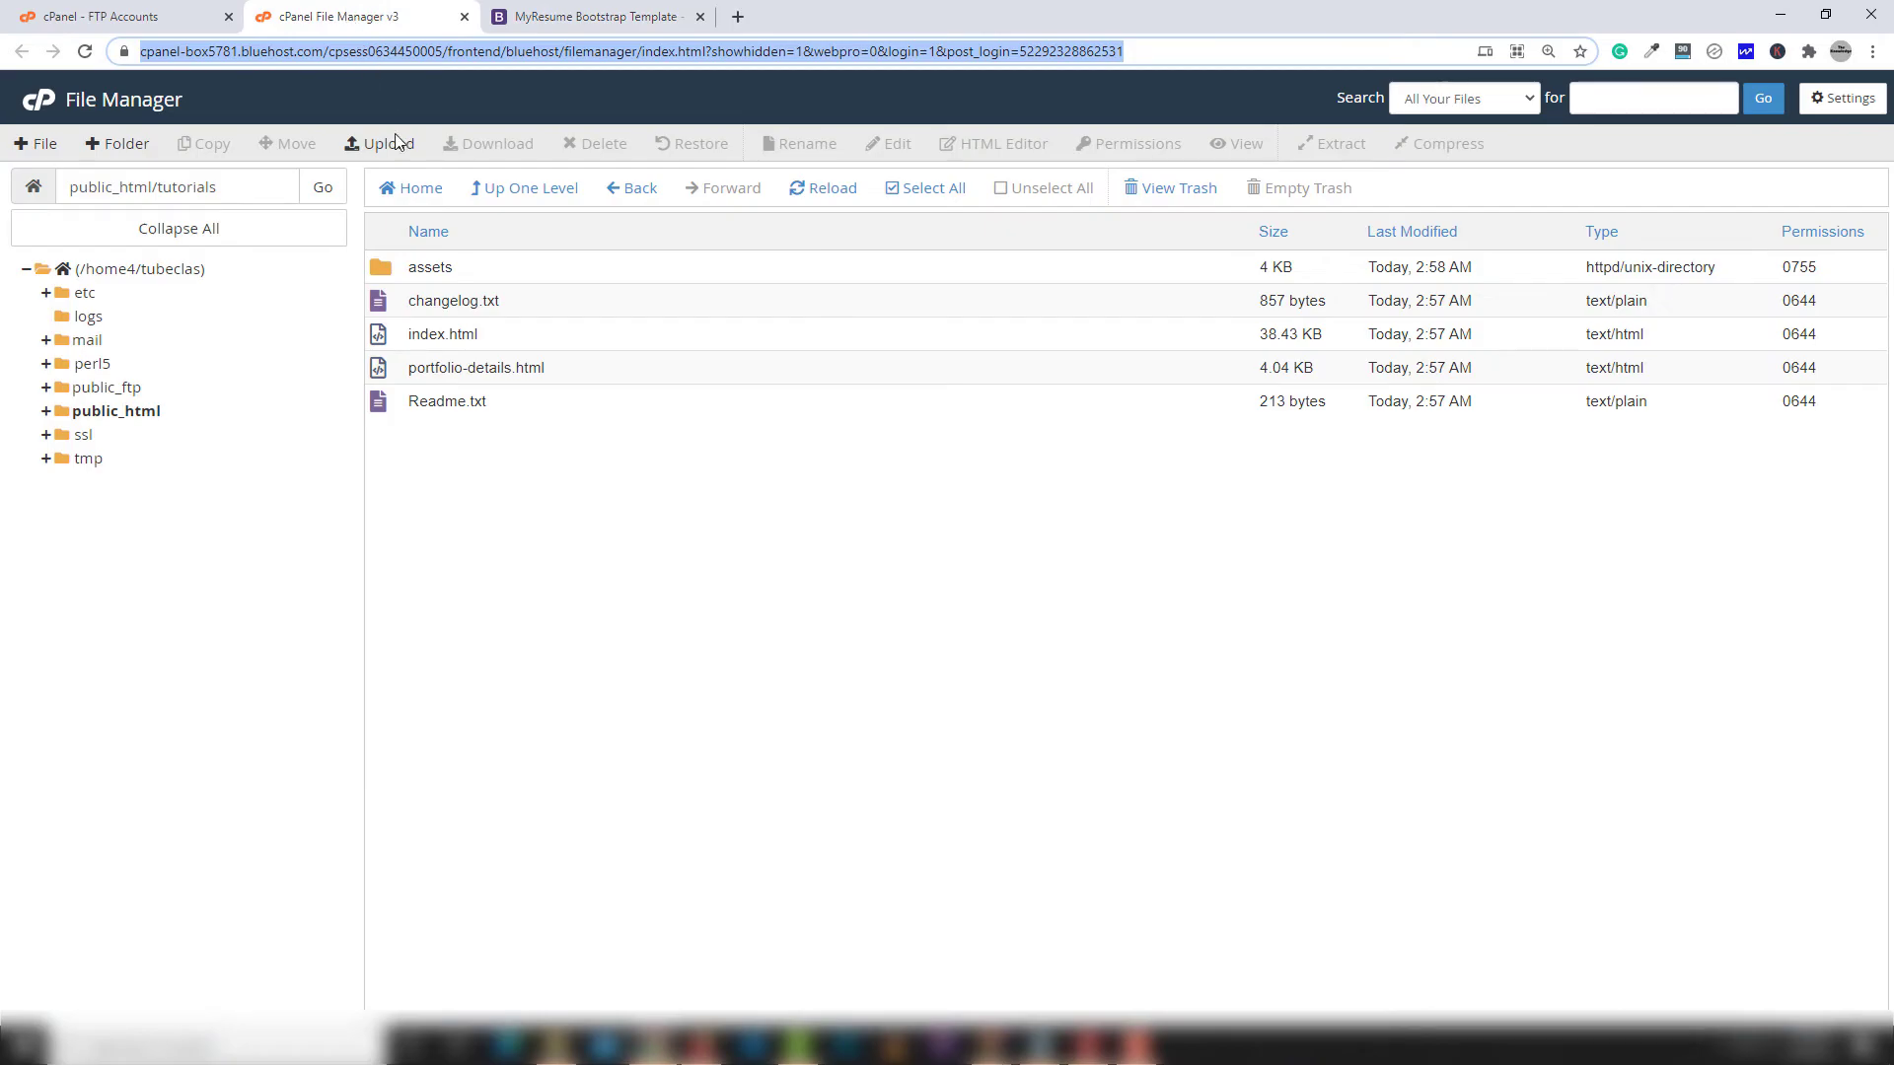
click(119, 414)
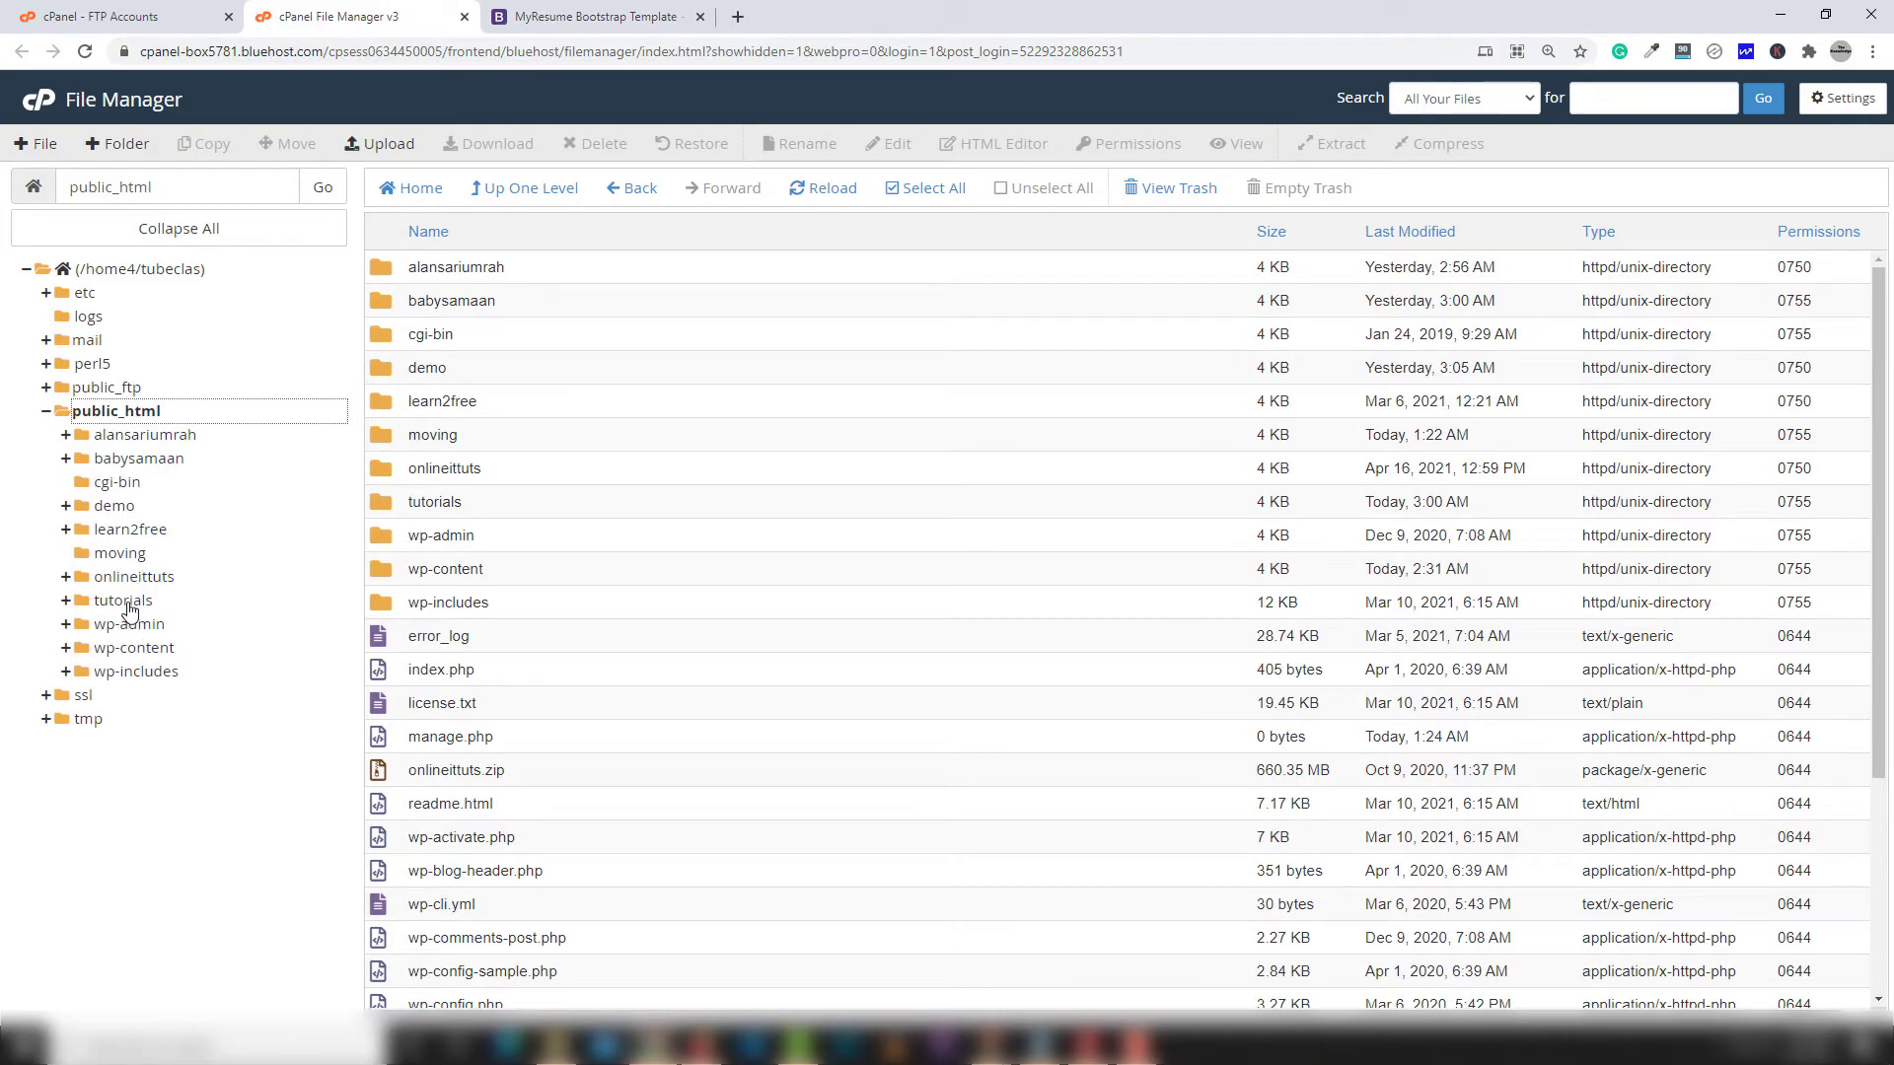
click(124, 602)
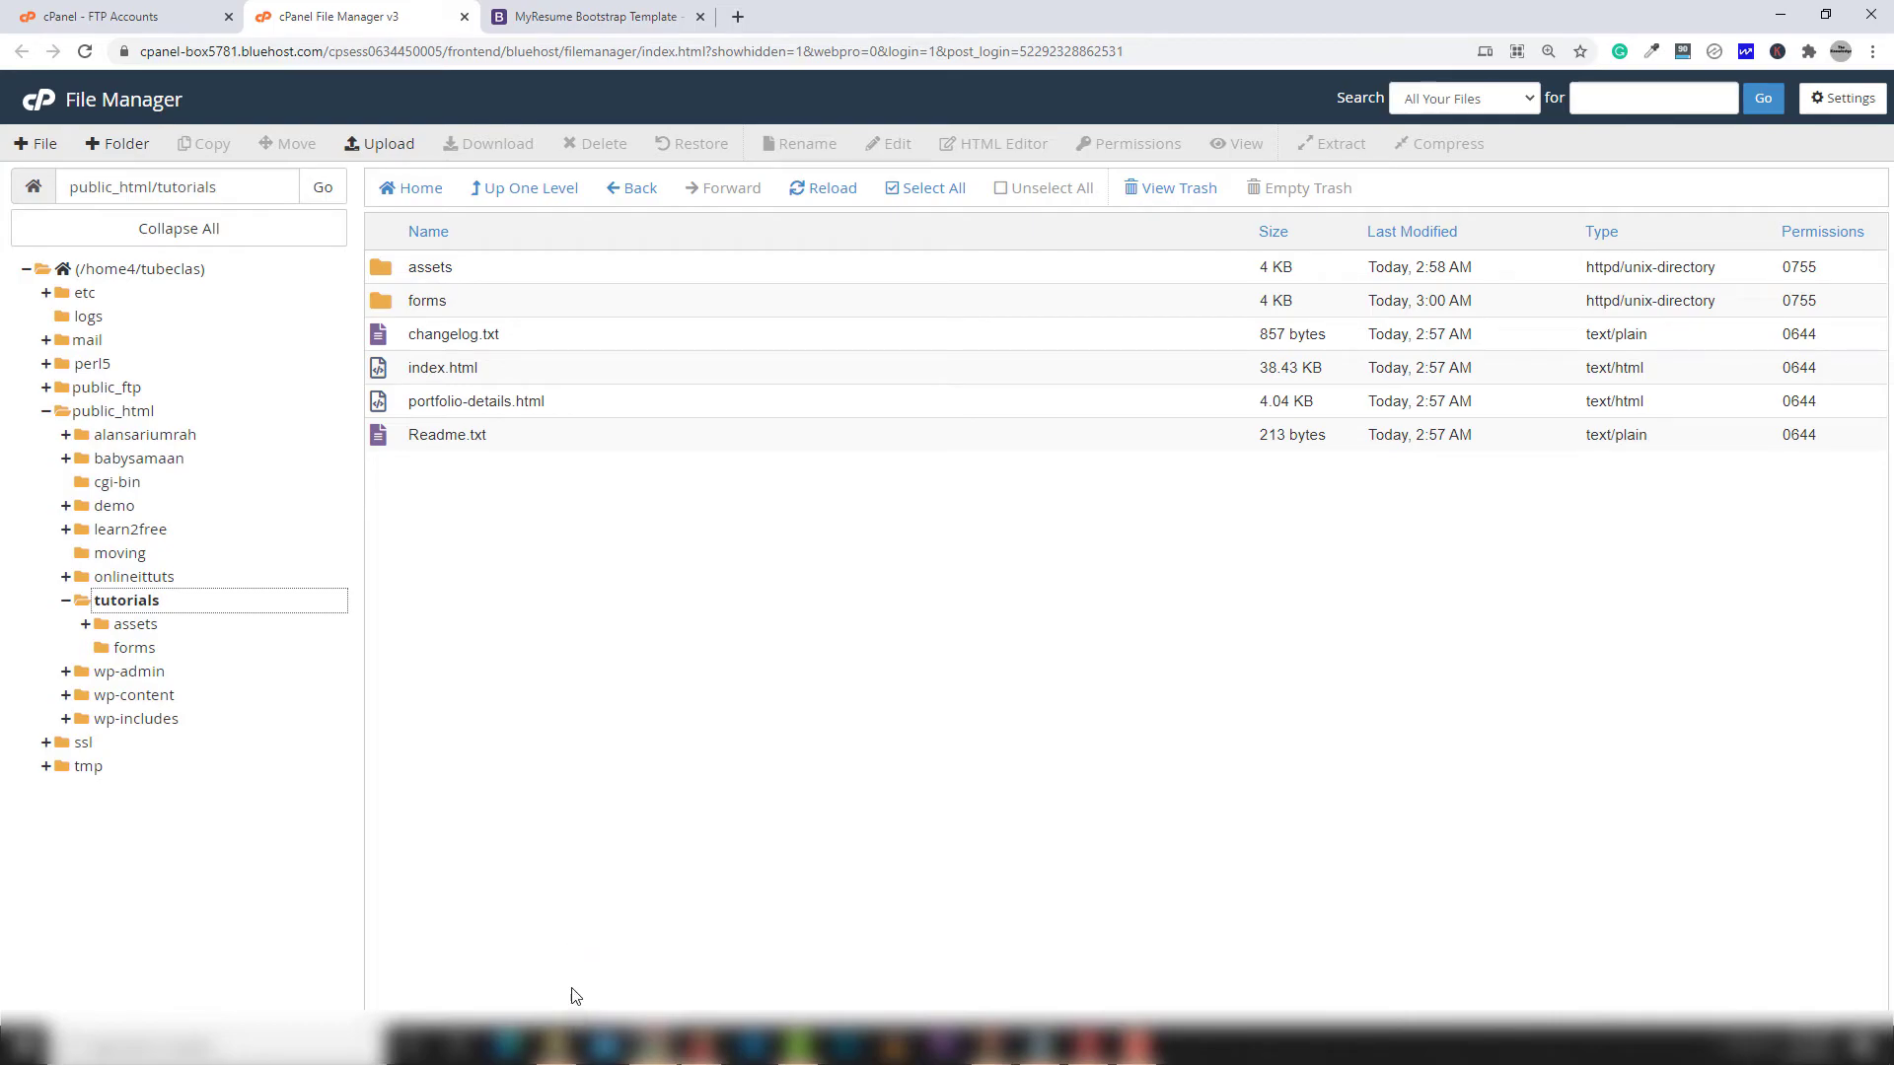
key(super+d)
key(Return)
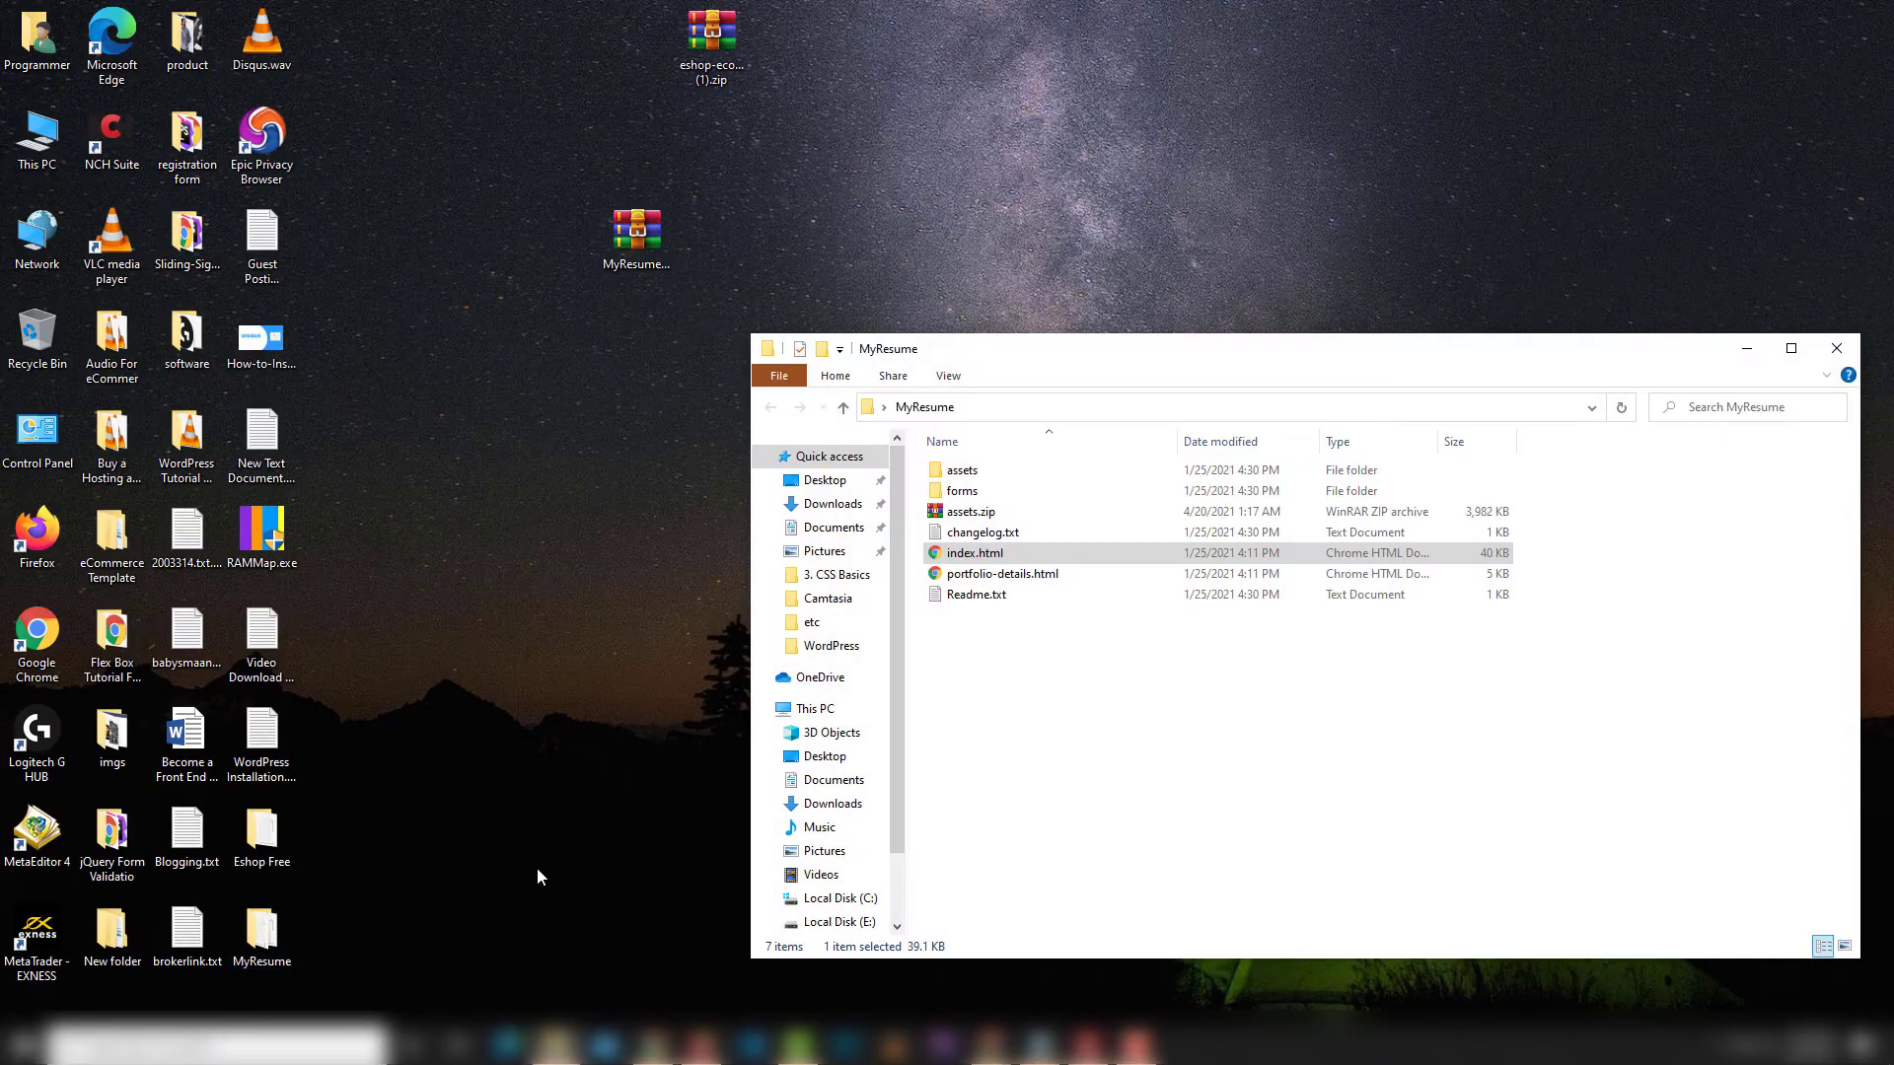
Open the local MyResume index.html in the browser, then in Notepad++ via Edit with Notepad++.
click(979, 555)
double_click(980, 556)
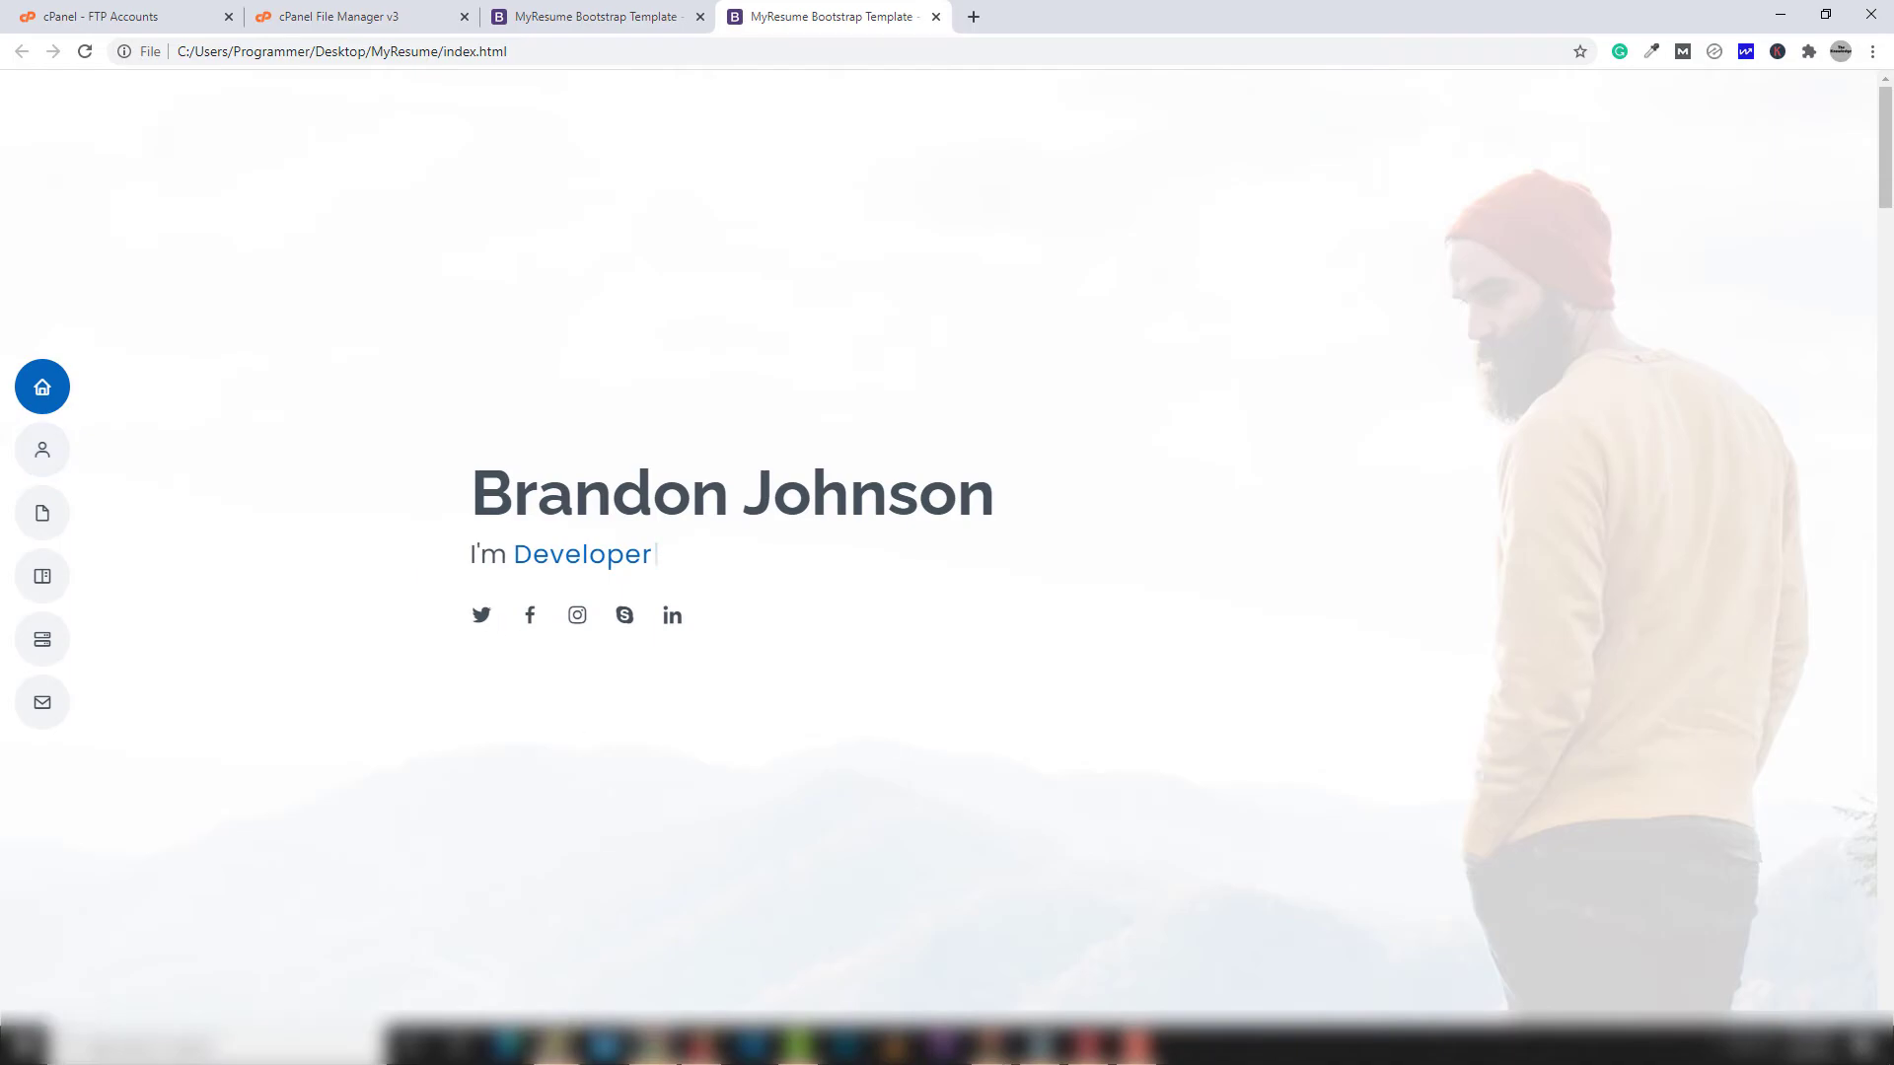
click(580, 1005)
right_click(972, 555)
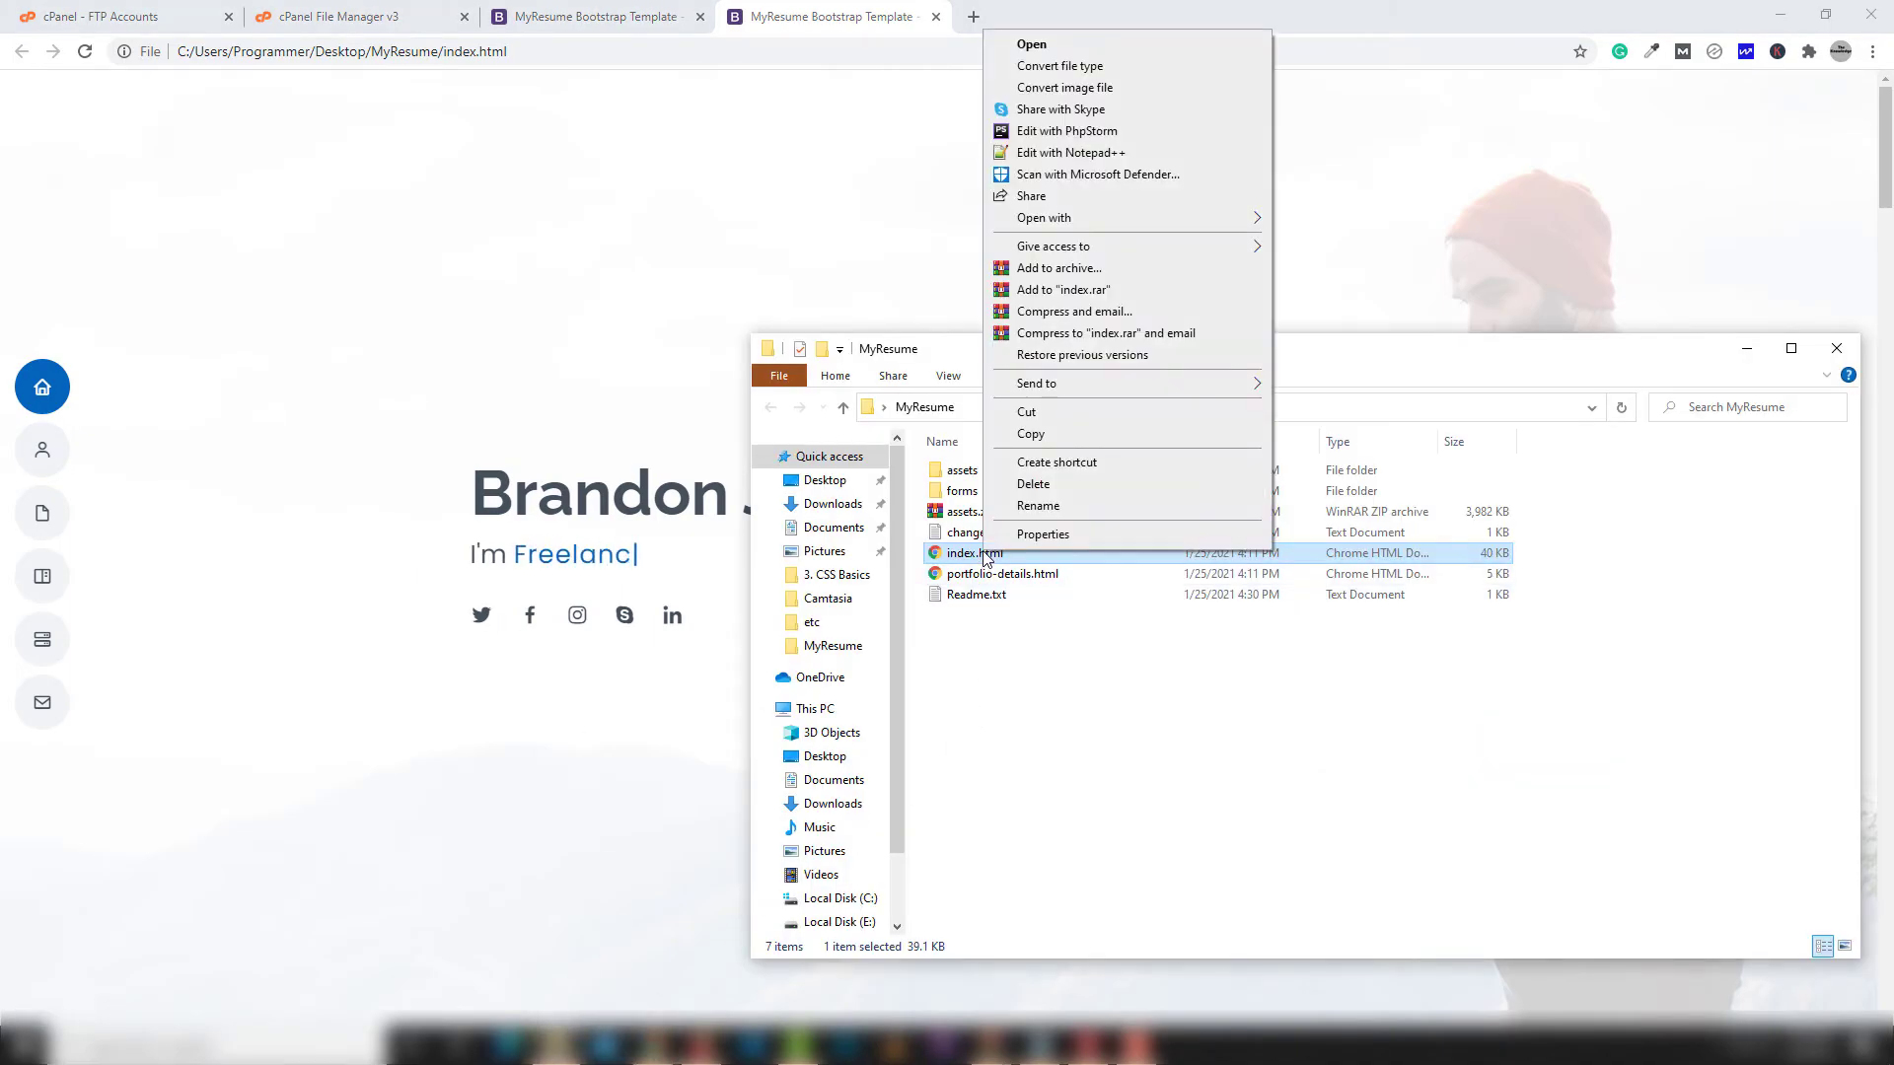
click(1085, 154)
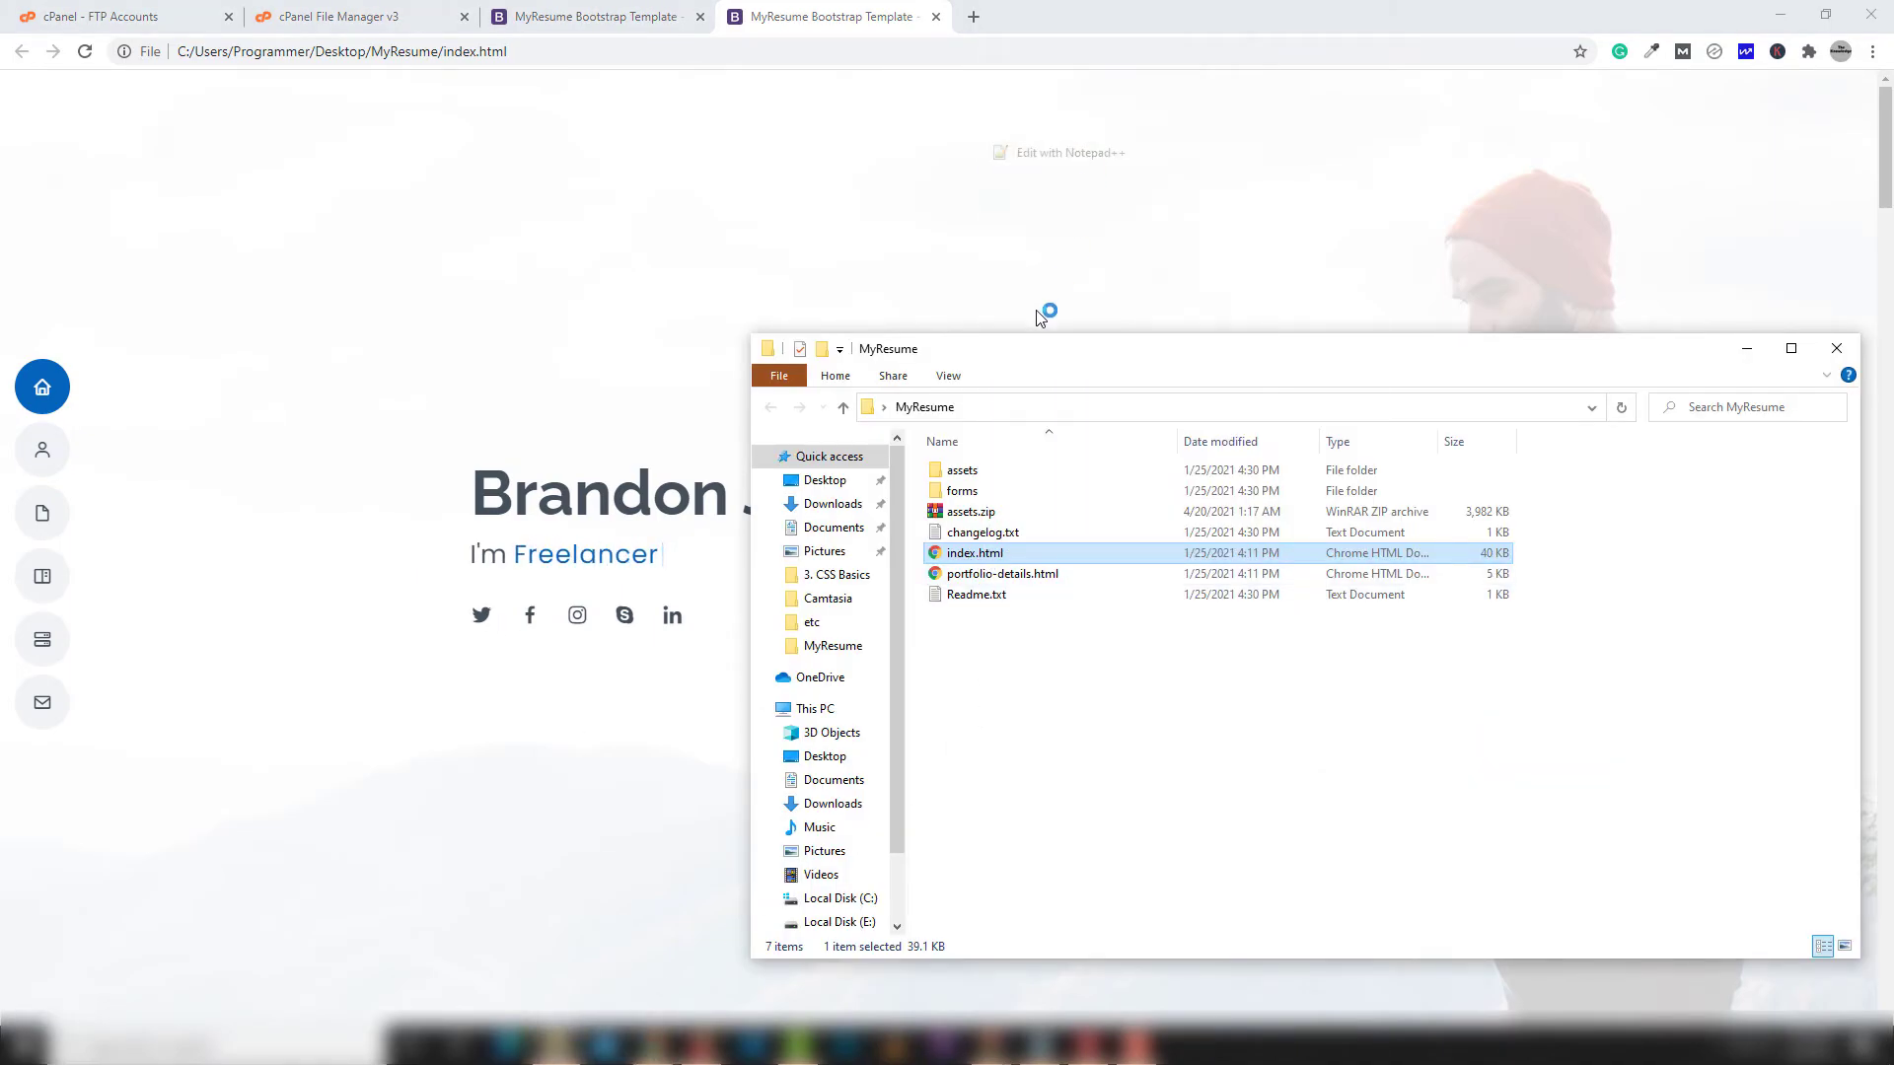
scroll(445, 639, down, 7)
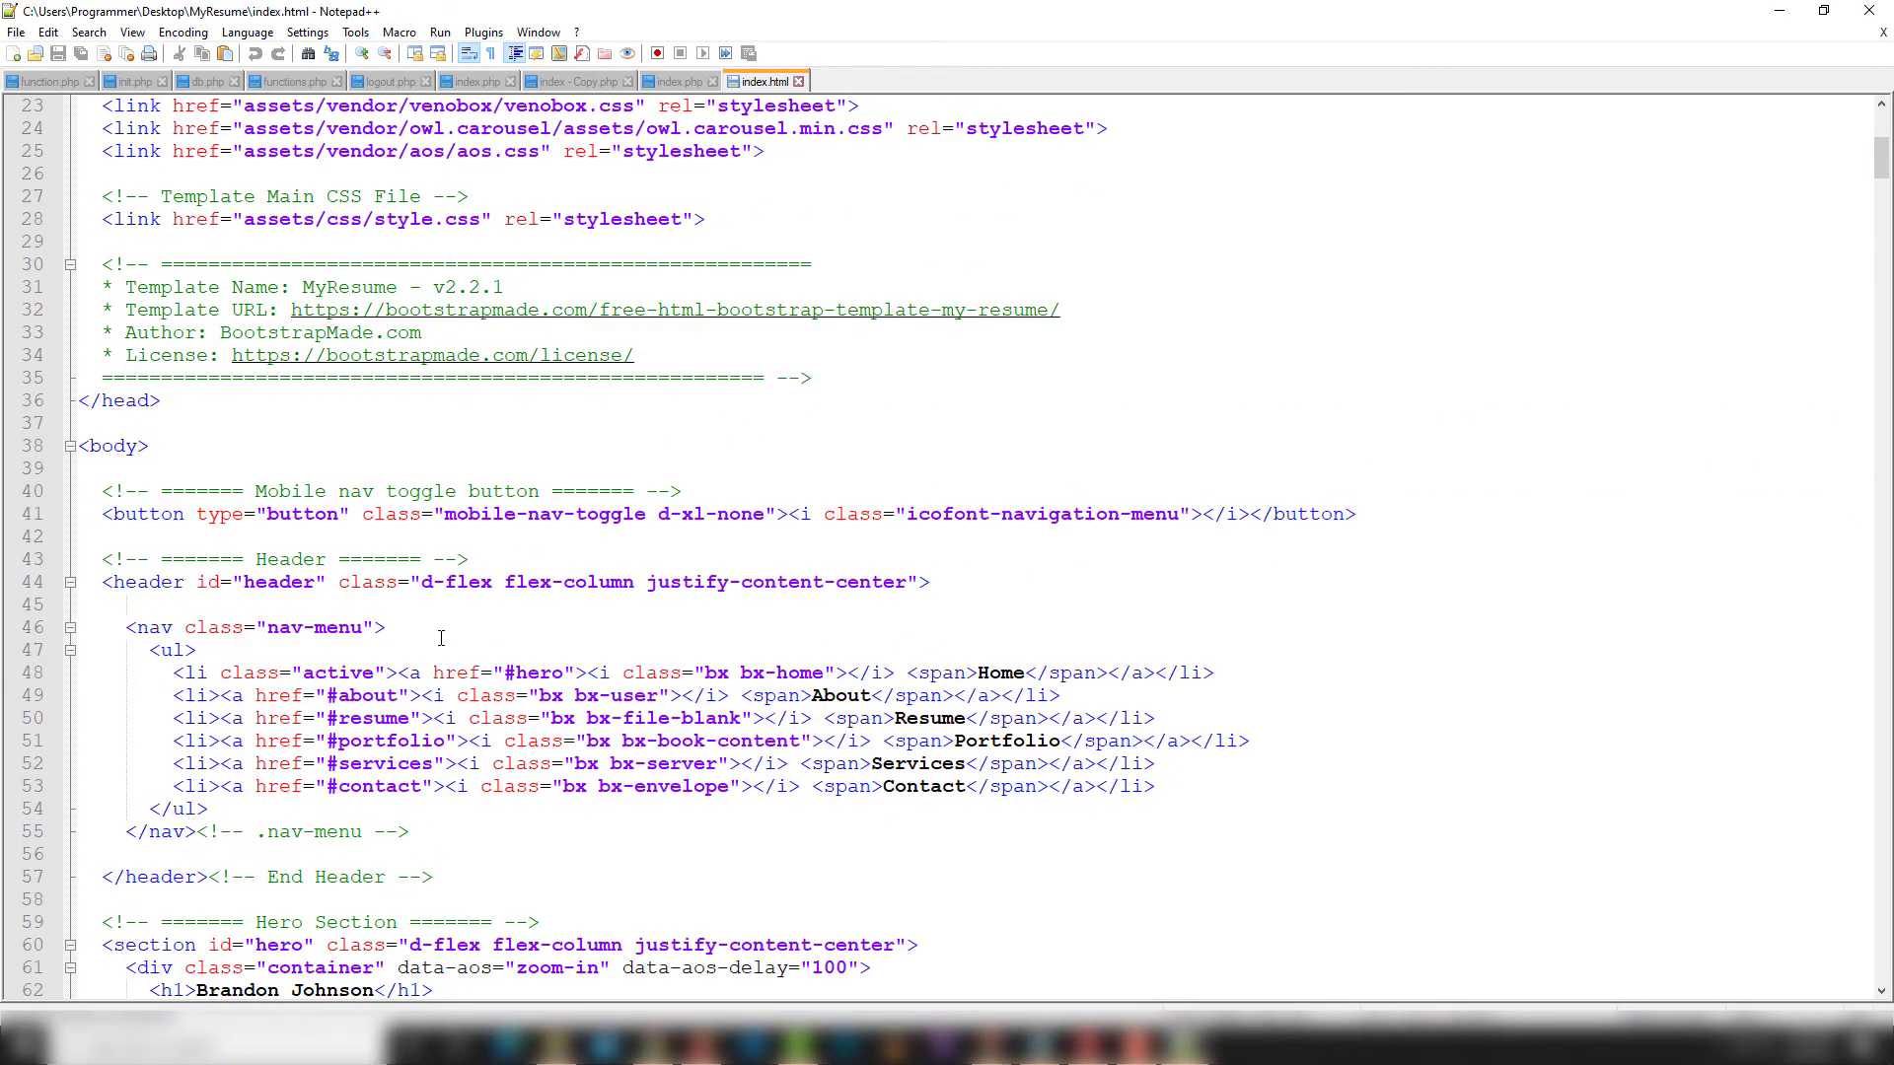
Change the About navigation label on line 49 to 'About Me' and save index.html.
click(870, 696)
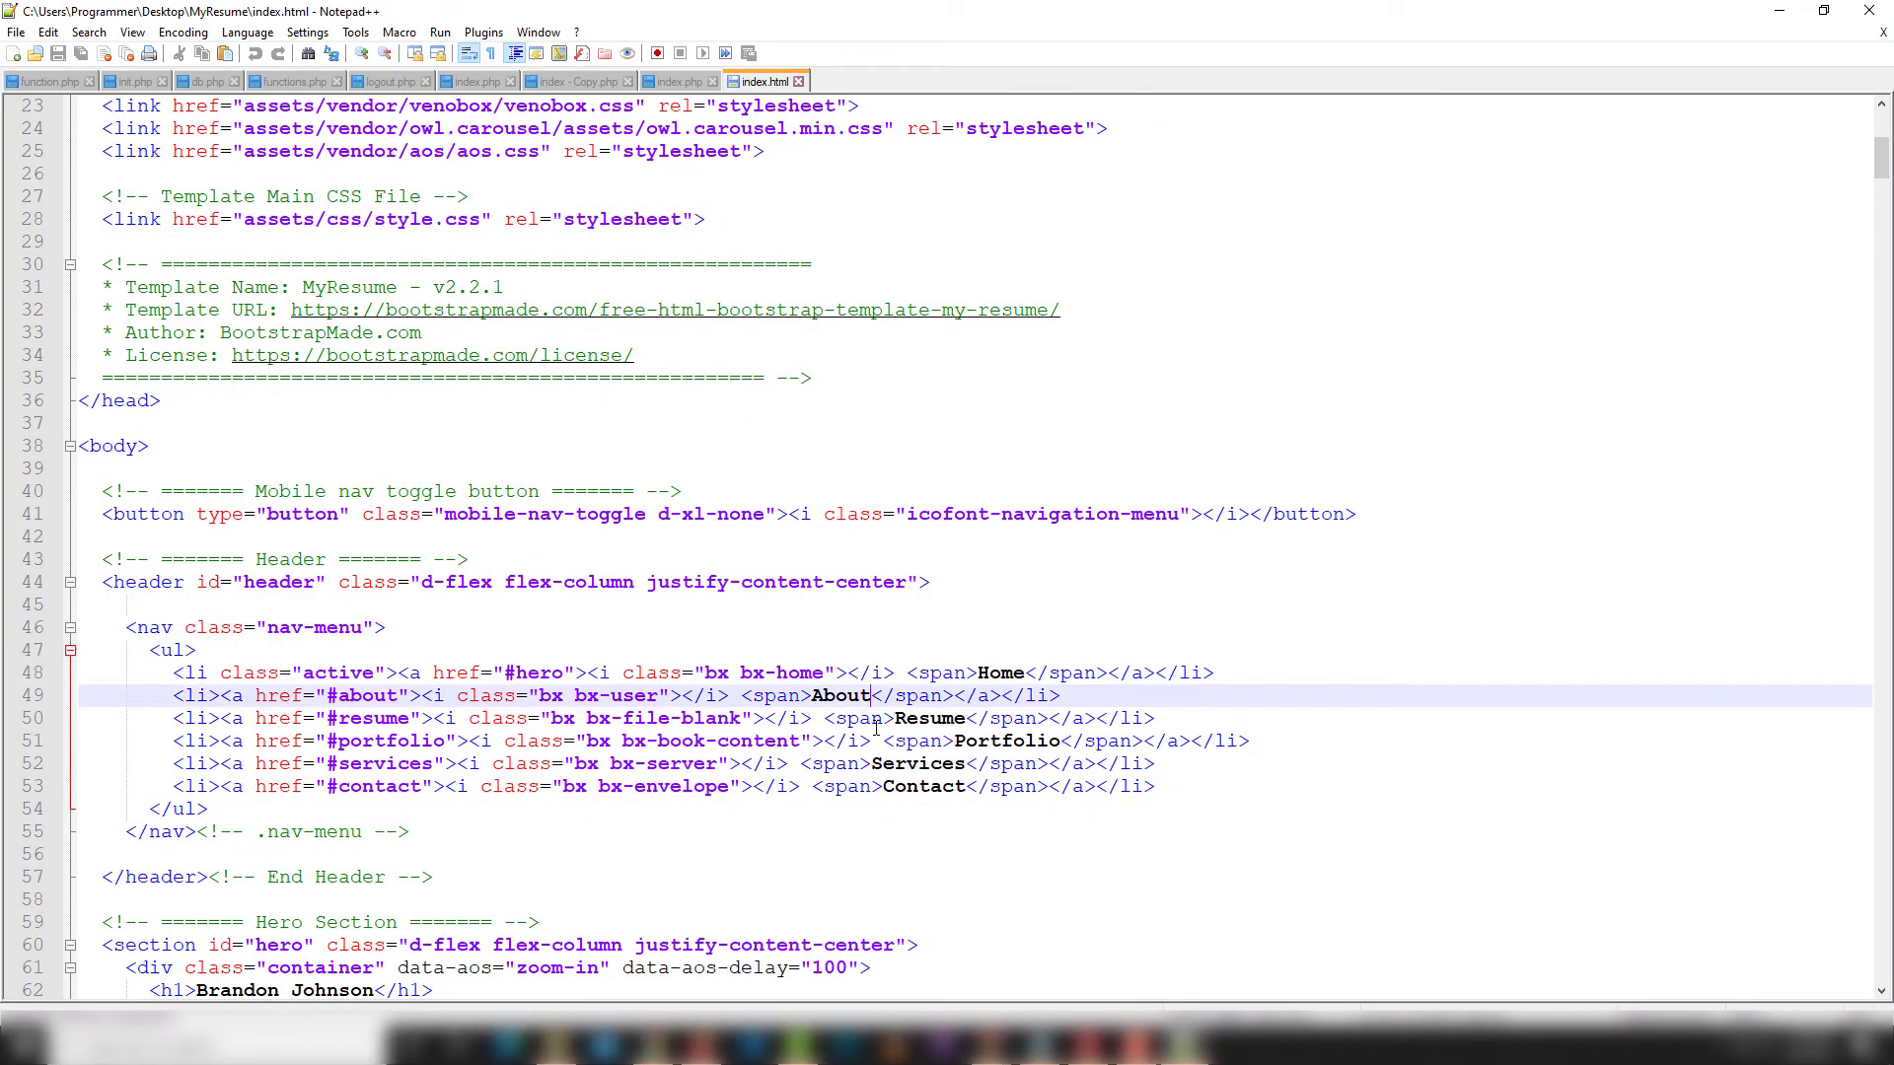
text(NE)
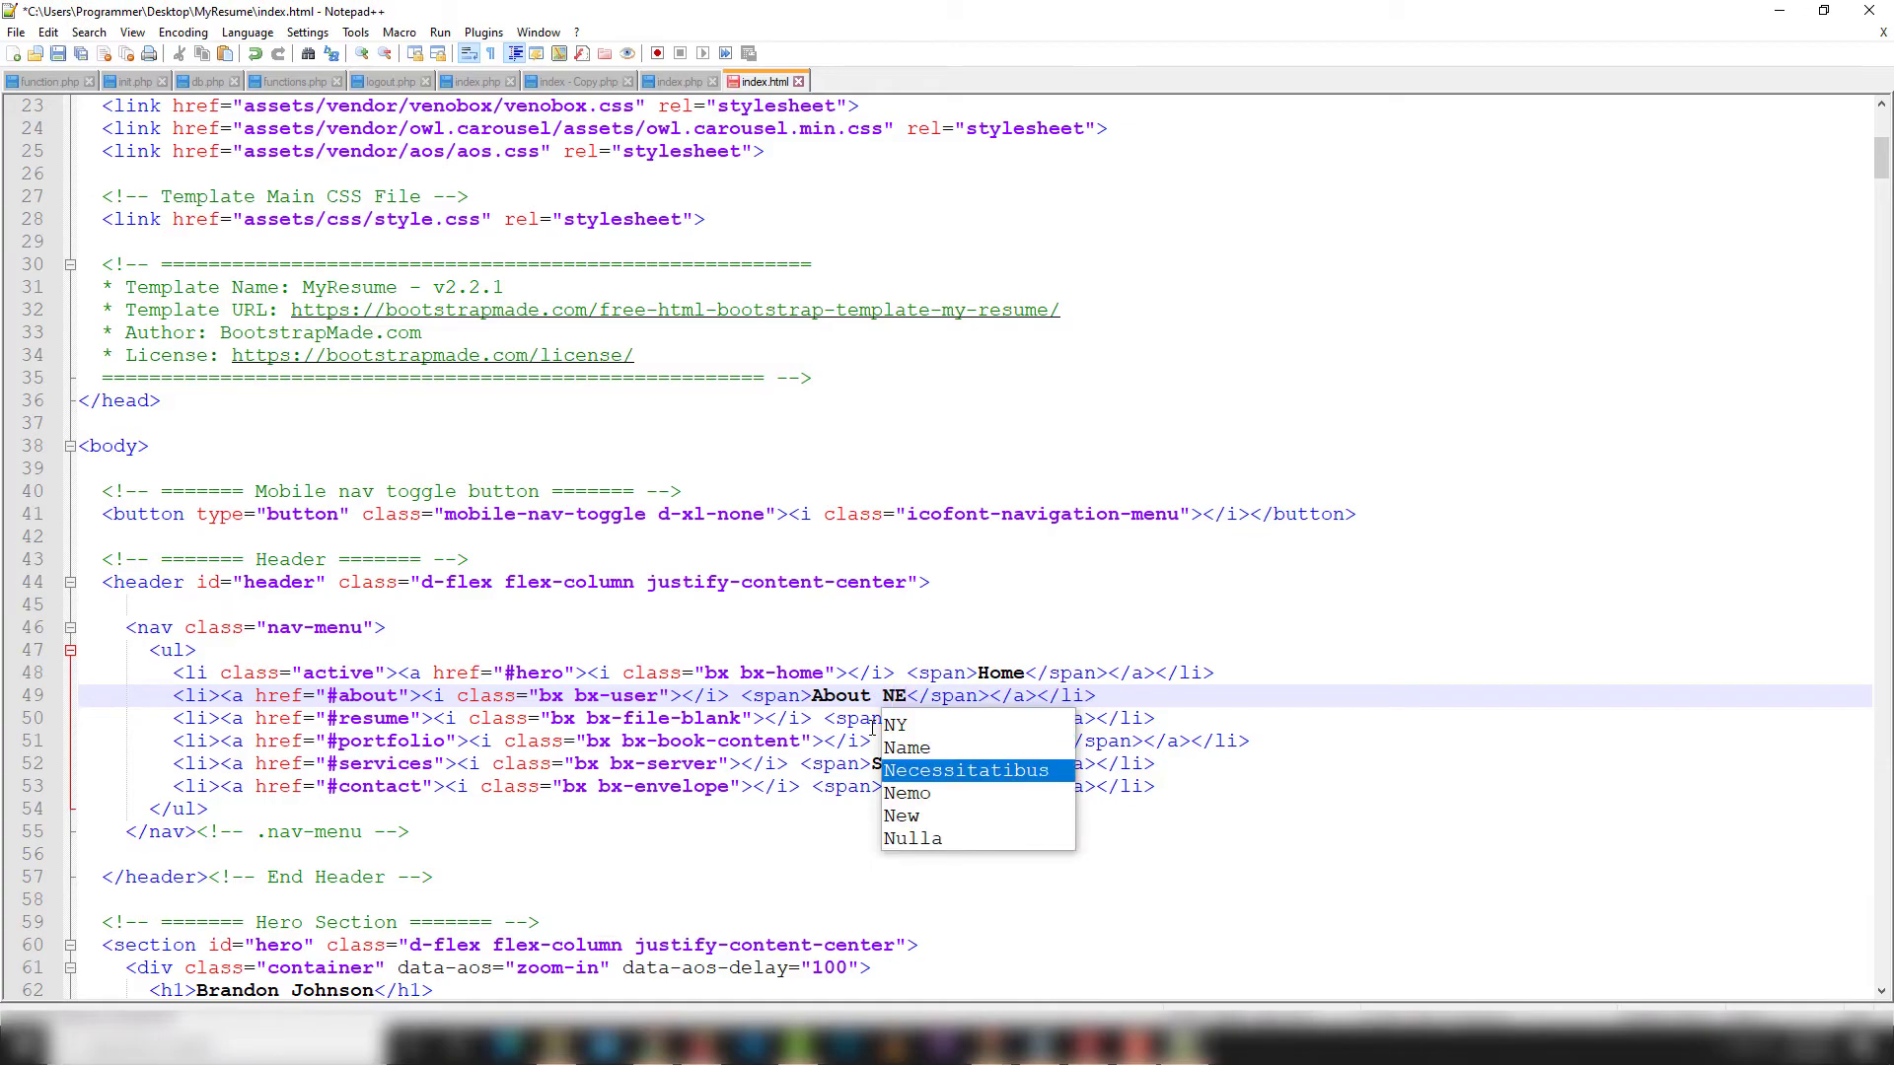
key(BackSpace)
key(BackSpace)
text(Me)
key(ctrl+s)
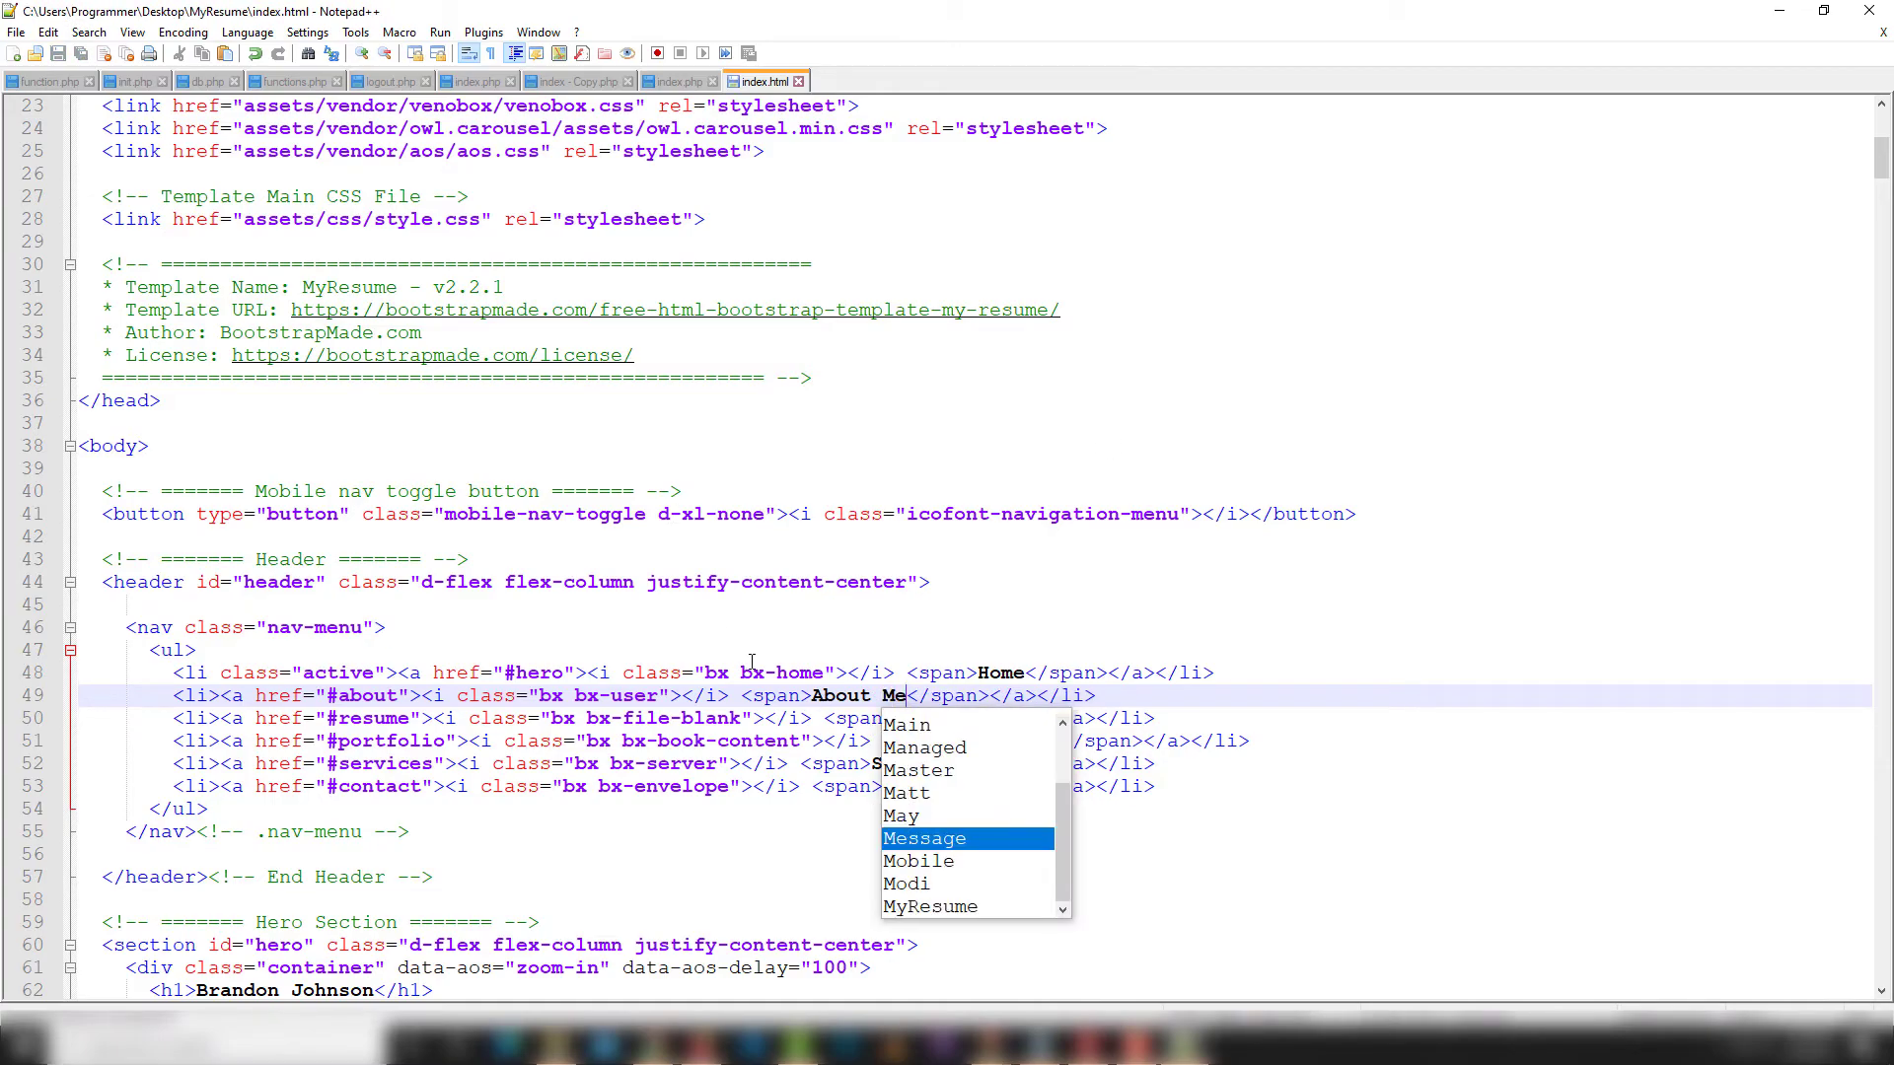
Close the file, set Notepad++ and Explorer aside, and select local index.html in FileZilla.
click(798, 82)
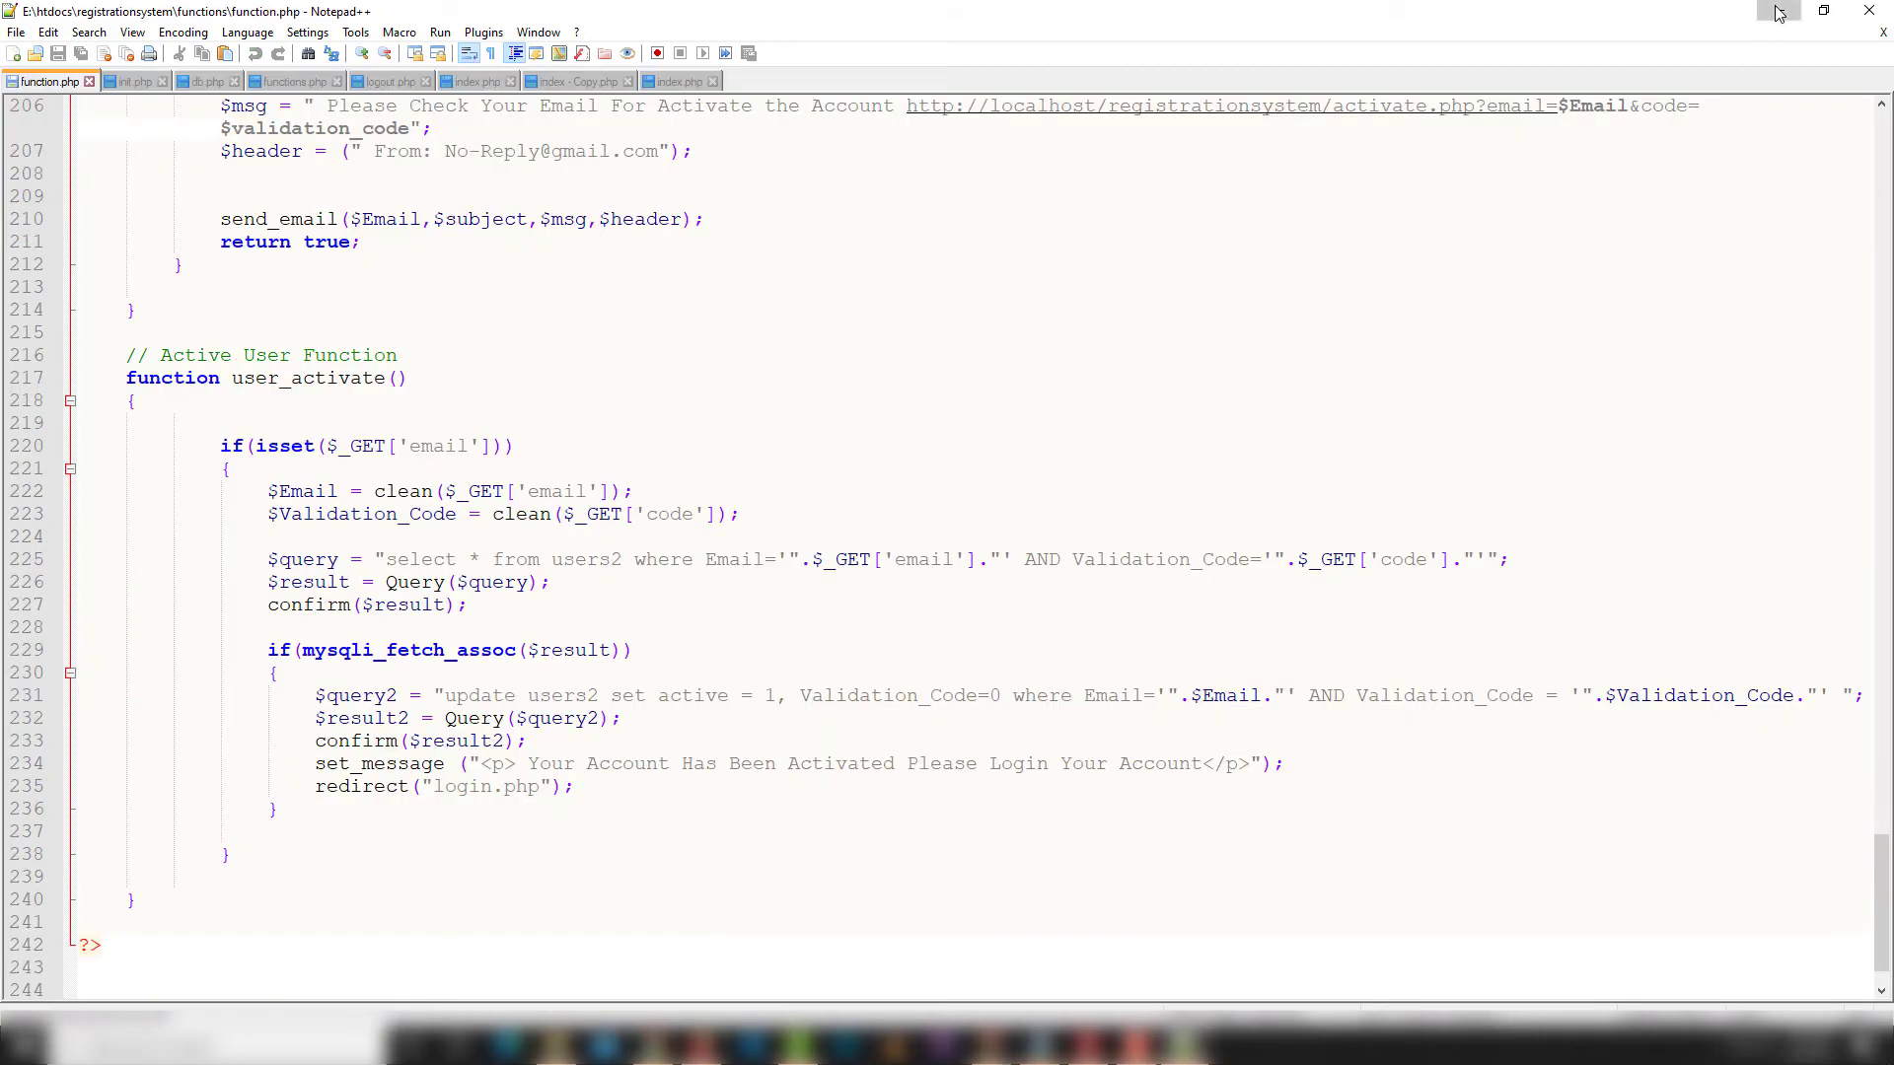
click(1780, 11)
click(1835, 350)
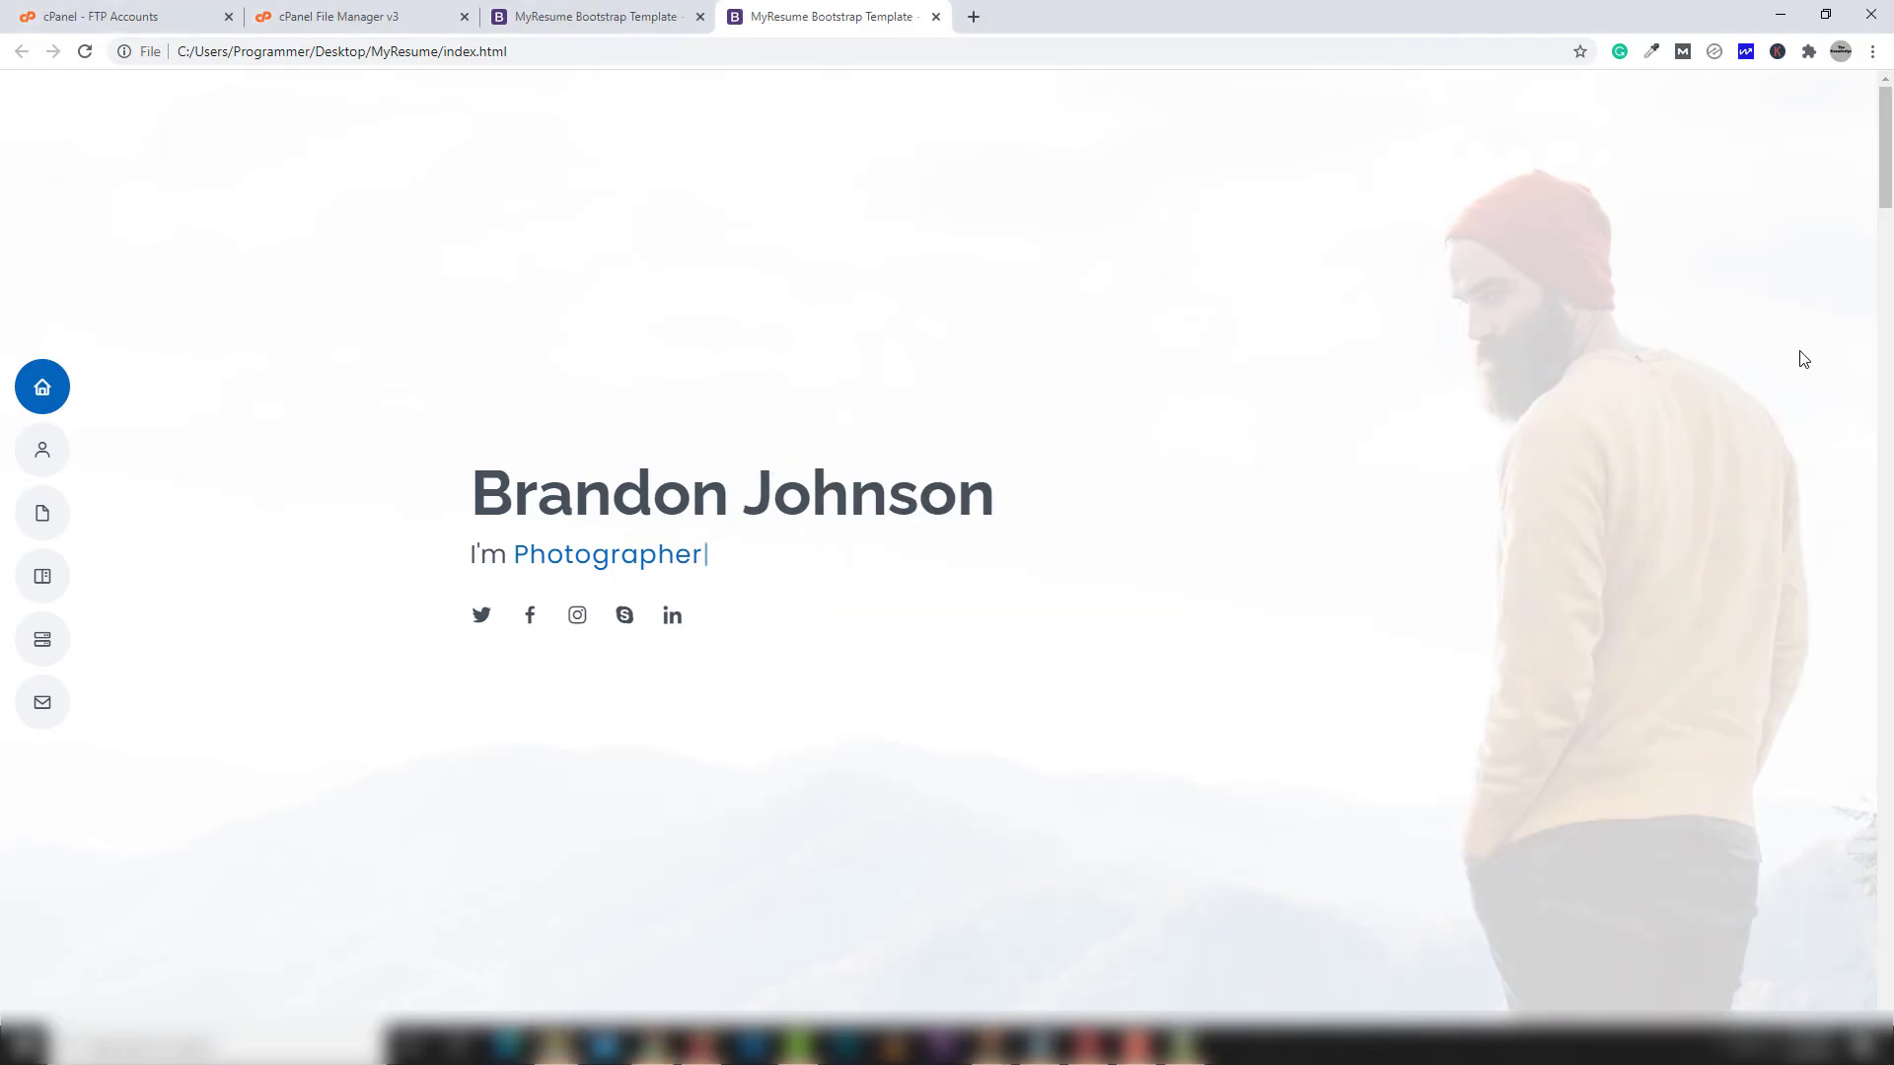
click(1090, 1044)
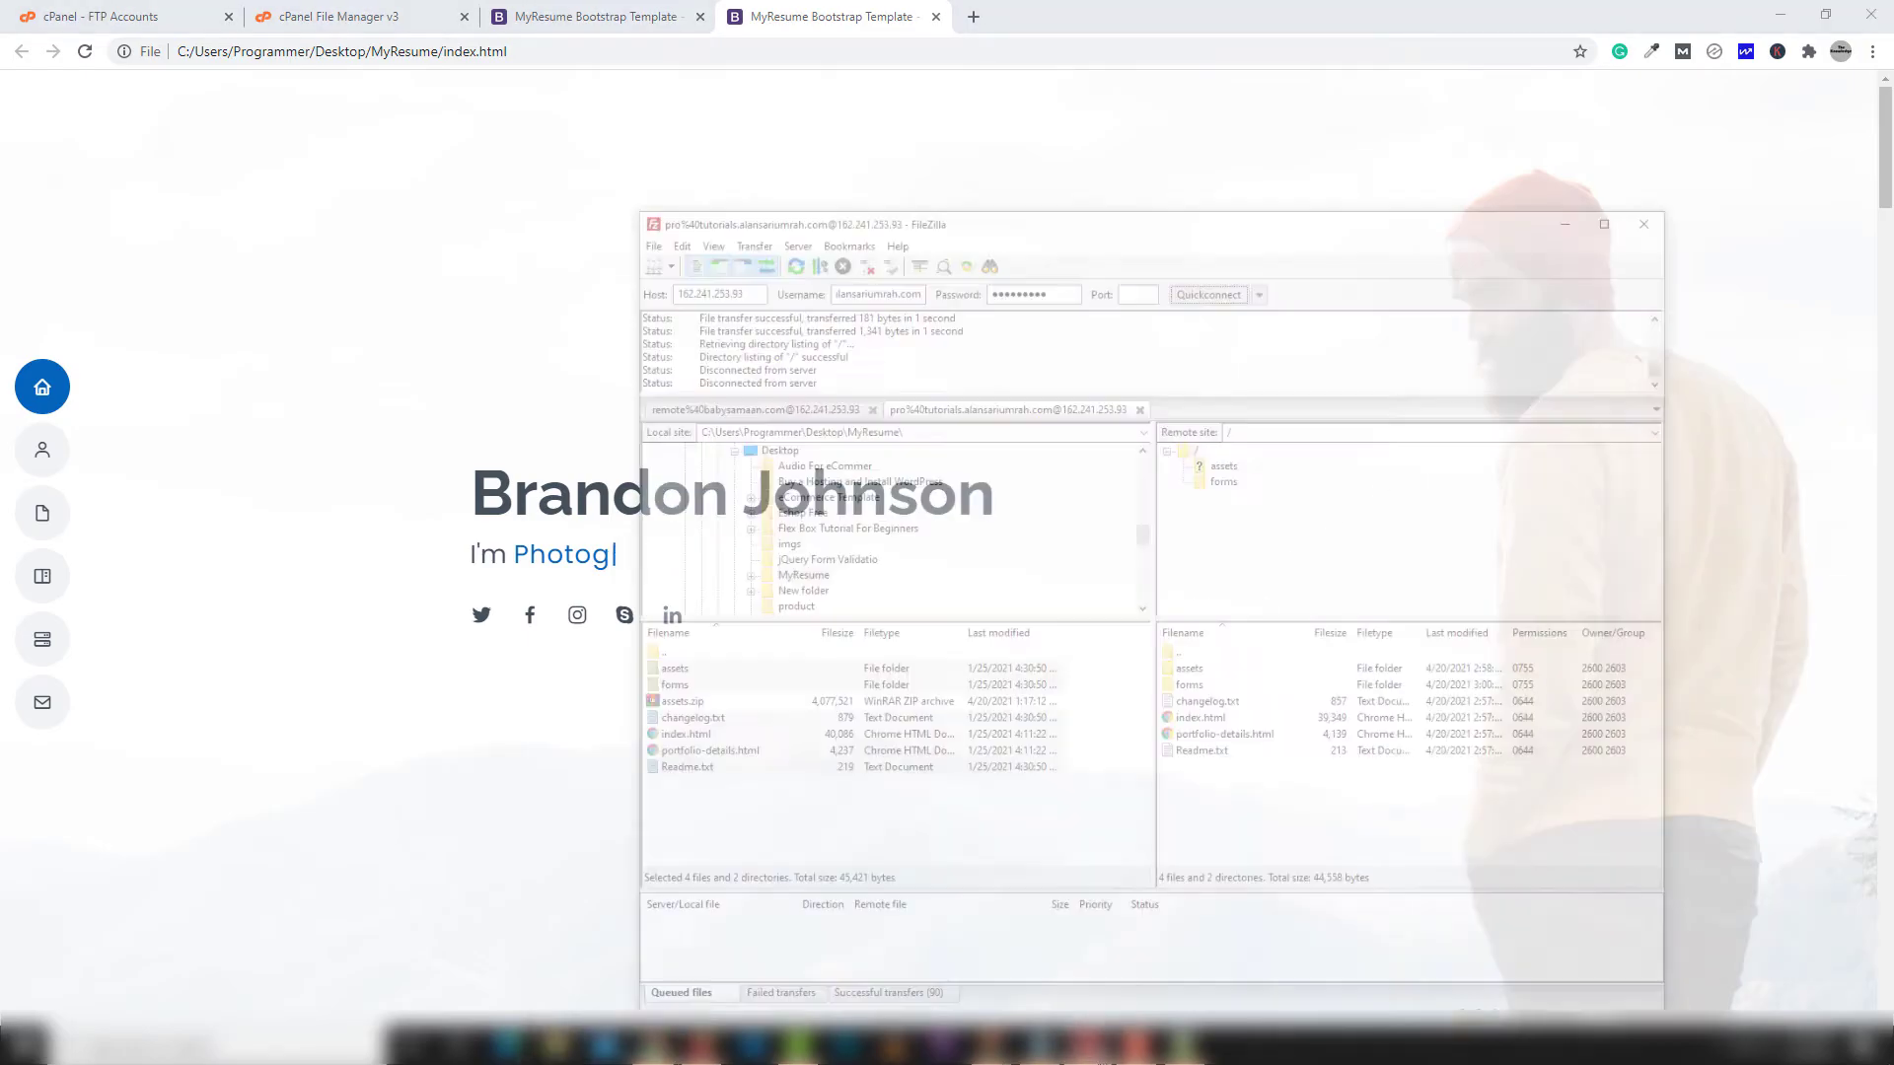
click(807, 763)
drag(611, 664, 659, 666)
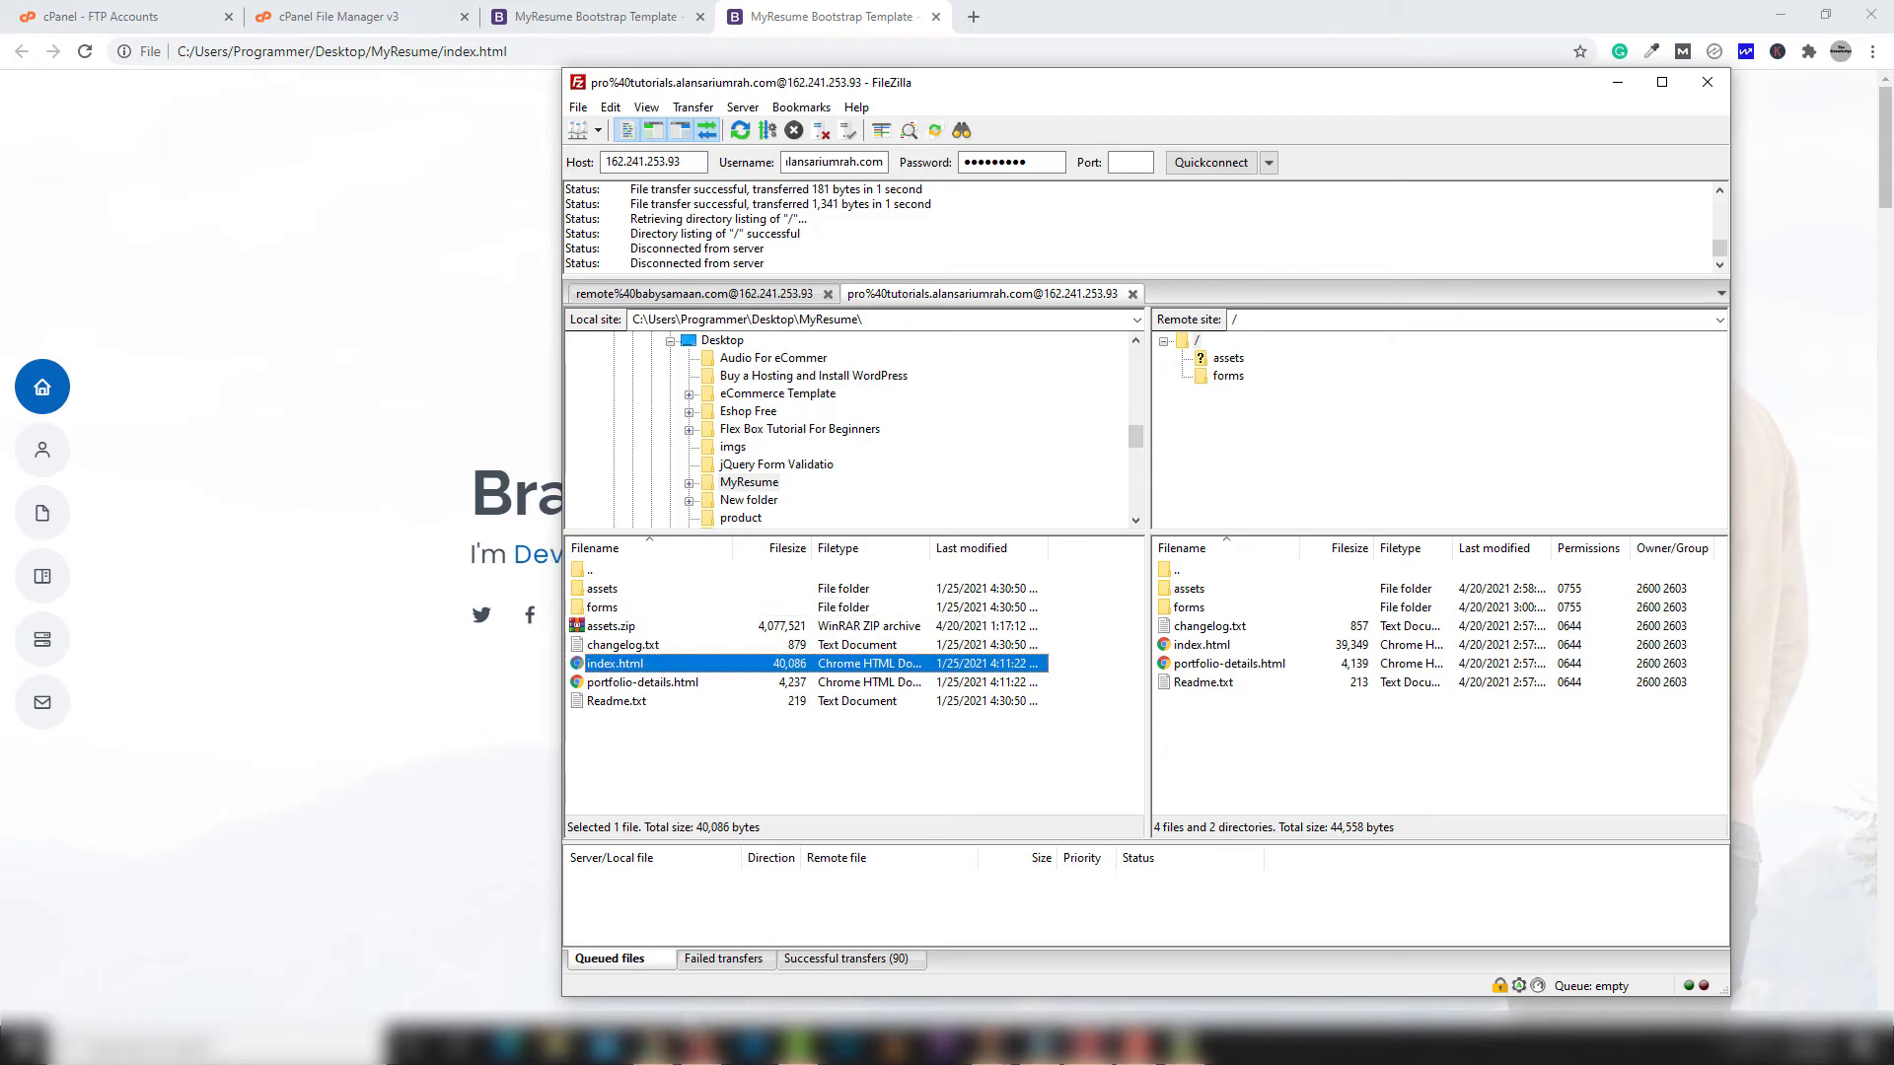
Reload the local index.html in the browser to preview the About Me change.
click(398, 366)
click(387, 54)
key(Return)
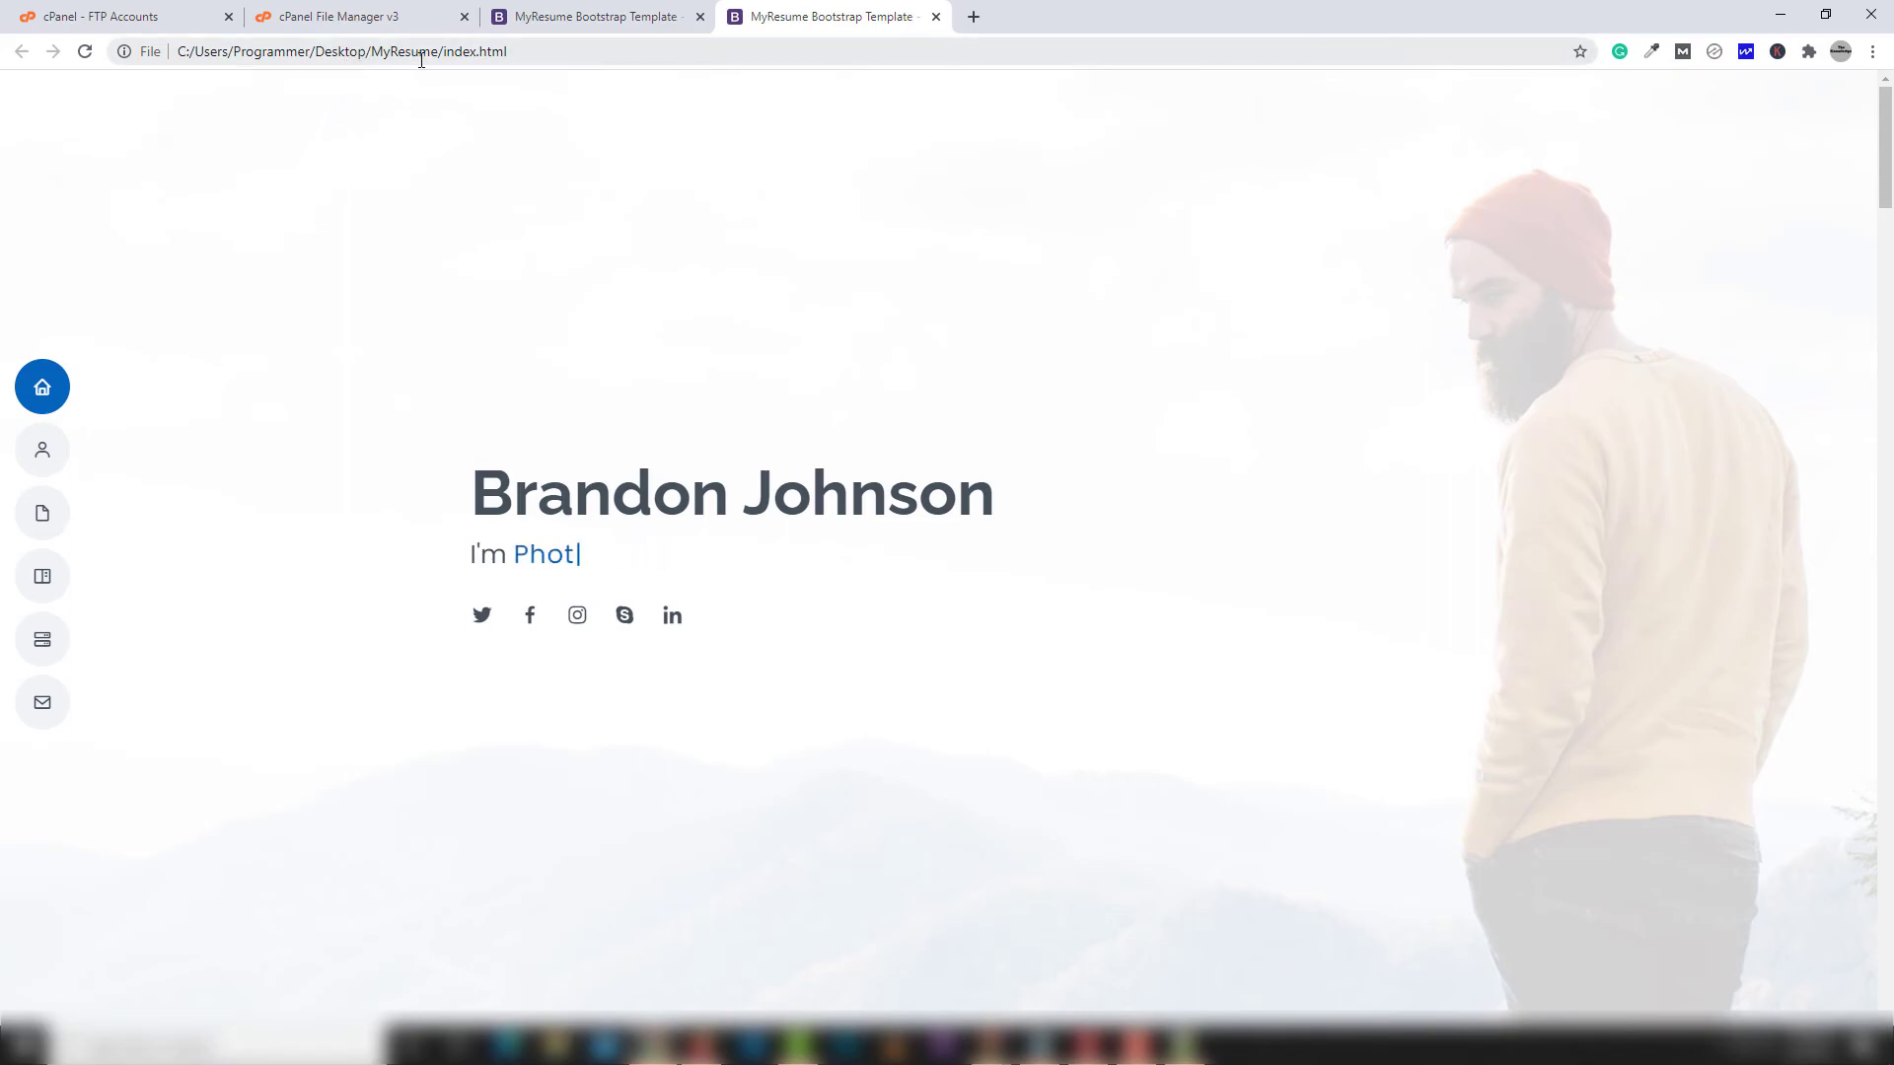
Upload the edited index.html over the remote copy and reload tutorials.alansariumrah.com.
click(1102, 1048)
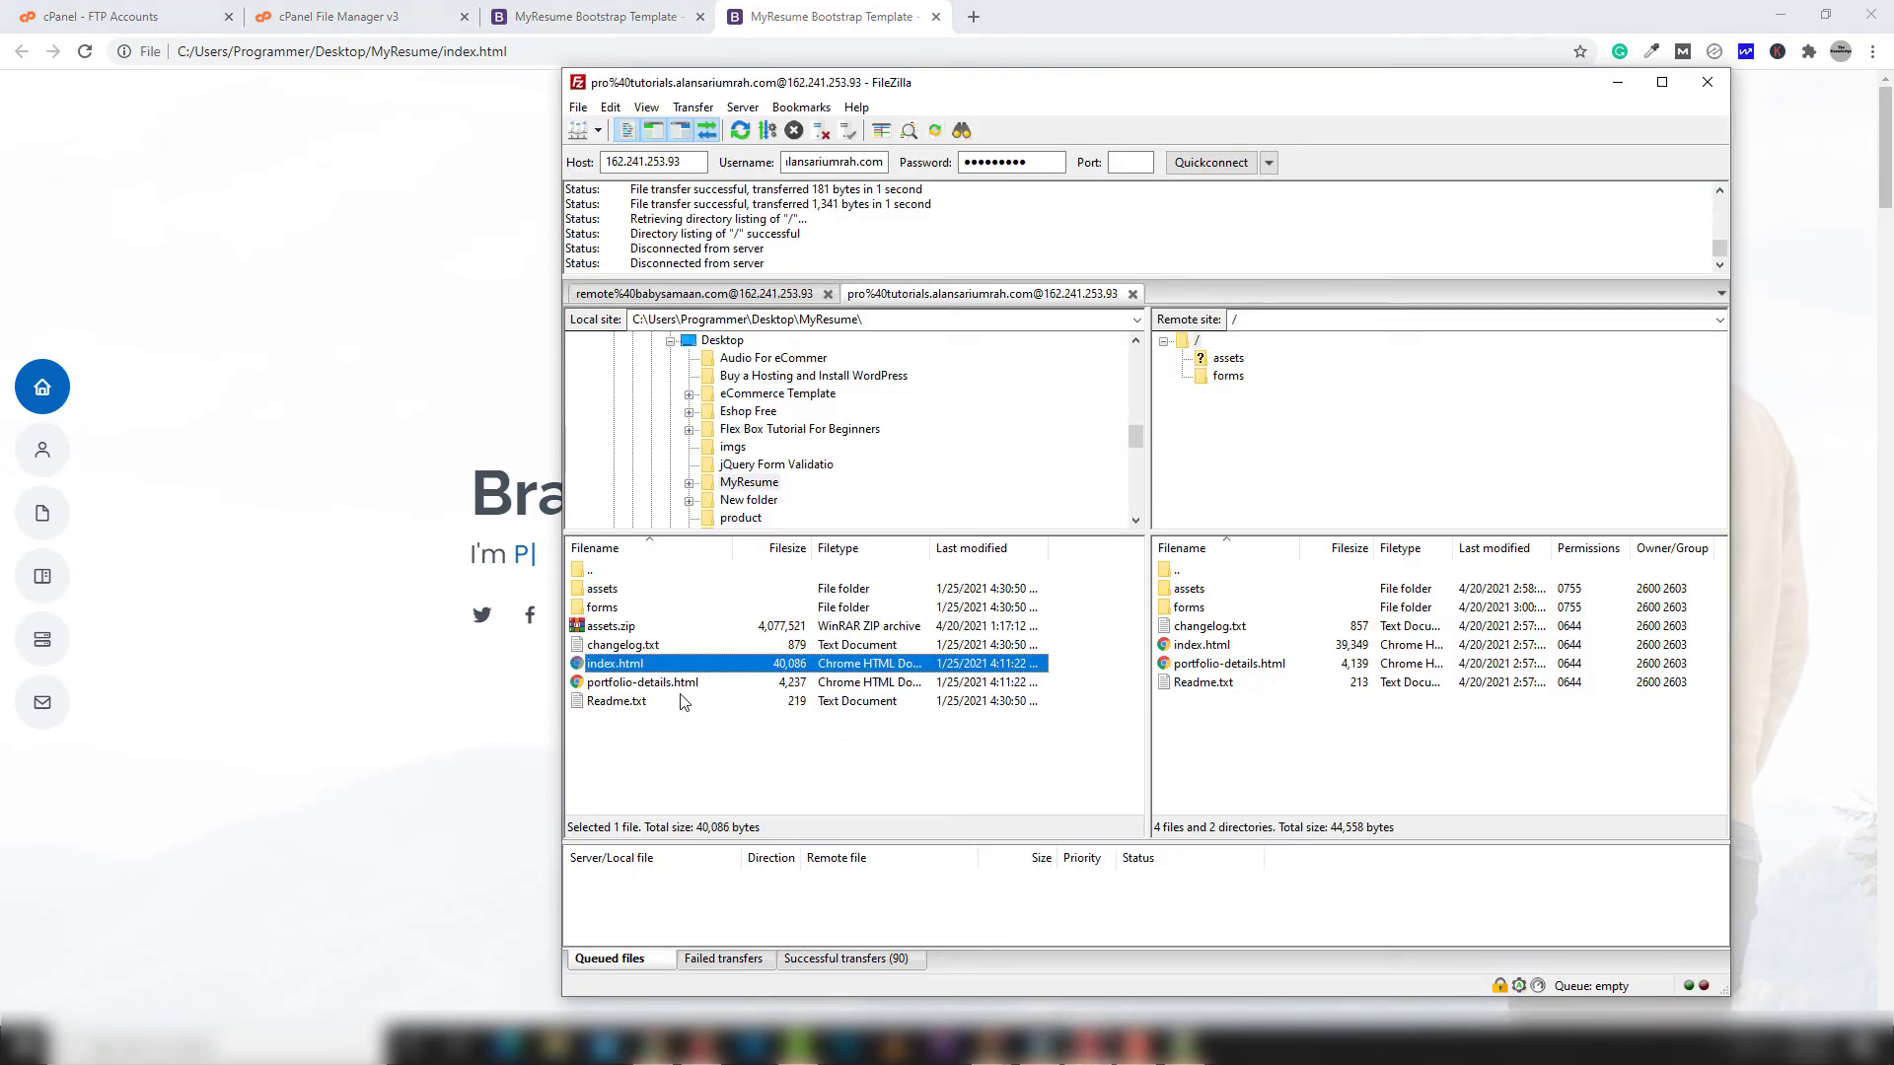
drag(629, 668, 1281, 627)
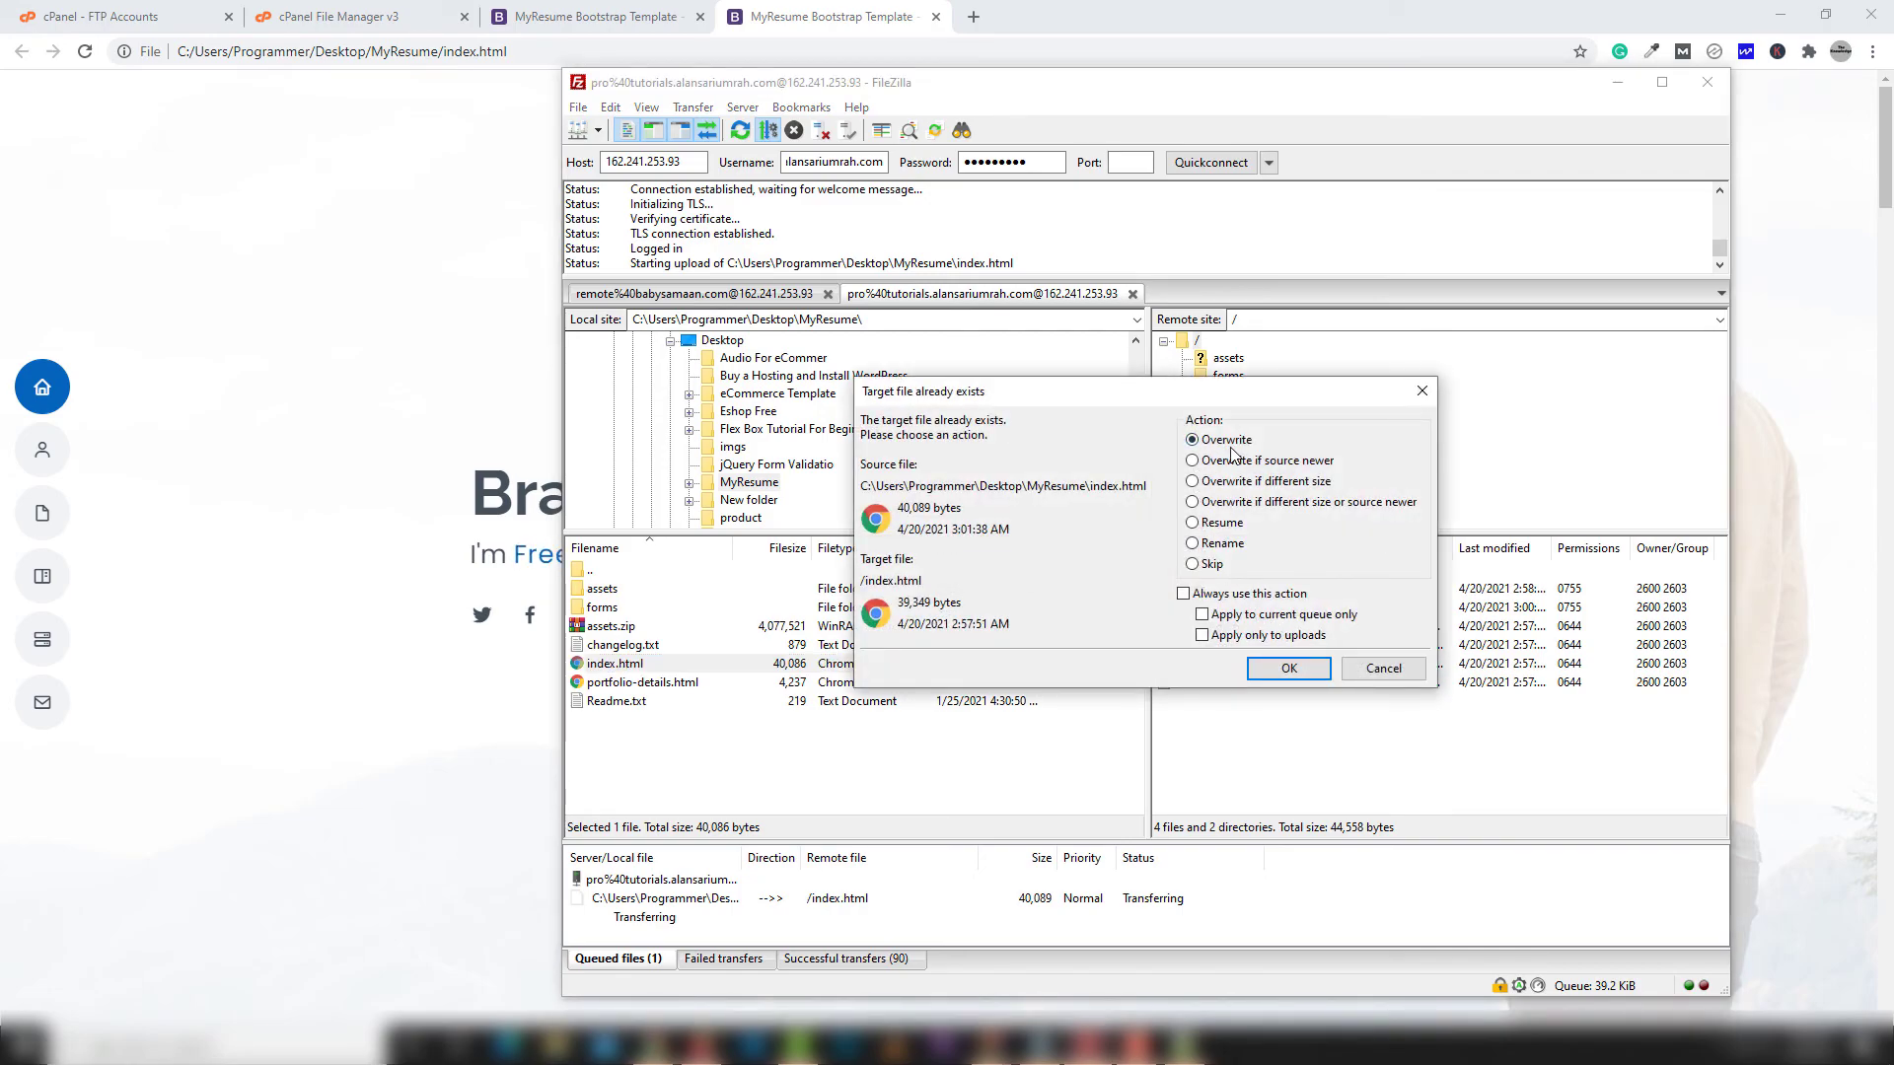
click(1289, 669)
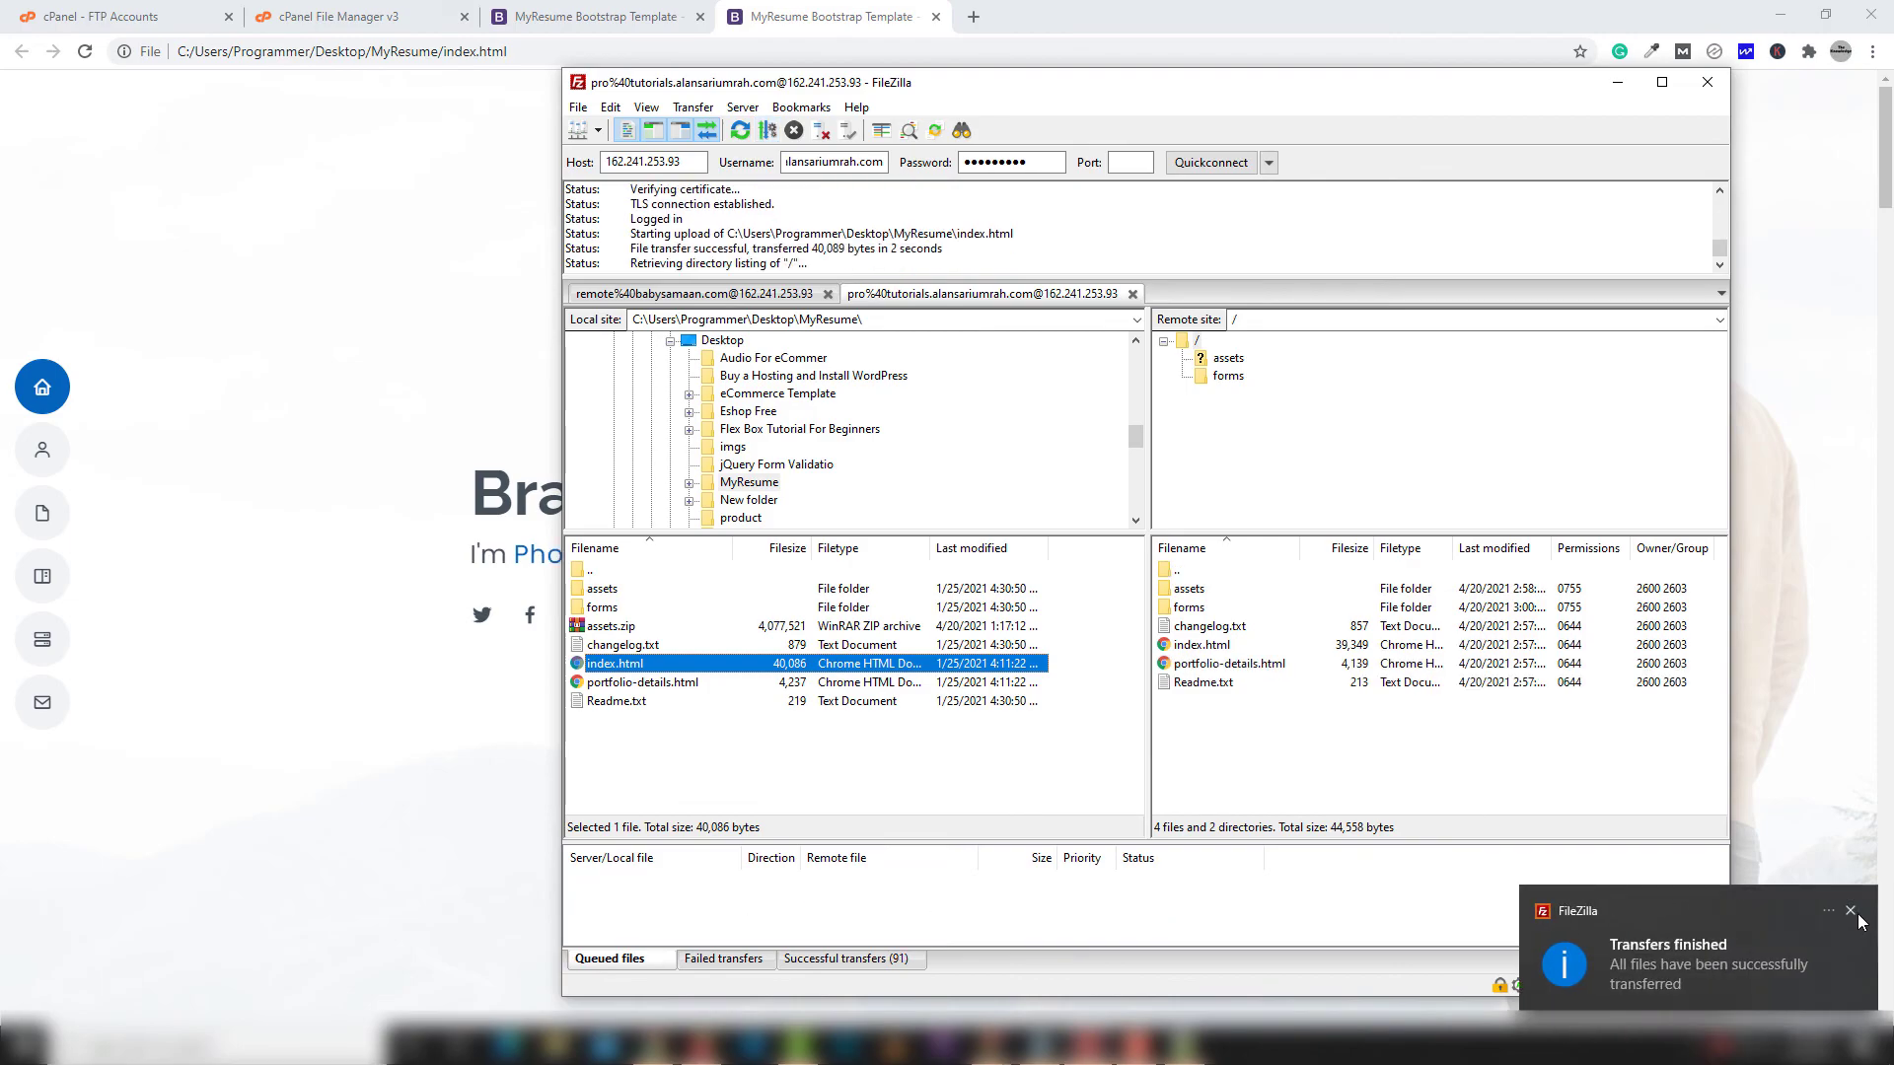
click(1851, 910)
click(592, 17)
click(549, 55)
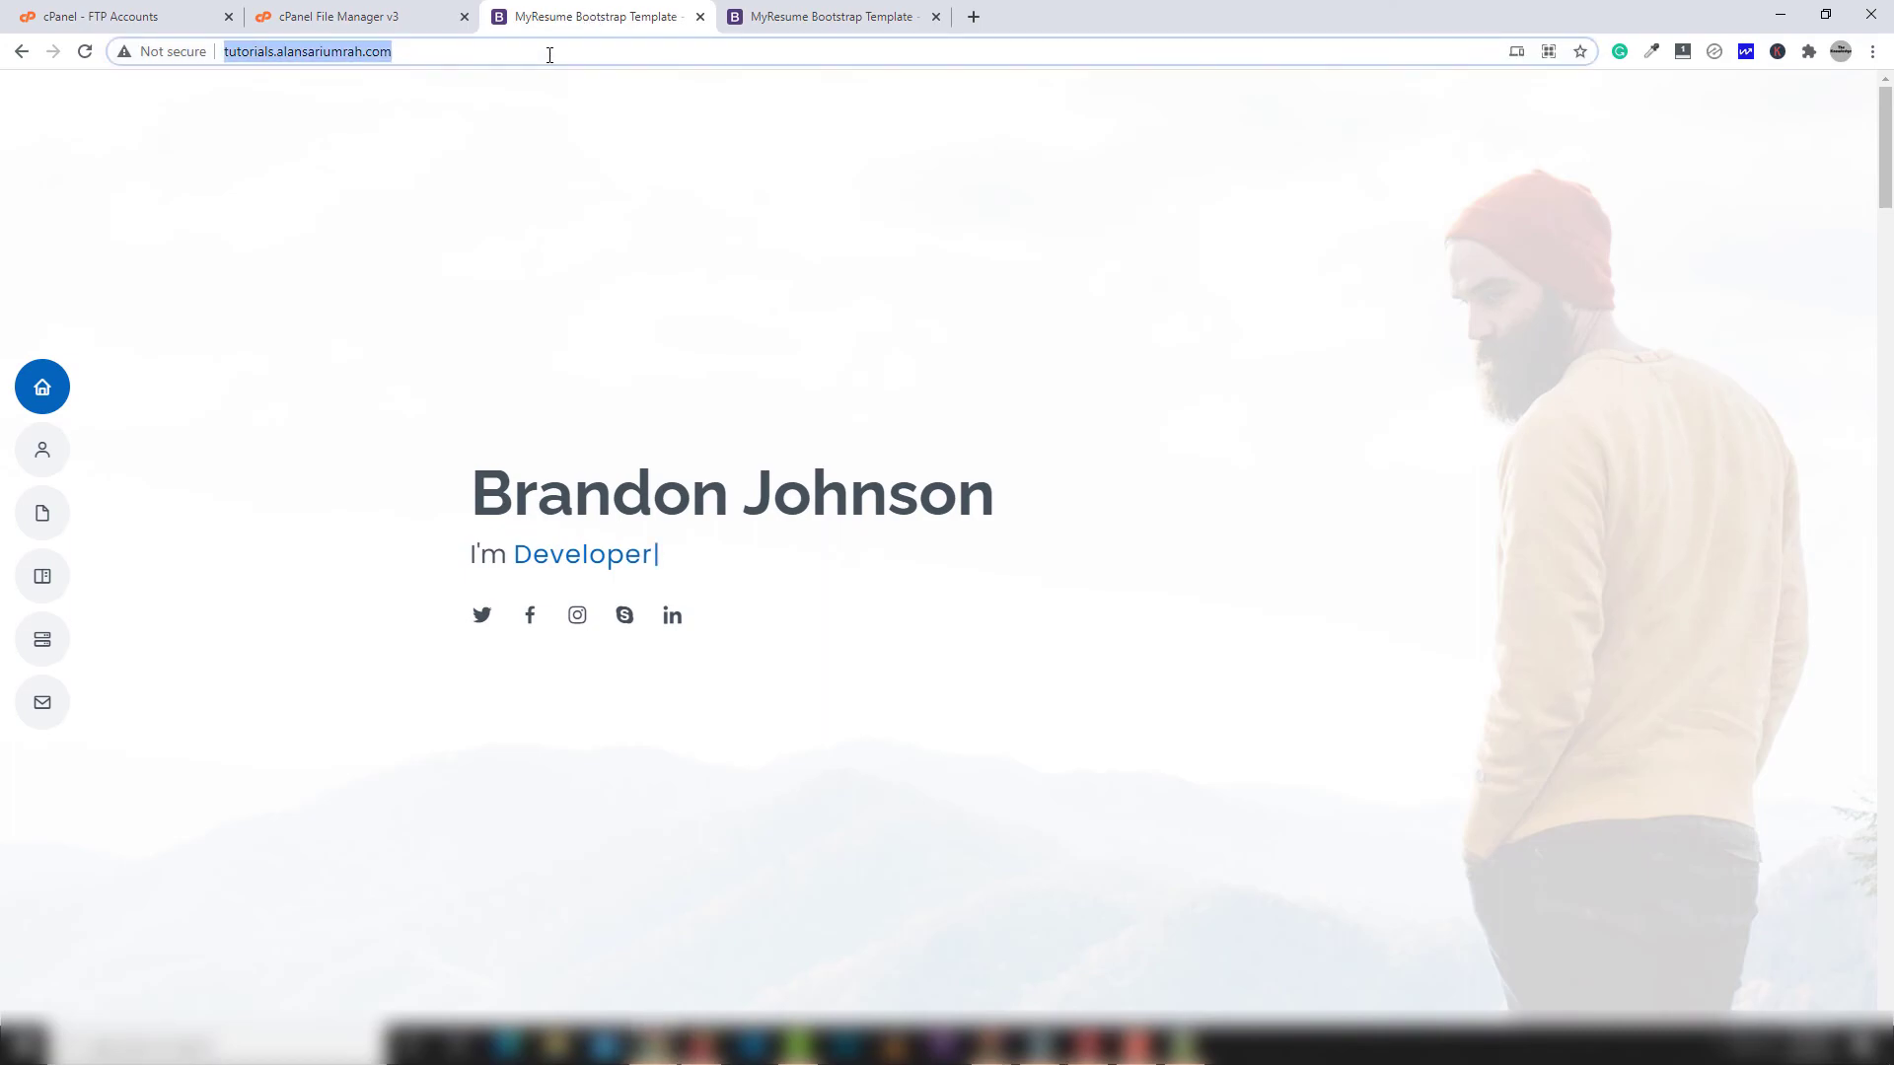
key(Return)
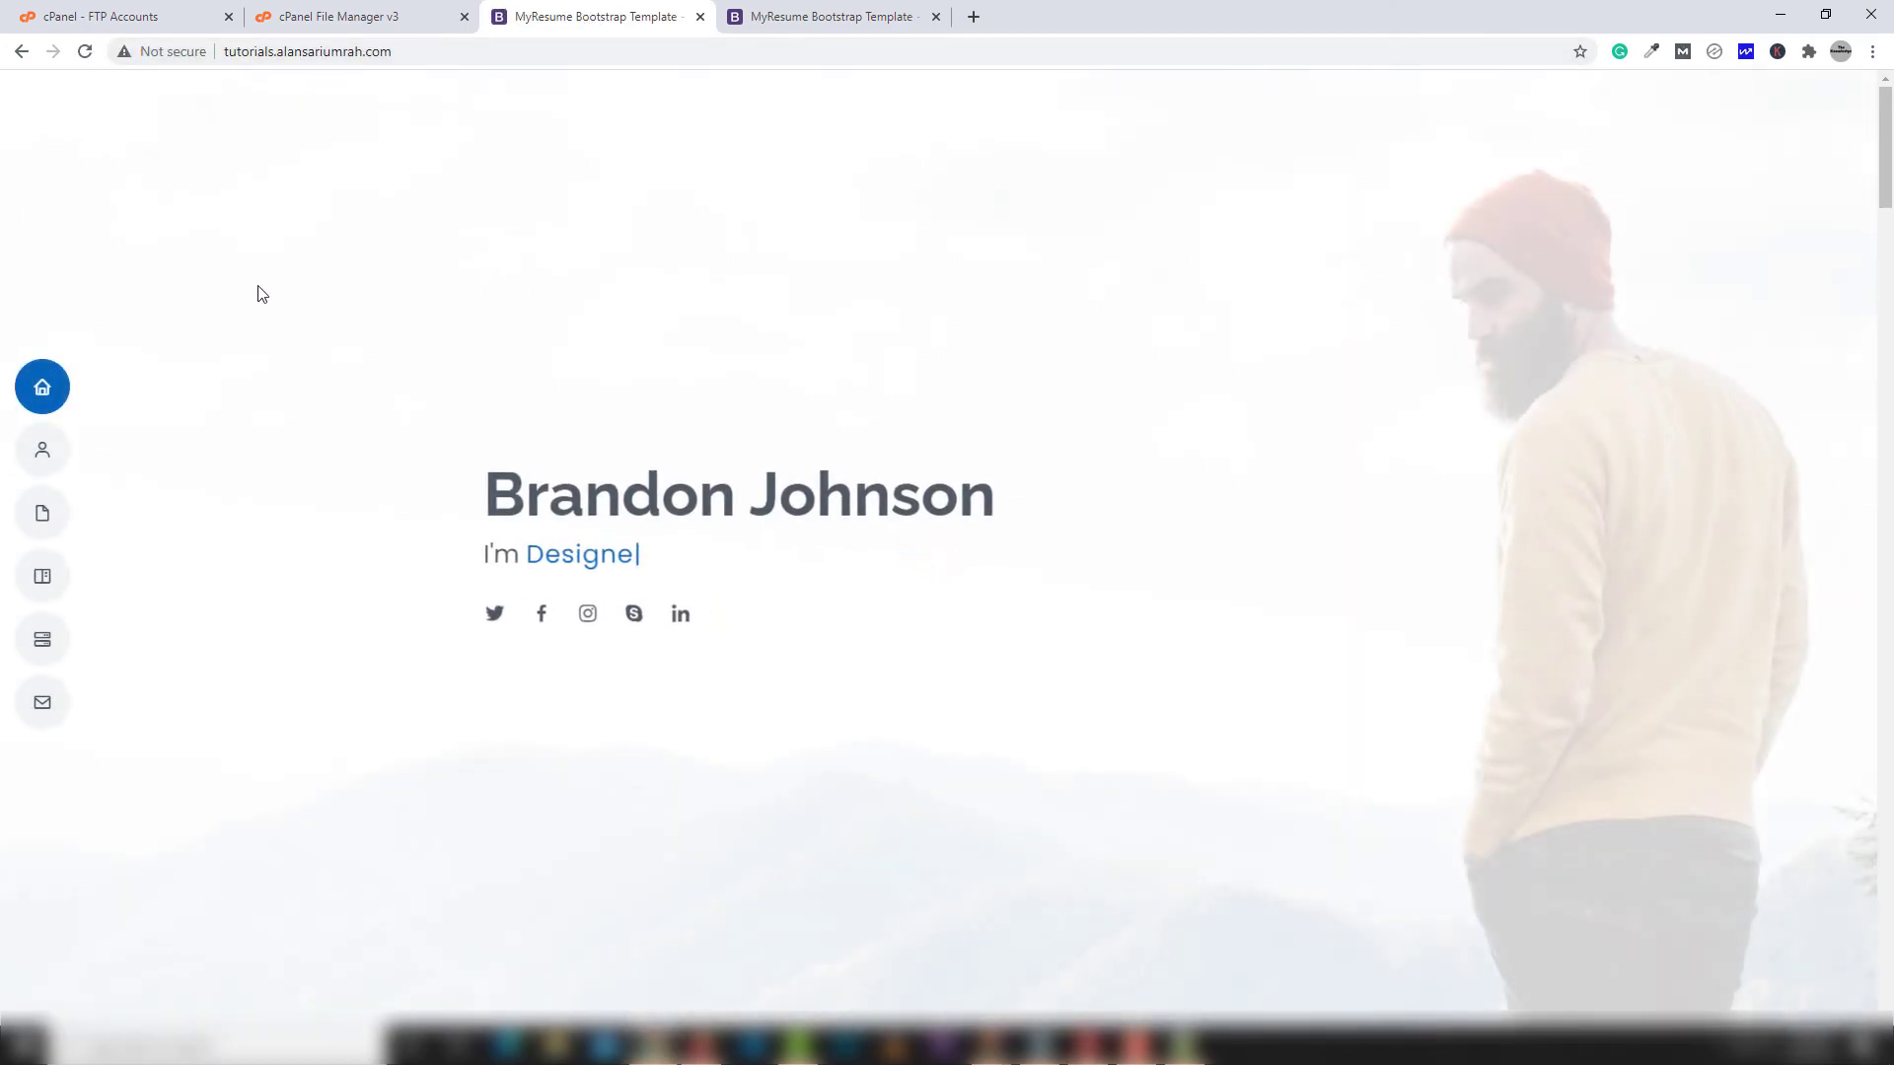